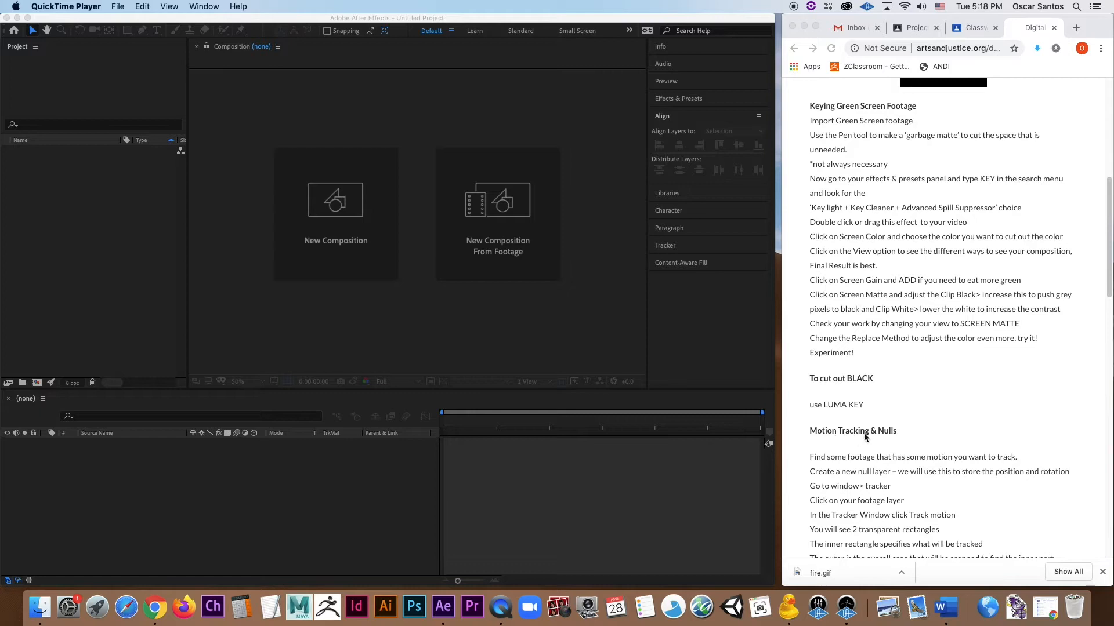
Find the footage links on the After Effects Green Screen lesson page and view both linked Google Drive videos, returning to the lesson each time.
scroll(919, 427, up, 5)
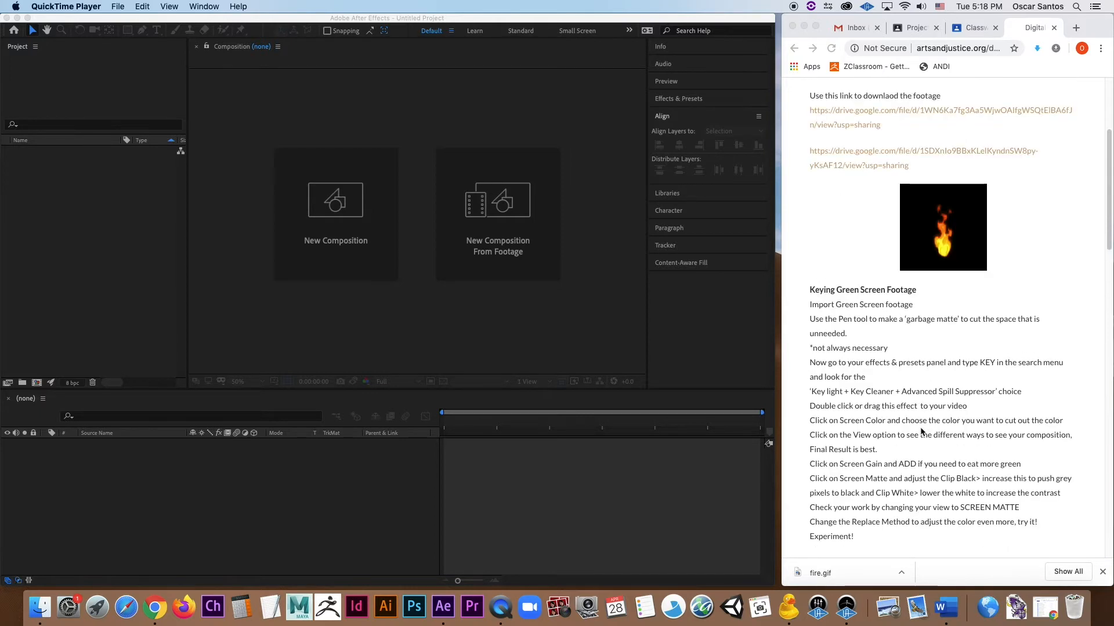
scroll(921, 432, up, 2)
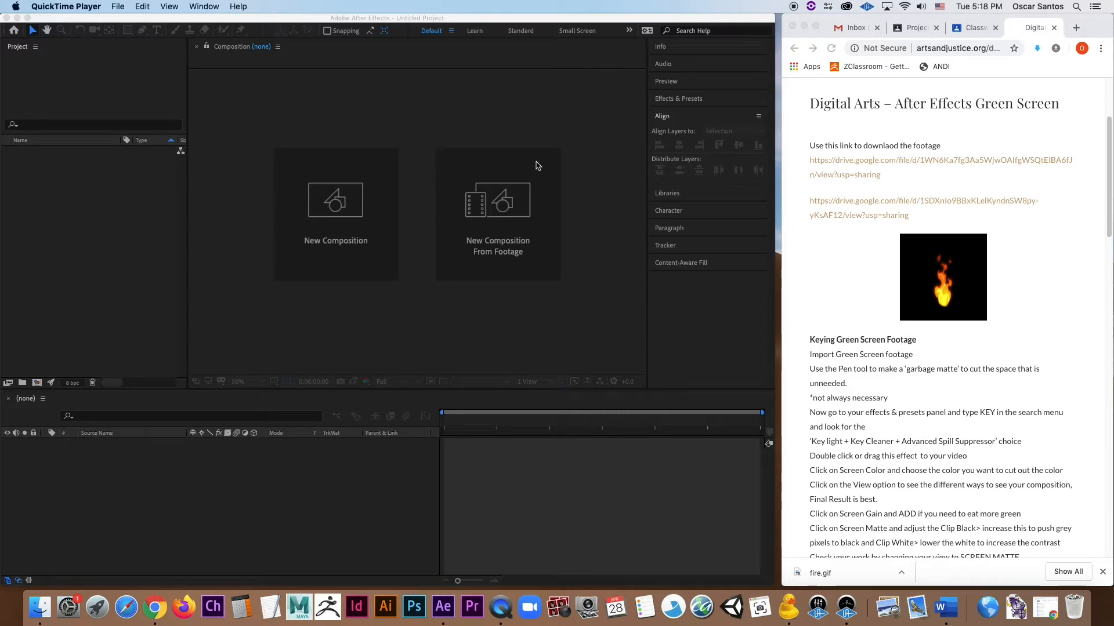
scroll(939, 181, up, 6)
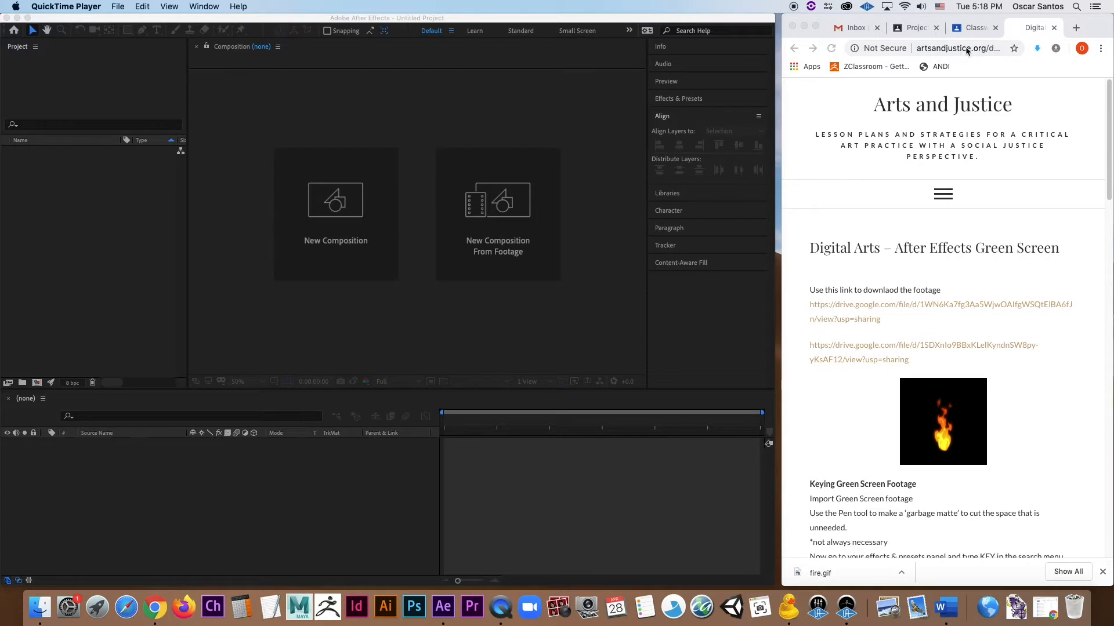
scroll(870, 217, down, 1)
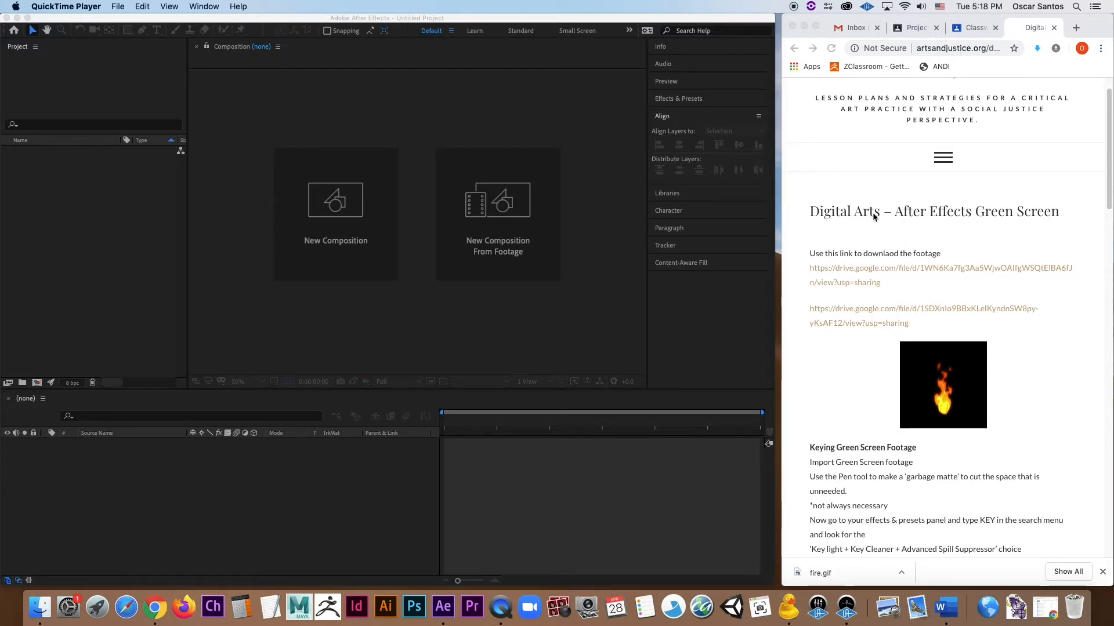
scroll(974, 232, down, 2)
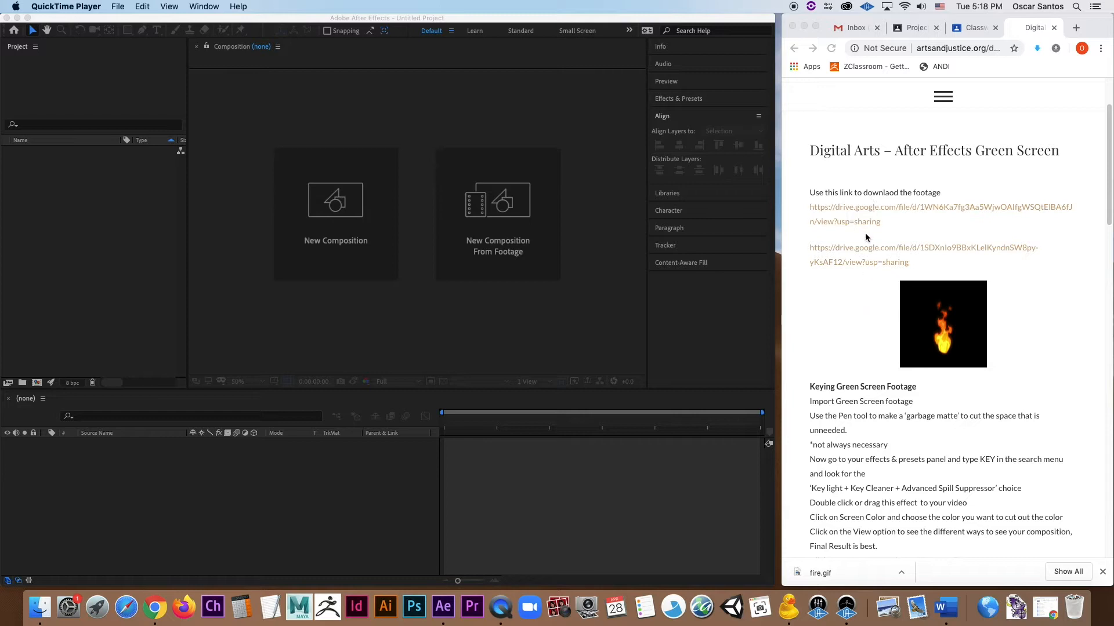
click(795, 214)
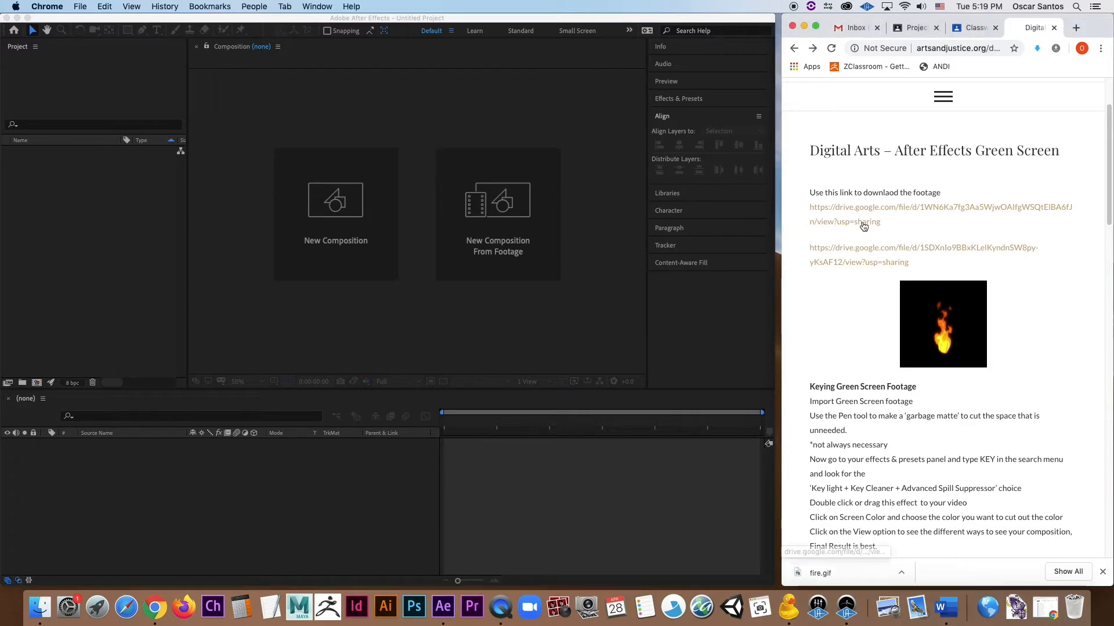
click(863, 226)
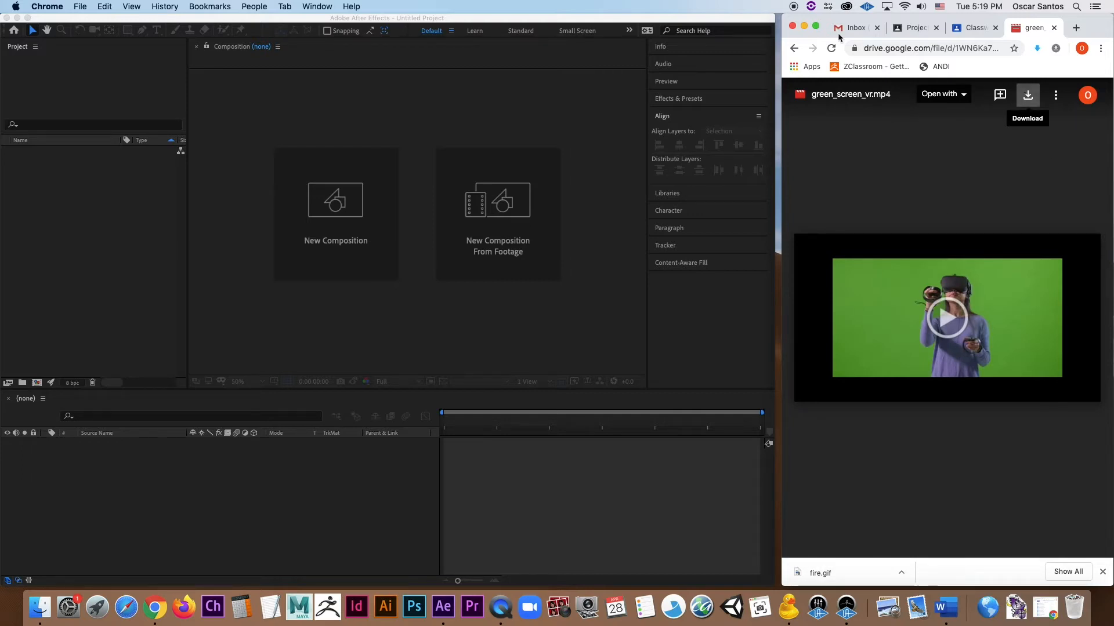
click(794, 48)
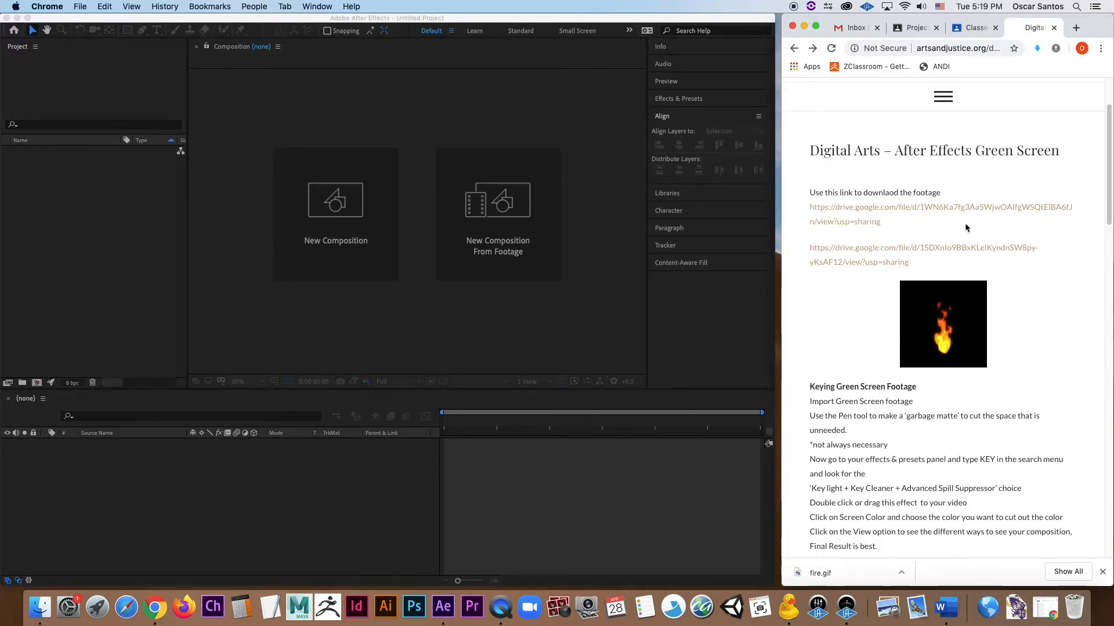
click(933, 250)
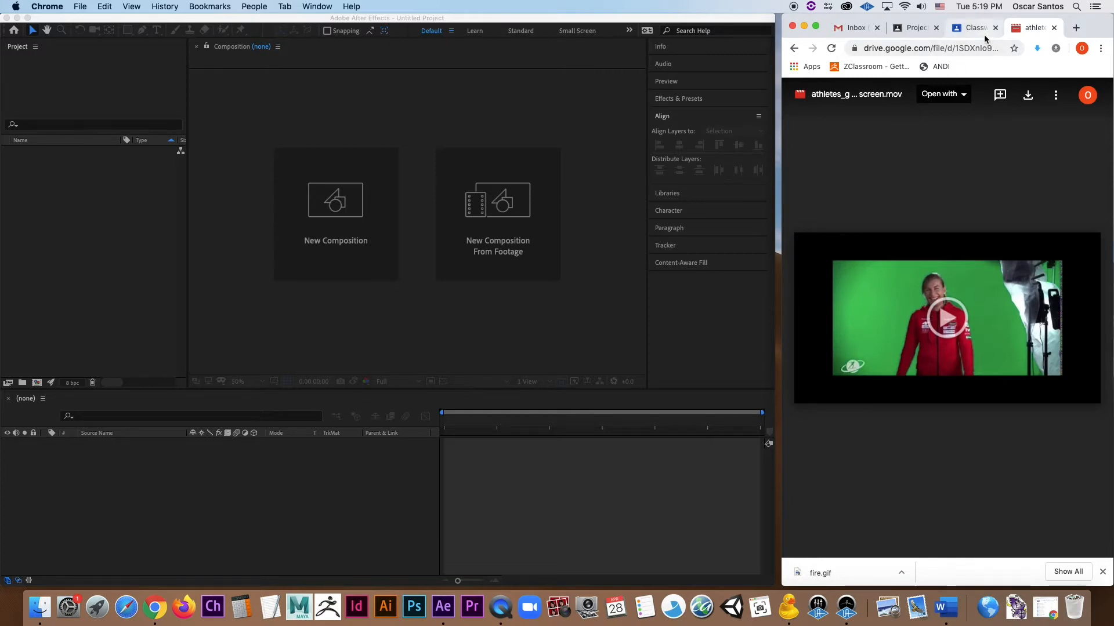
click(794, 48)
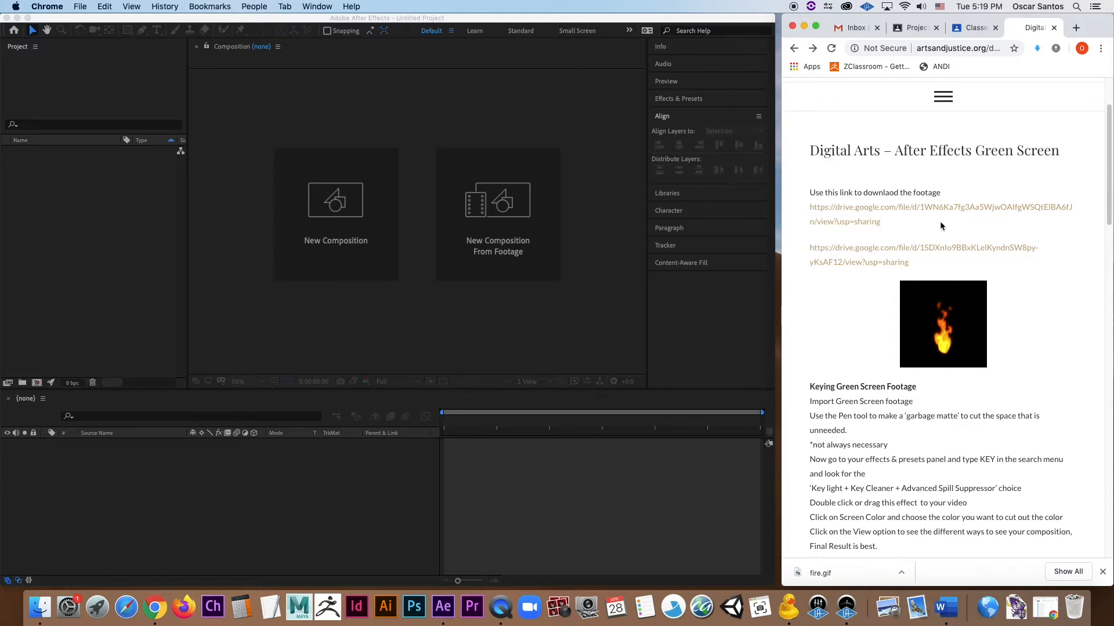
View the fire.gif image from the lesson page at full size with its saving options, and return to the lesson.
click(959, 330)
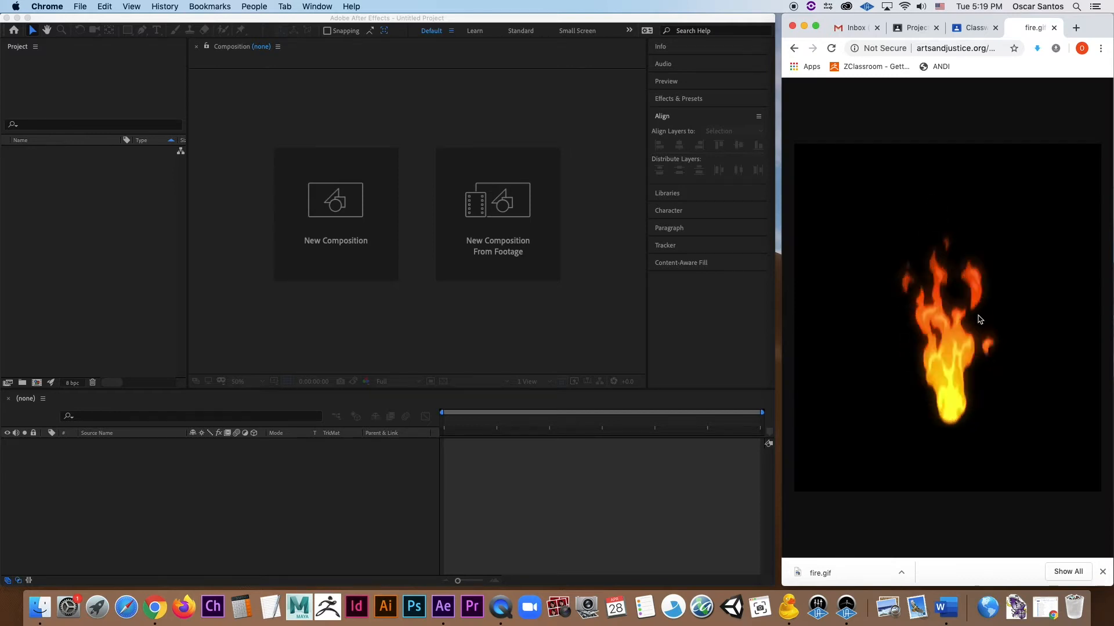
right_click(977, 312)
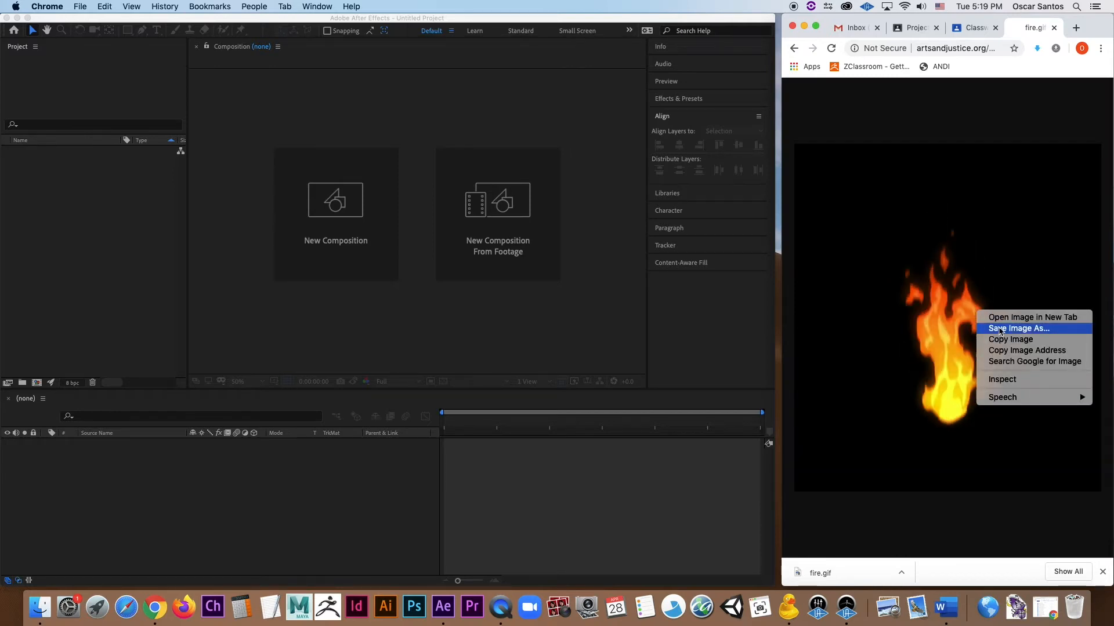
click(971, 101)
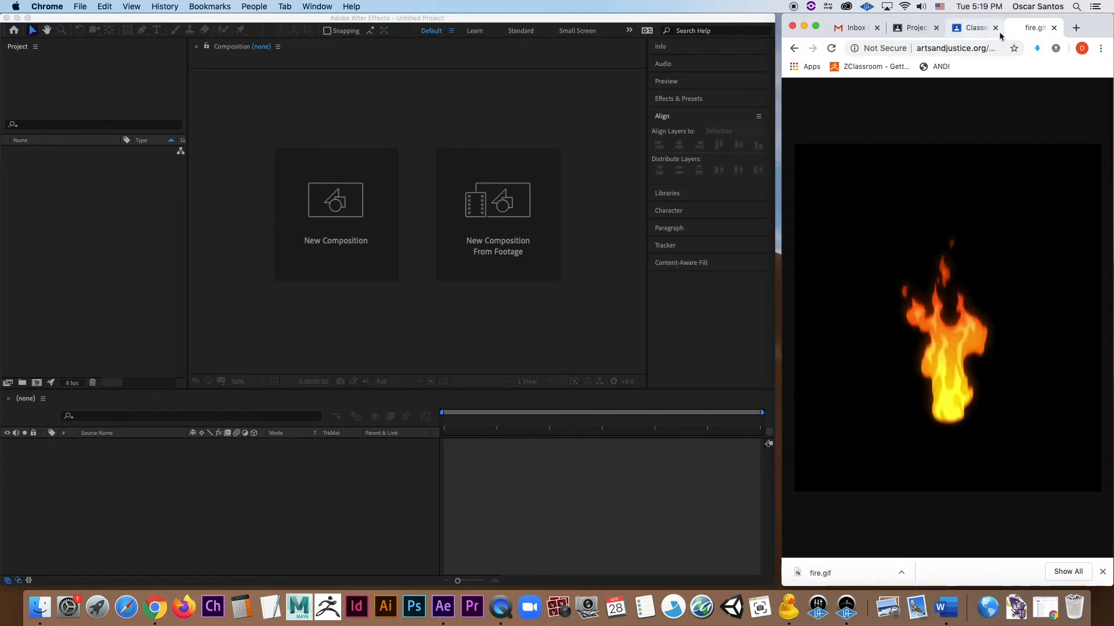
click(796, 49)
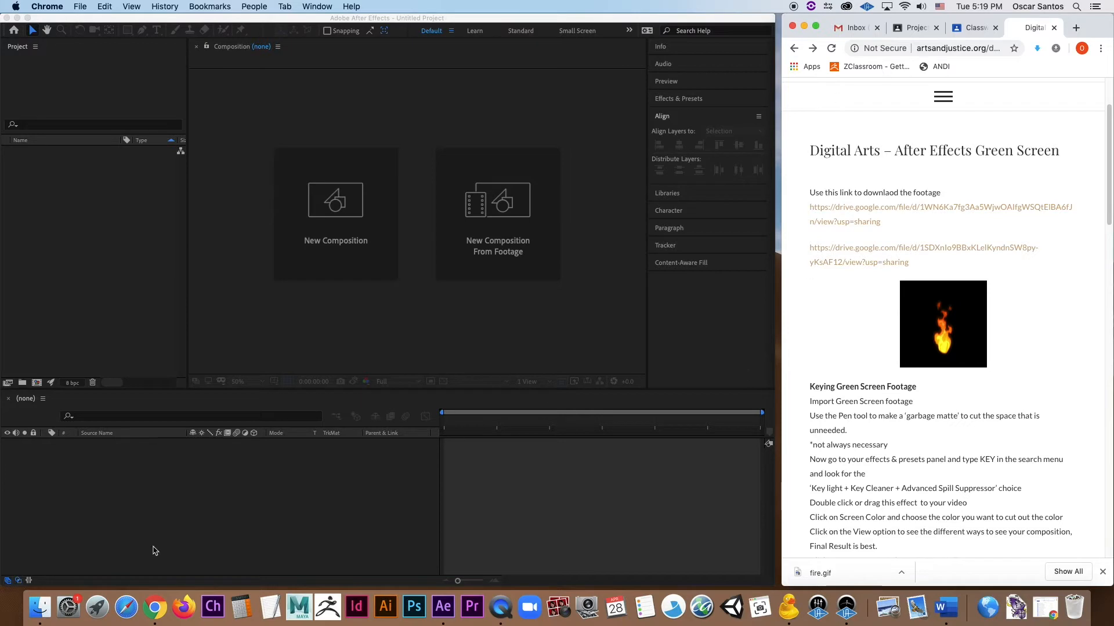
Switch to Finder, show the Desktop folder and preview green_screen_vr.mp4.
click(54, 607)
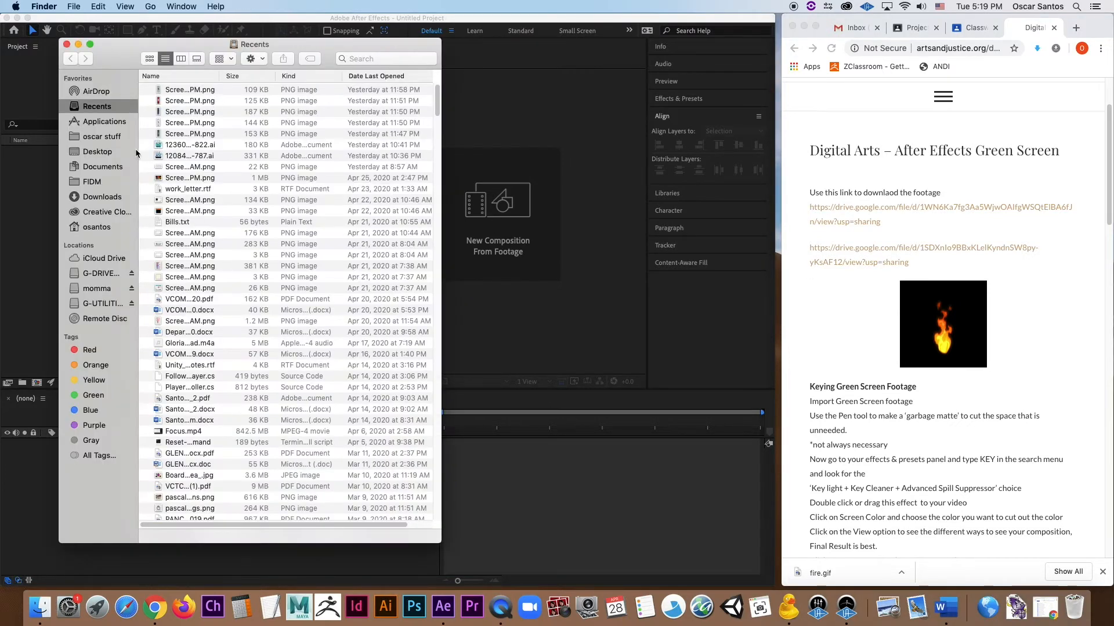
click(126, 155)
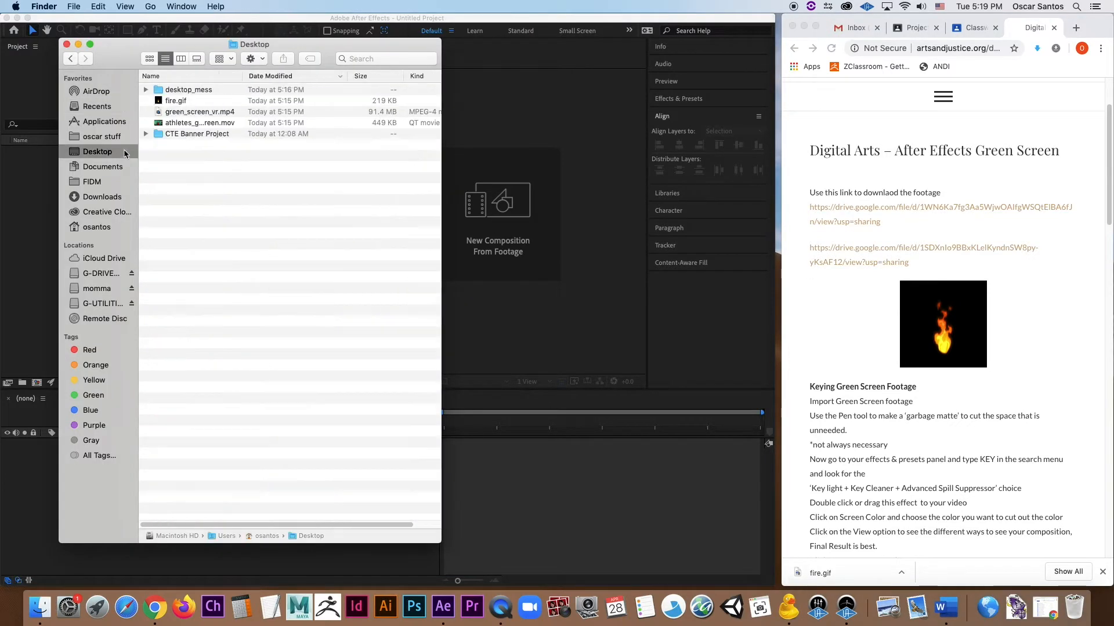
click(218, 111)
key(space)
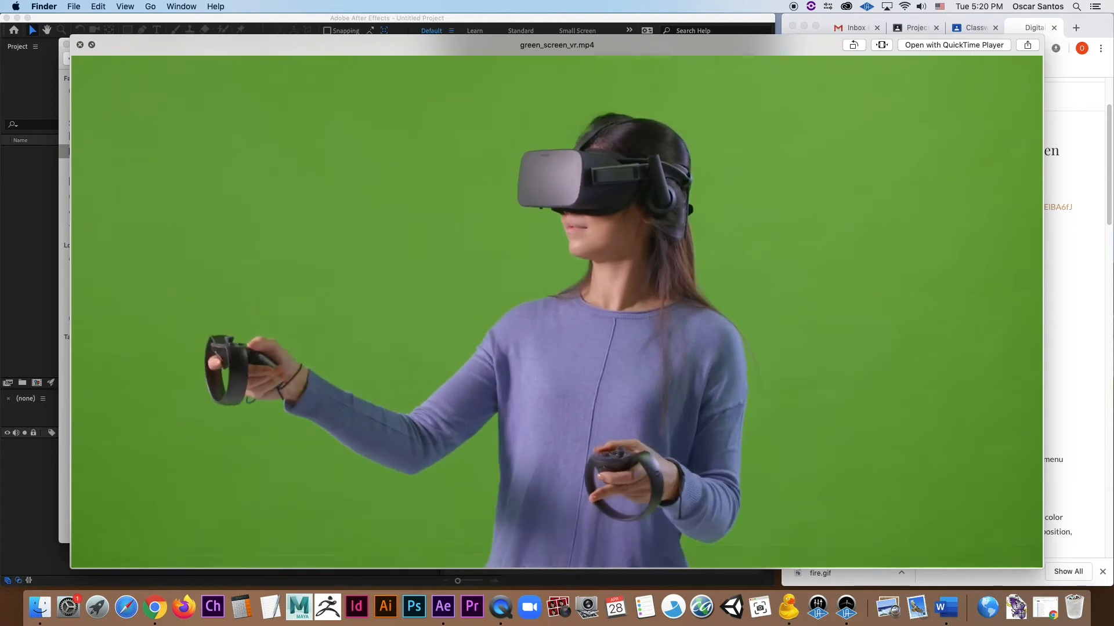
key(space)
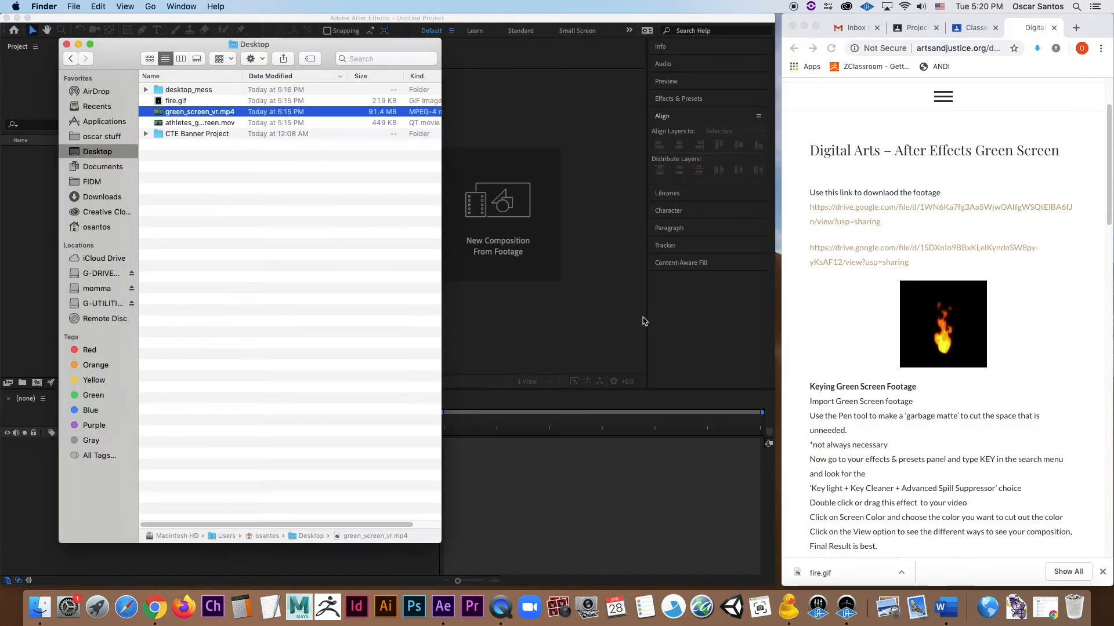
Preview athletes_green_screen.mov from the Desktop folder, replay it and close the preview.
click(248, 123)
key(space)
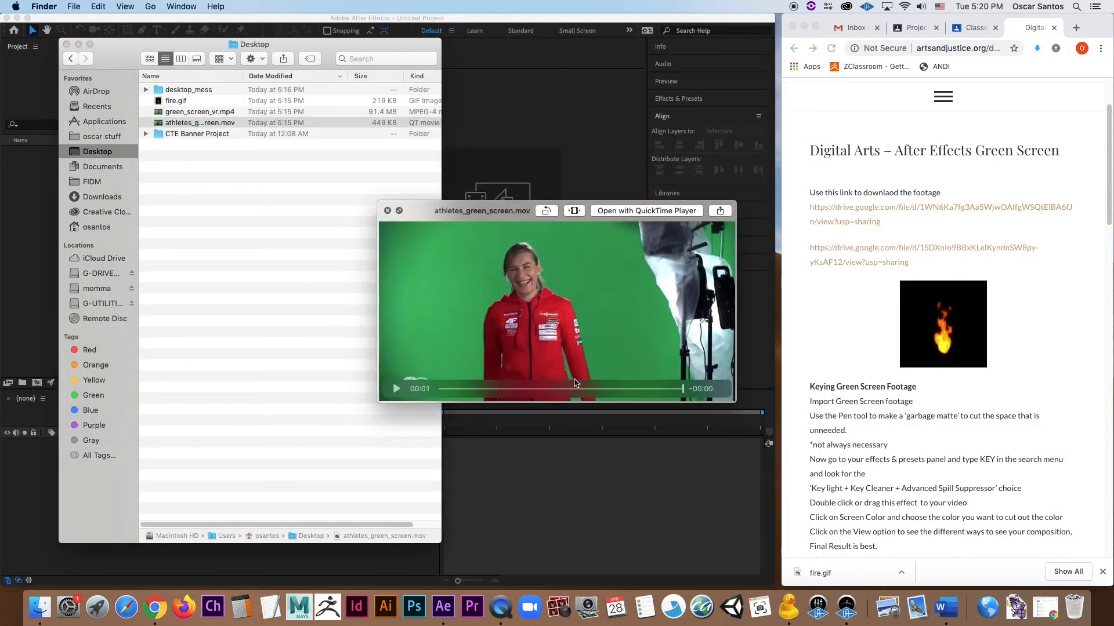
key(space)
key(space)
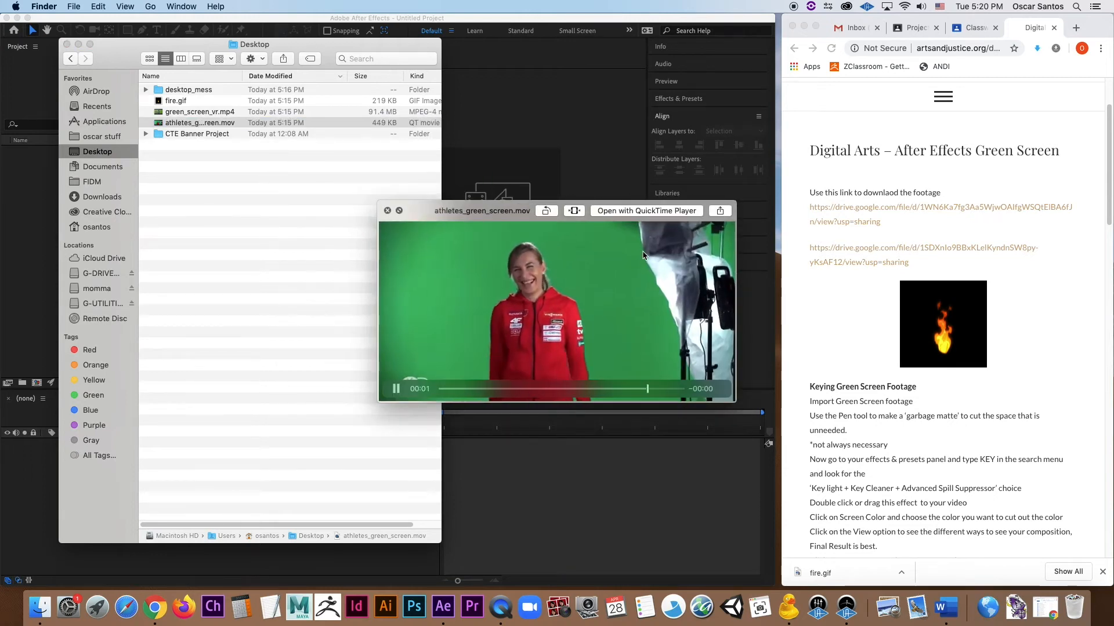
click(387, 210)
Create an After Effects composition named Key_Green_Matte at 1280 x 720, square pixels, 24 fps and 0:00:02:00 duration.
click(489, 181)
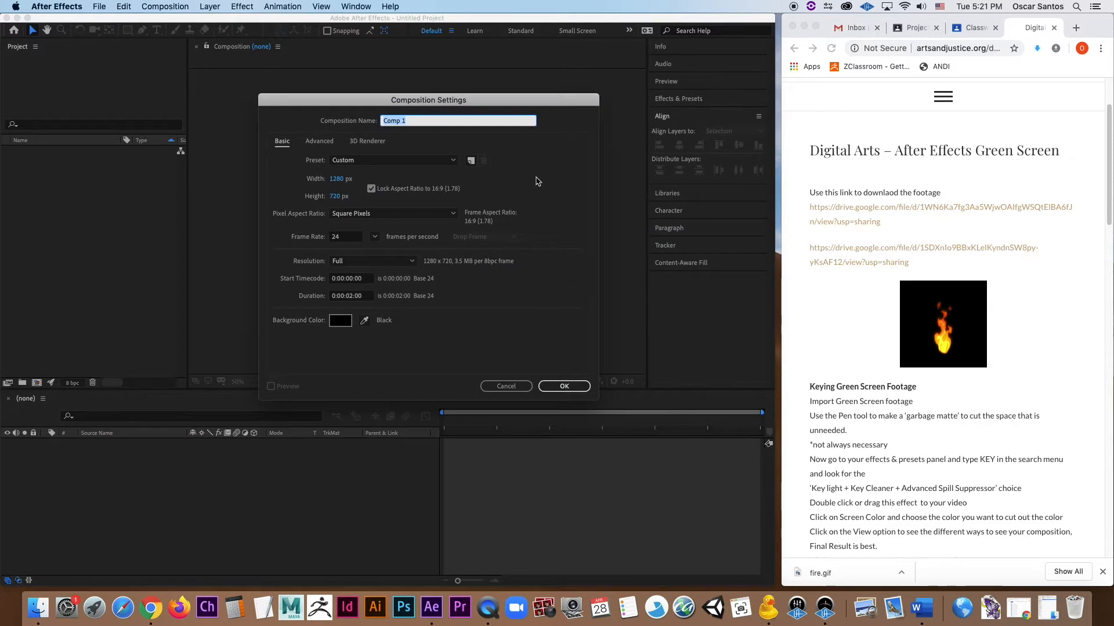
drag(497, 107, 467, 91)
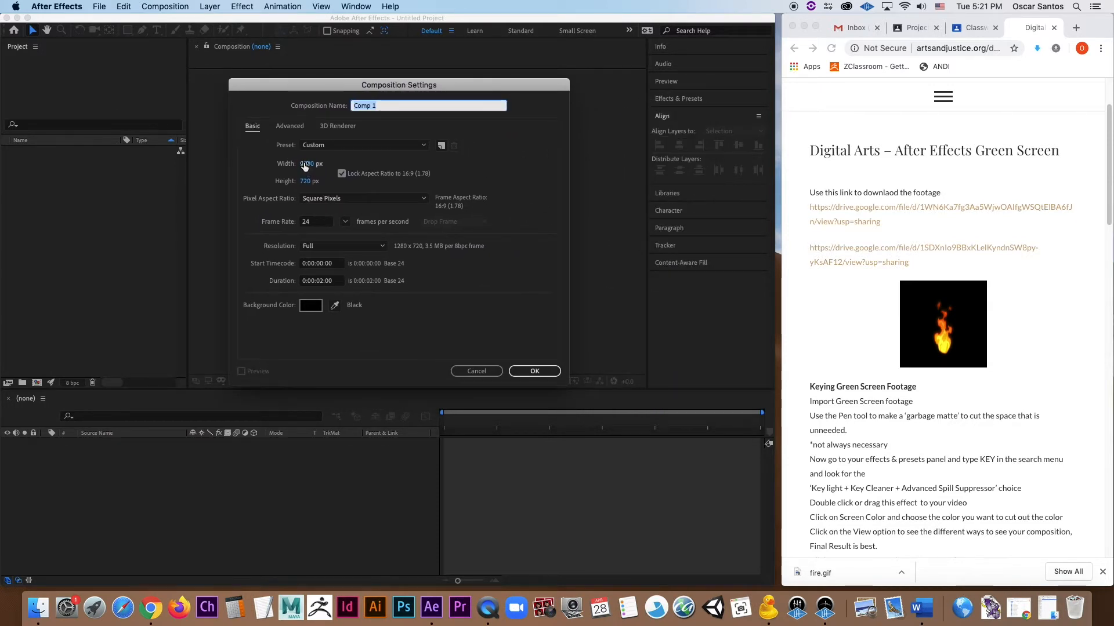
click(422, 199)
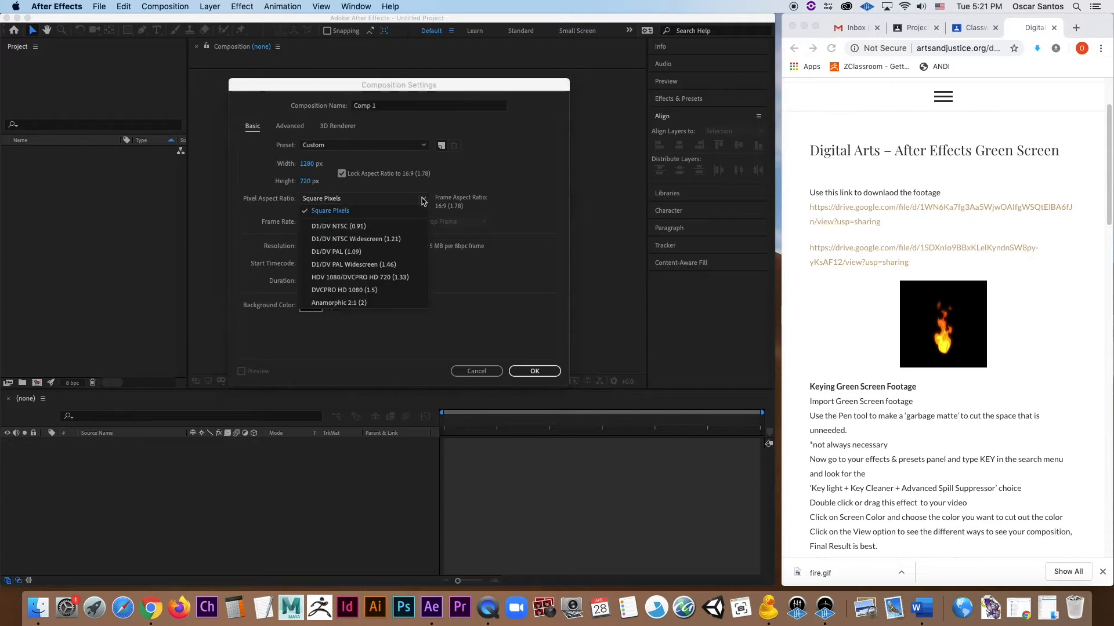
click(422, 199)
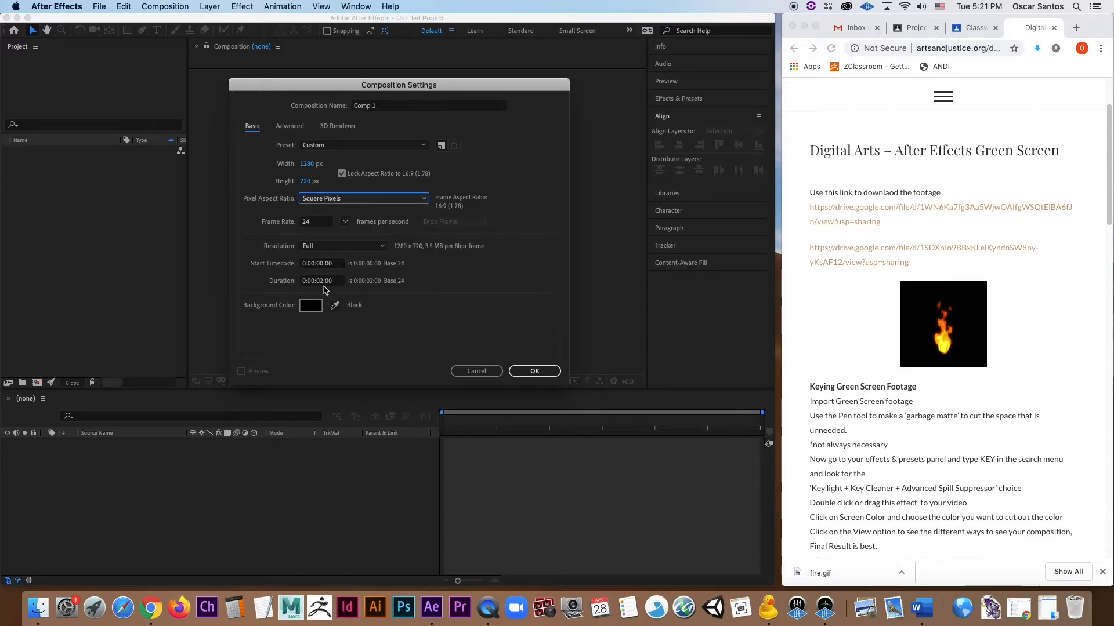
click(322, 282)
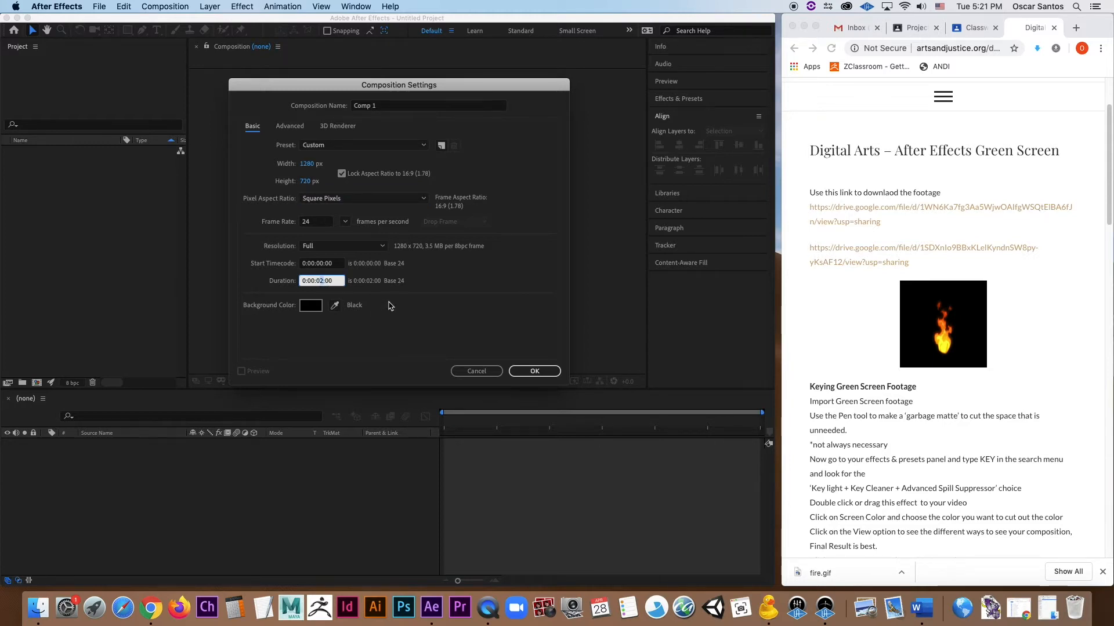
click(386, 106)
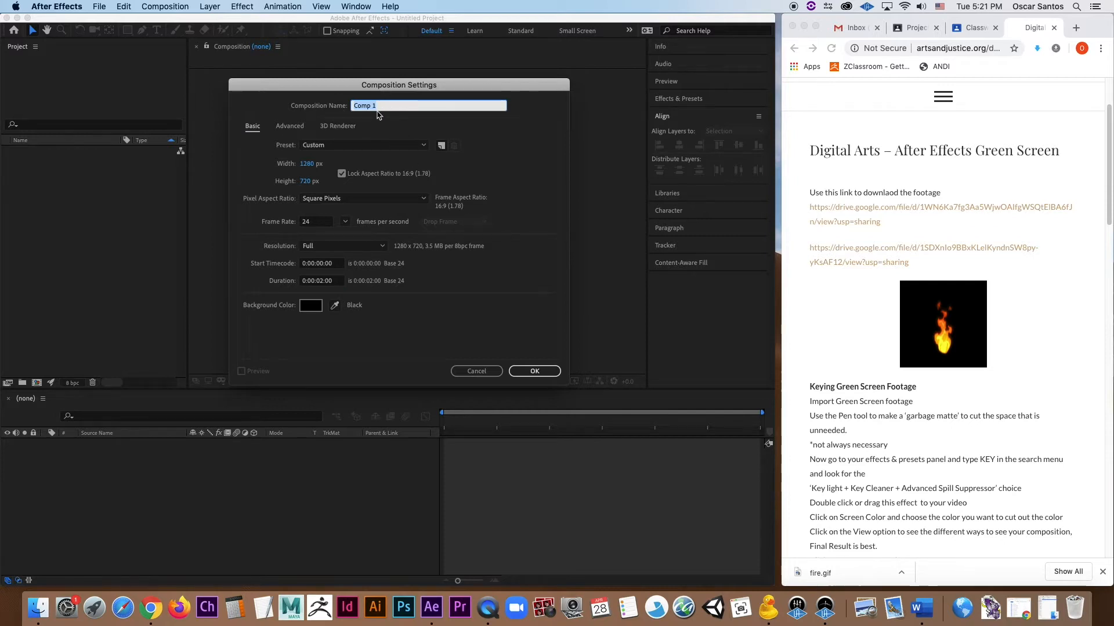
text(Key_Green_Matte)
click(534, 373)
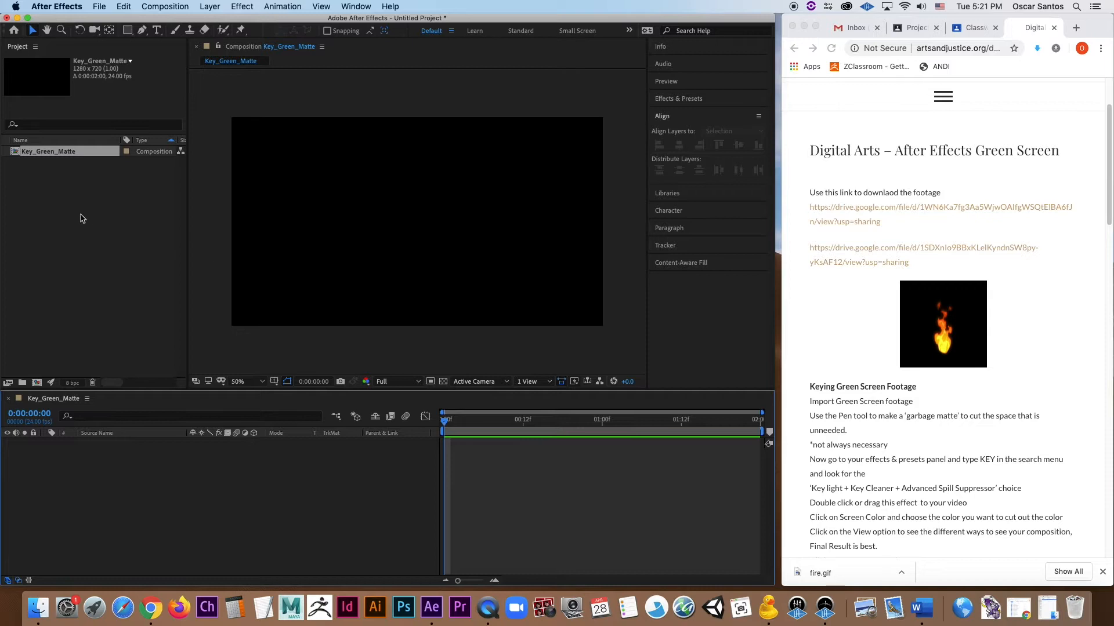
Import athletes_green_screen.mov from the Desktop into the project as footage.
right_click(83, 217)
mouse_move(131, 273)
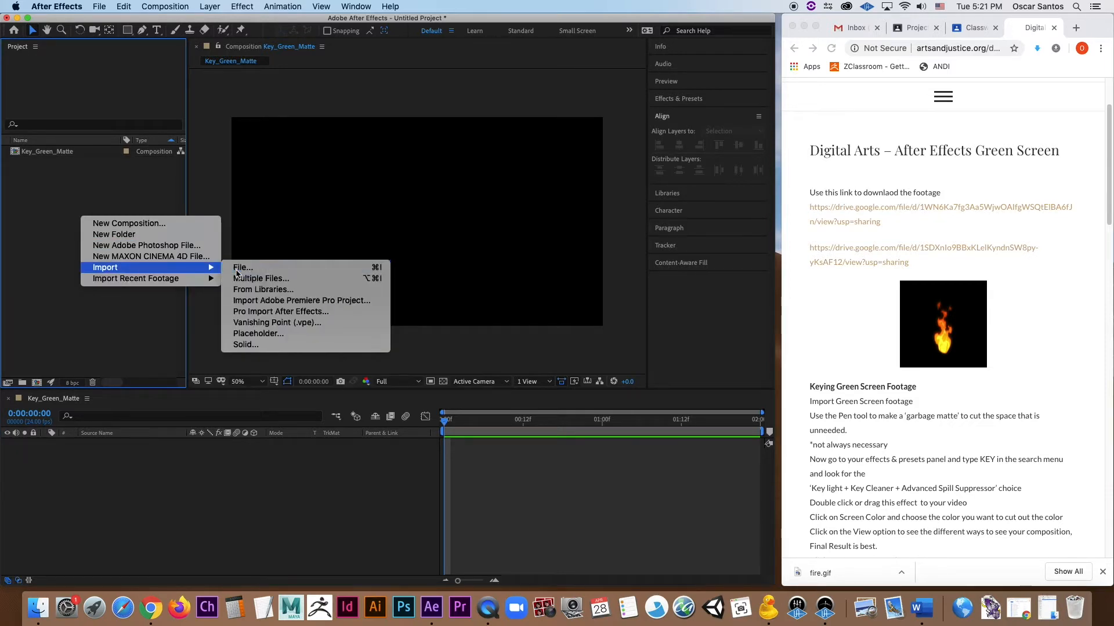
click(237, 269)
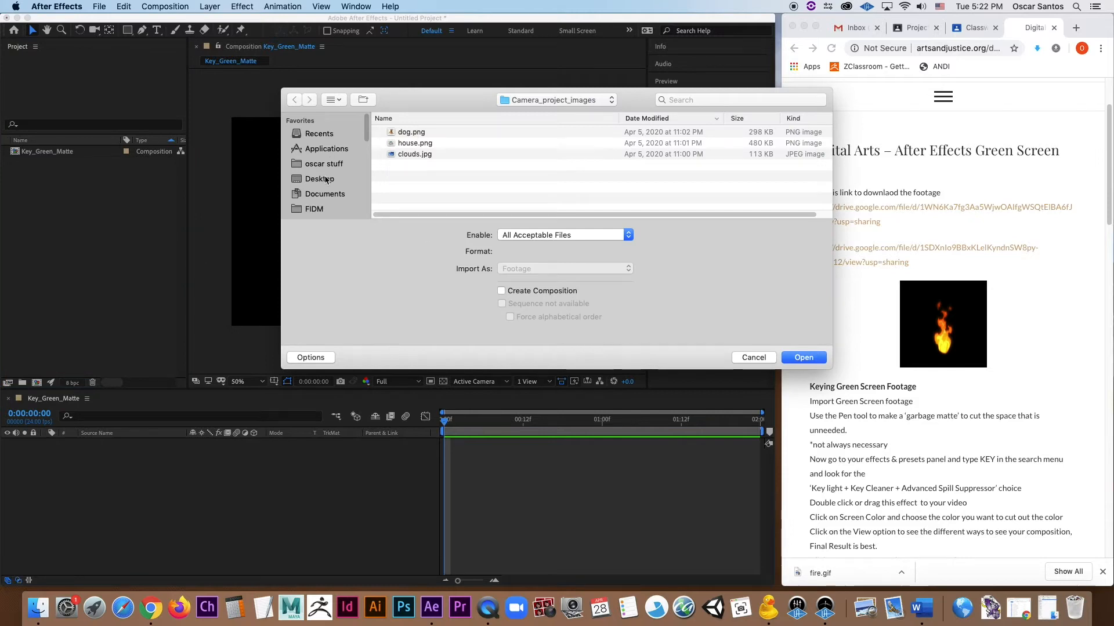
click(326, 176)
click(451, 165)
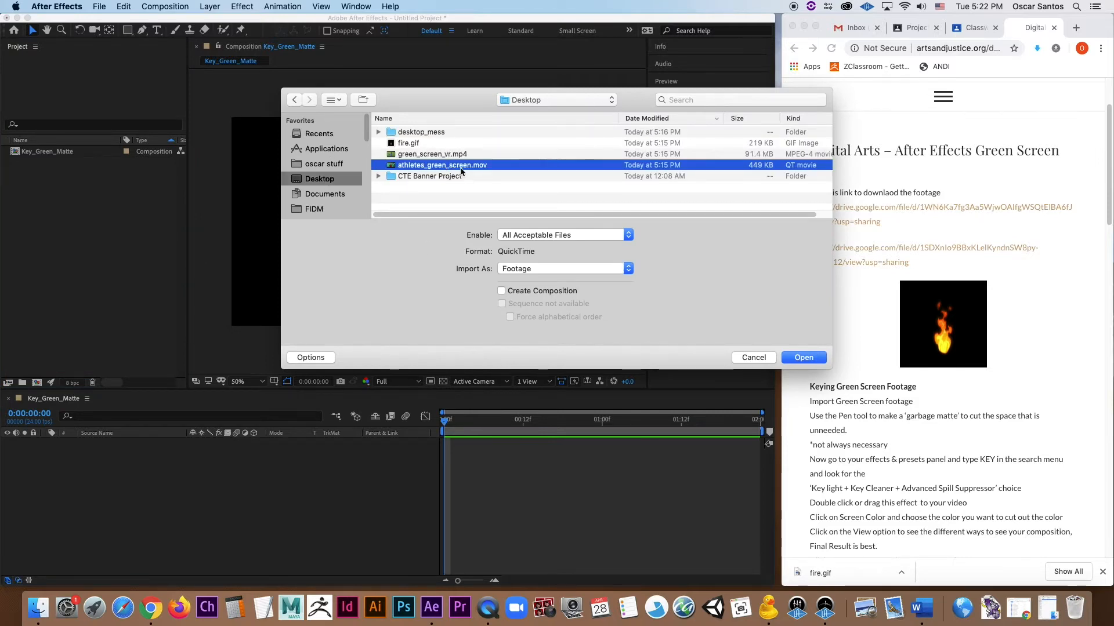
click(803, 358)
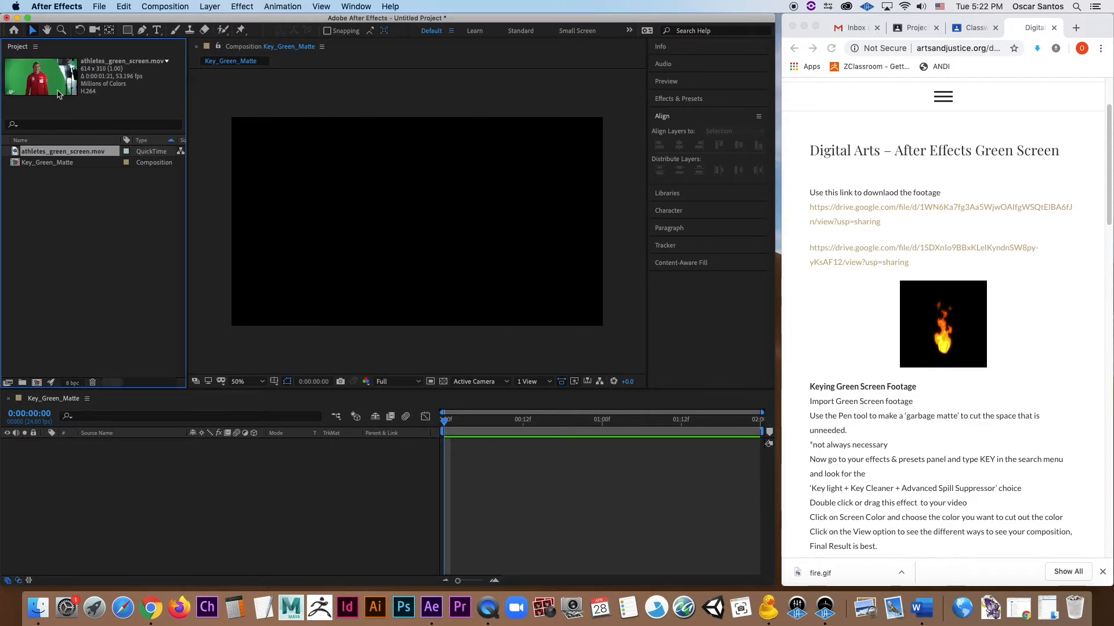
Add athletes_green_screen.mov to the Key_Green_Matte timeline and scale it up proportionally until it fills the composition frame.
drag(47, 85, 267, 604)
drag(262, 565, 219, 471)
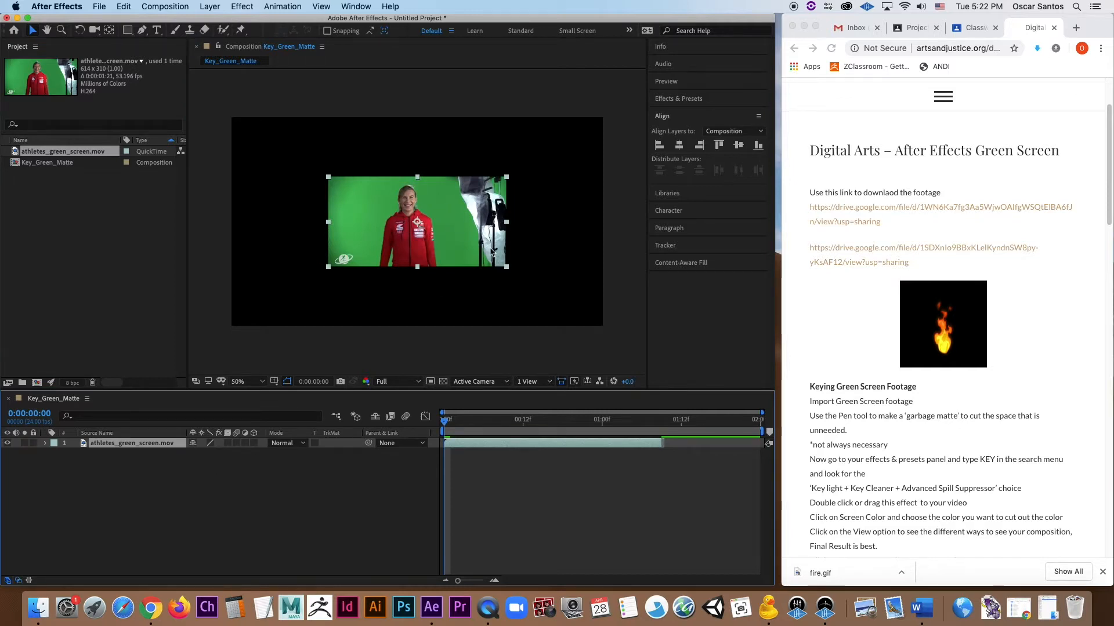
drag(506, 267, 627, 332)
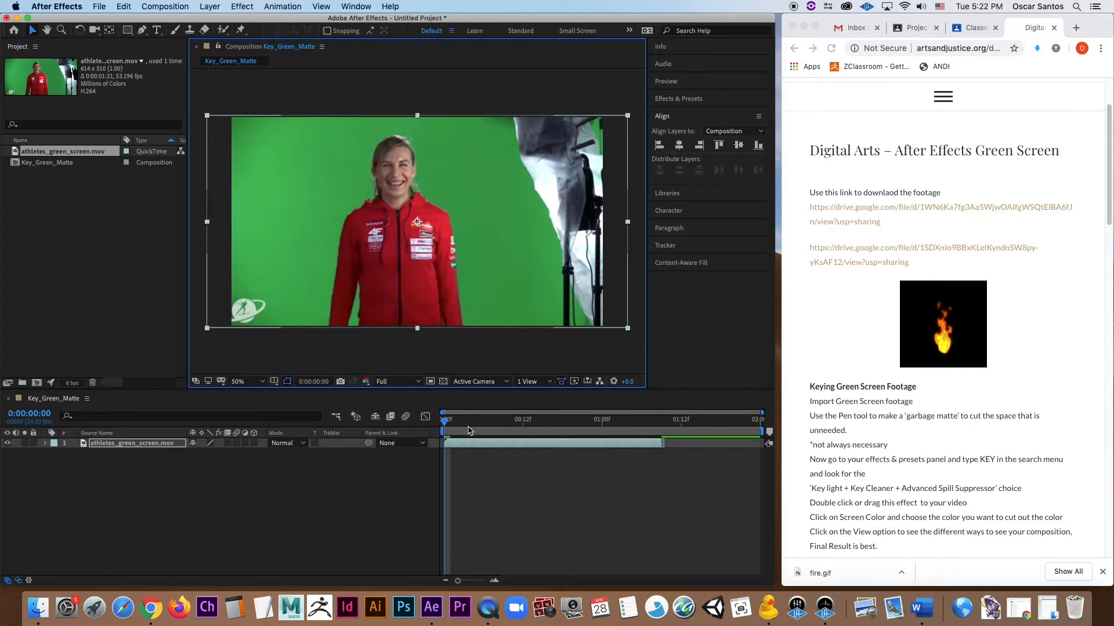
Play back the Key_Green_Matte composition to check the clip's motion, and return the playhead to the start.
key(space)
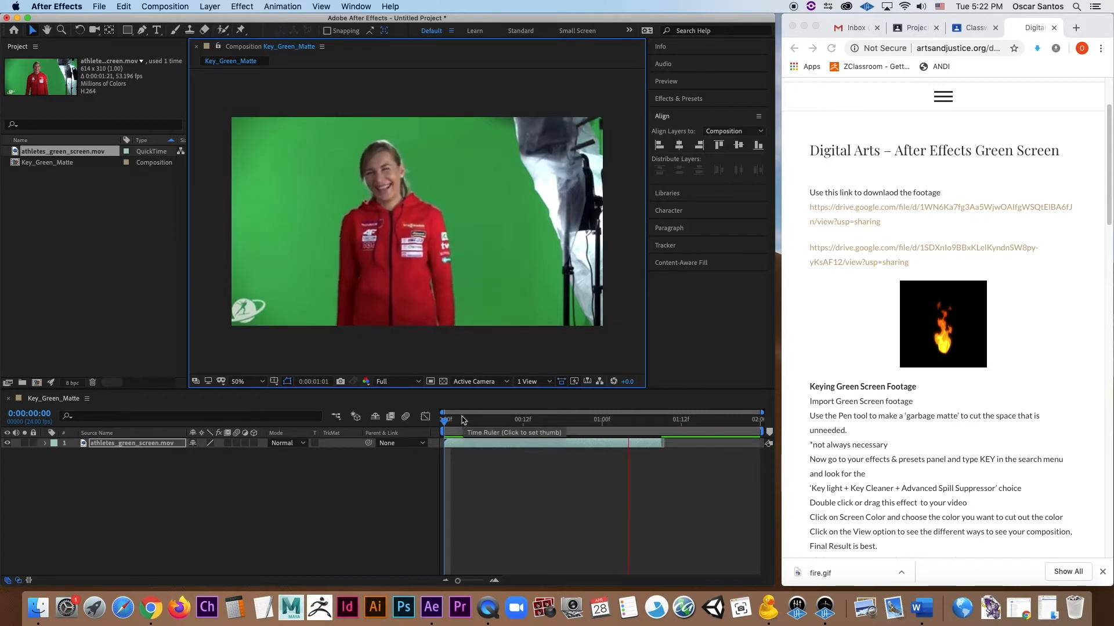
key(space)
mouse_move(447, 423)
mouse_down()
mouse_move(590, 436)
mouse_move(448, 436)
mouse_move(564, 437)
mouse_move(466, 438)
mouse_move(448, 413)
mouse_up()
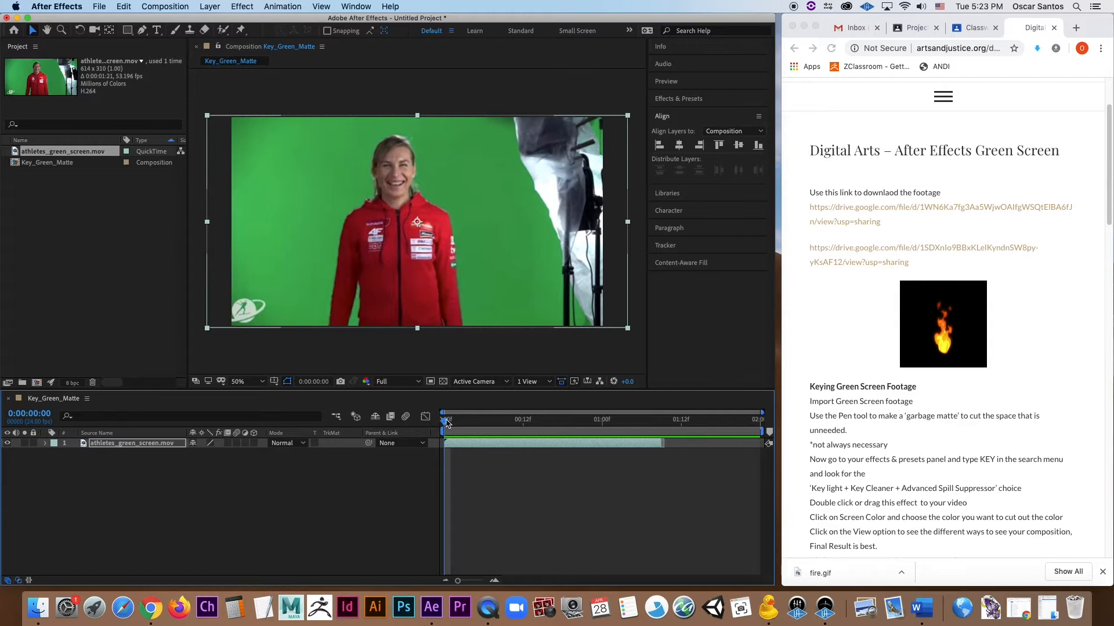
Draw a closed Pen mask on athletes_green_screen.mov around the athlete, excluding the lighting equipment and corner logo, and pull its upper-right point inward.
mouse_move(449, 423)
mouse_down()
mouse_move(639, 442)
mouse_move(442, 442)
mouse_up()
click(150, 445)
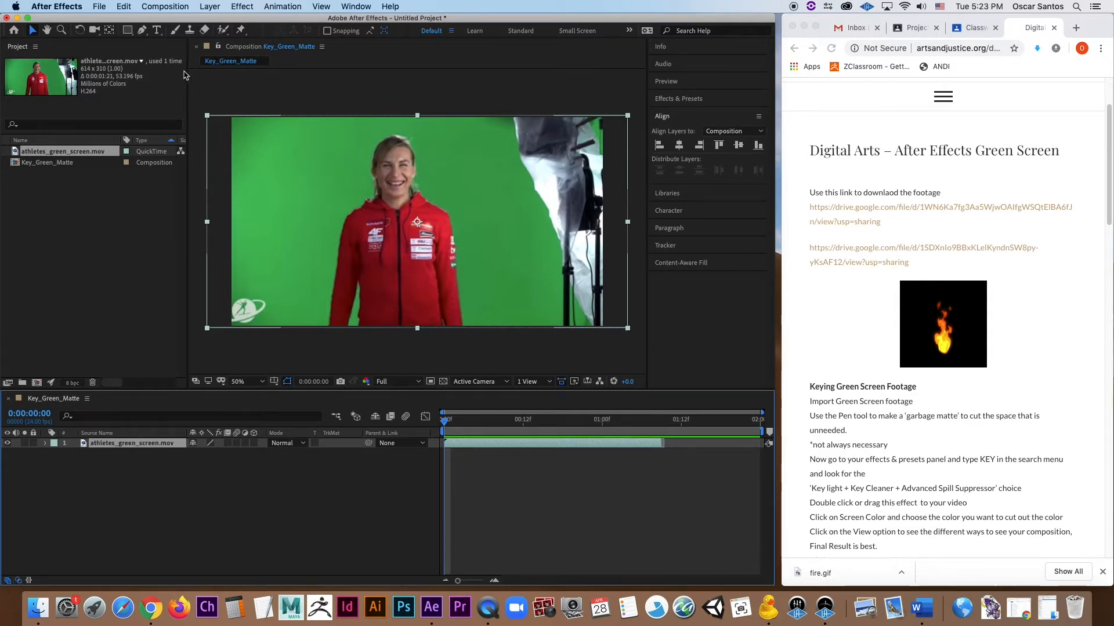
click(142, 33)
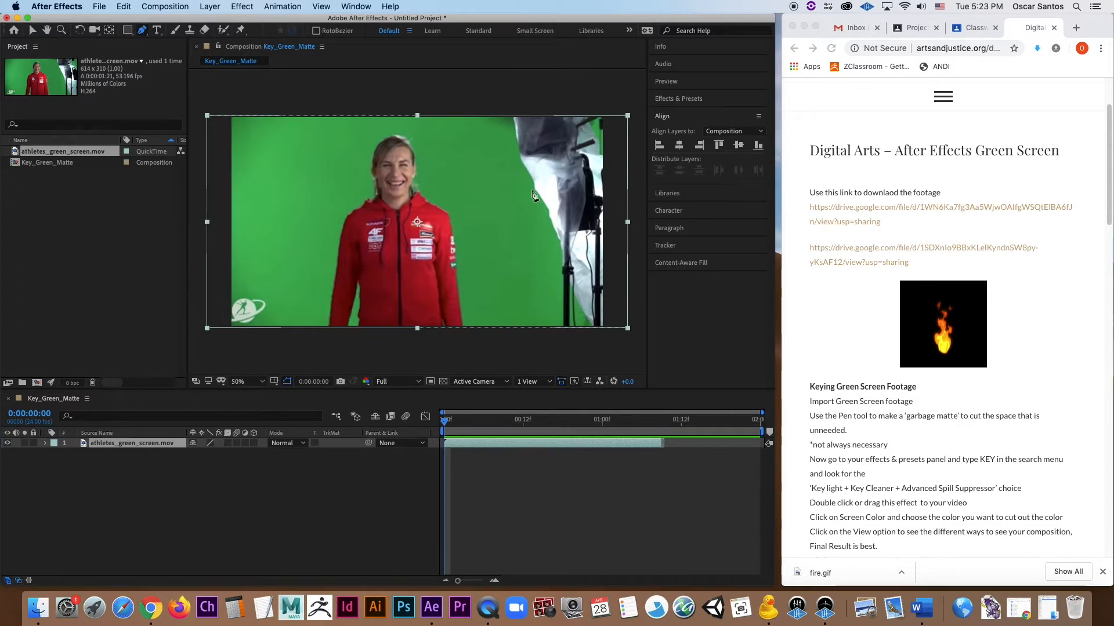
click(511, 116)
click(514, 150)
click(526, 180)
click(543, 213)
click(556, 269)
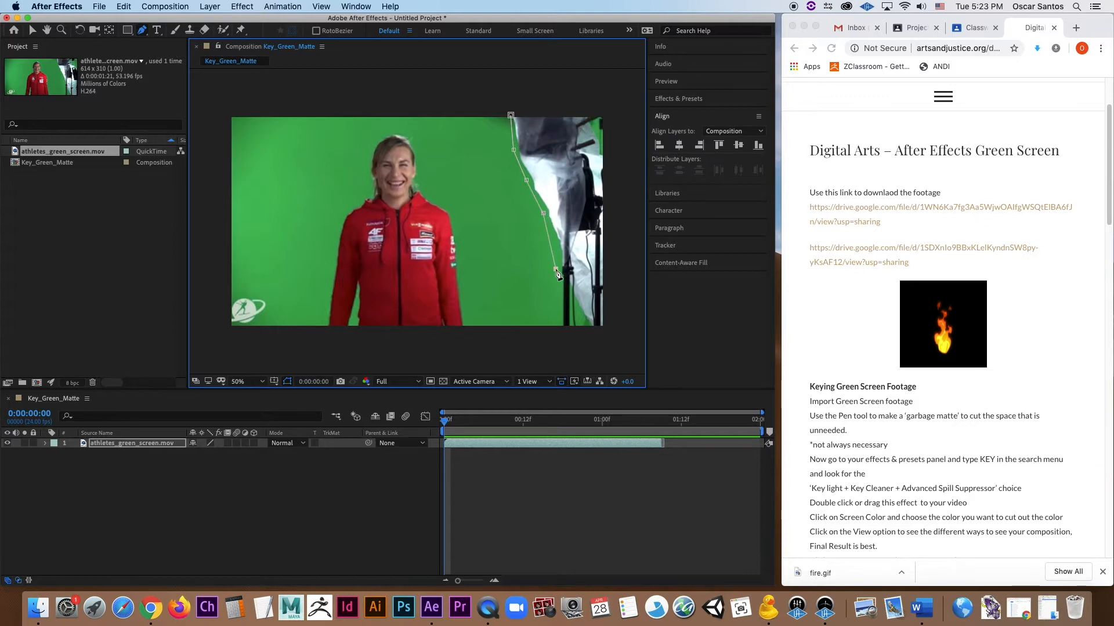
click(558, 331)
click(269, 334)
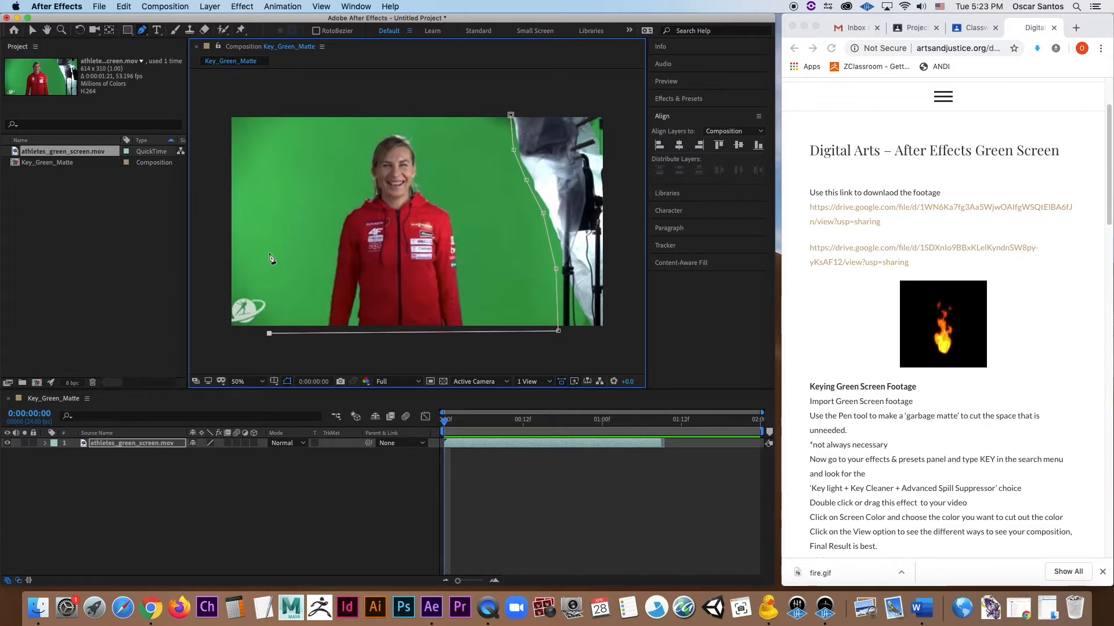
click(269, 276)
click(251, 197)
click(269, 112)
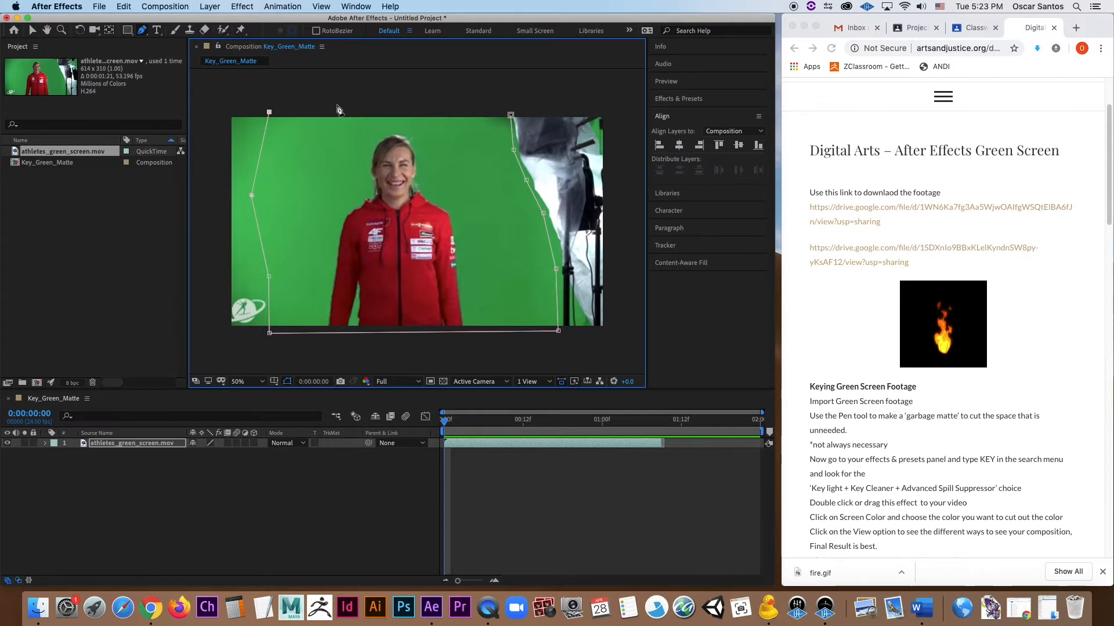
click(511, 115)
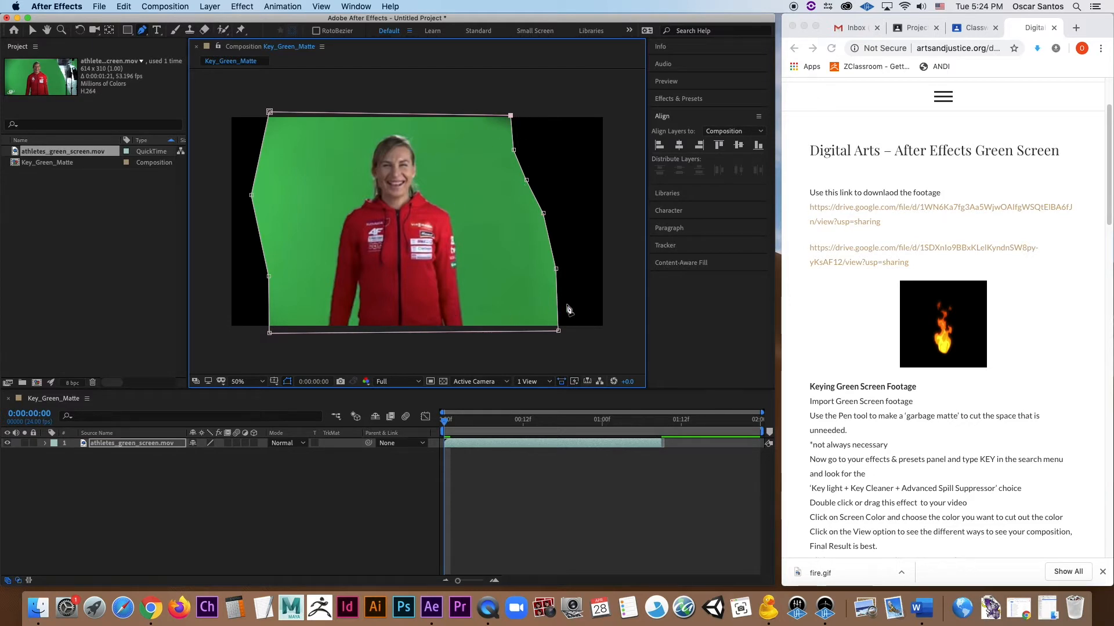
click(32, 31)
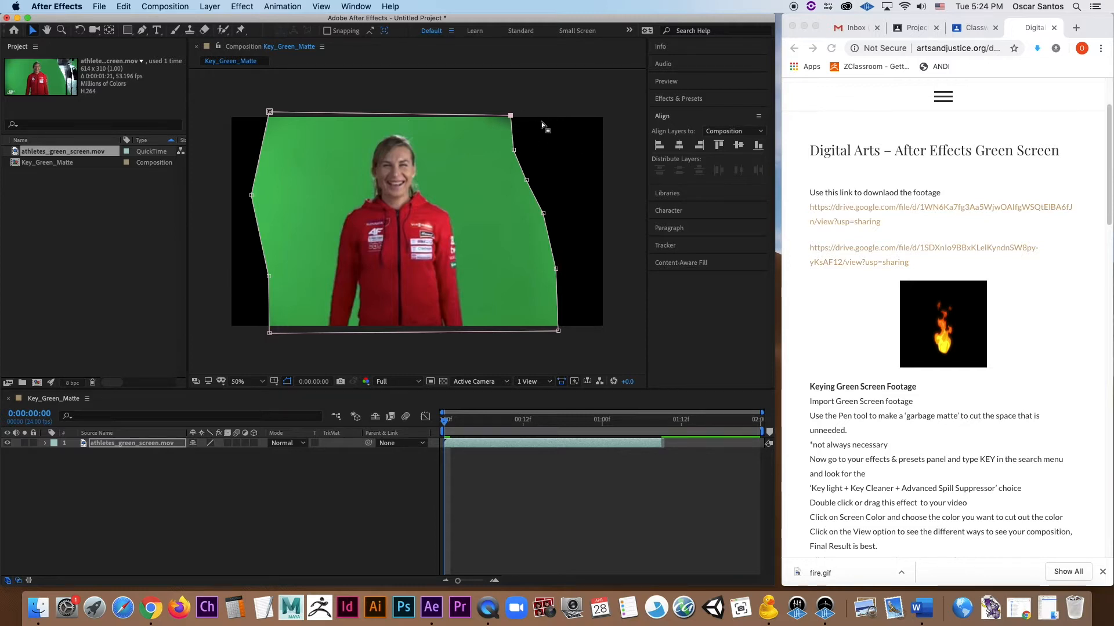
drag(512, 116, 489, 117)
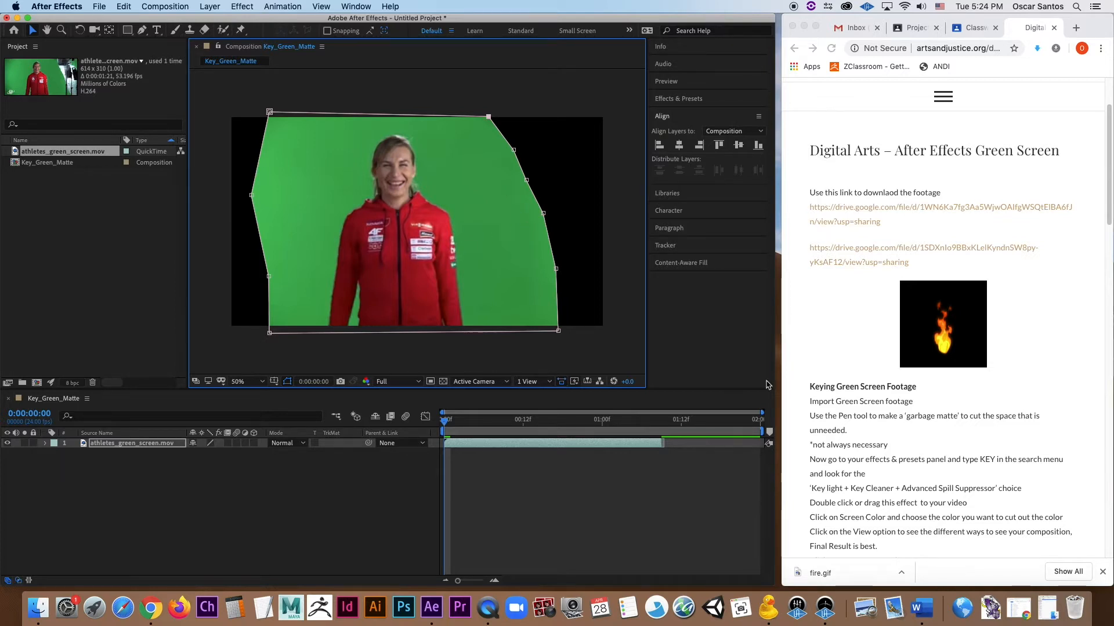
Review the browser lesson's instructions on the garbage matte and on finding the keying effect in Effects & Presets.
scroll(896, 448, down, 4)
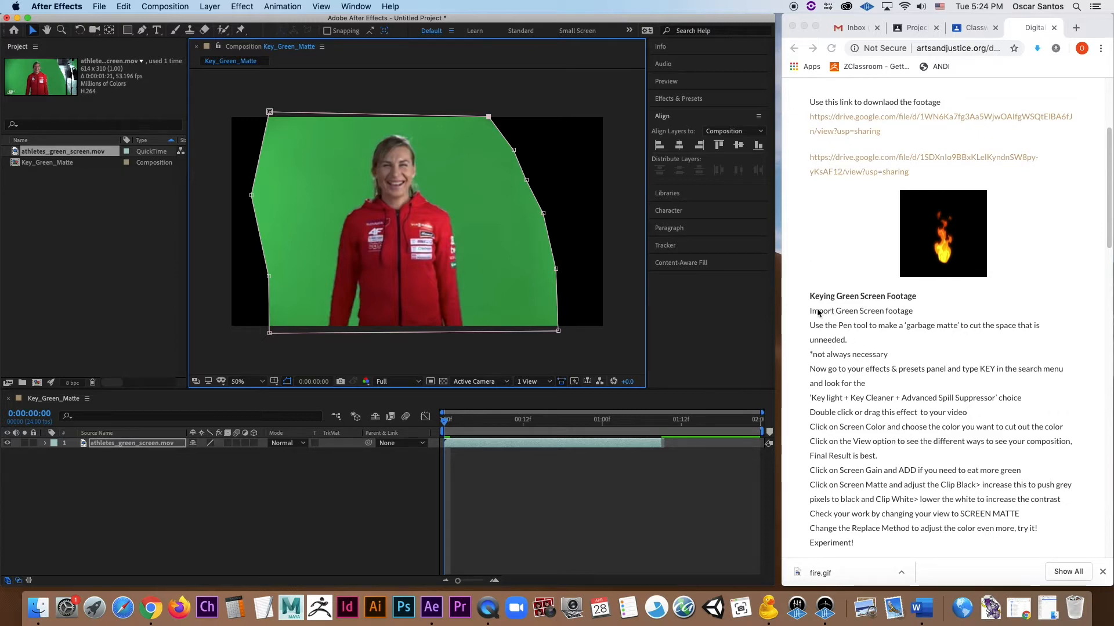
click(818, 311)
double_click(838, 311)
drag(811, 326, 843, 340)
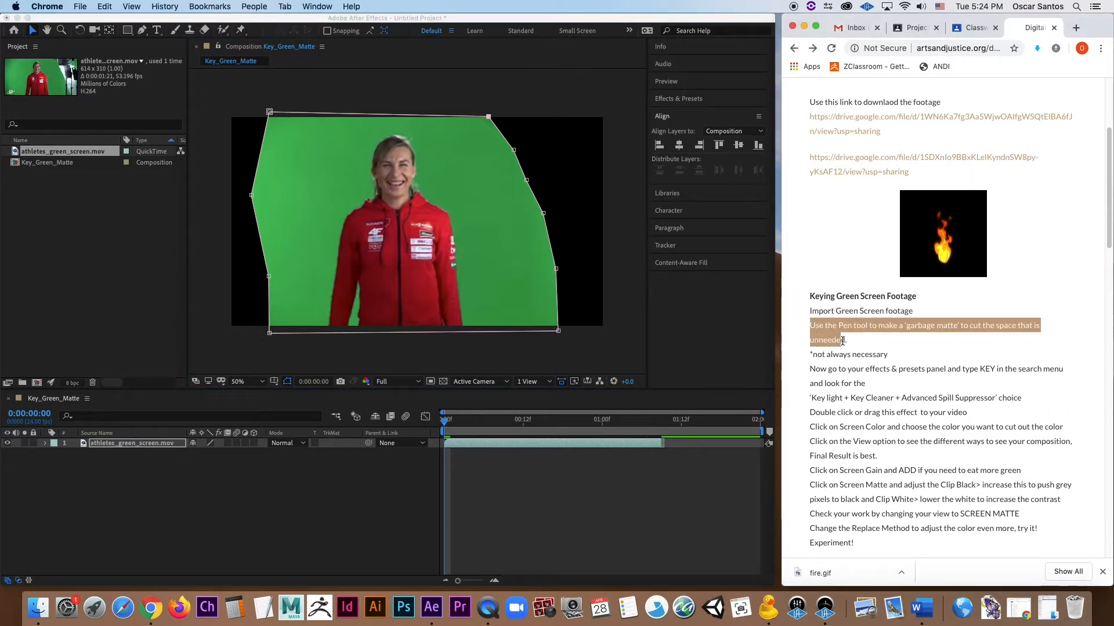
scroll(870, 351, down, 2)
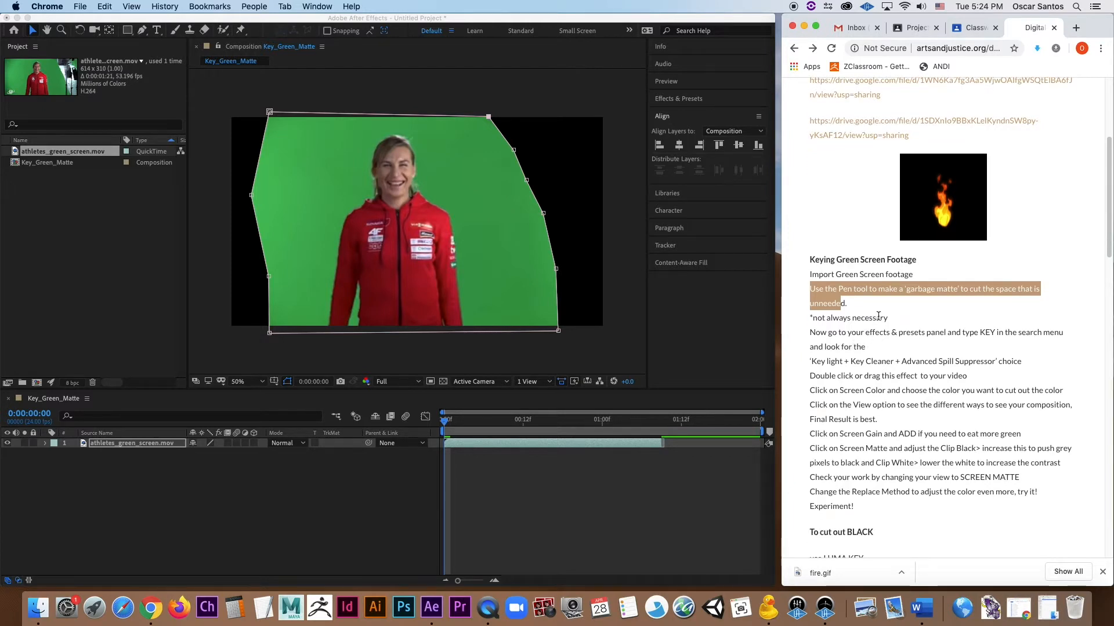
scroll(879, 316, down, 1)
drag(809, 313, 869, 331)
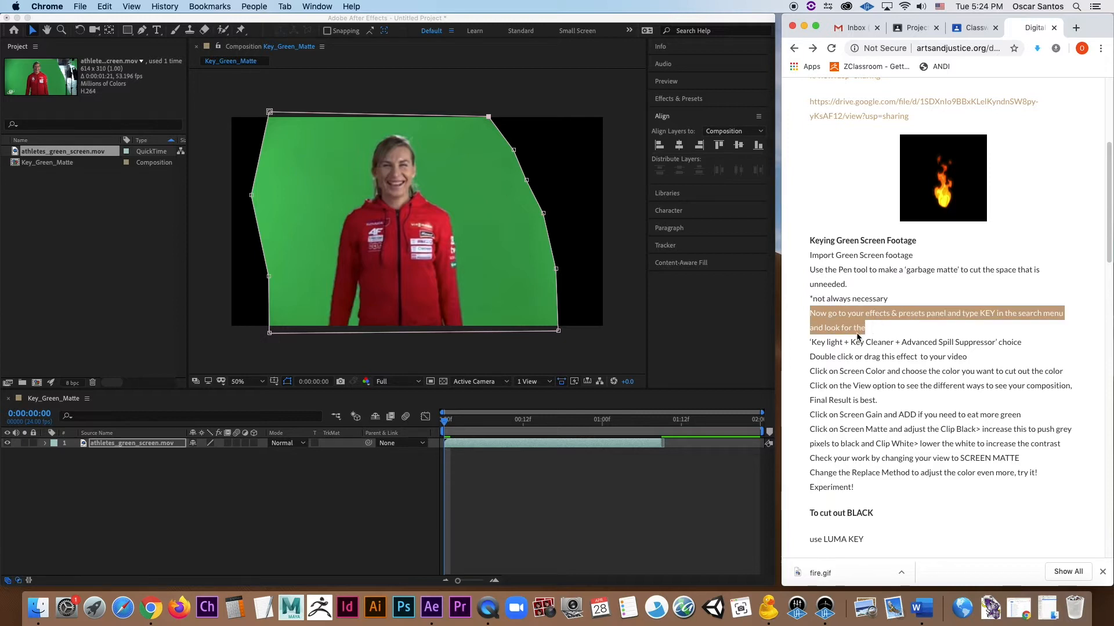
Search the effects and presets for "key" and apply the Keylight + Key Cleaner + Advanced Spill Suppressor preset to the athlete clip.
click(679, 97)
click(678, 97)
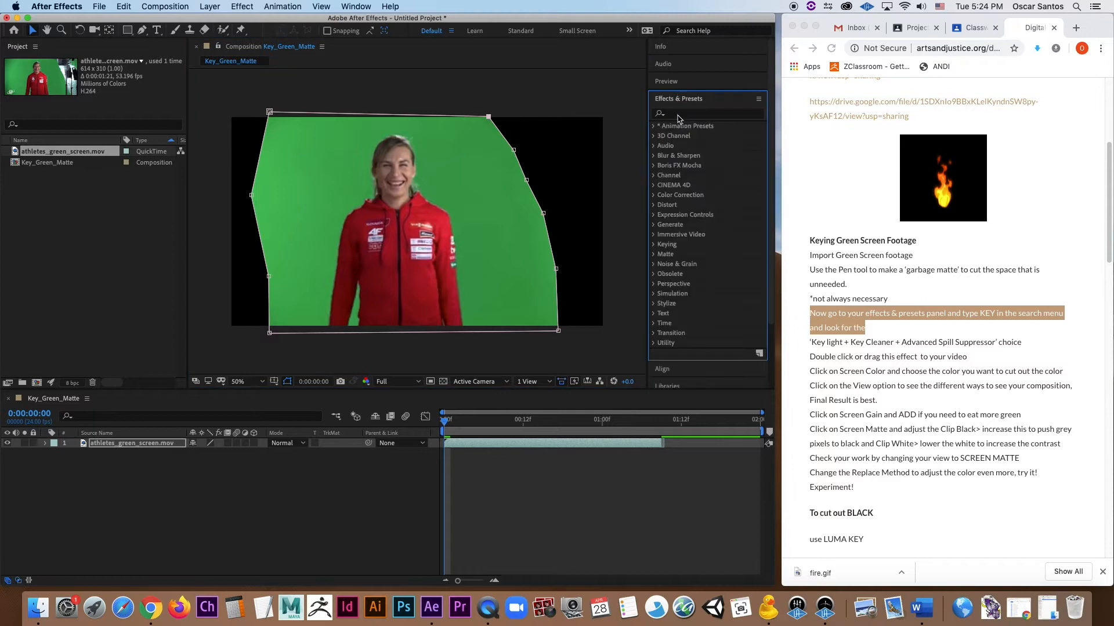
click(681, 114)
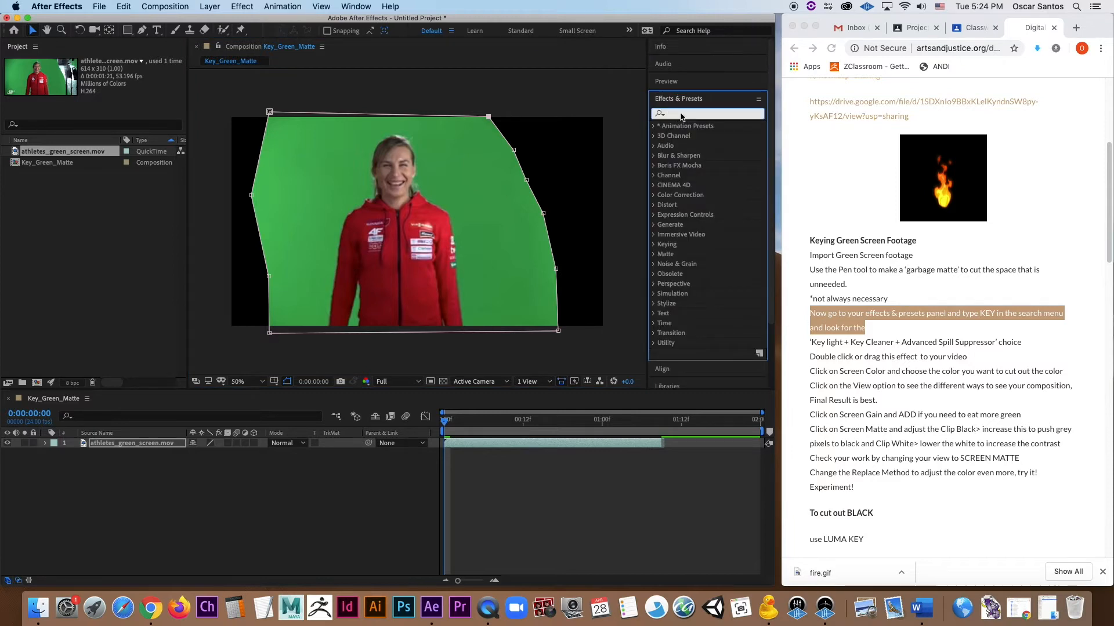
text(keuy)
key(BackSpace)
text(y)
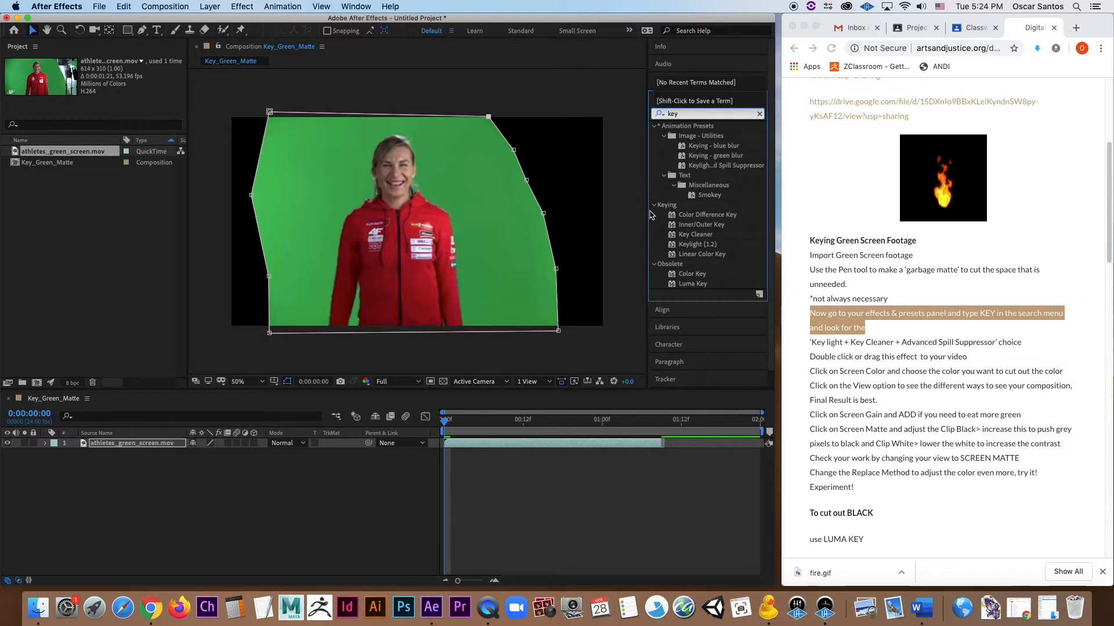
drag(647, 215, 585, 218)
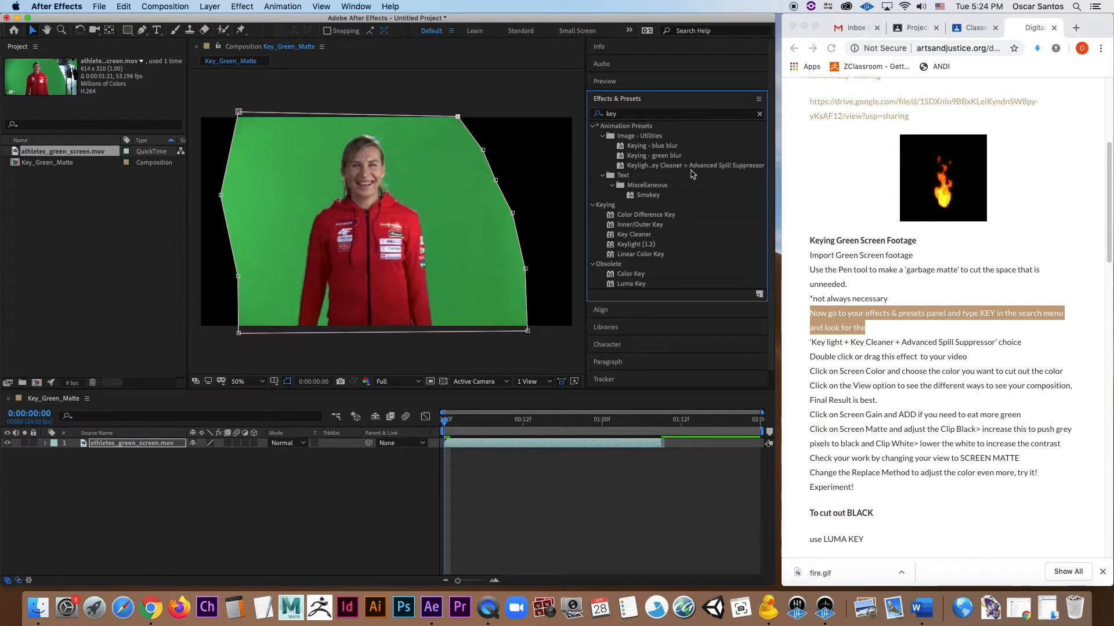
mouse_move(585, 178)
mouse_down()
mouse_move(510, 176)
mouse_move(603, 180)
mouse_up()
double_click(641, 166)
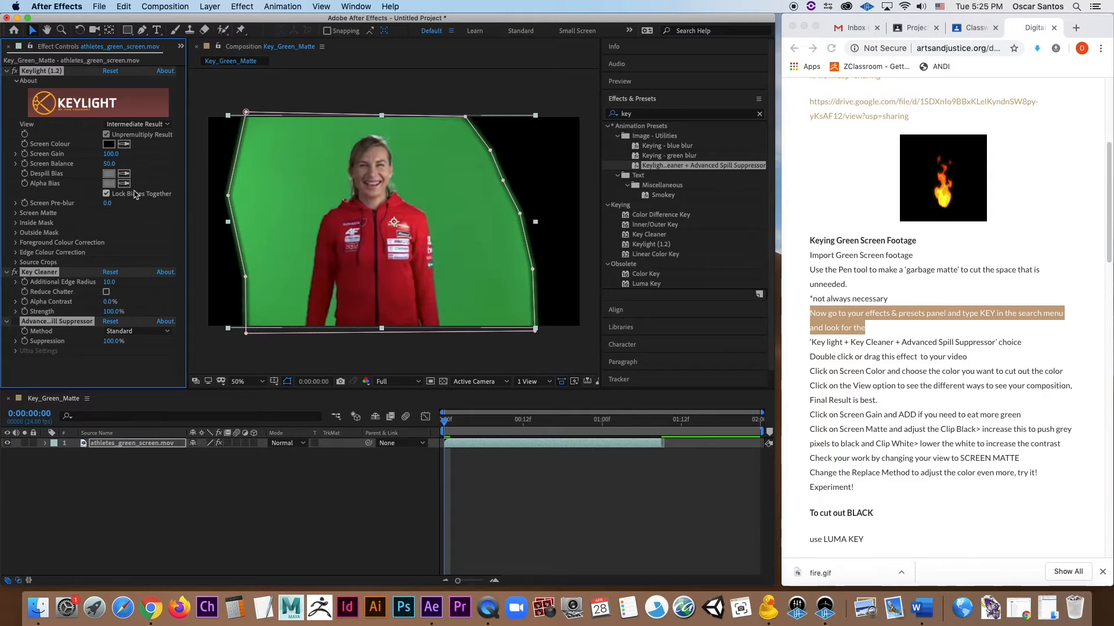
Reset the Keylight effect and sample the green backdrop beside the athlete as its Screen Colour.
click(112, 72)
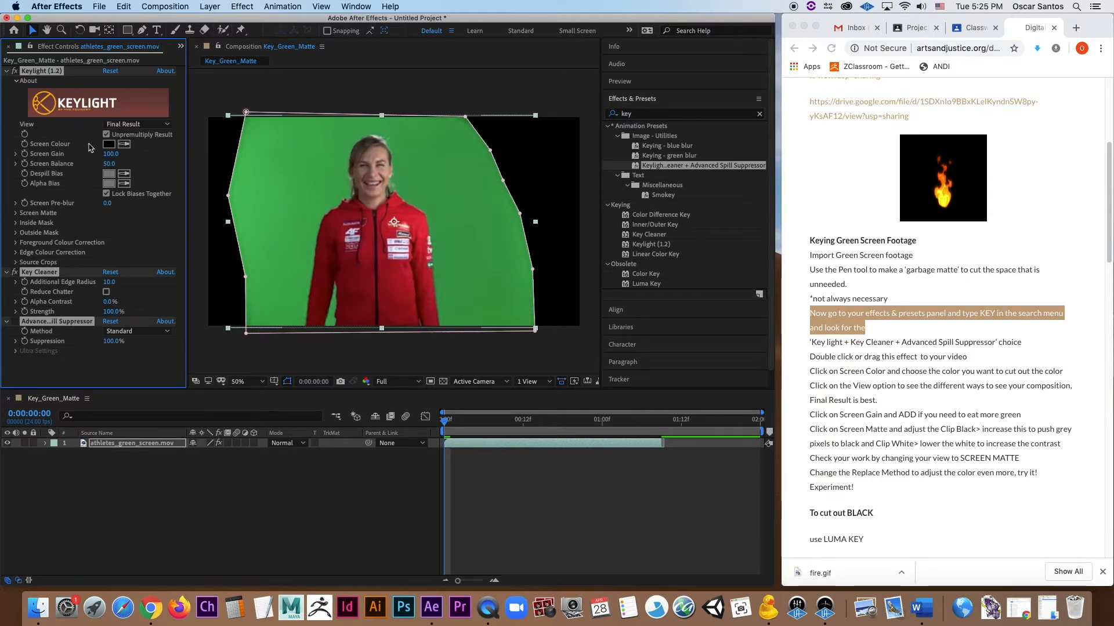
click(124, 145)
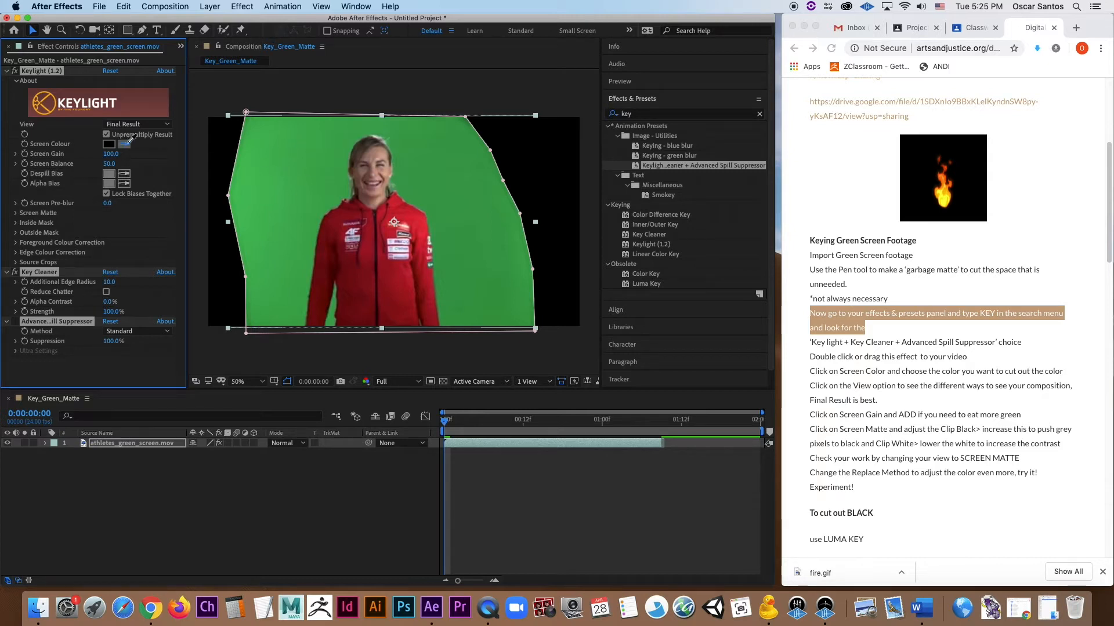
click(297, 169)
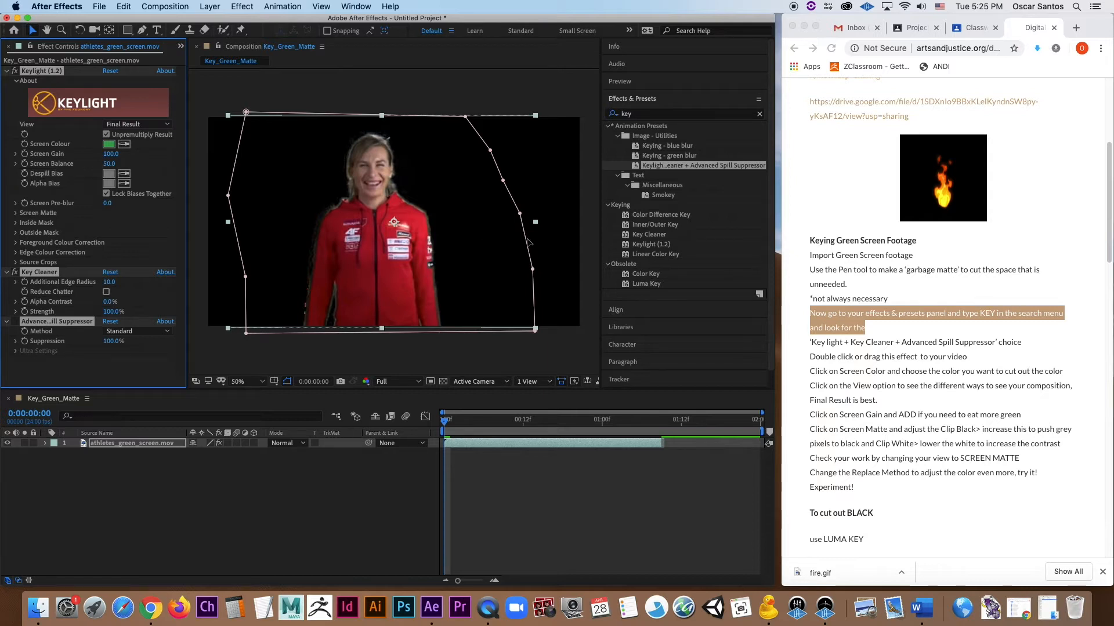
Read the lesson's note on Keylight's View option and switch the Keylight view to Screen Matte.
scroll(892, 398, down, 3)
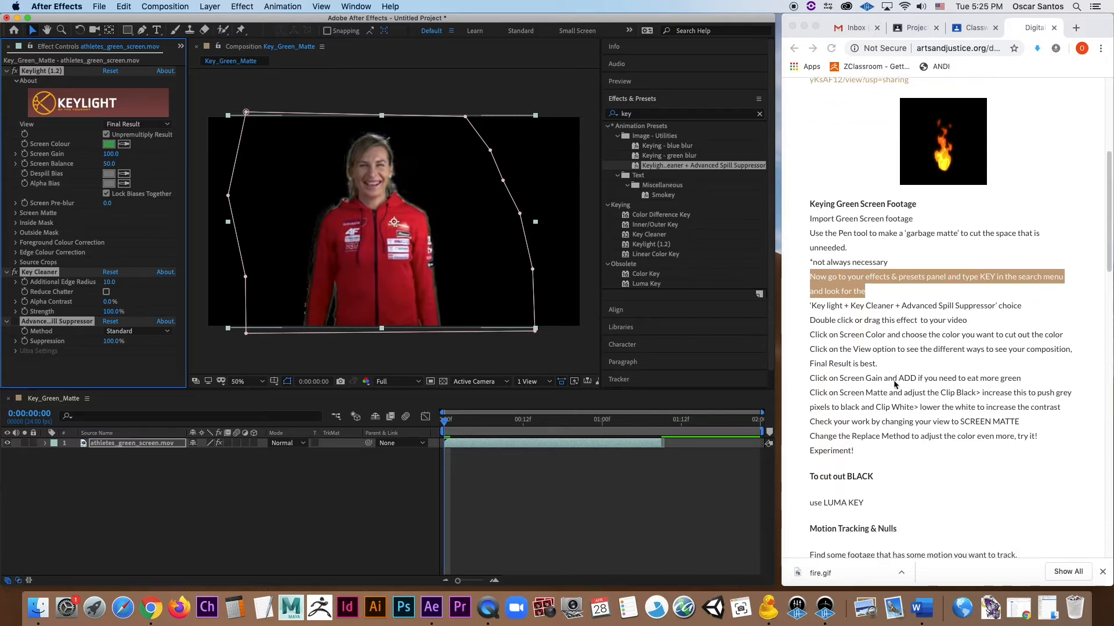
click(888, 370)
click(888, 371)
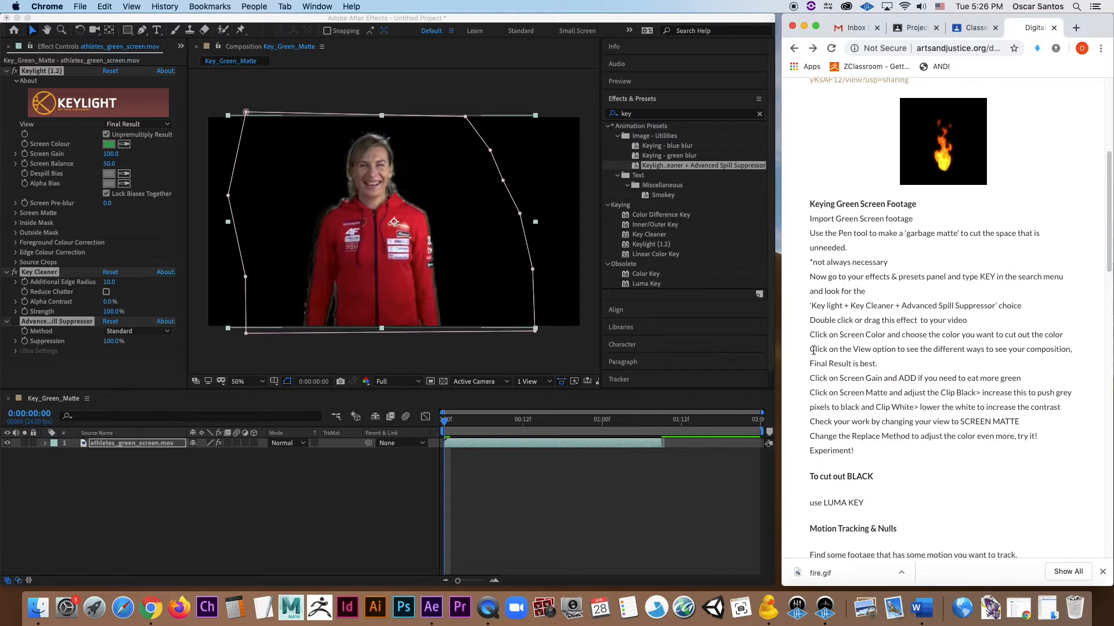
drag(813, 351, 877, 364)
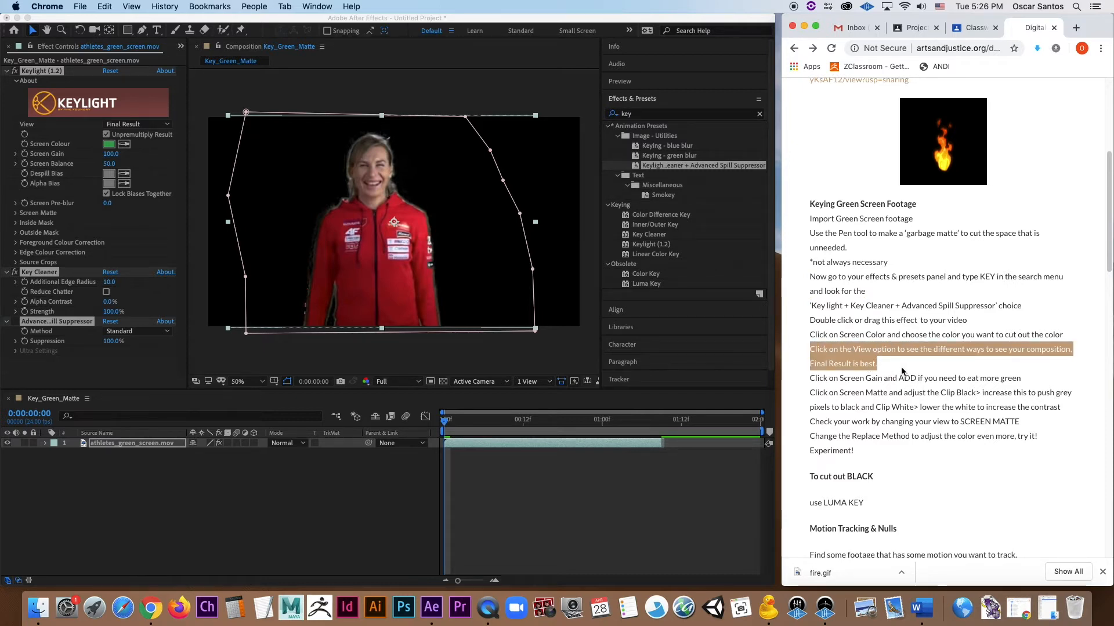
click(178, 158)
click(168, 126)
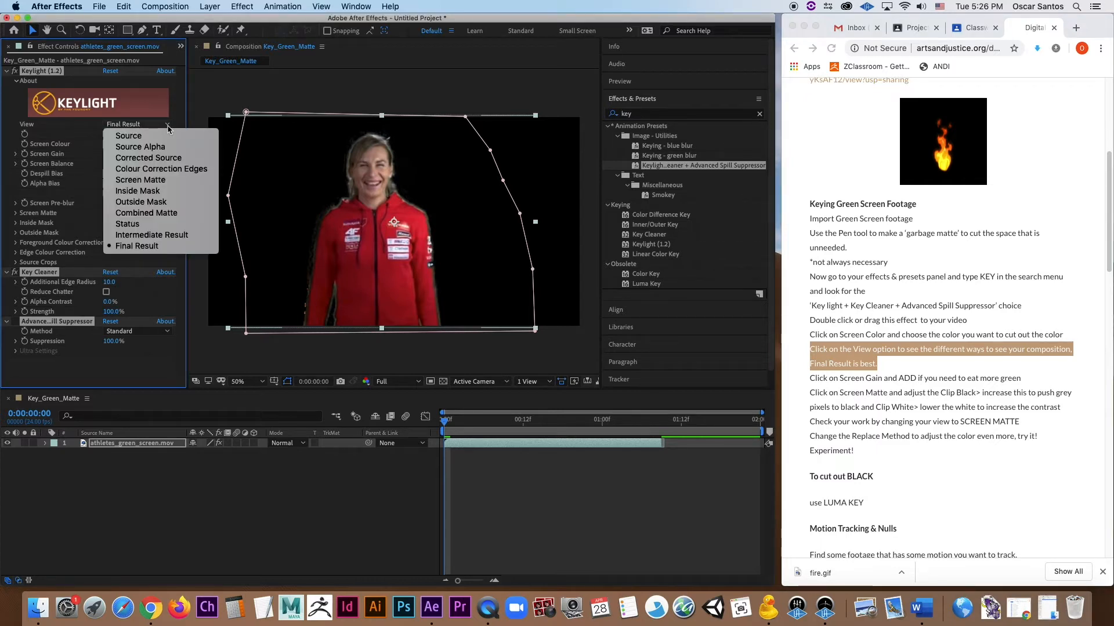
click(173, 180)
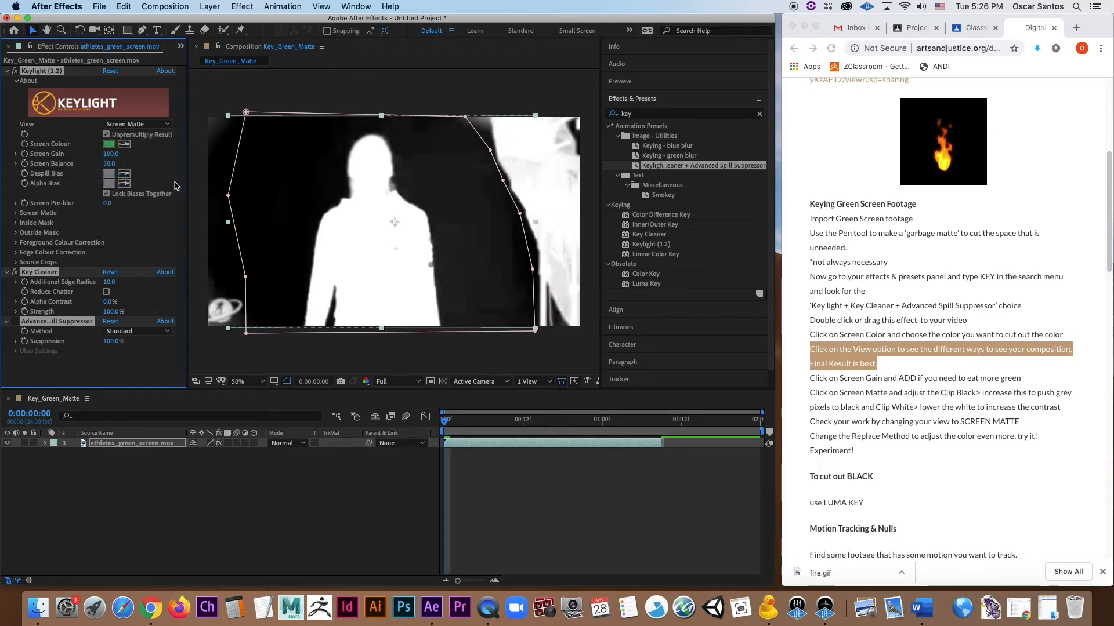
Preview the key in Keylight's Source, Source Alpha, Corrected Source and Colour Correction Edges views.
click(166, 125)
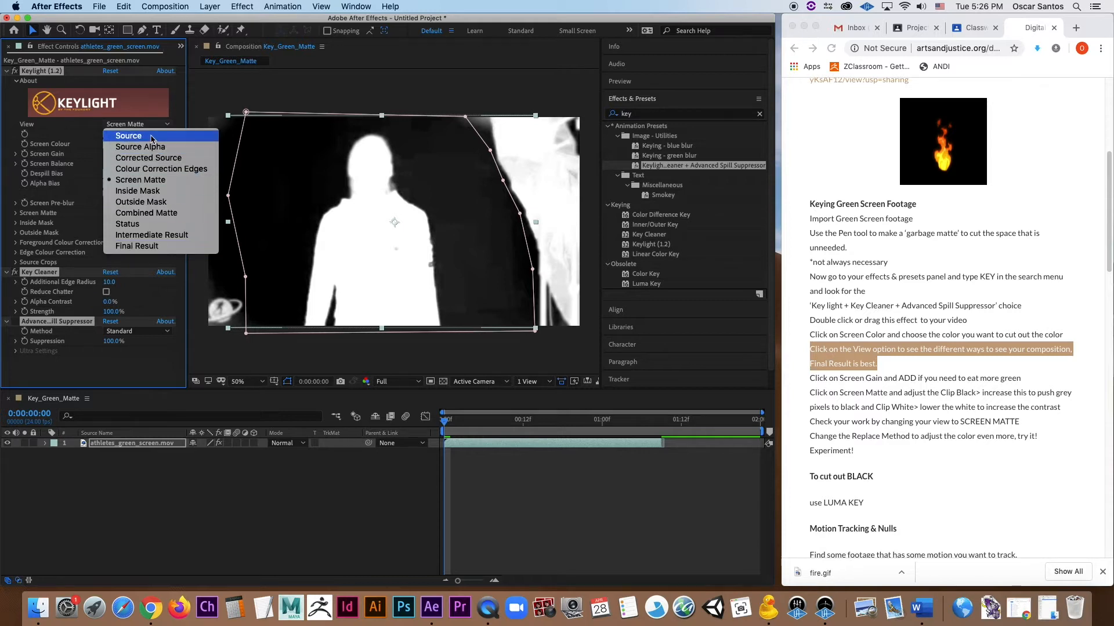
click(150, 137)
click(152, 125)
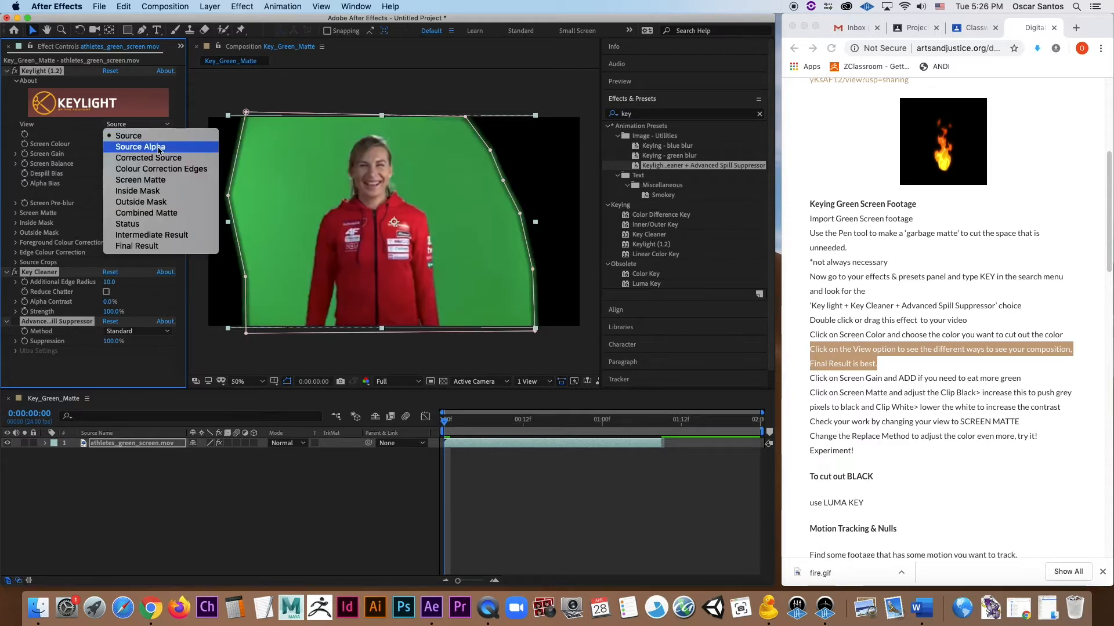
click(158, 147)
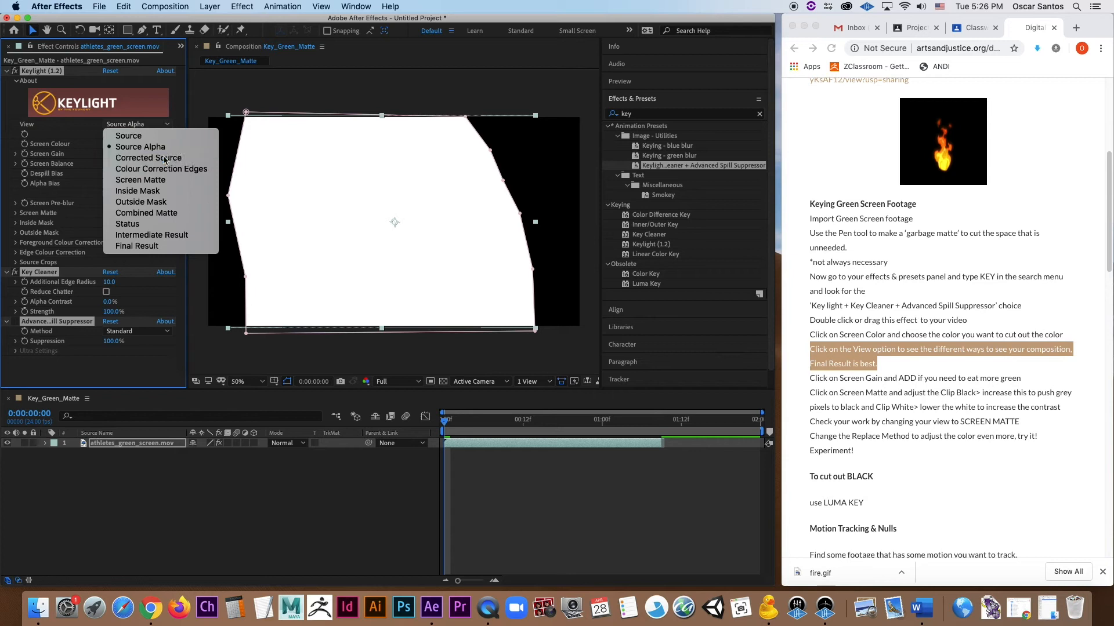
click(149, 158)
click(139, 124)
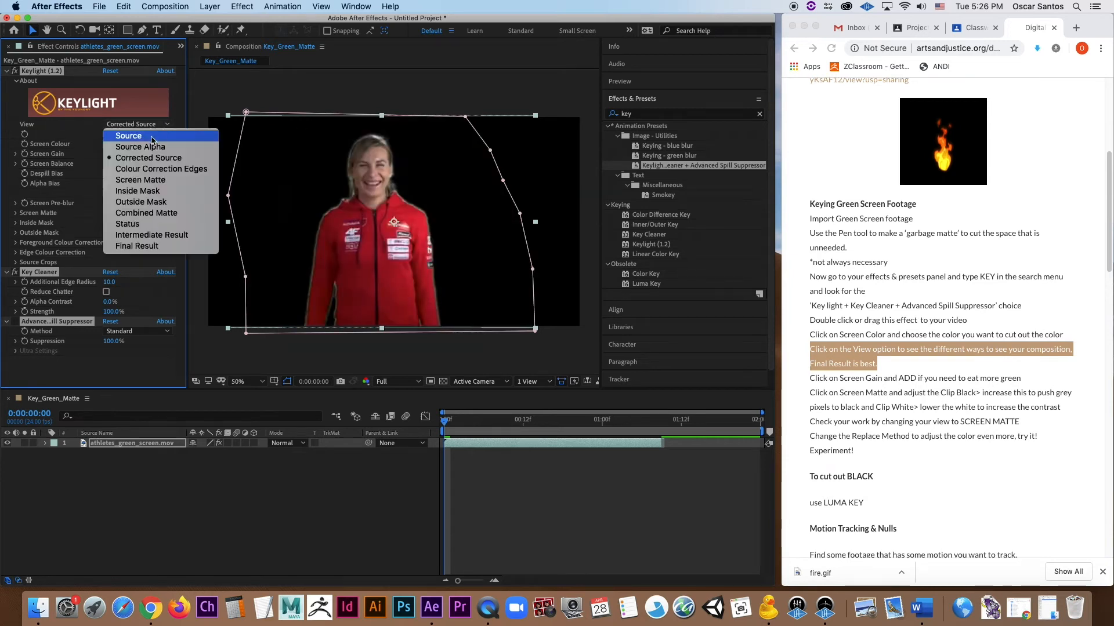
click(150, 169)
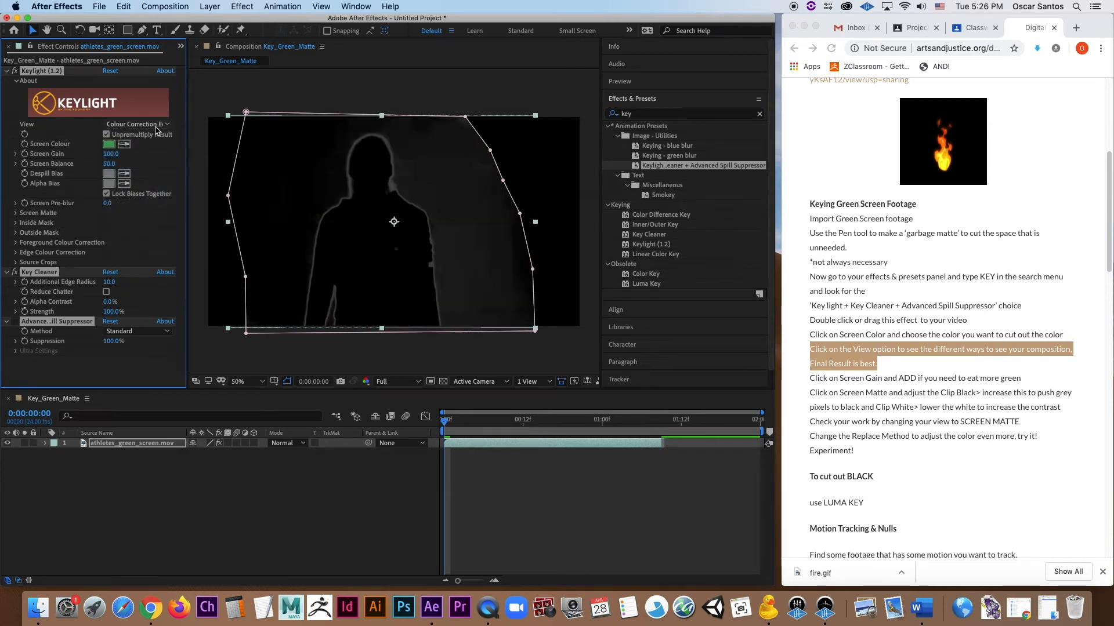
Inspect the key in Keylight's Screen Matte, Inside Mask, Outside Mask and Combined Matte views.
click(157, 130)
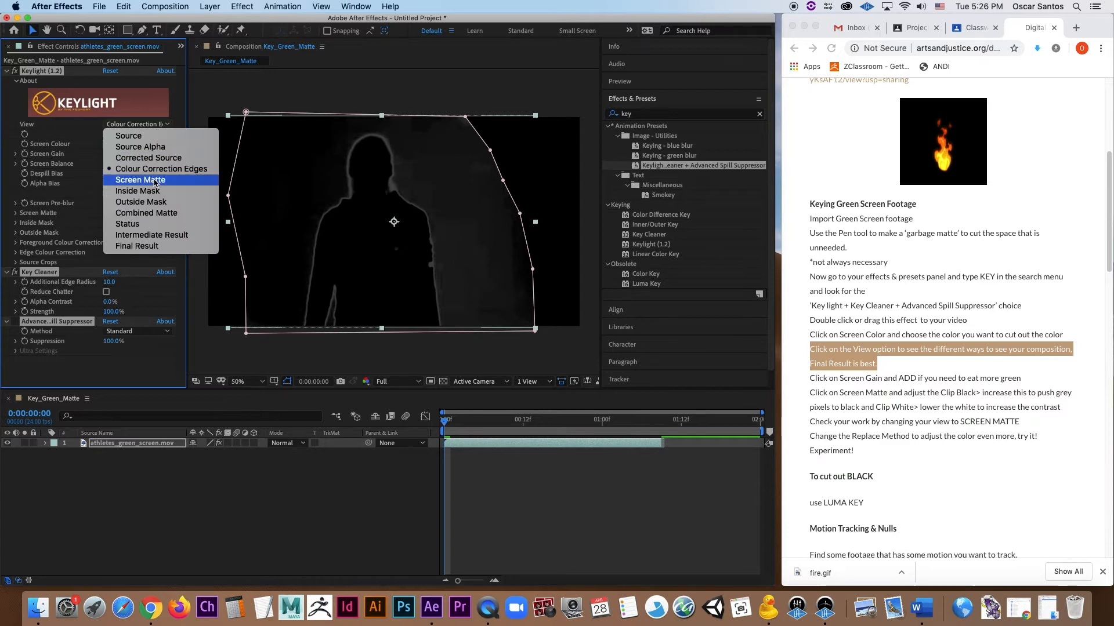
click(140, 182)
click(145, 125)
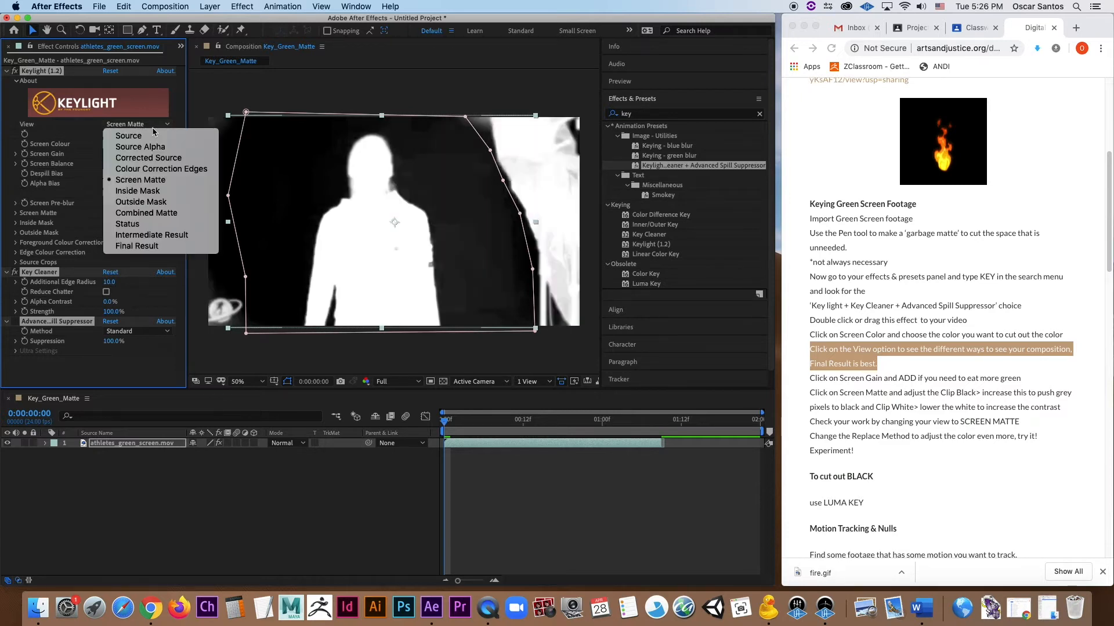
click(159, 191)
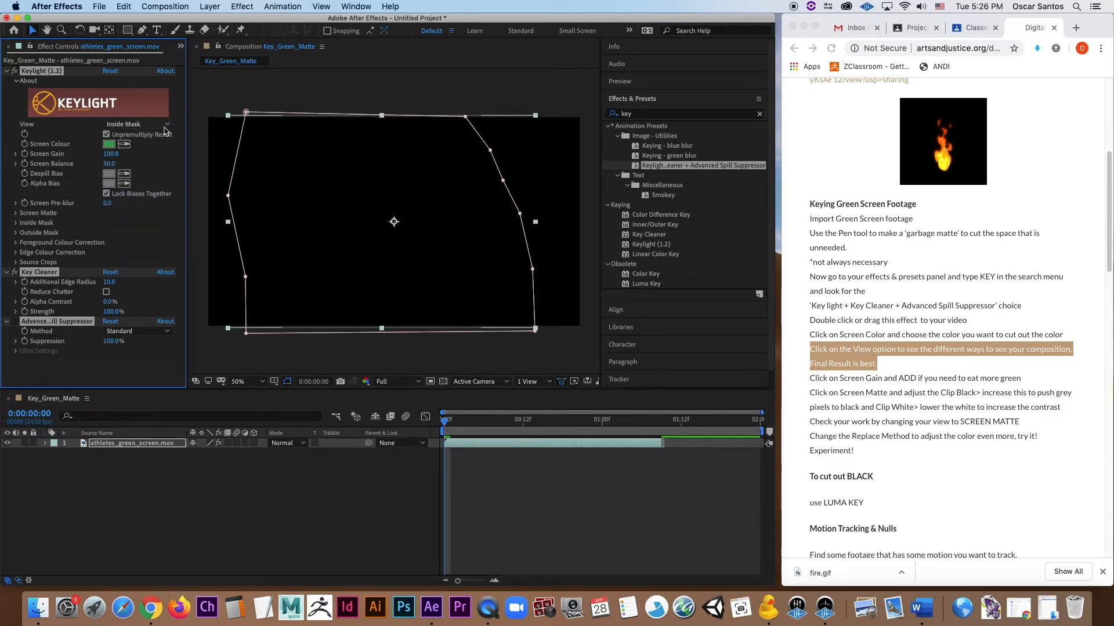
click(138, 125)
click(162, 204)
click(155, 125)
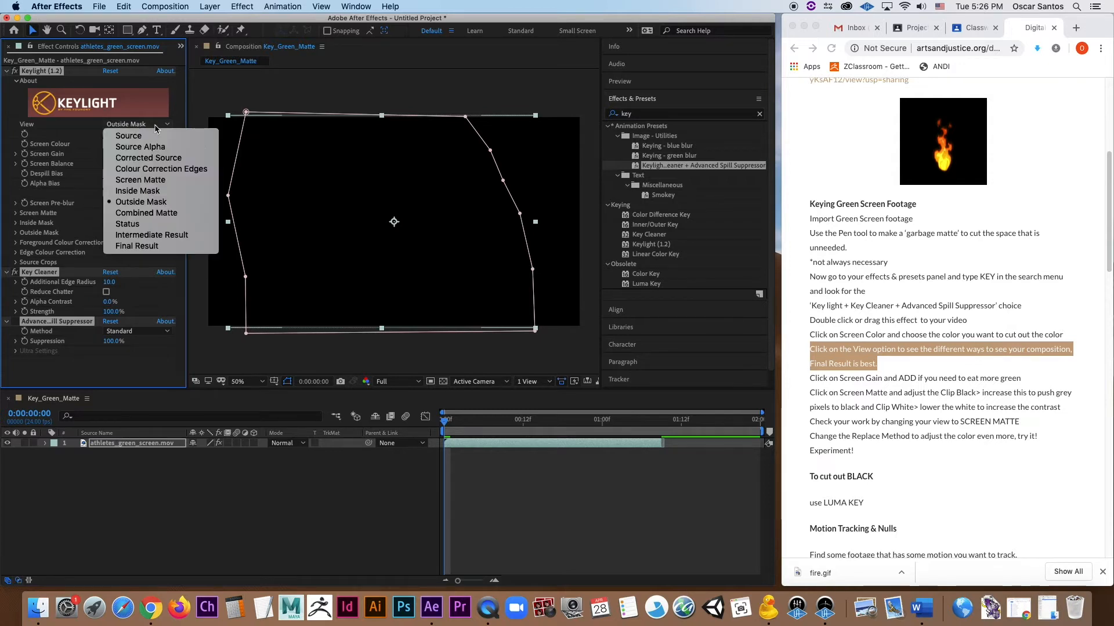
click(148, 213)
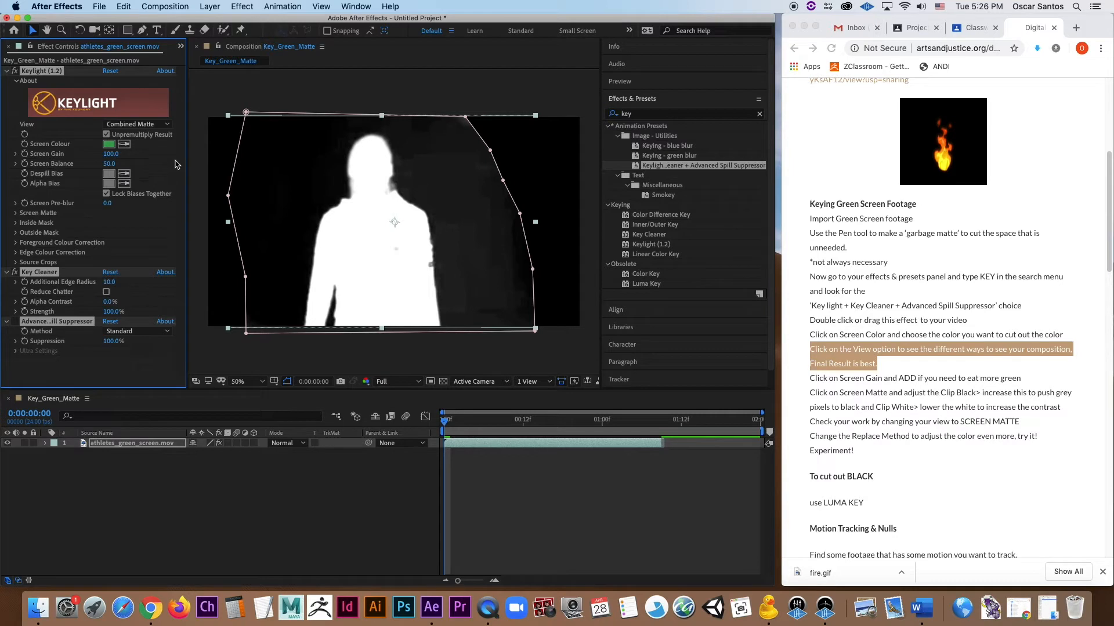
Switch the Keylight view to Final Result and bring up the lesson's note on Screen Gain.
click(159, 127)
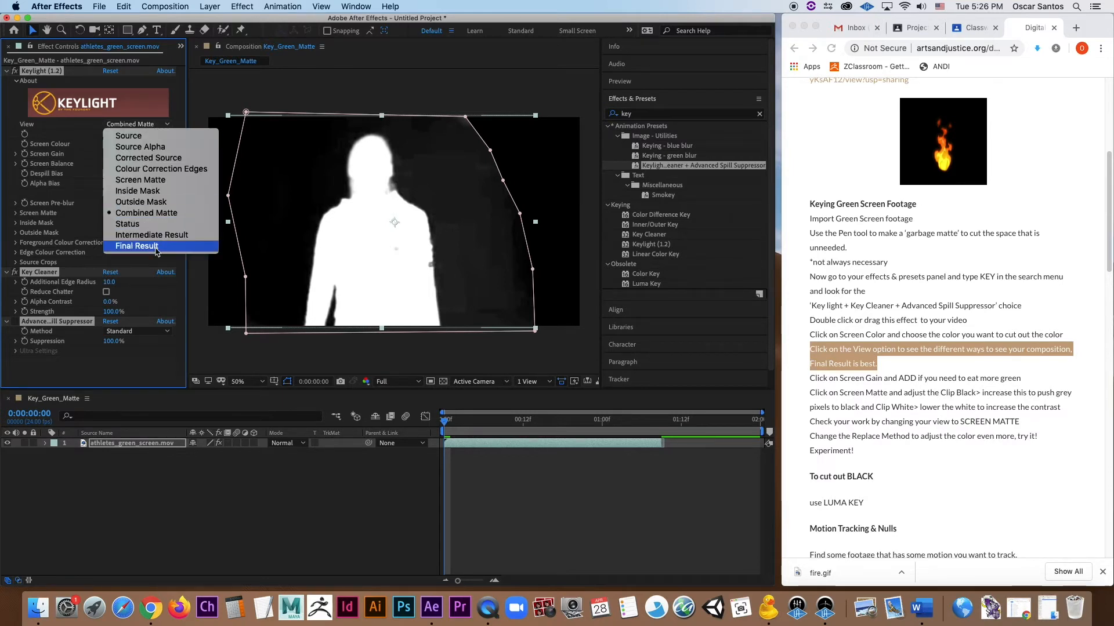
click(137, 247)
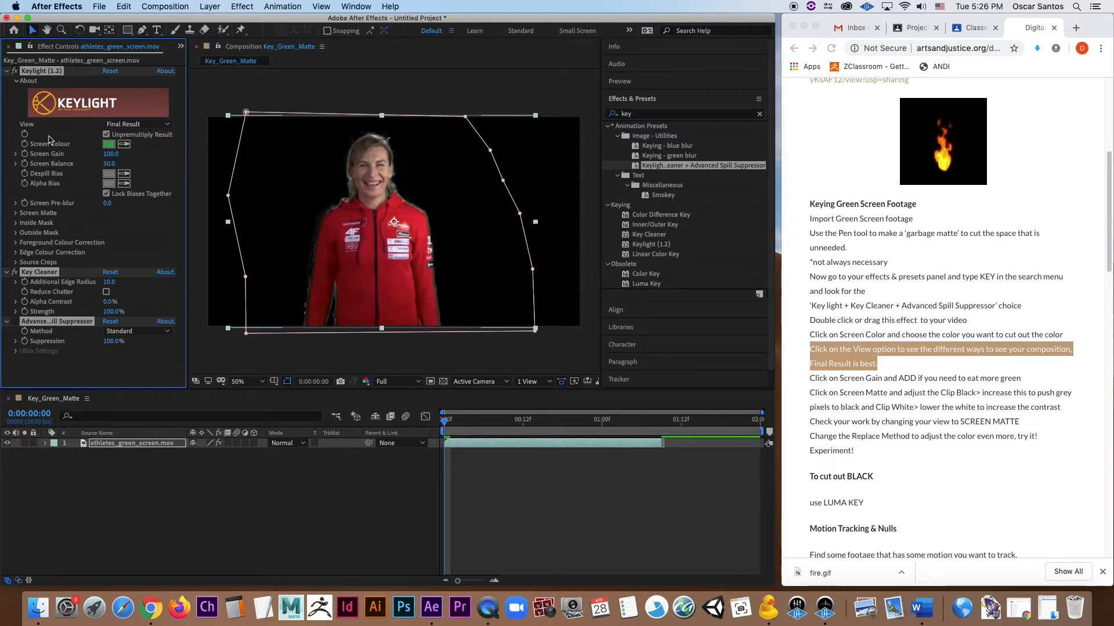
click(874, 379)
scroll(810, 378, down, 1)
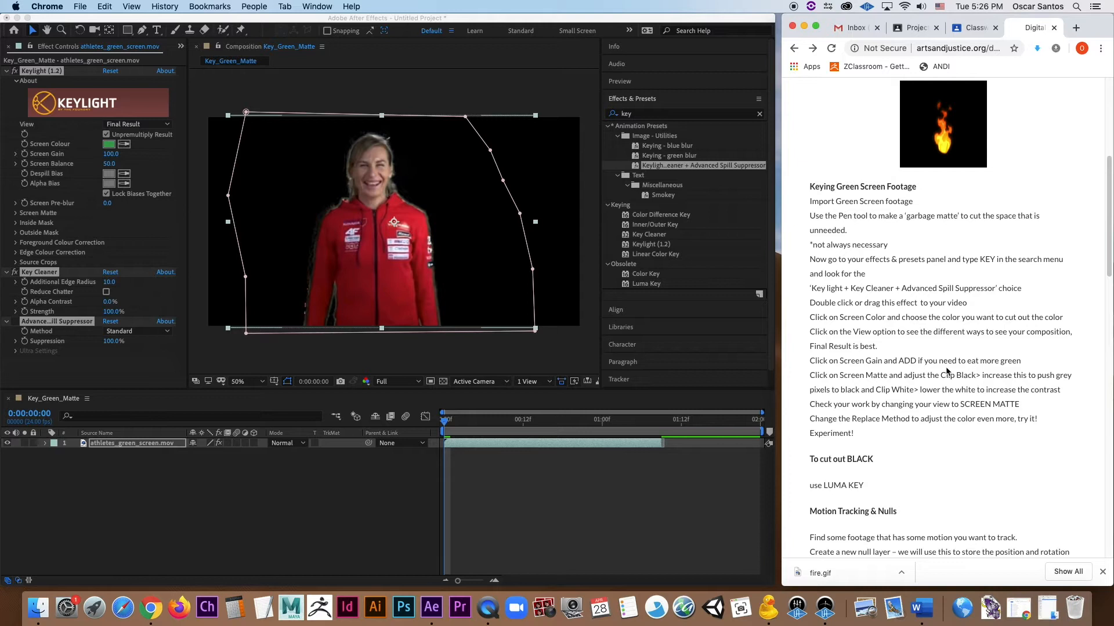
Try an extreme Keylight Screen Gain of 2135, check how it cuts into the athlete, and undo the gain changes.
click(174, 215)
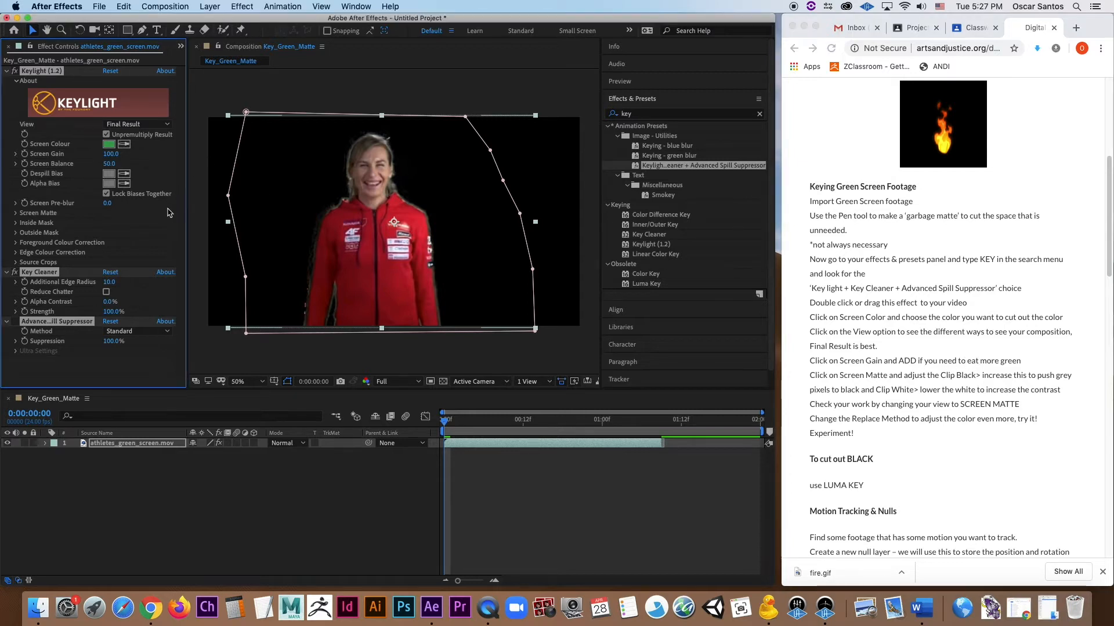
drag(112, 156, 303, 177)
drag(678, 194, 732, 194)
drag(110, 154, 337, 166)
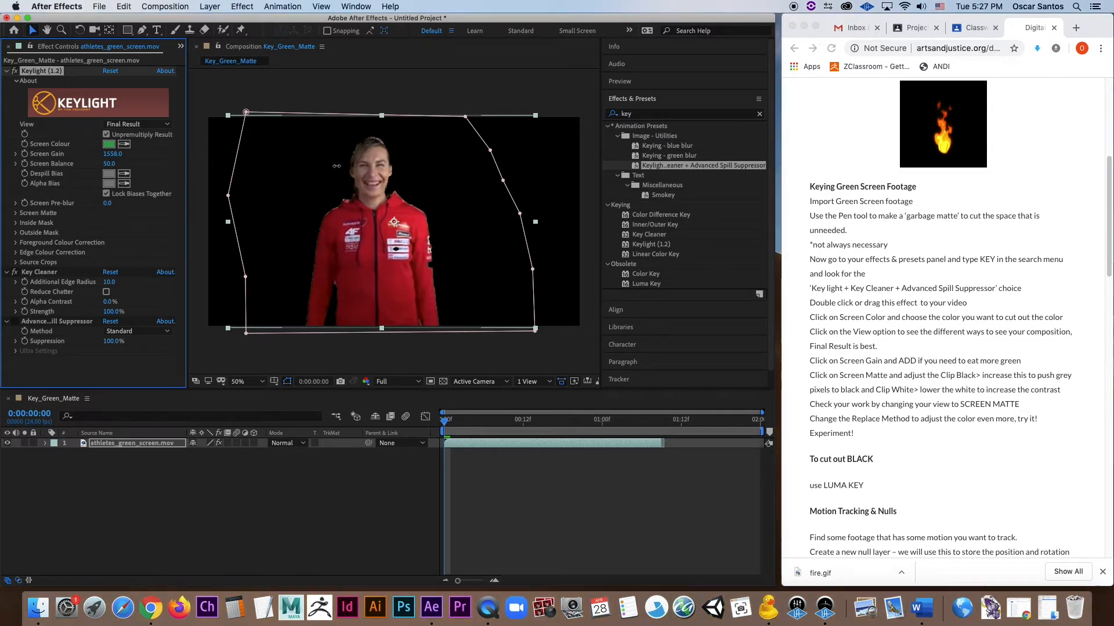
drag(114, 154, 440, 168)
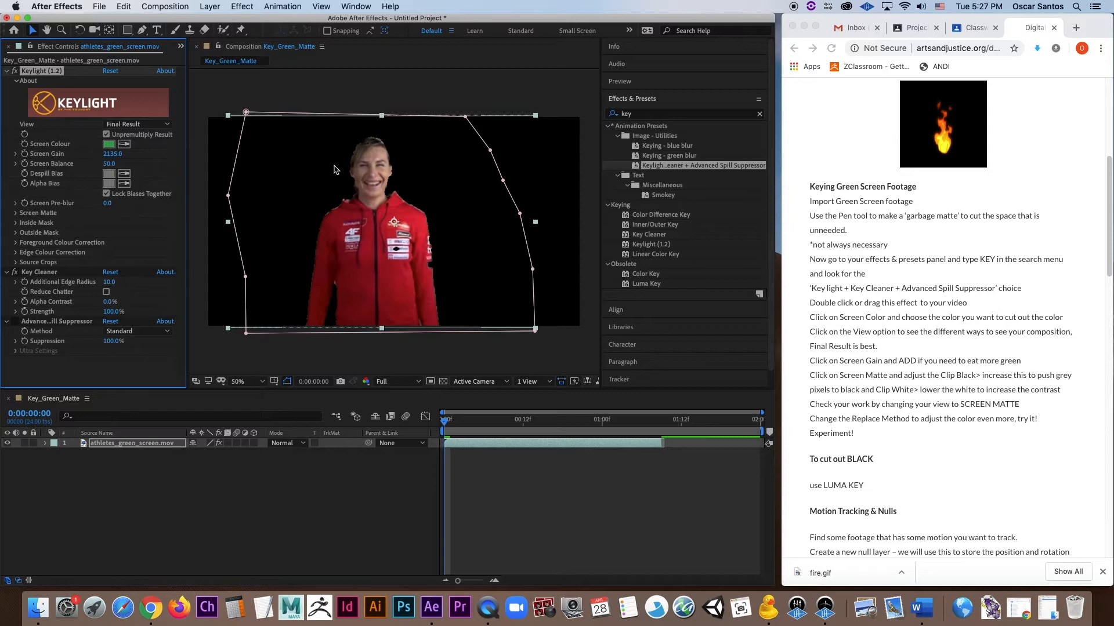
drag(448, 428, 444, 451)
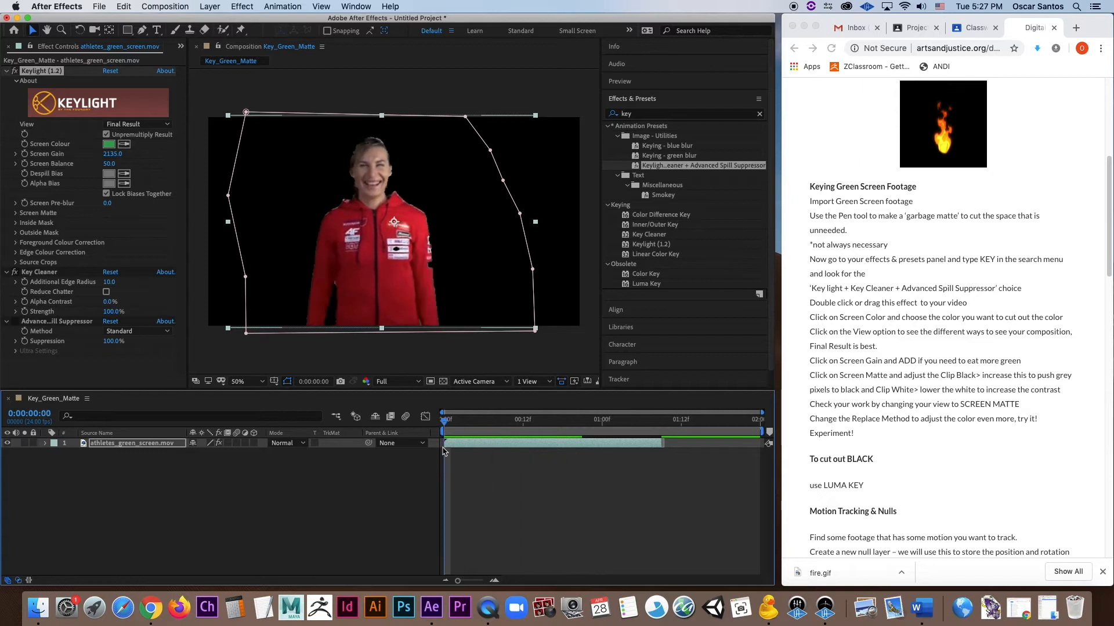
drag(112, 157, 109, 157)
click(113, 158)
click(140, 159)
key(super+z)
key(super+z)
key(super+z)
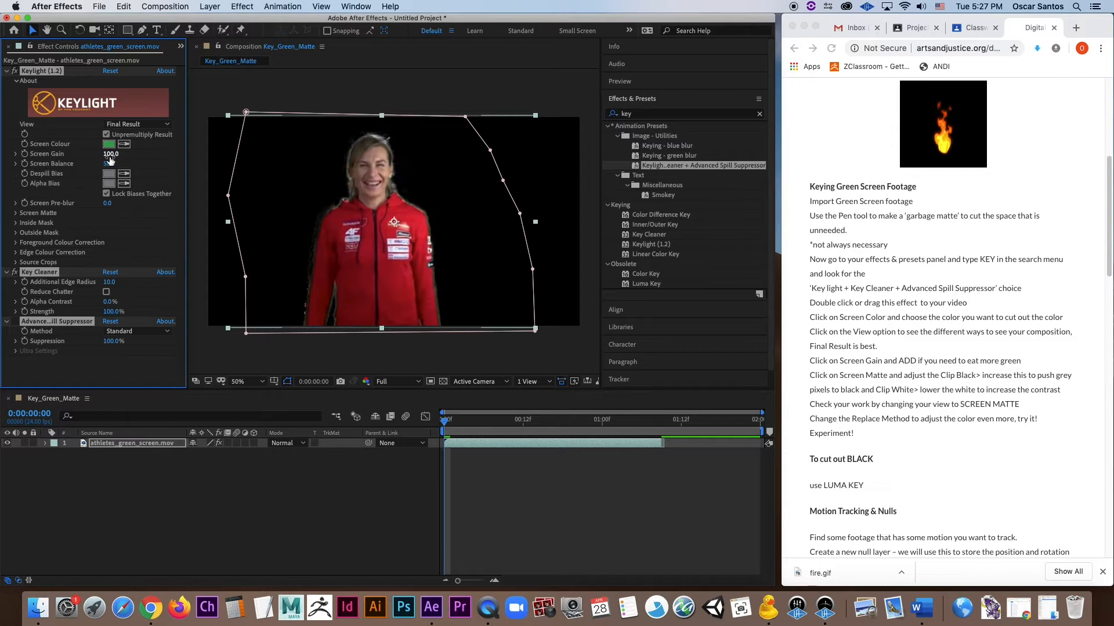
Try a slightly raised Keylight Screen Gain and a lowered one of 73, undoing each change.
drag(111, 154, 118, 190)
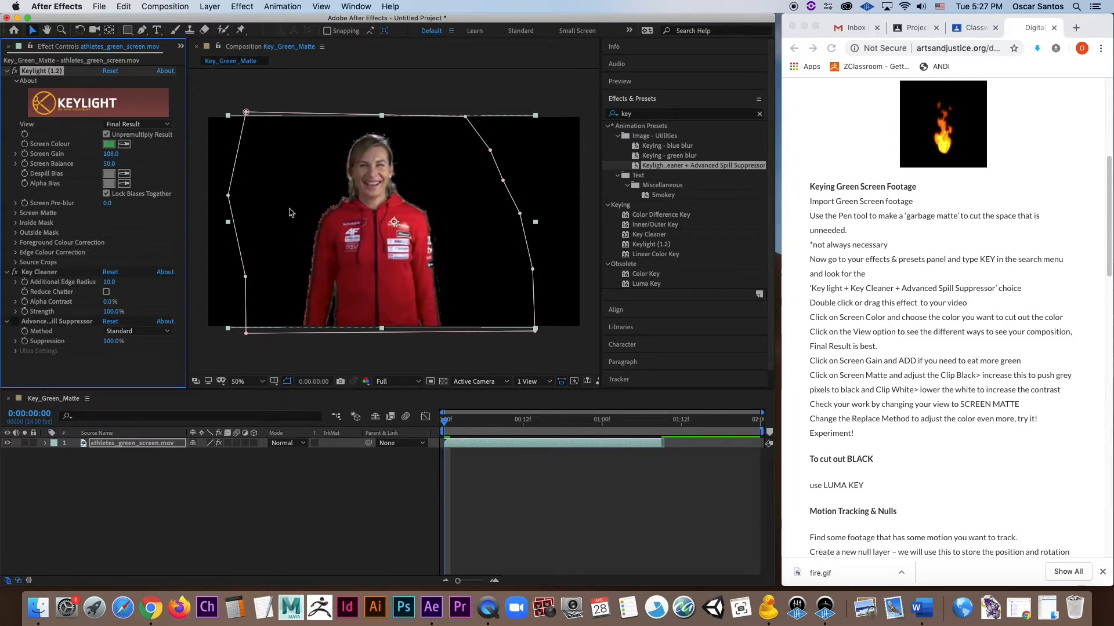
key(super+z)
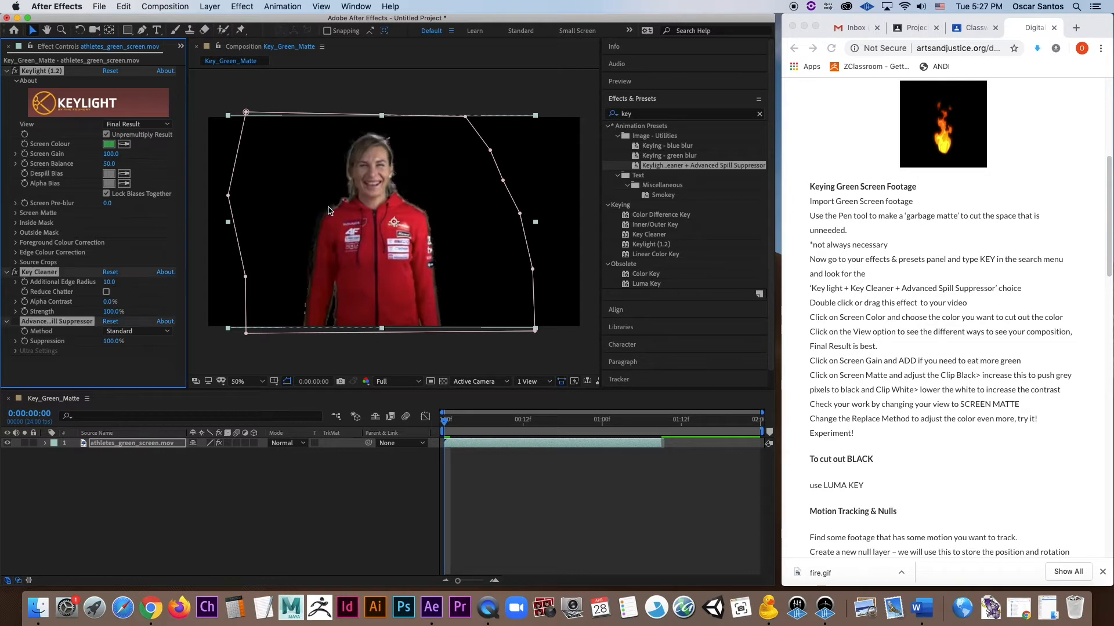
drag(110, 154, 94, 156)
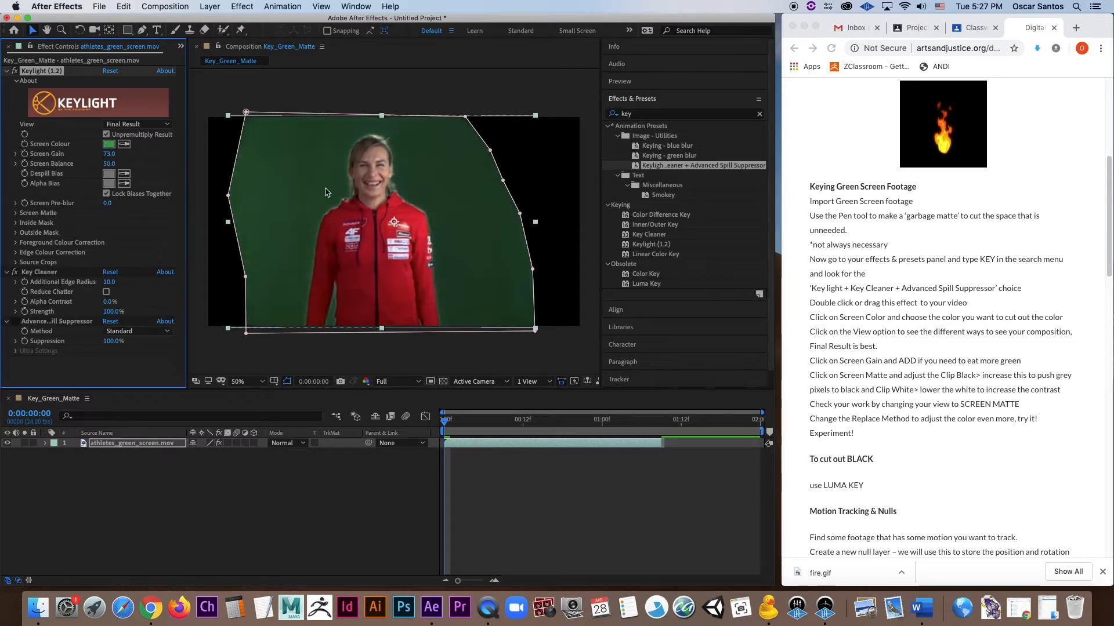
key(super+z)
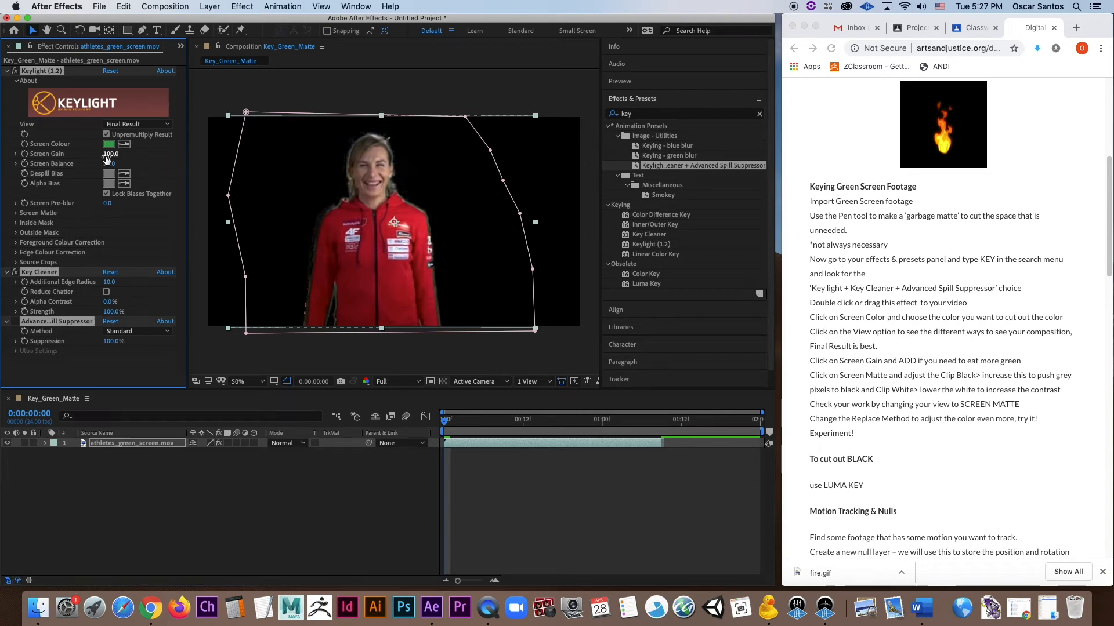
click(147, 164)
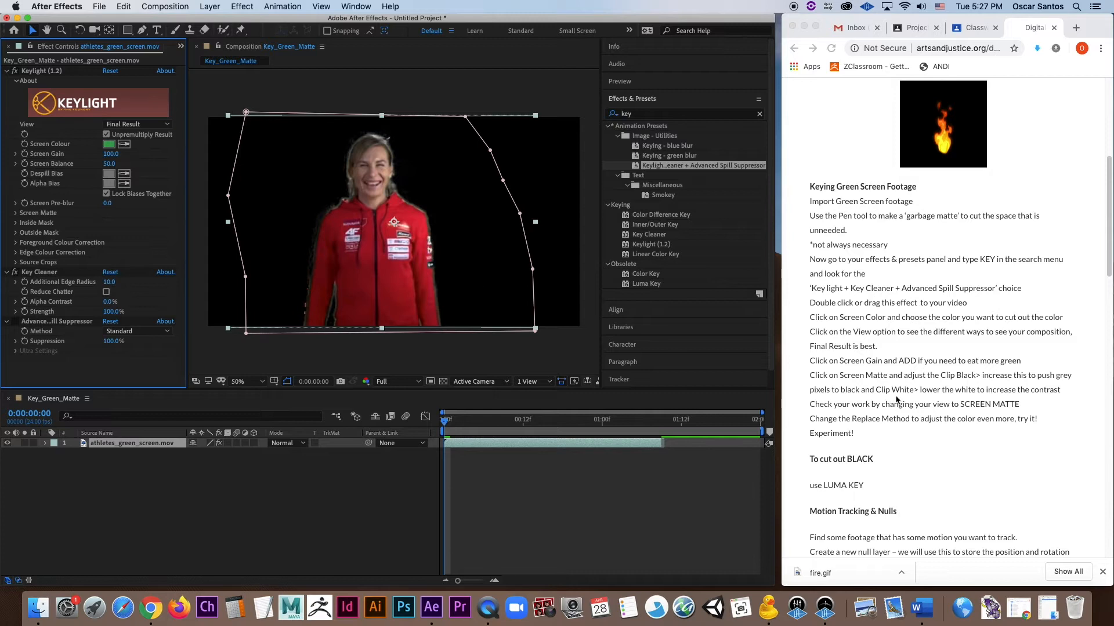
Follow the lesson's Screen Matte note and set Keylight's Clip Black to 27 to push the grey pixels to black.
drag(809, 375, 1078, 394)
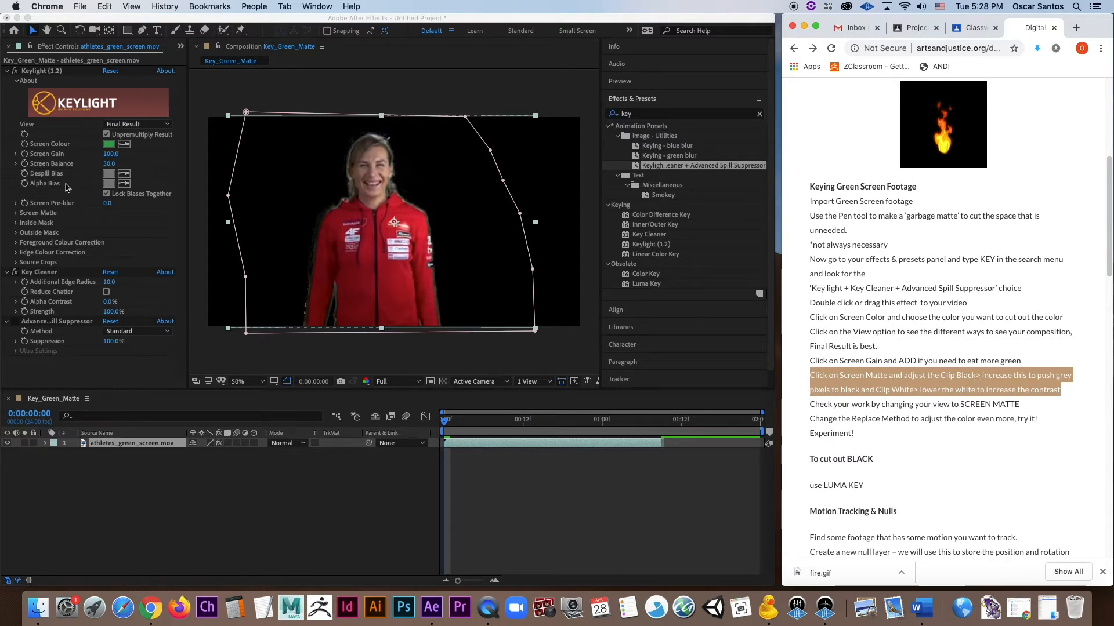
click(16, 213)
click(16, 213)
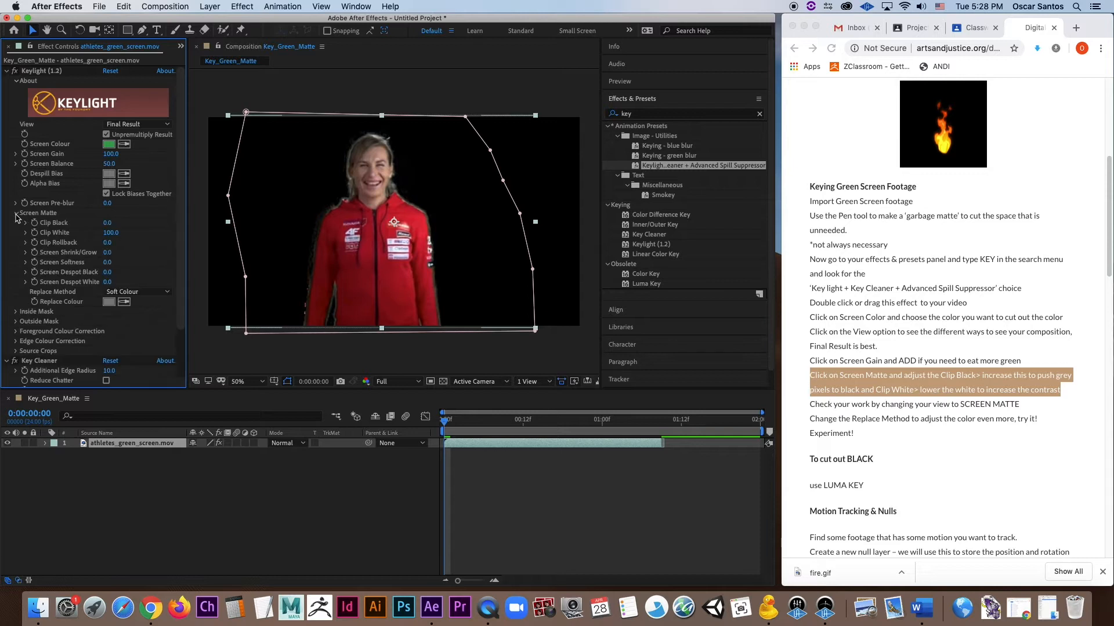
drag(108, 223, 148, 224)
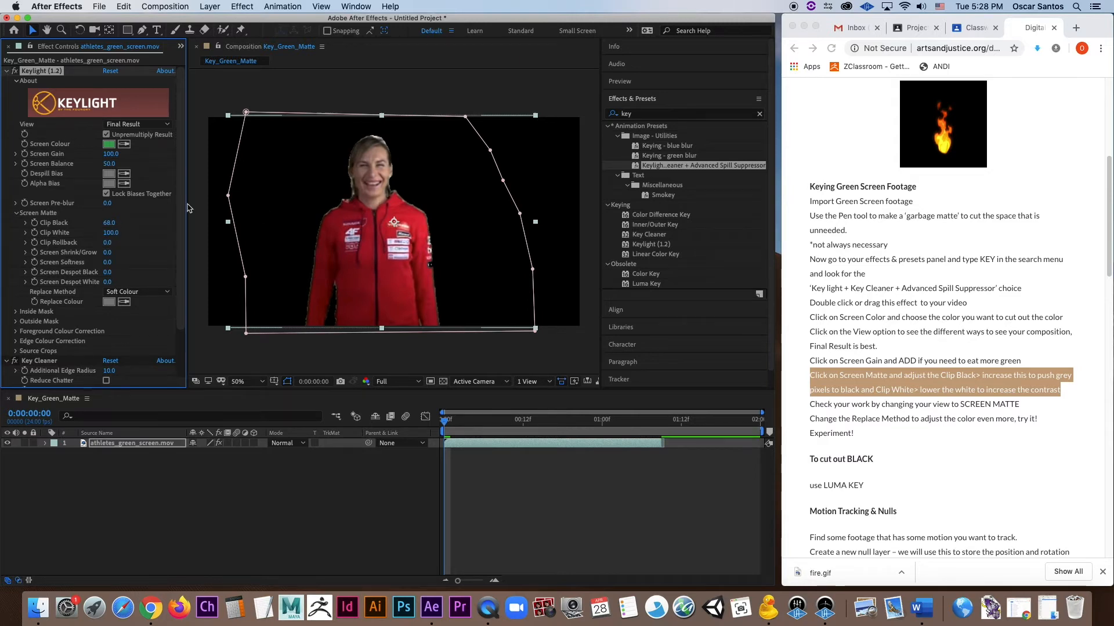
mouse_move(109, 223)
mouse_down()
mouse_move(144, 222)
mouse_move(105, 224)
mouse_up()
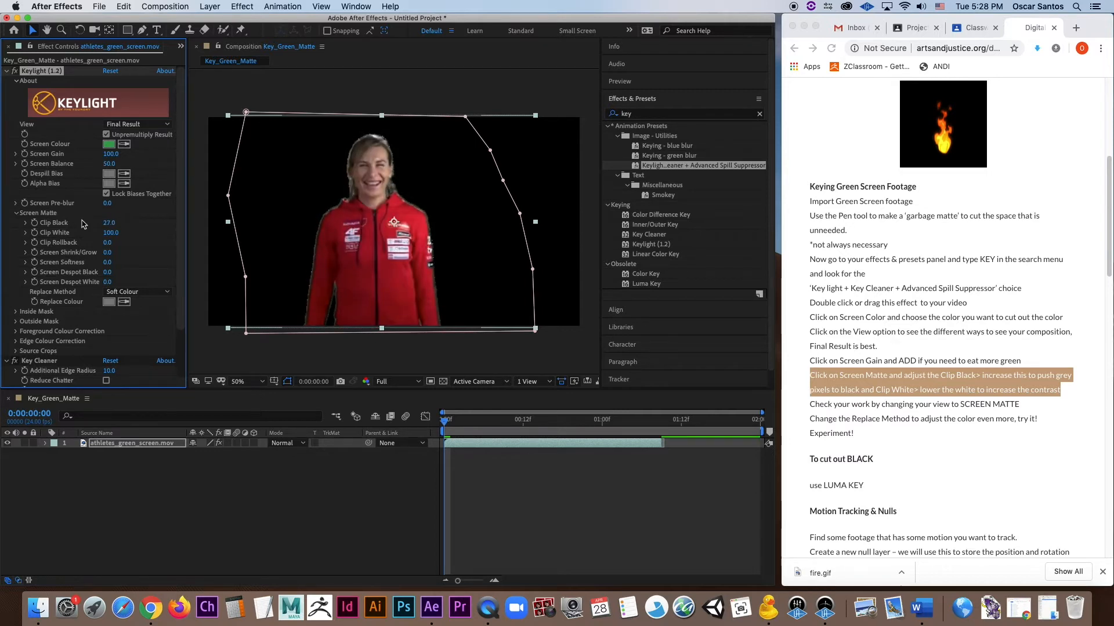
Set Key Cleaner's Additional Edge Radius to 1.2 with Reduce Chatter enabled, and expand the Suppression control of the Advanced Spill Suppressor.
scroll(87, 290, down, 3)
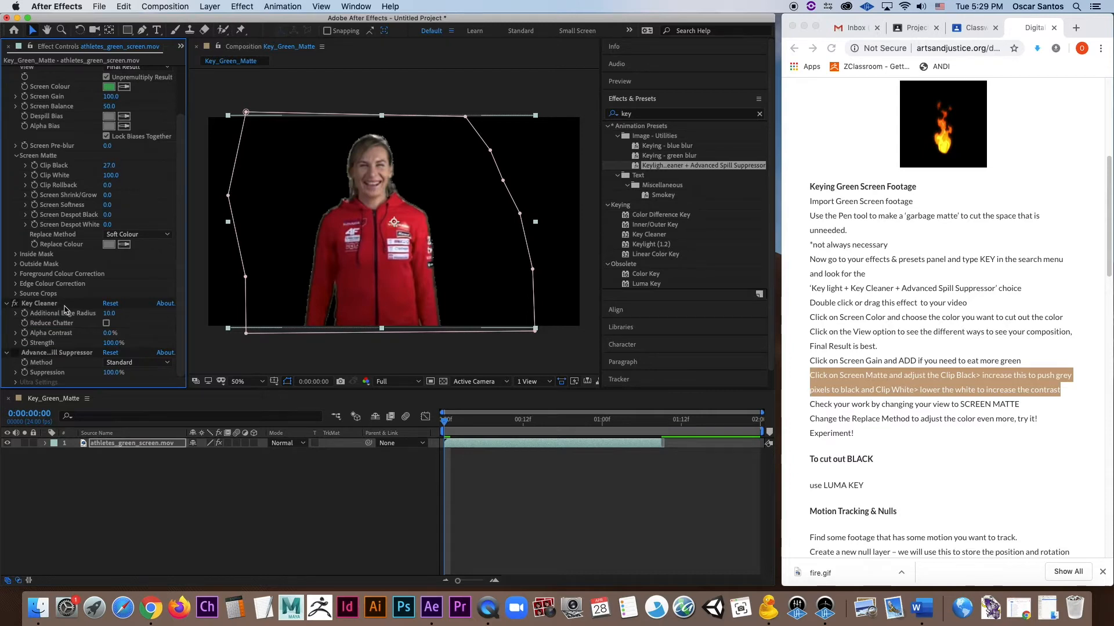
drag(111, 313, 36, 318)
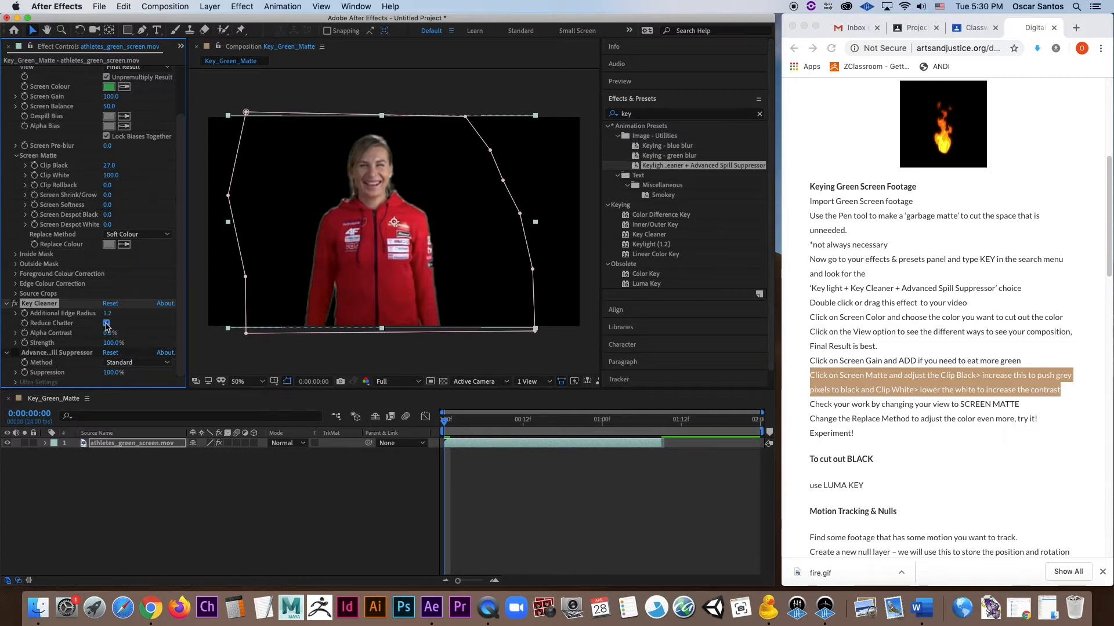
click(106, 324)
click(106, 323)
drag(109, 337, 150, 353)
drag(58, 352, 111, 355)
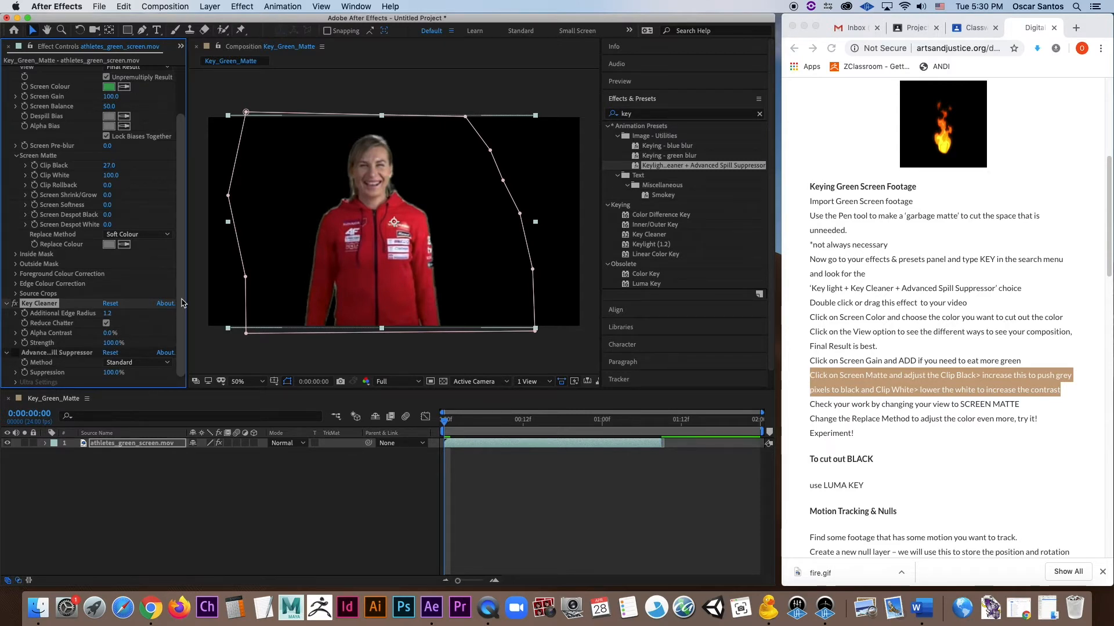
click(16, 373)
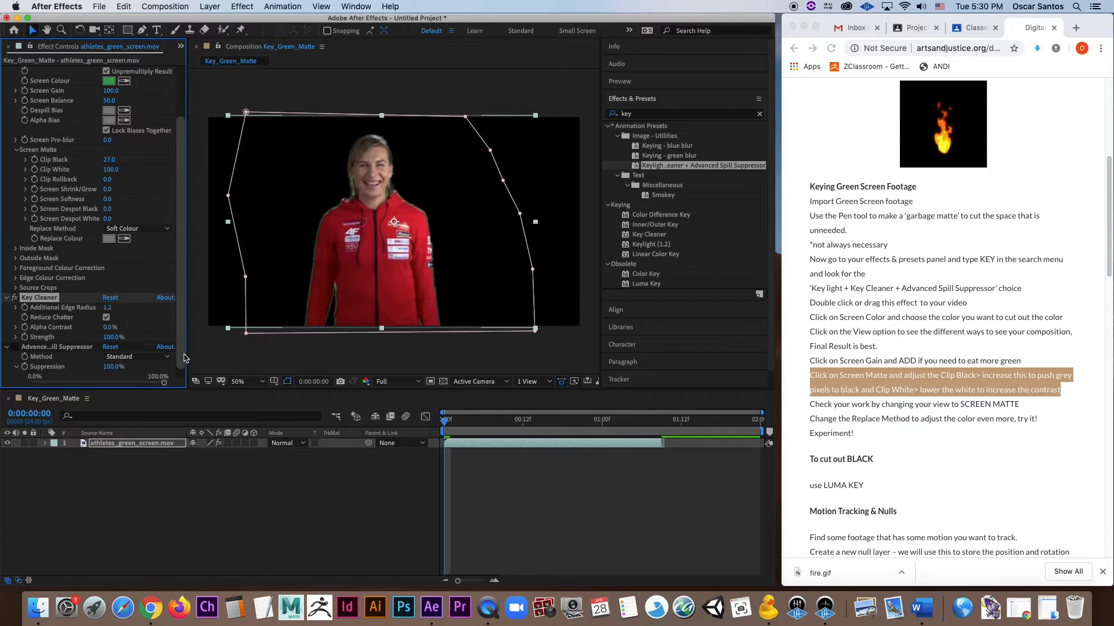
mouse_move(165, 385)
mouse_down()
mouse_move(39, 395)
mouse_move(169, 394)
mouse_up()
Set Keylight's Screen Softness to 0.3 and its Screen Gain to 111.
scroll(108, 267, up, 5)
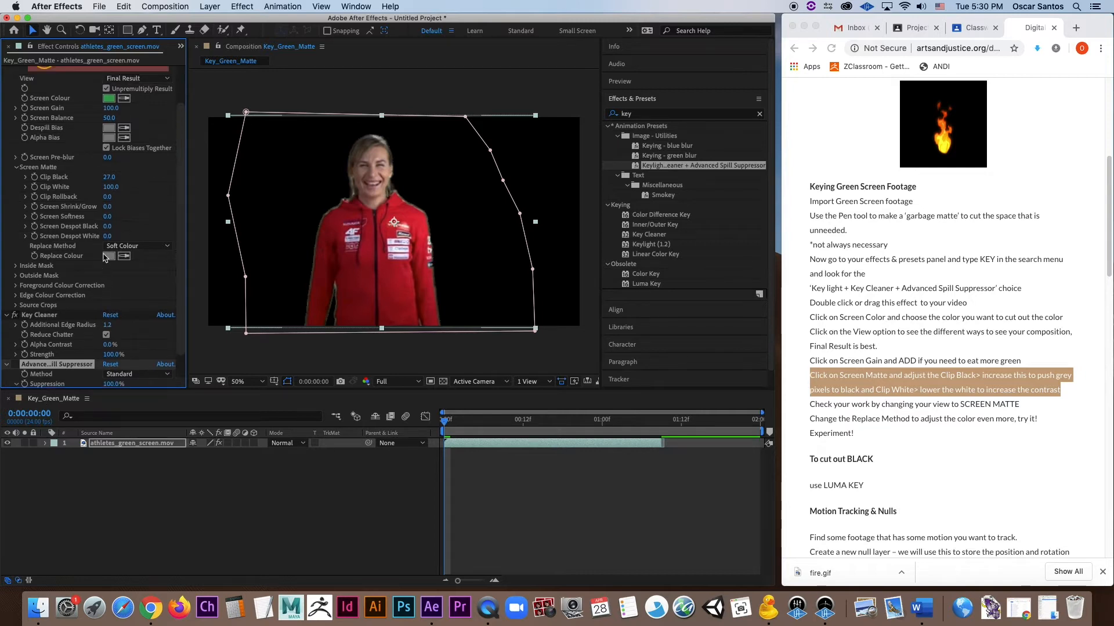
drag(109, 265, 73, 268)
mouse_move(111, 154)
mouse_down()
mouse_move(158, 154)
mouse_move(123, 158)
mouse_up()
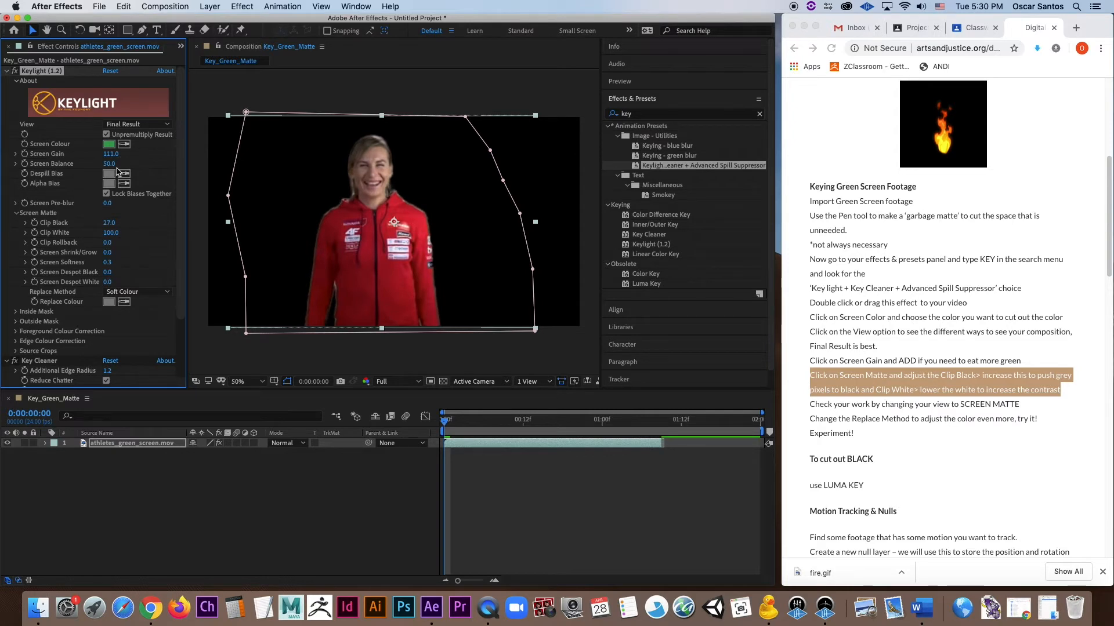
Set Key Cleaner's Additional Edge Radius to 1.9 and scrub the footage to 0:00:00:13 to check the key.
scroll(135, 282, down, 2)
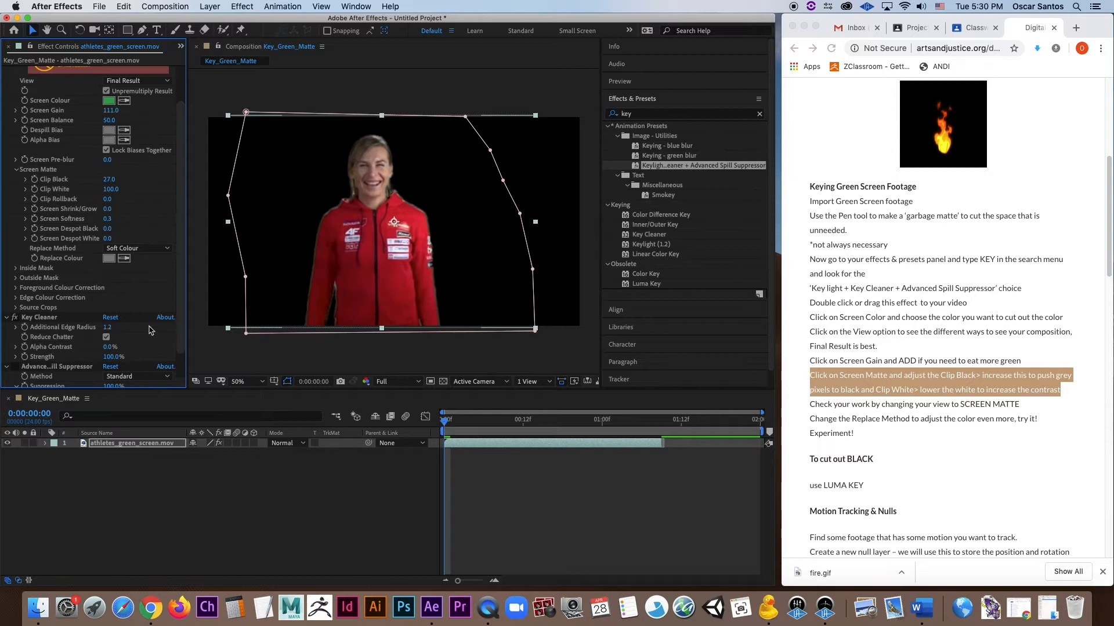
scroll(123, 313, down, 1)
mouse_move(107, 301)
mouse_down()
mouse_move(124, 304)
mouse_move(107, 303)
mouse_up()
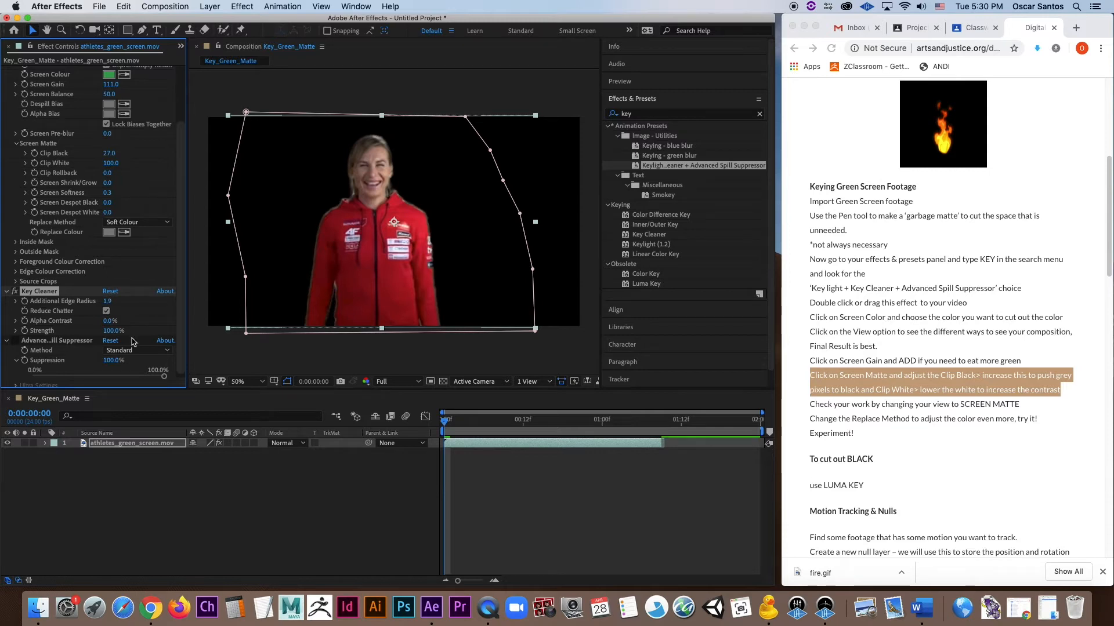
scroll(131, 339, down, 1)
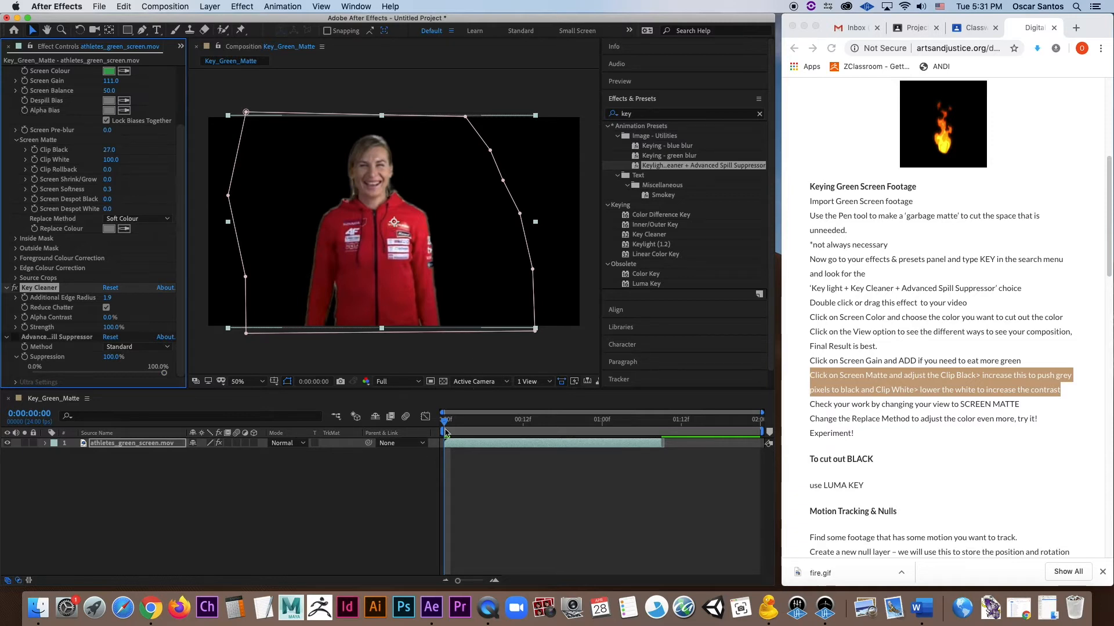
drag(445, 427, 570, 458)
drag(592, 459, 531, 460)
Lock the athletes_green_screen.mov layer in the timeline.
right_click(122, 482)
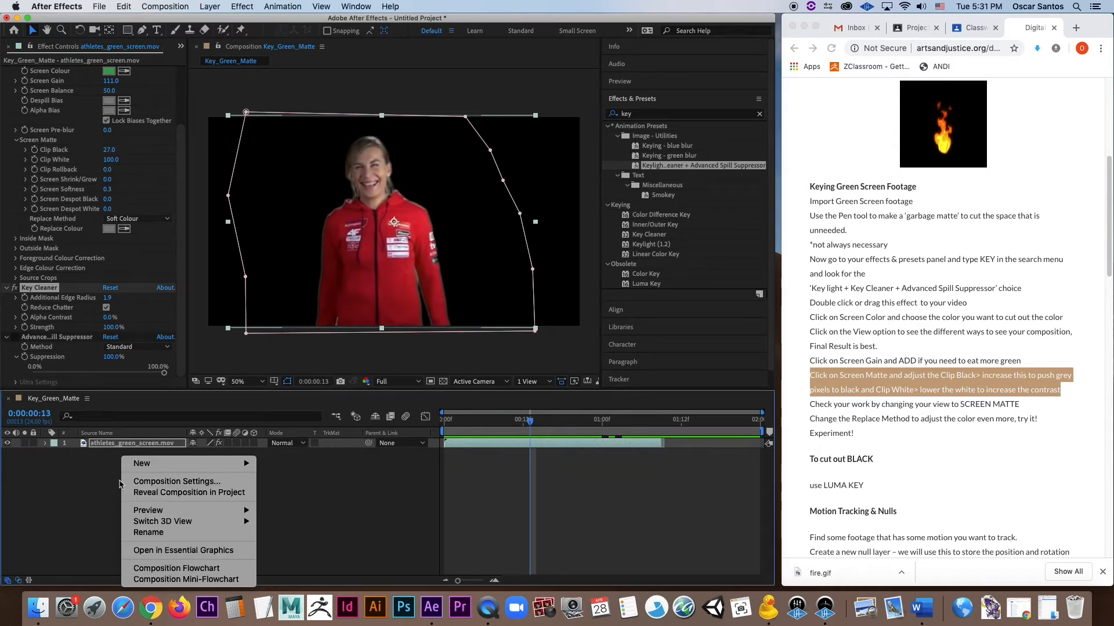
click(94, 478)
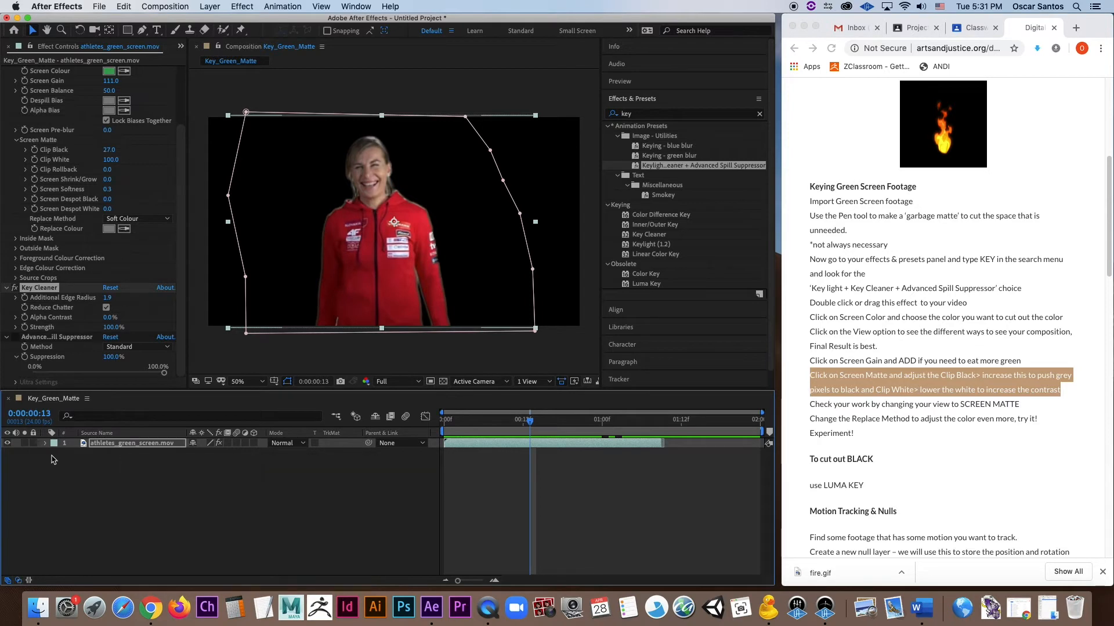
click(33, 443)
Create a new 1280 × 720 px solid layer in light blue (80C1FF).
right_click(165, 489)
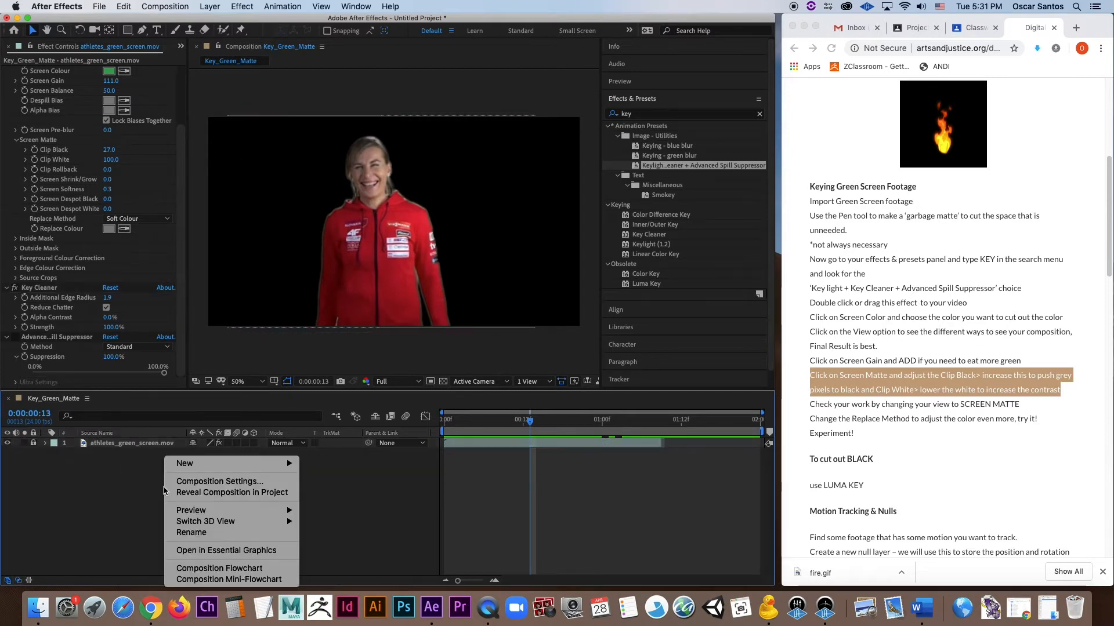
mouse_move(228, 466)
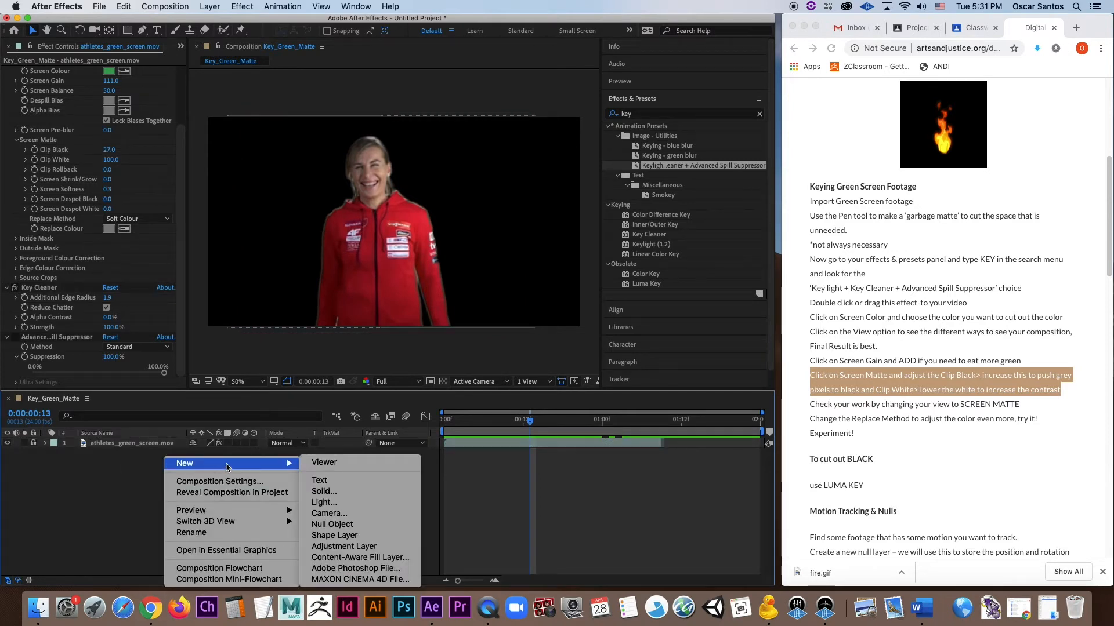
click(325, 495)
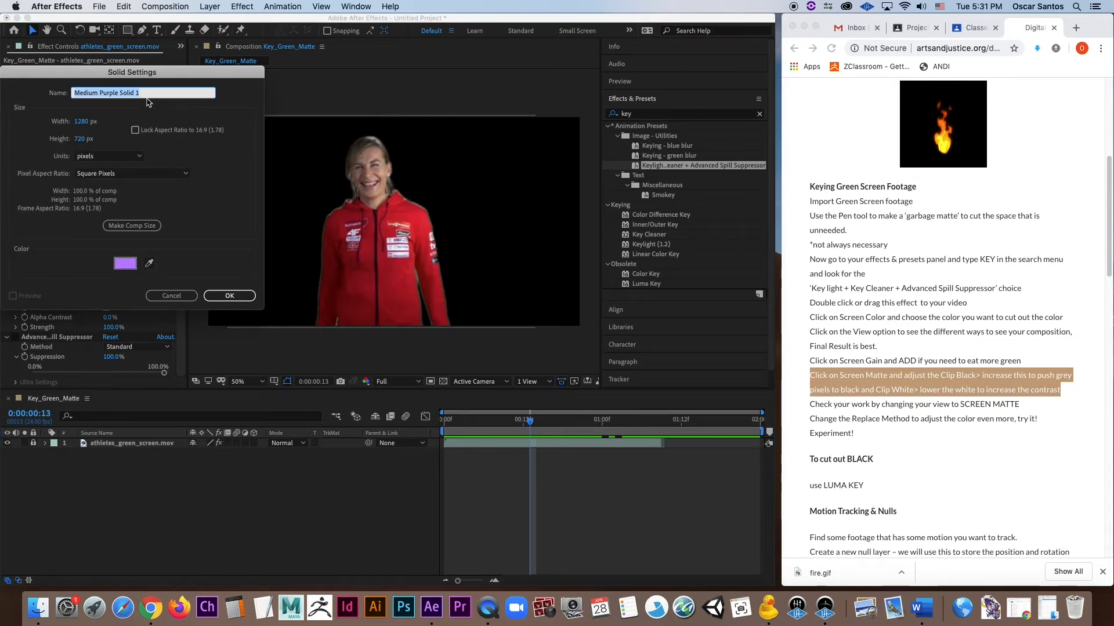
click(125, 264)
click(172, 151)
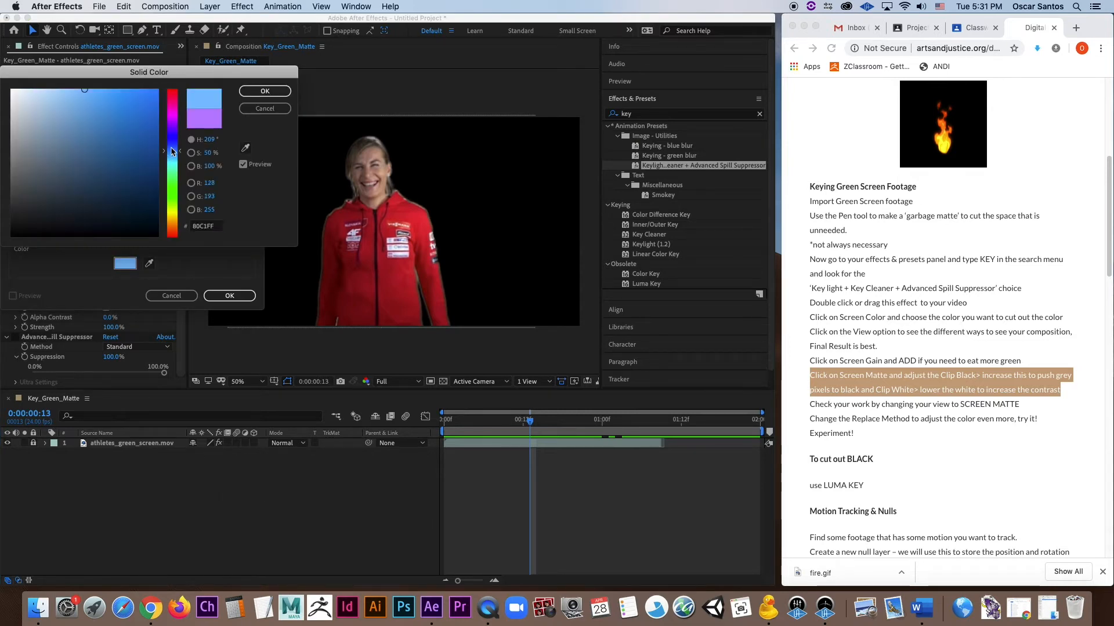
click(247, 94)
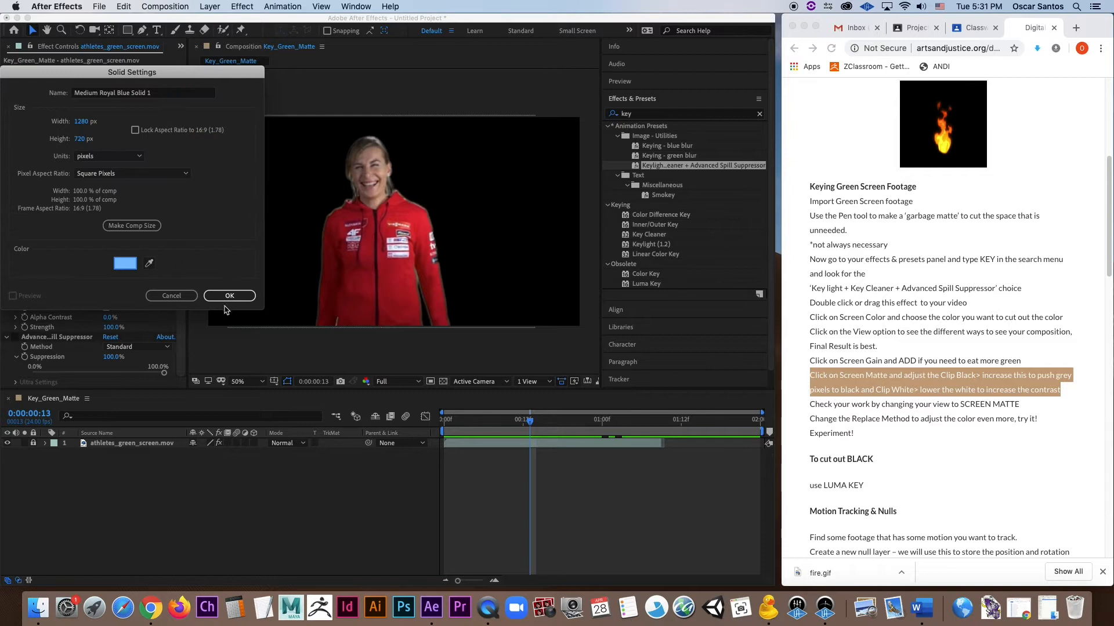
click(229, 296)
Place the blue solid beneath the athlete footage and scrub to 0:00:00:10 to check the key against it.
drag(133, 448, 138, 461)
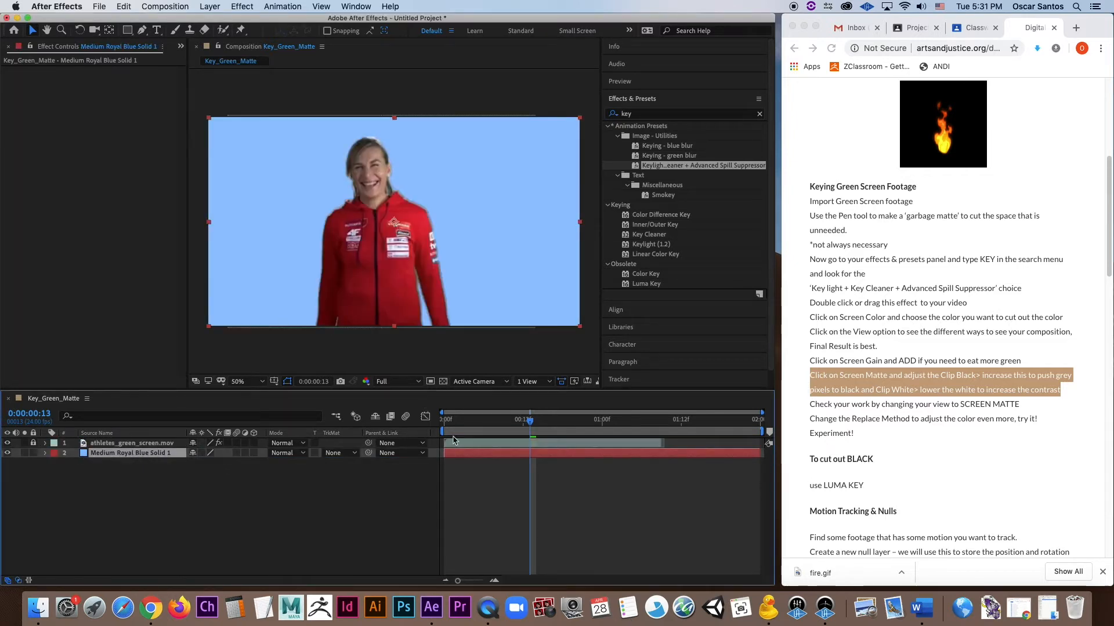
drag(530, 422, 510, 440)
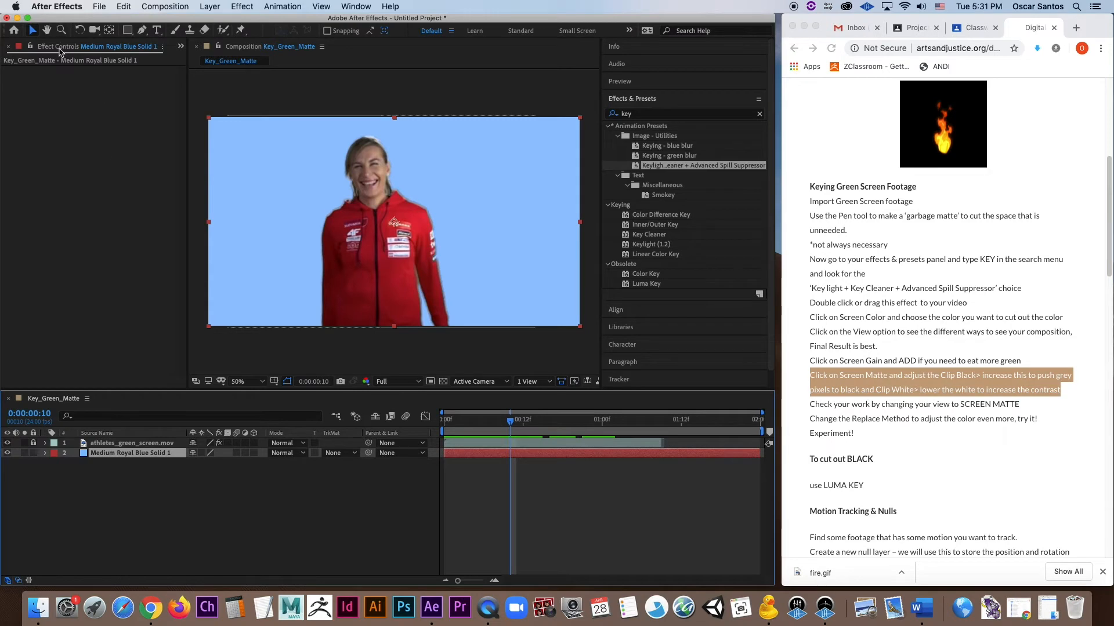
Import fire.gif from the Desktop into the project.
click(181, 46)
click(181, 48)
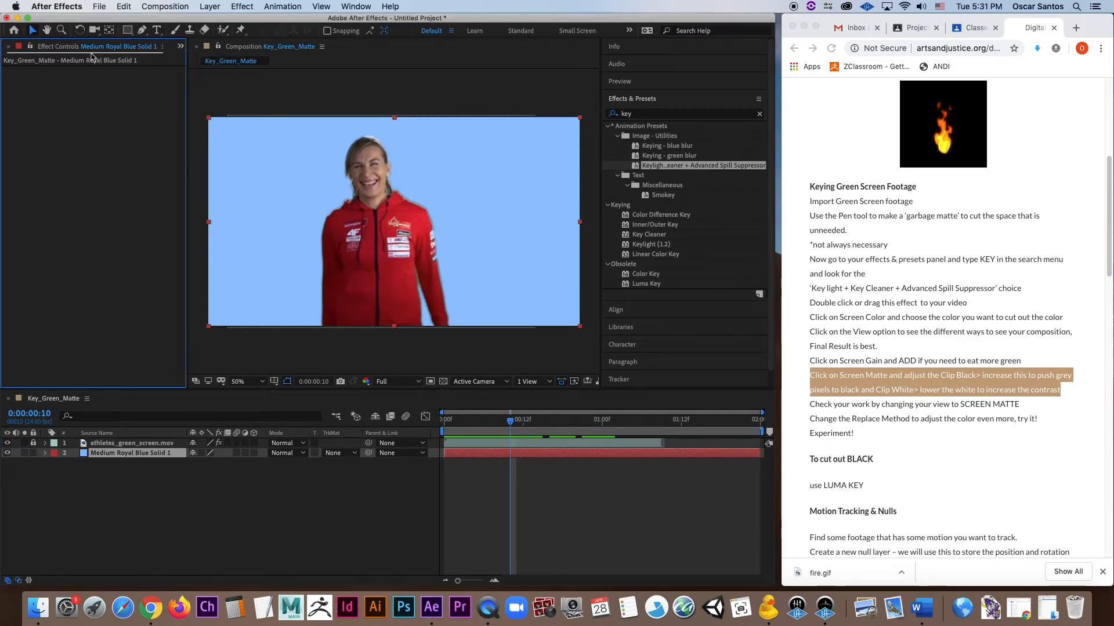
drag(187, 108, 223, 109)
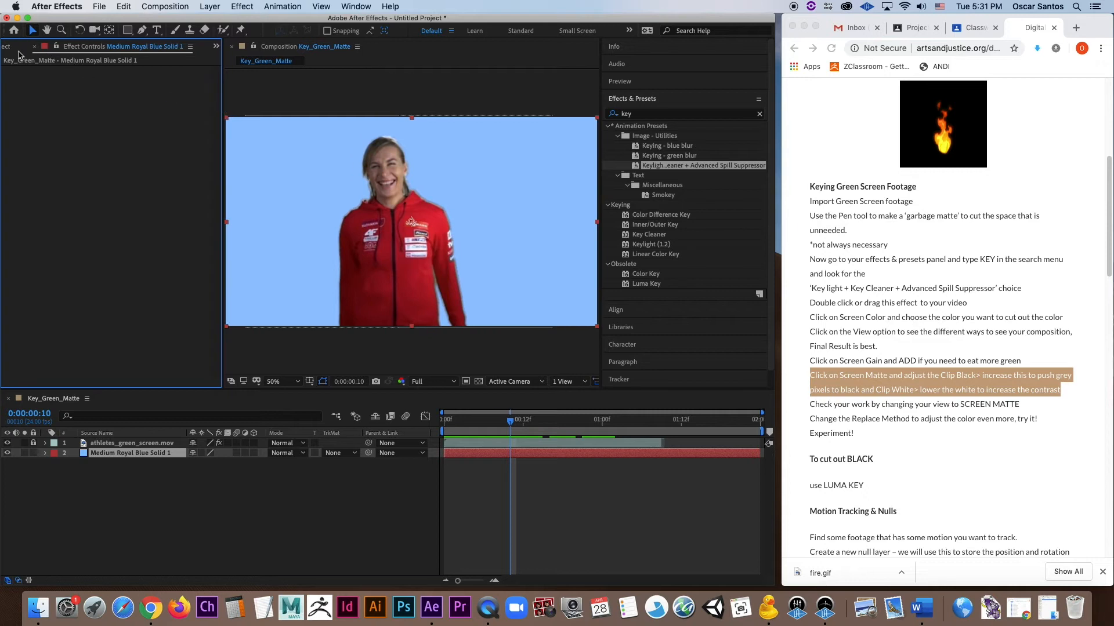
click(15, 47)
right_click(82, 249)
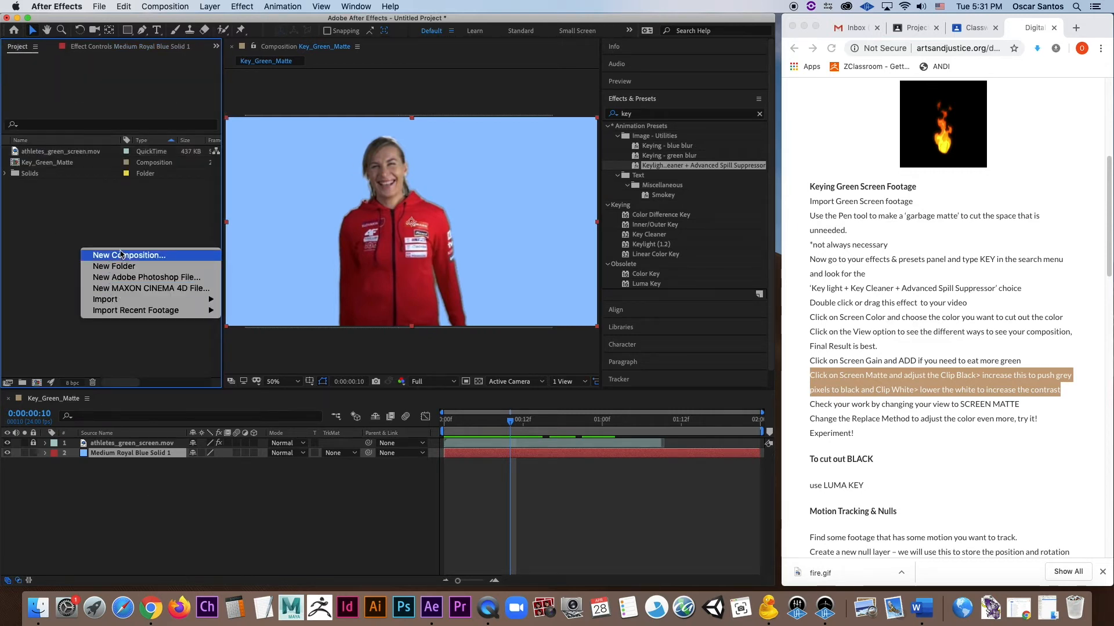
mouse_move(116, 299)
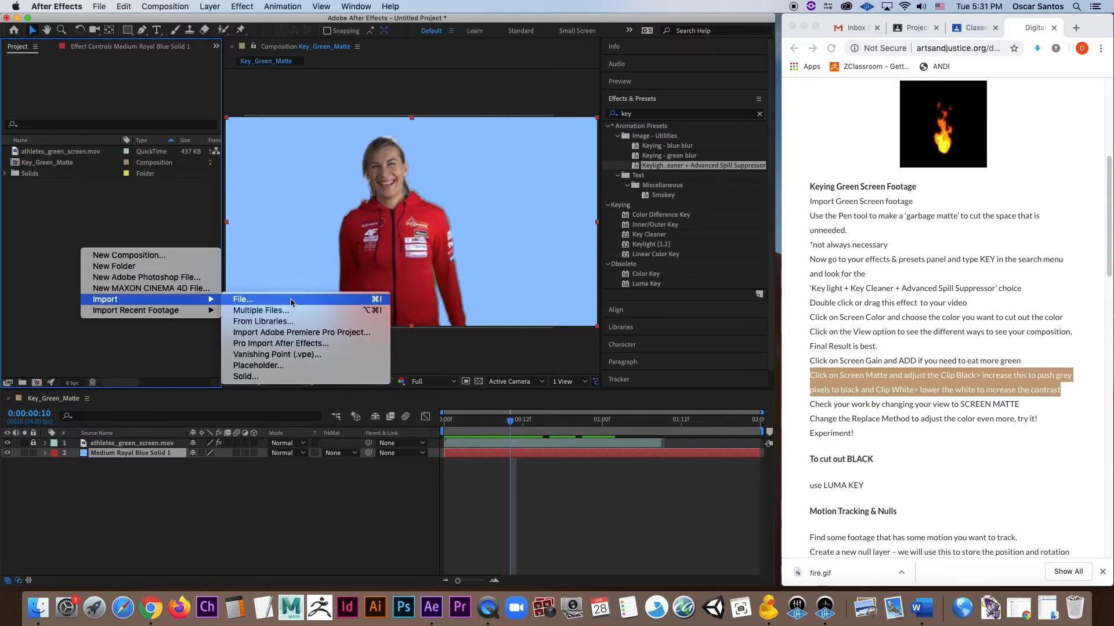
click(240, 300)
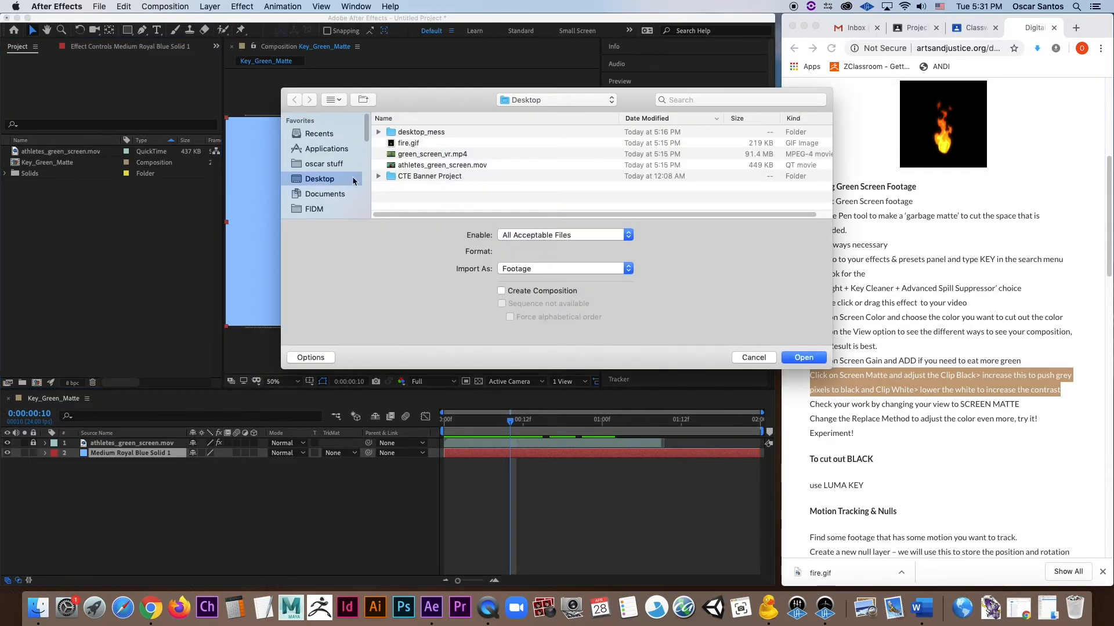
click(413, 143)
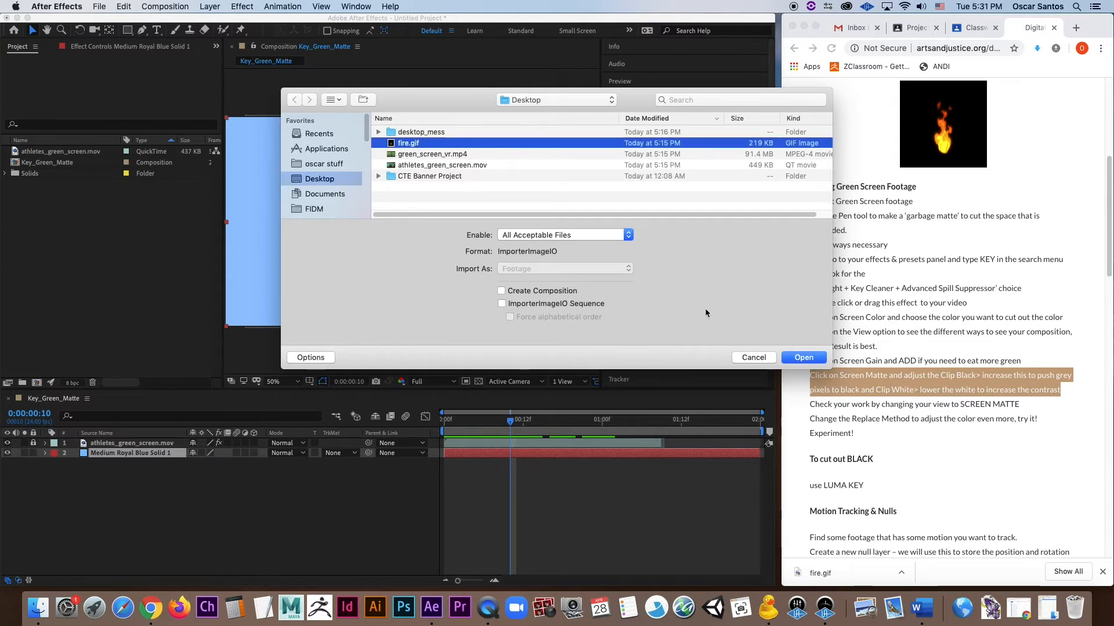
click(804, 357)
Add fire.gif to Key_Green_Matte as the lowest layer and hide the blue solid above it.
drag(25, 79, 124, 467)
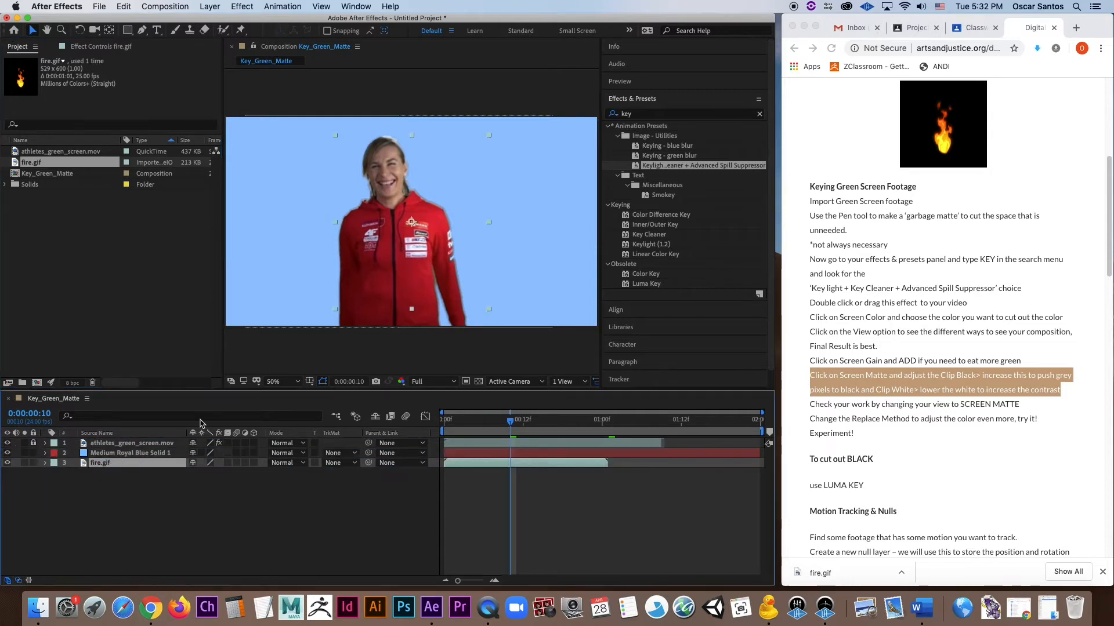
click(8, 453)
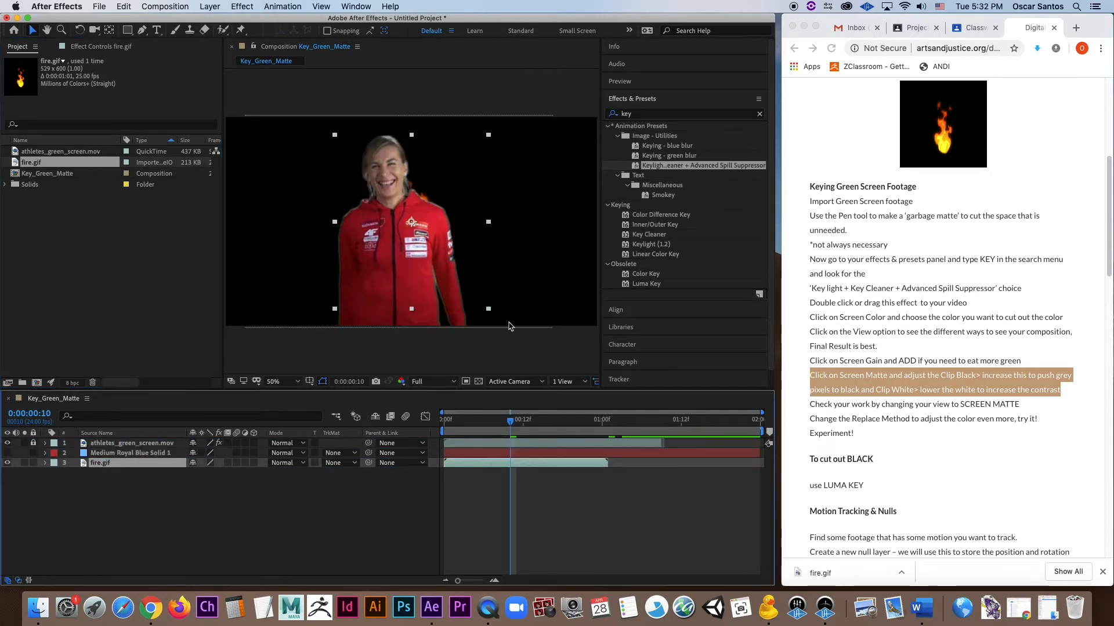
Enlarge the fire layer, reposition it behind the athlete, and scrub forward to check the composite.
drag(488, 309, 571, 351)
drag(471, 273, 514, 226)
drag(515, 425, 564, 444)
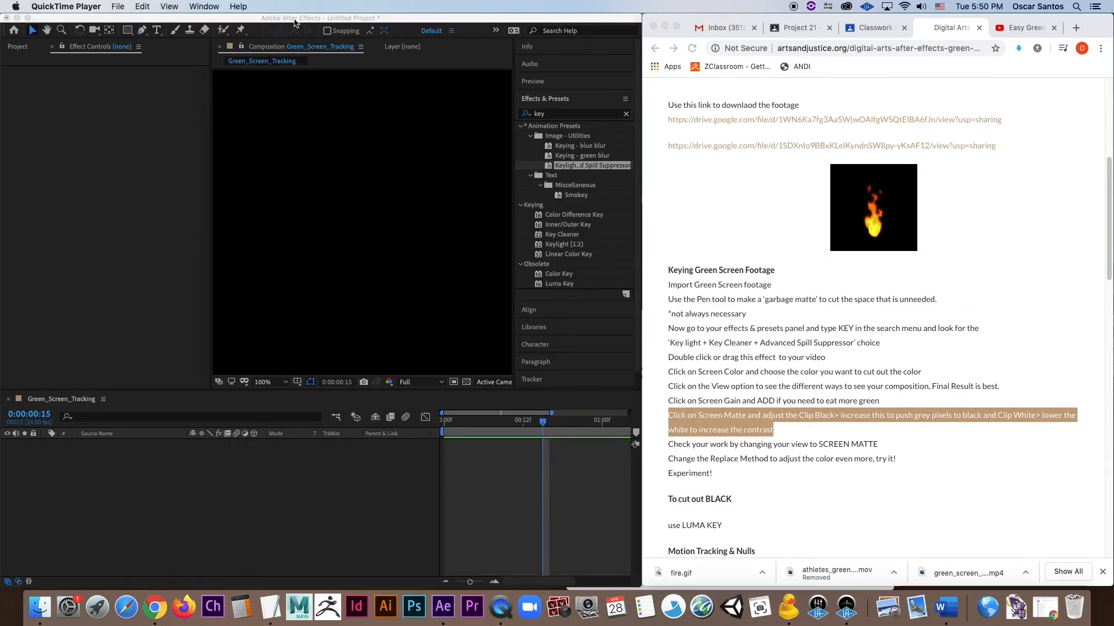
Create a 1280 × 720 composition named Green_Screen_2 at 24 fps lasting 2 seconds, and display the project's items.
click(118, 6)
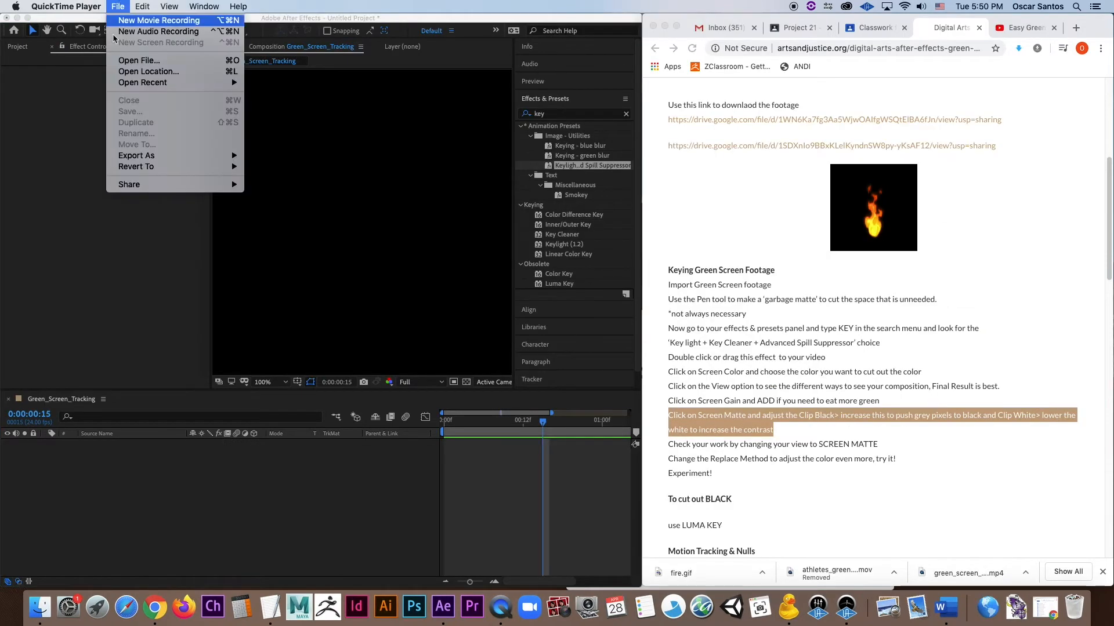
click(92, 118)
click(156, 6)
click(165, 21)
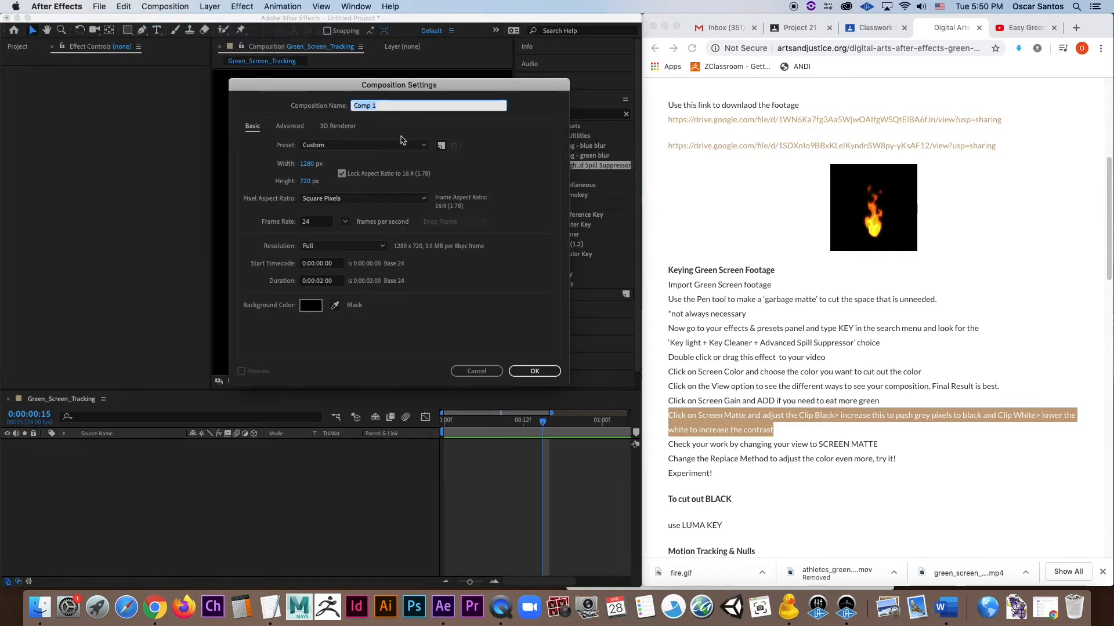
text(Green_s)
key(BackSpace)
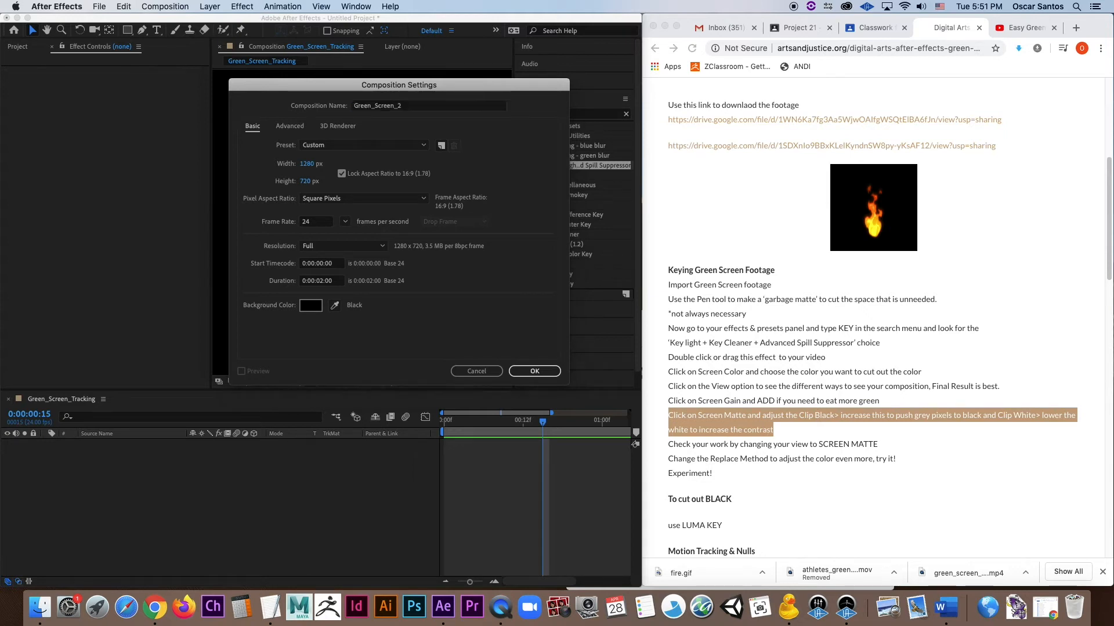
key(Return)
click(16, 48)
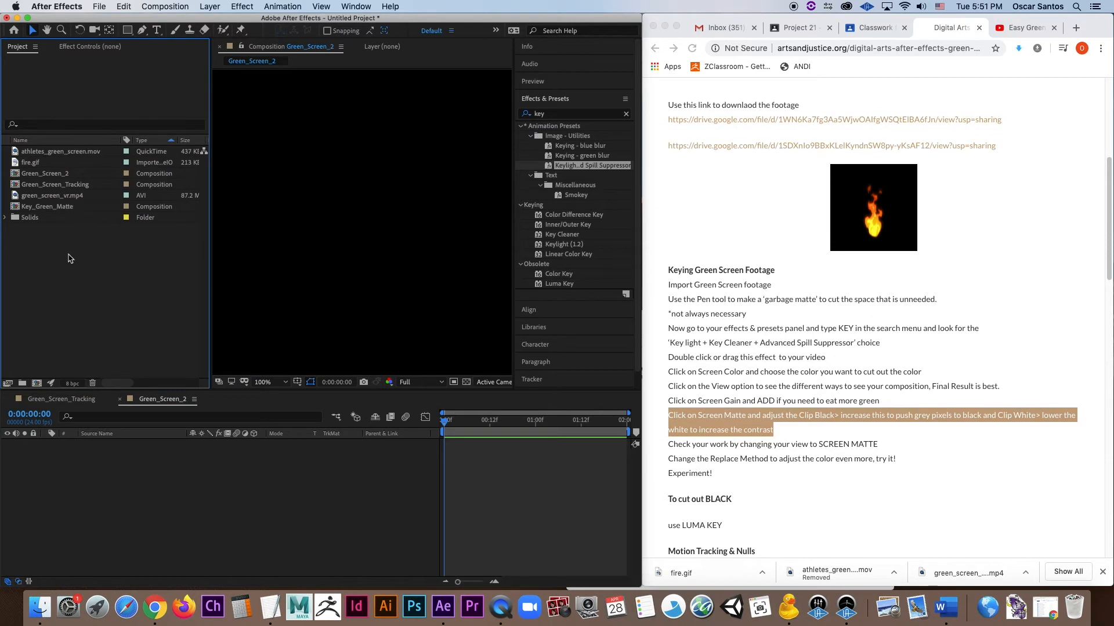
right_click(68, 263)
mouse_move(127, 317)
click(244, 319)
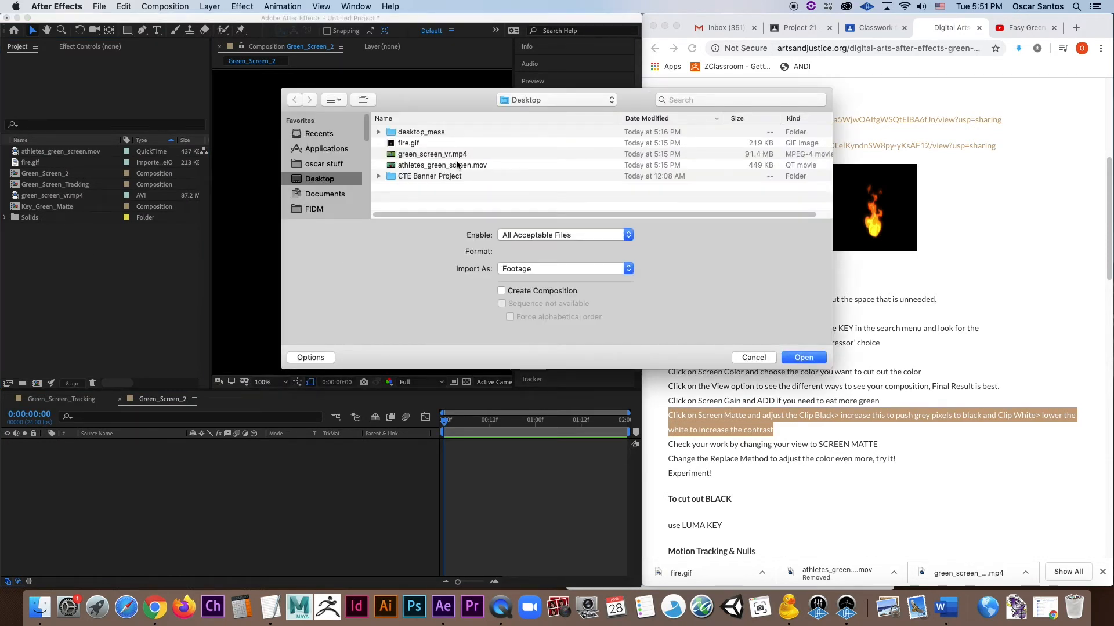
click(466, 155)
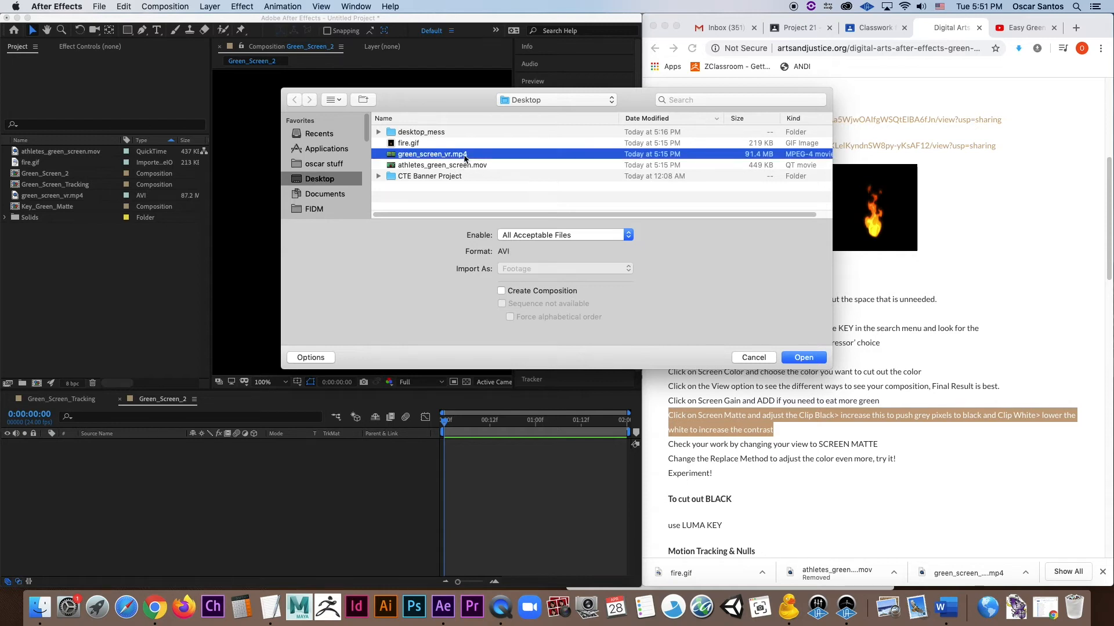
key(space)
key(space)
click(754, 358)
Add green_screen_vr.mp4 to Green_Screen_2 and scale the footage down to nearly fit the composition frame.
drag(83, 201, 207, 473)
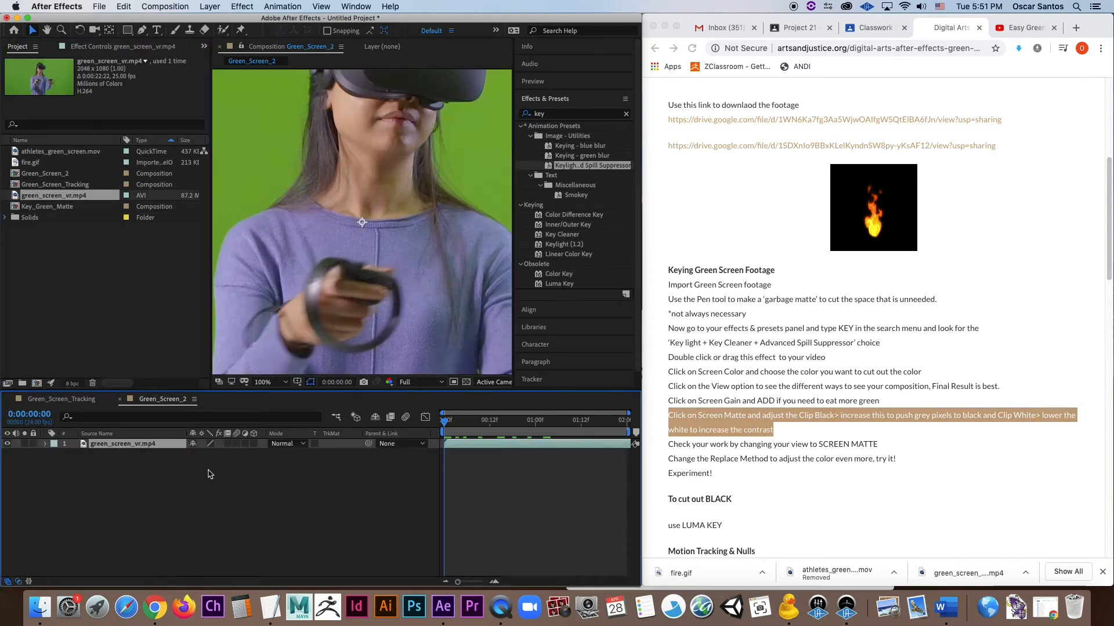
scroll(372, 308, down, 5)
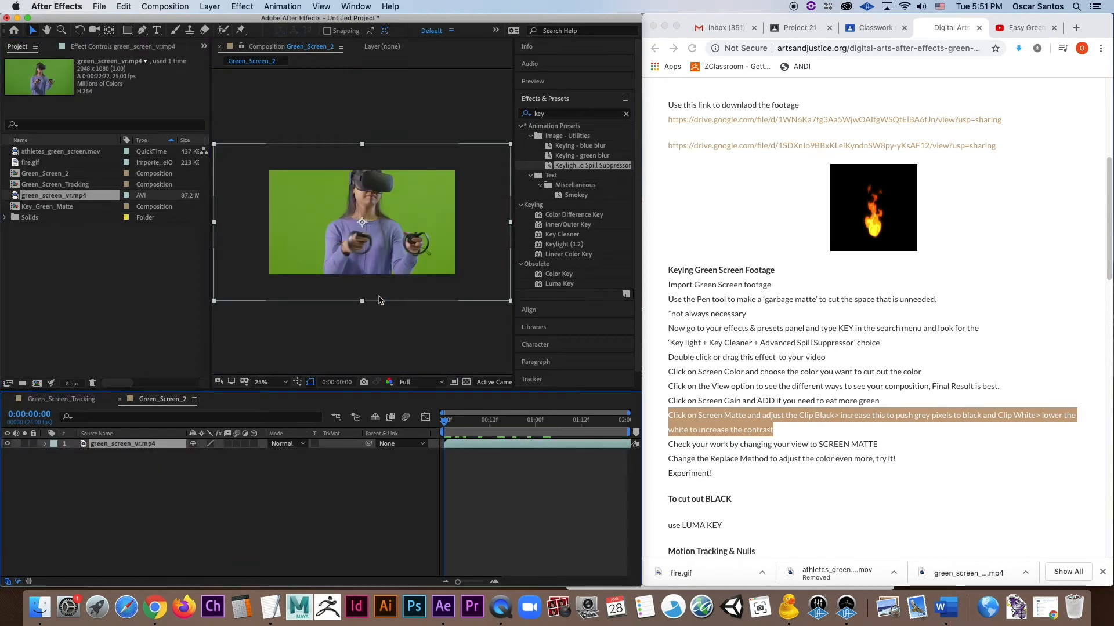
scroll(438, 270, up, 1)
drag(514, 314, 485, 279)
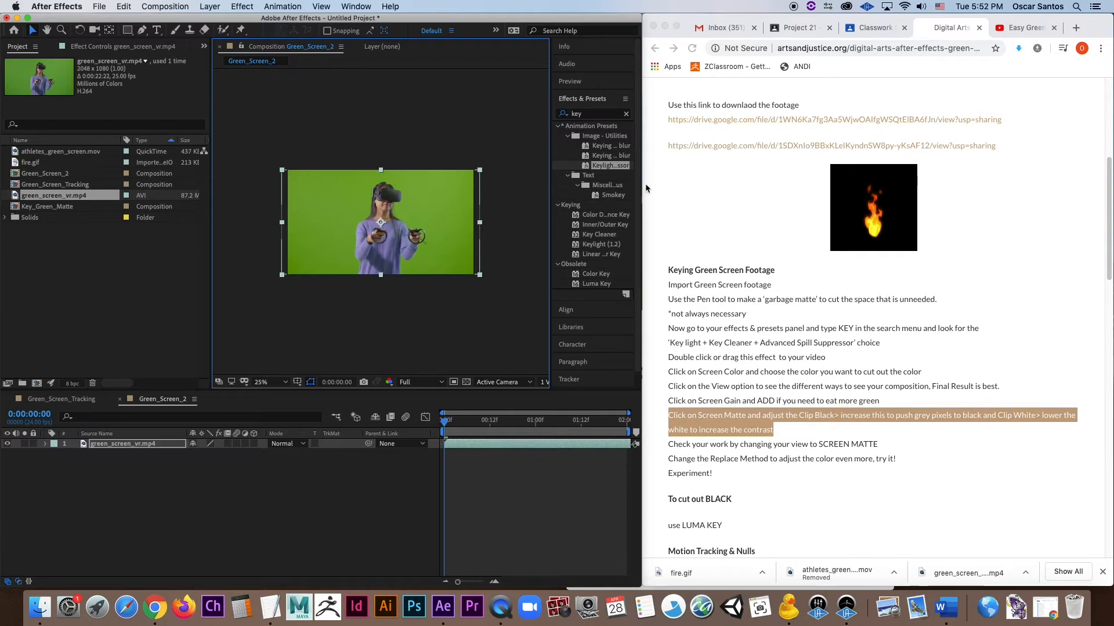
Widen the workspace and apply the Keylight + Key Cleaner + Advanced Spill Suppressor preset to the VR footage.
drag(645, 183, 729, 185)
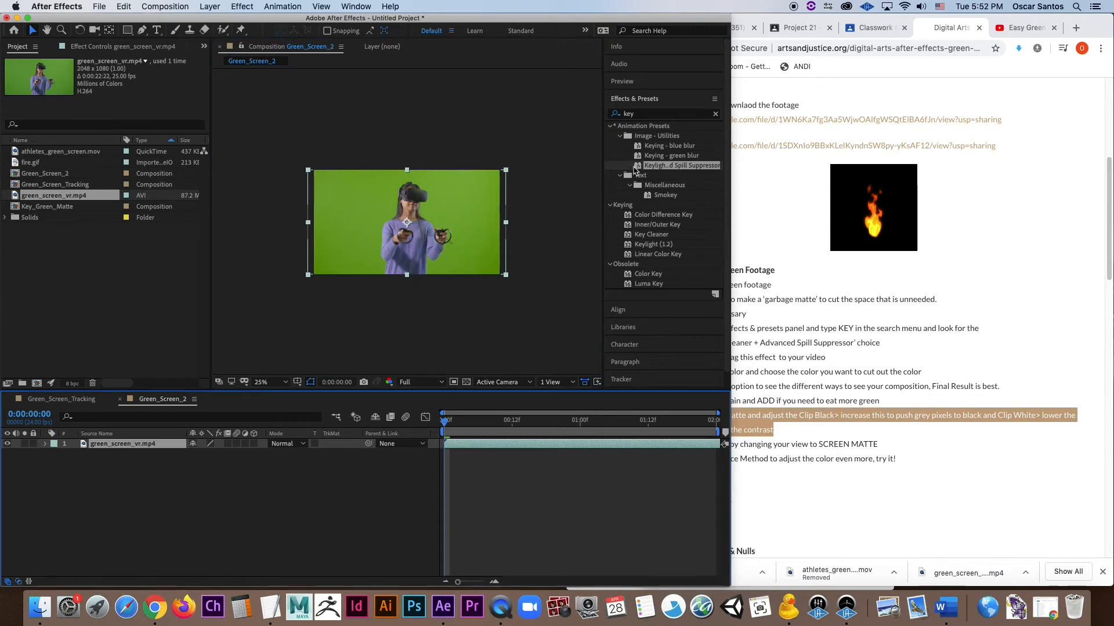
drag(678, 165, 464, 221)
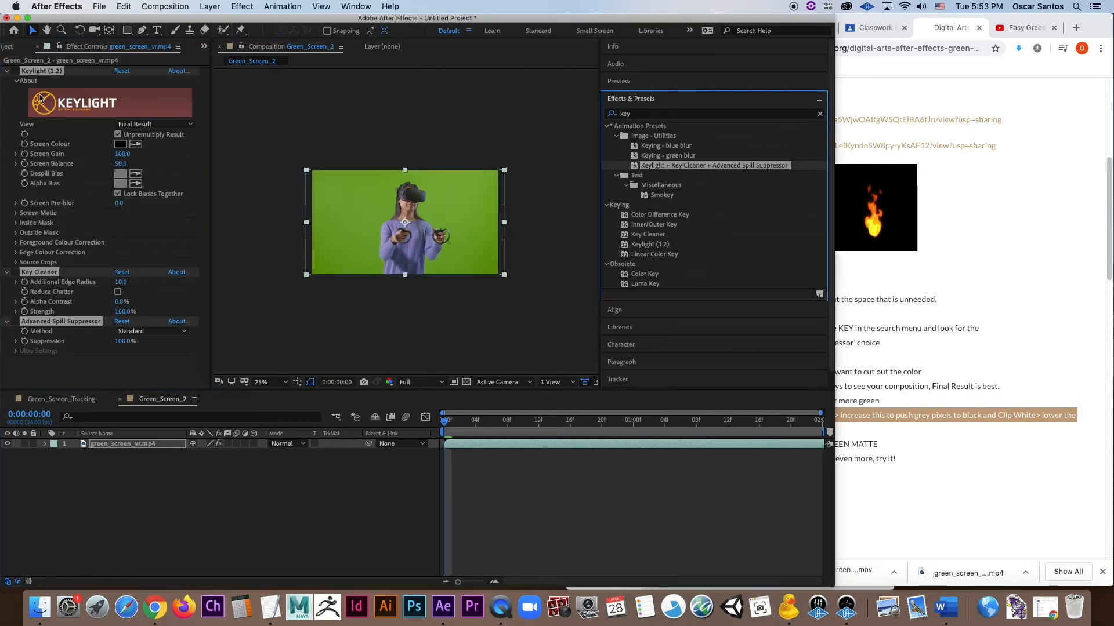
click(76, 360)
click(68, 325)
click(58, 273)
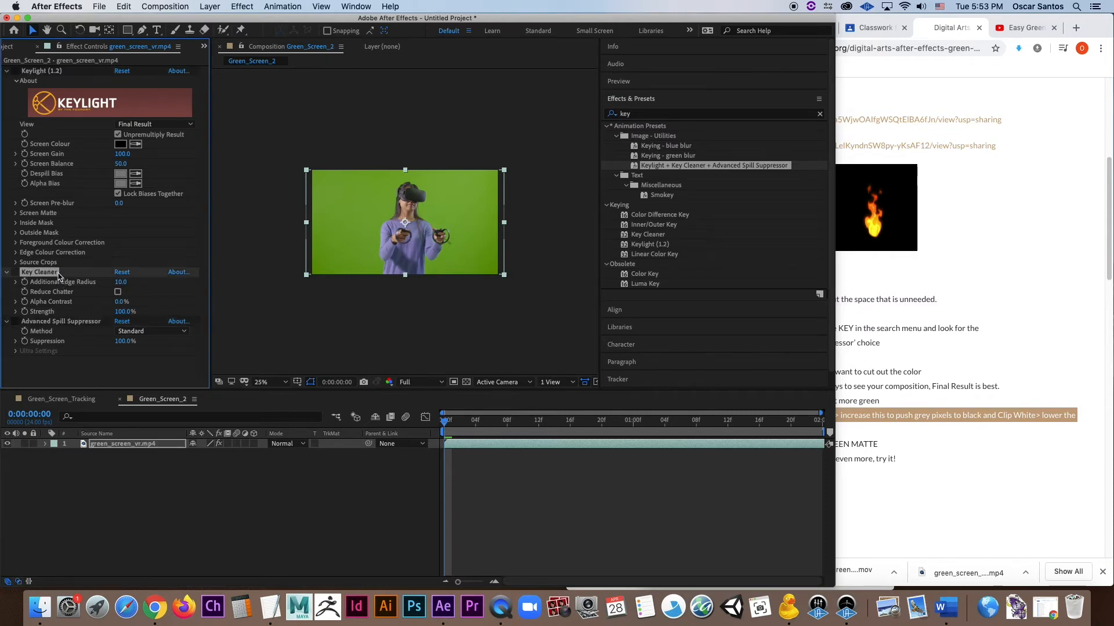
Sample the green backdrop beside the woman as Keylight's Screen Colour and inspect the keyed edges up close.
click(40, 71)
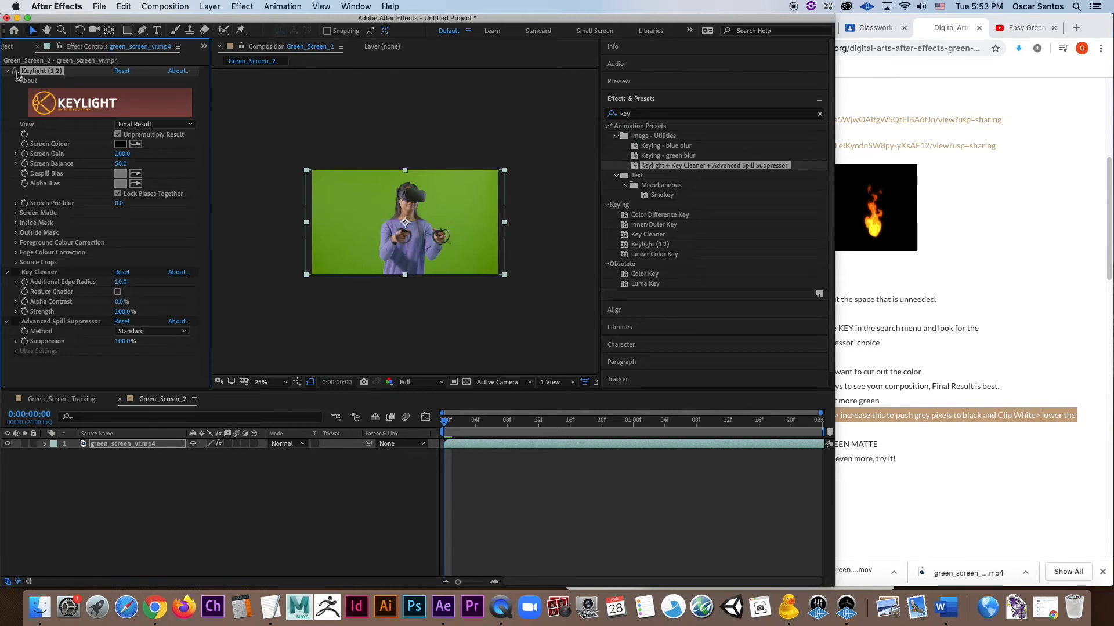
click(135, 144)
click(372, 219)
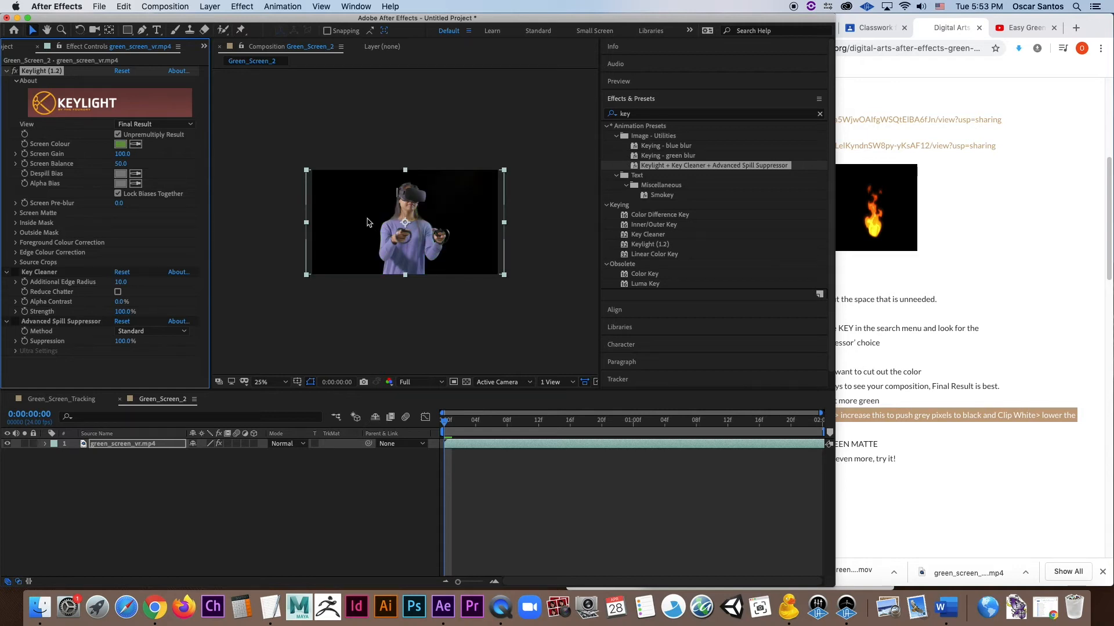
key(/)
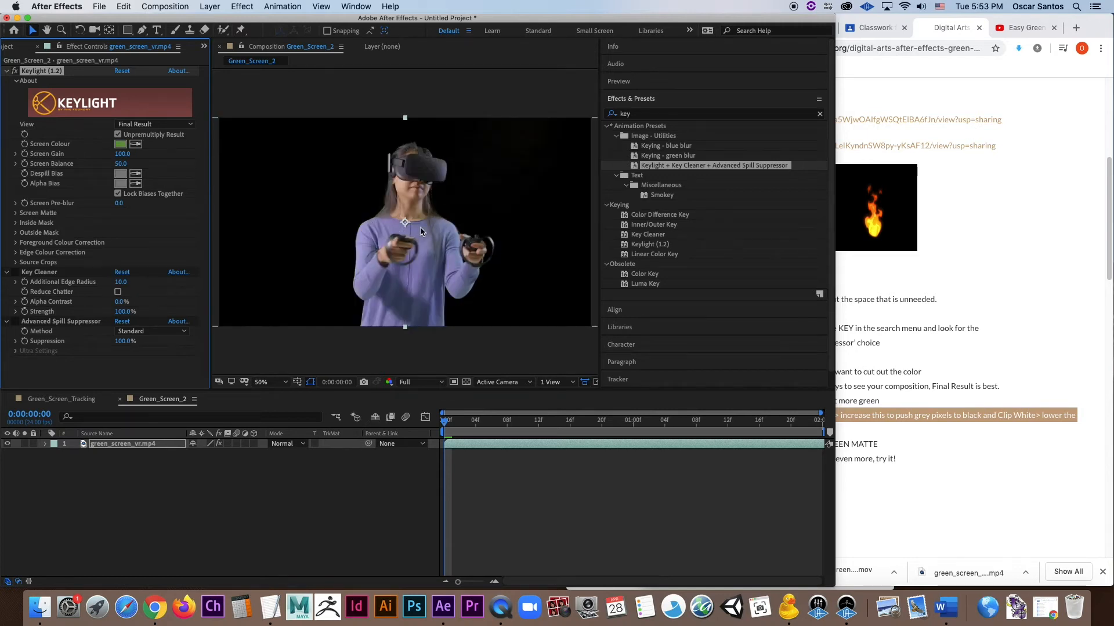
scroll(419, 228, up, 1)
scroll(420, 228, down, 1)
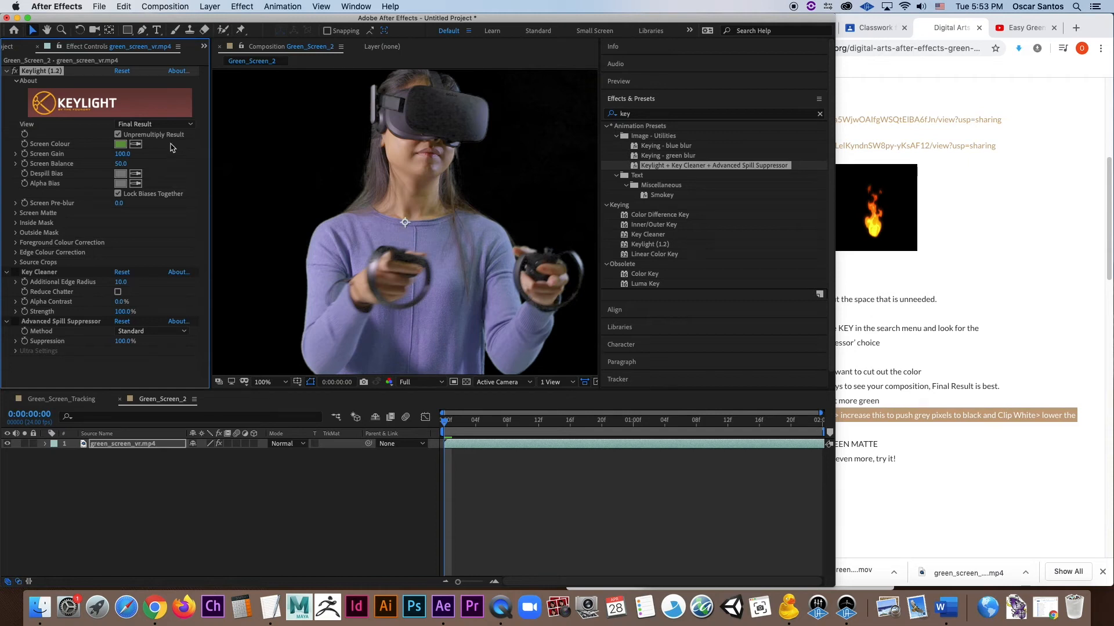
Switch Keylight's View to Screen Matte and inspect the matte of the woman in the VR headset.
click(183, 125)
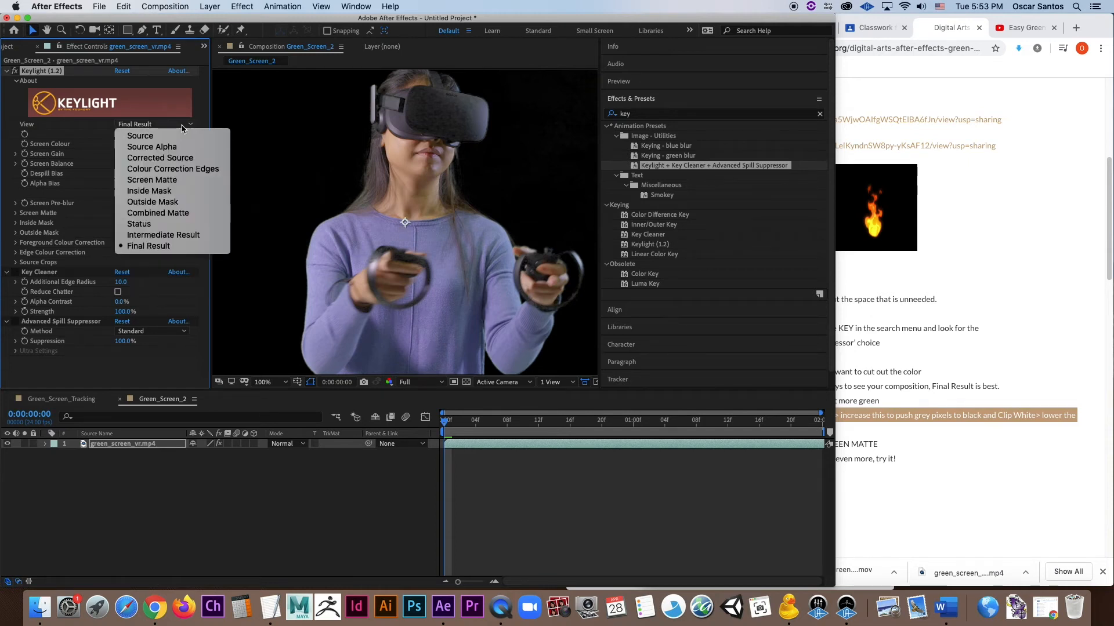
click(174, 180)
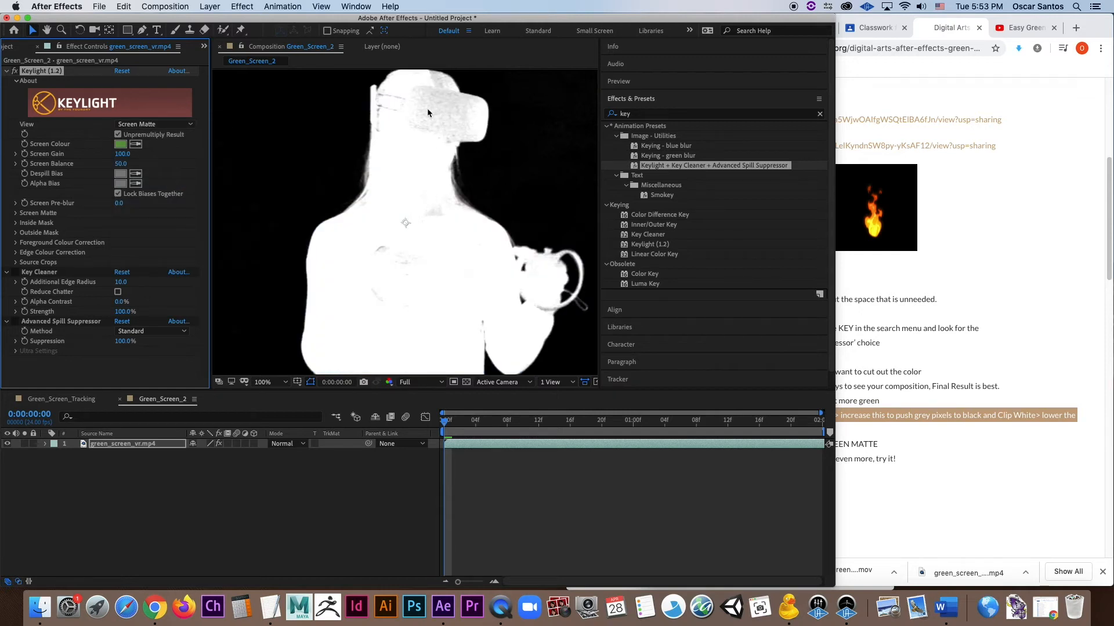
scroll(482, 287, down, 3)
scroll(482, 287, up, 1)
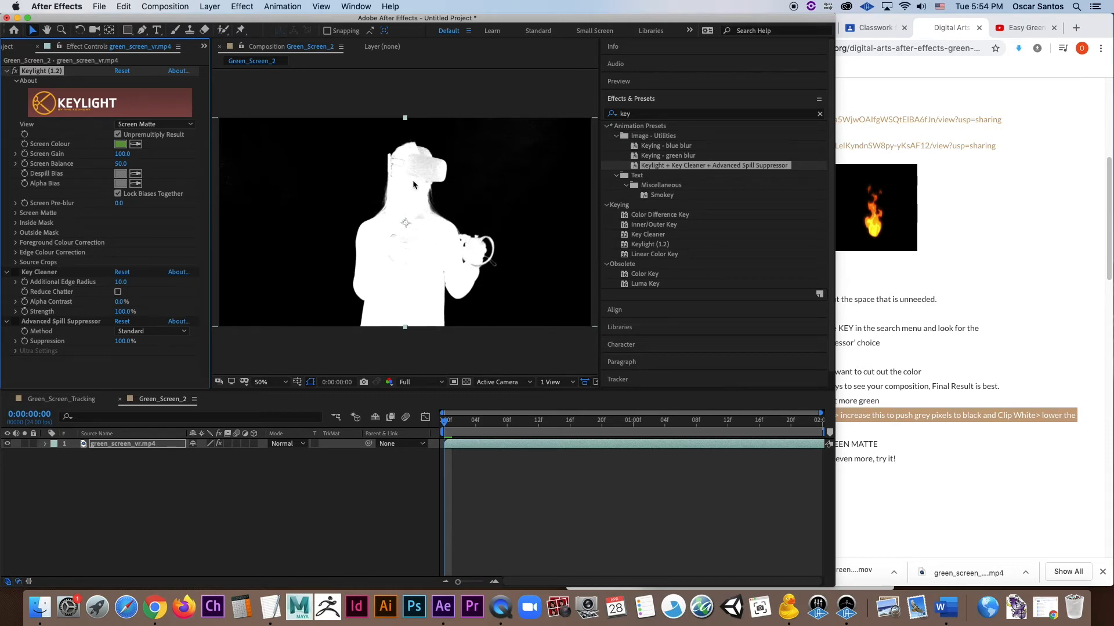
Set Keylight's Screen Matte values to Clip White 47 and Clip Black 10.
click(16, 213)
mouse_move(121, 233)
mouse_down()
mouse_move(103, 232)
mouse_move(117, 233)
mouse_up()
drag(107, 232, 102, 232)
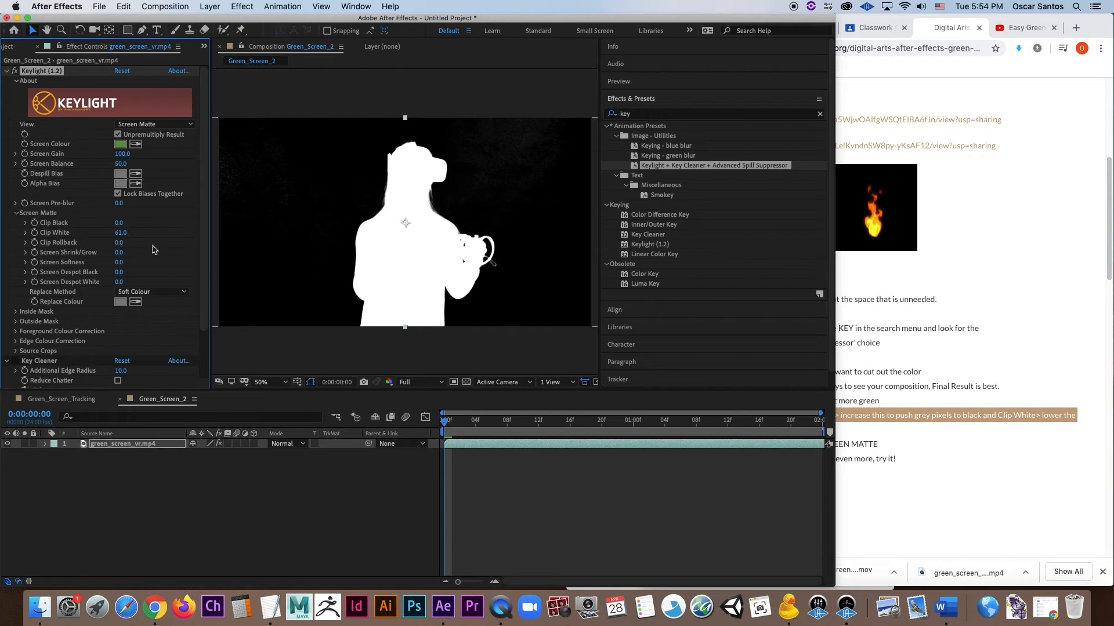
mouse_move(119, 224)
mouse_down()
mouse_move(129, 224)
mouse_move(117, 227)
mouse_up()
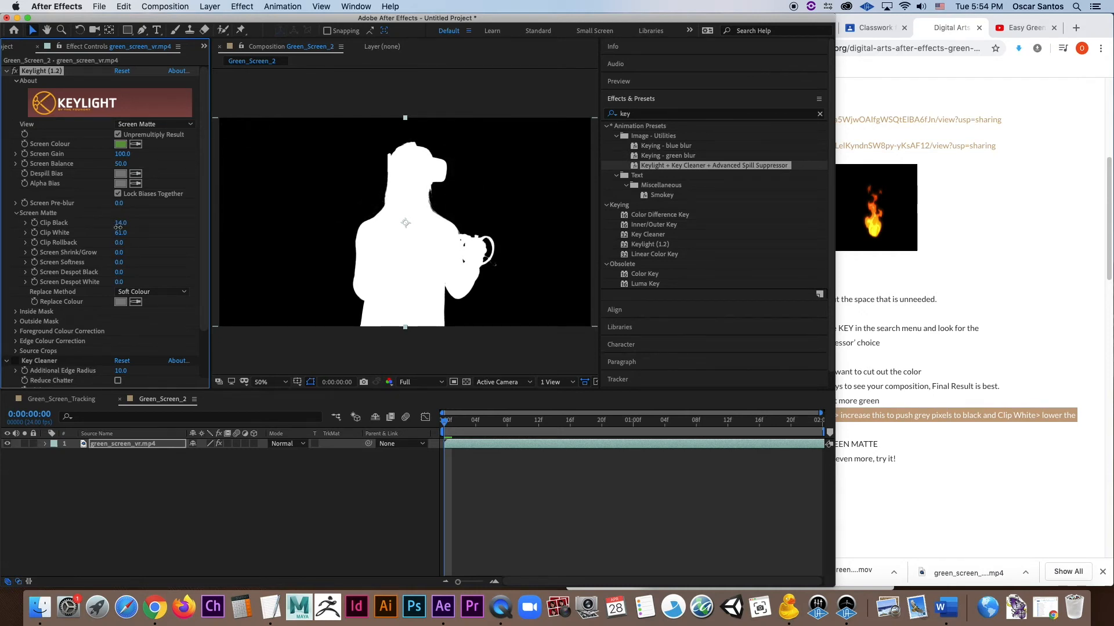
drag(120, 223, 117, 223)
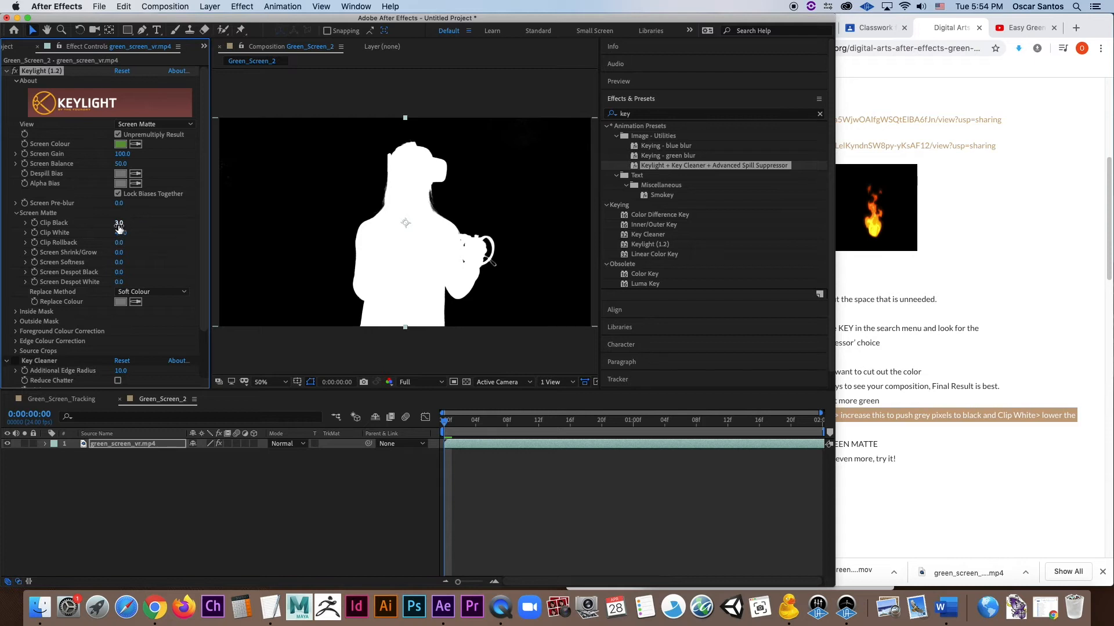
drag(120, 222, 121, 223)
Return Keylight's View to Final Result.
click(188, 126)
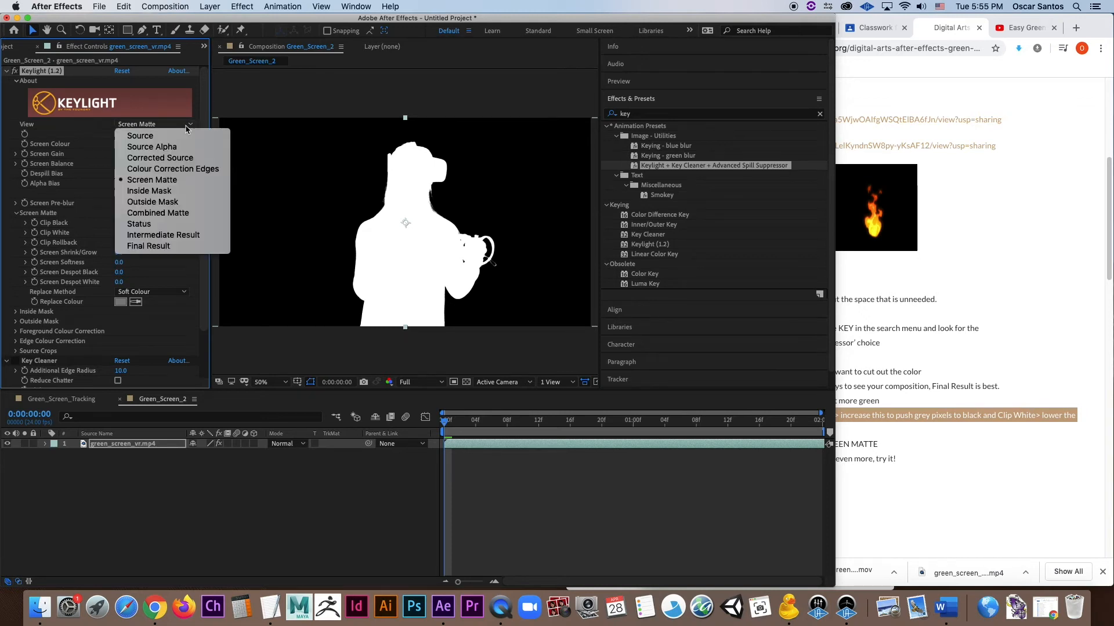
click(196, 245)
Turn on the Key Cleaner and Advanced Spill Suppressor effects and reset both to their defaults.
scroll(105, 303, down, 3)
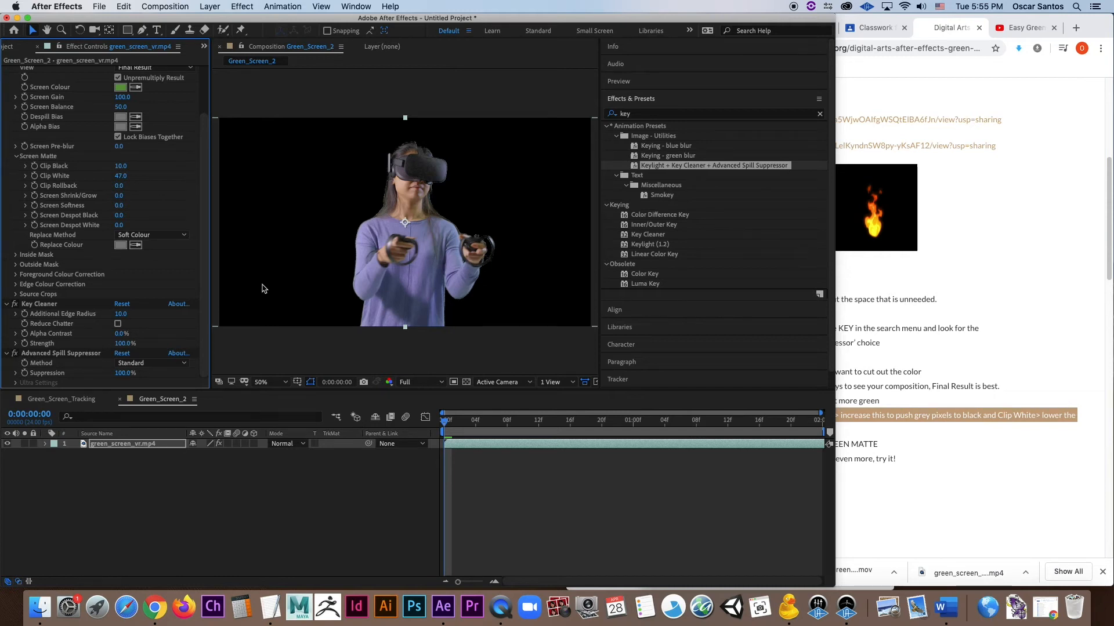
click(123, 306)
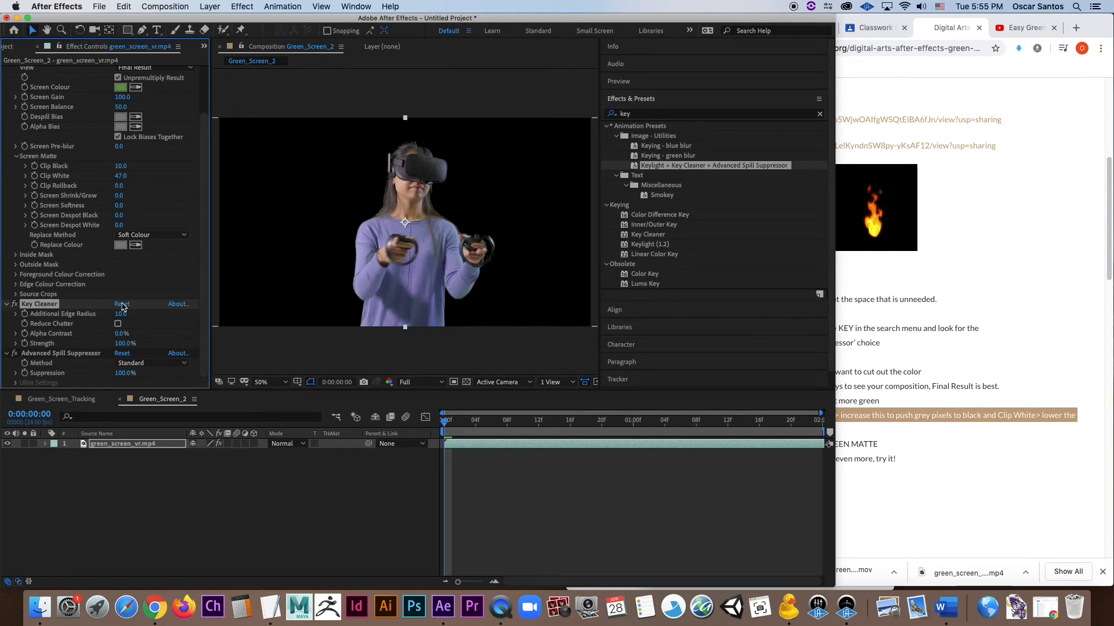
click(122, 354)
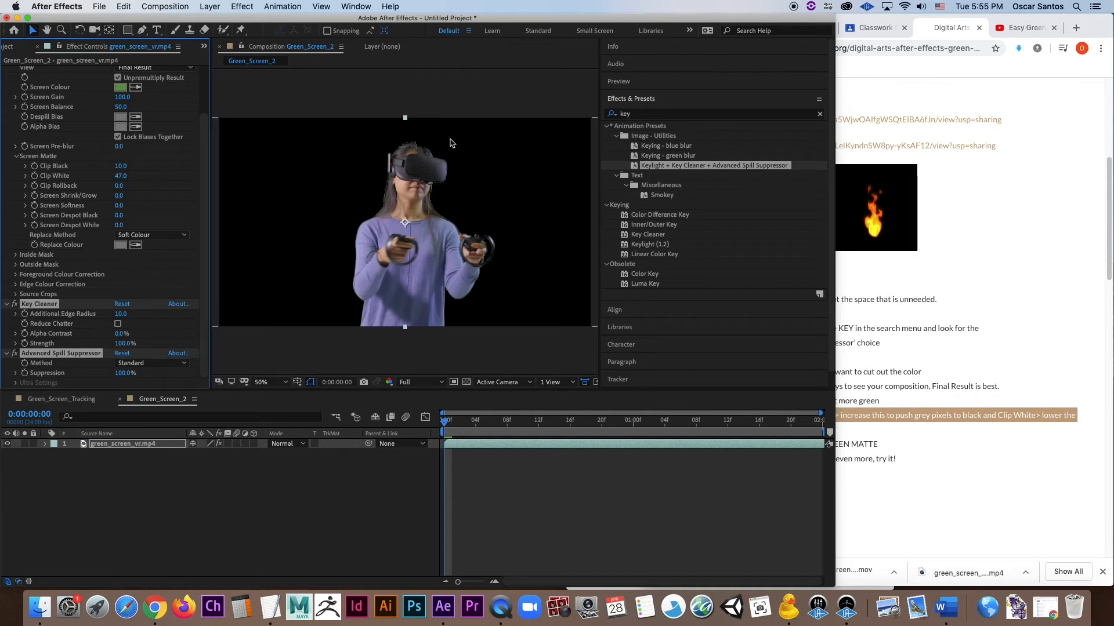
Compare the edges of the woman's hair and sweater with the Key Cleaner effect turned off and on.
scroll(418, 175, up, 2)
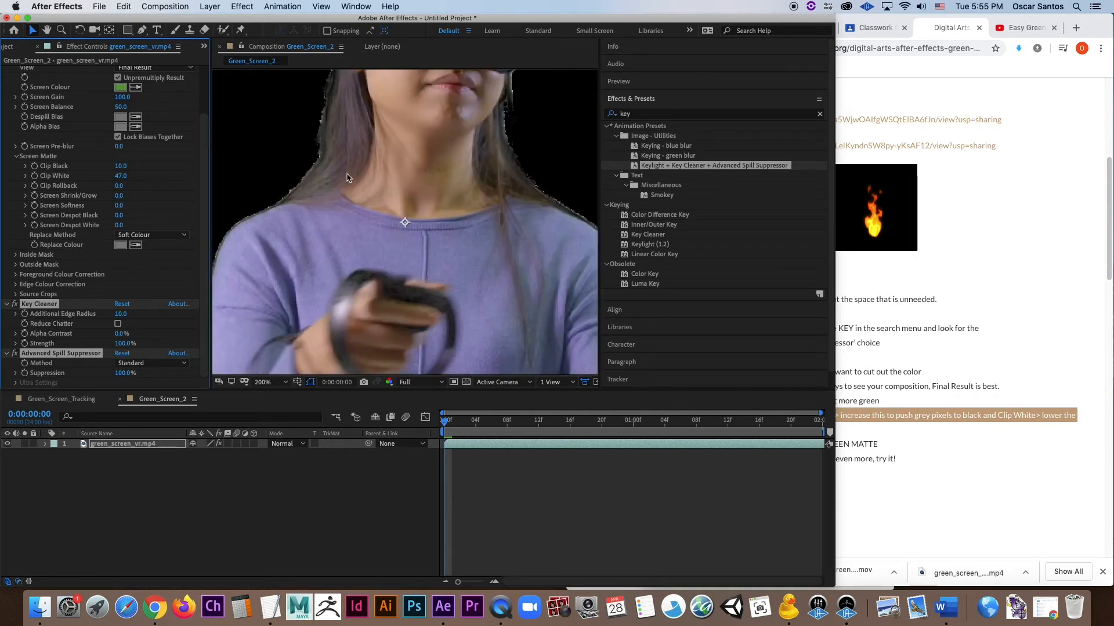
click(15, 305)
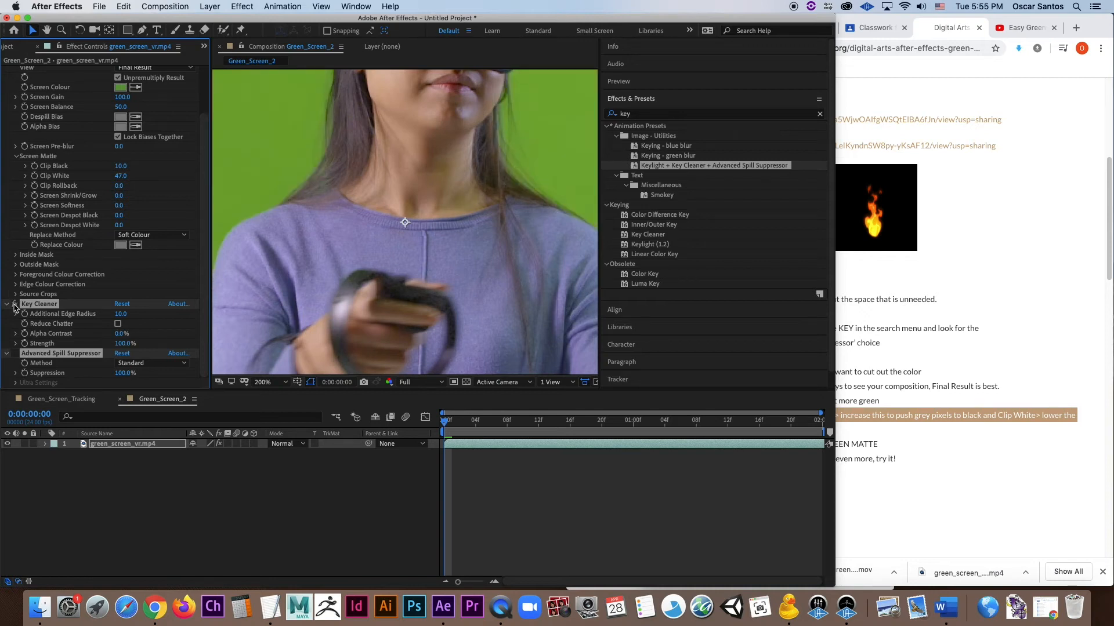
click(15, 305)
click(14, 305)
click(15, 305)
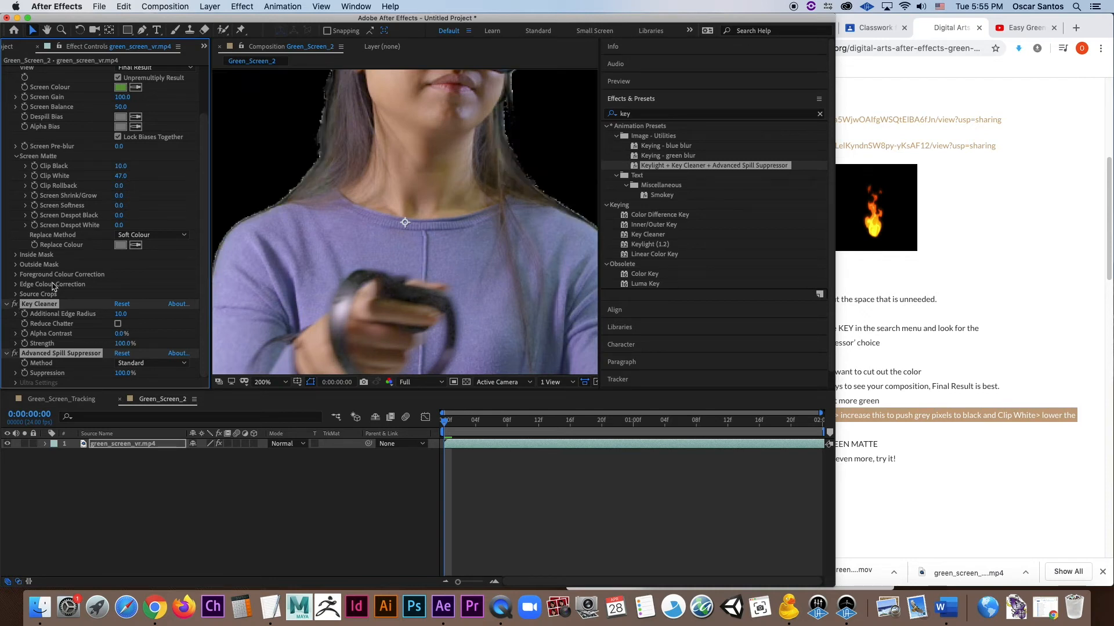
scroll(54, 286, up, 3)
scroll(56, 285, down, 3)
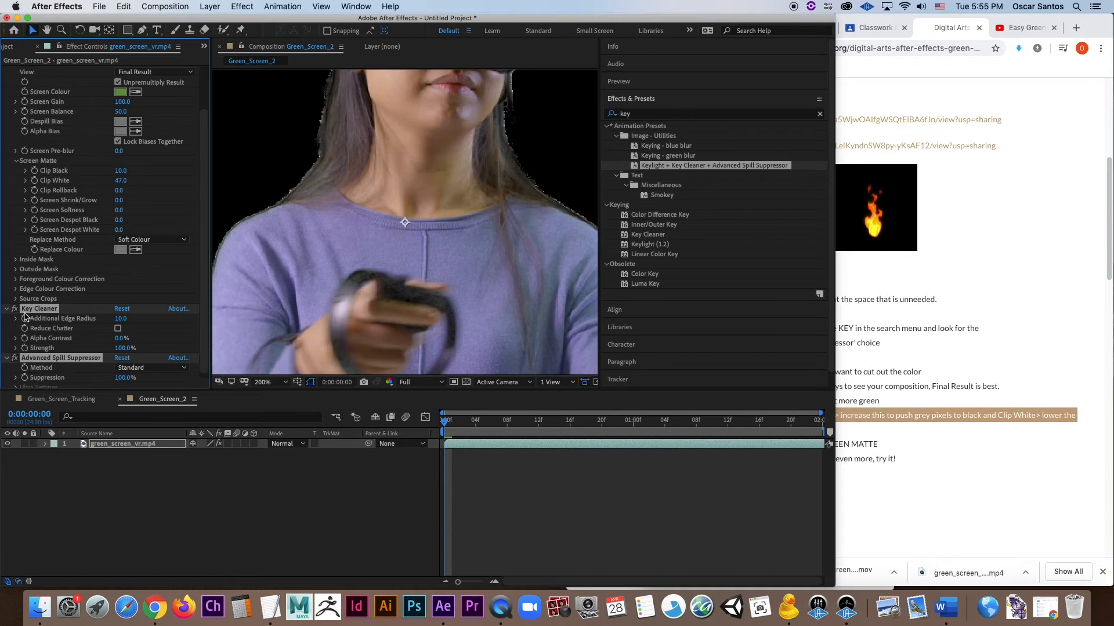
click(17, 309)
click(17, 309)
click(17, 309)
click(17, 309)
scroll(70, 283, up, 3)
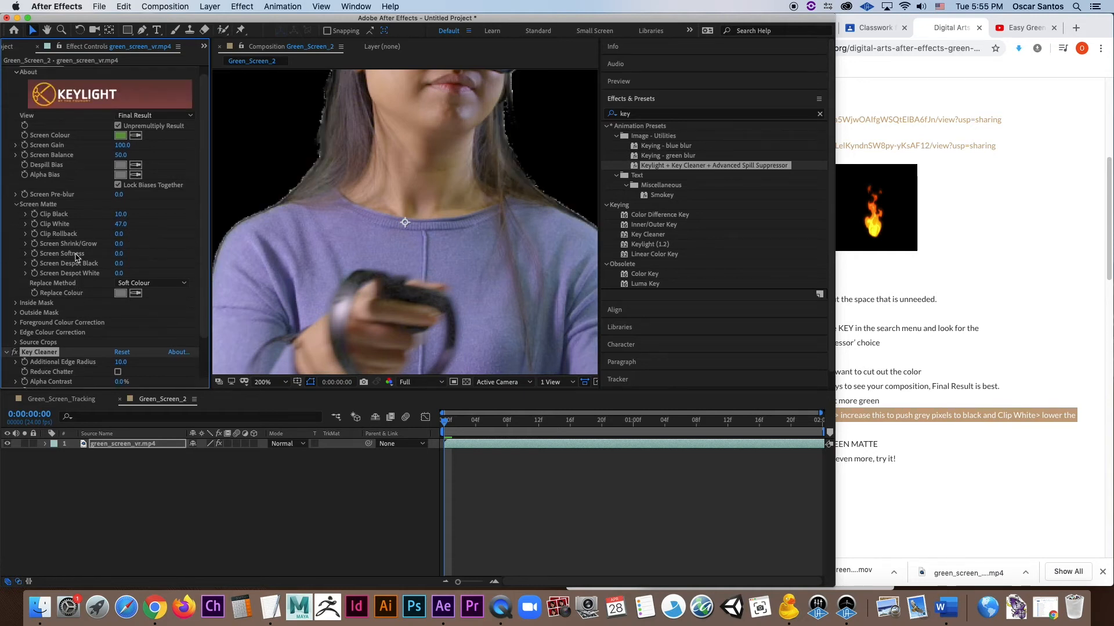
Enlarge the effect settings and preview area, then compare the key with Key Cleaner and Advanced Spill Suppressor individually switched on and off.
drag(236, 393, 237, 486)
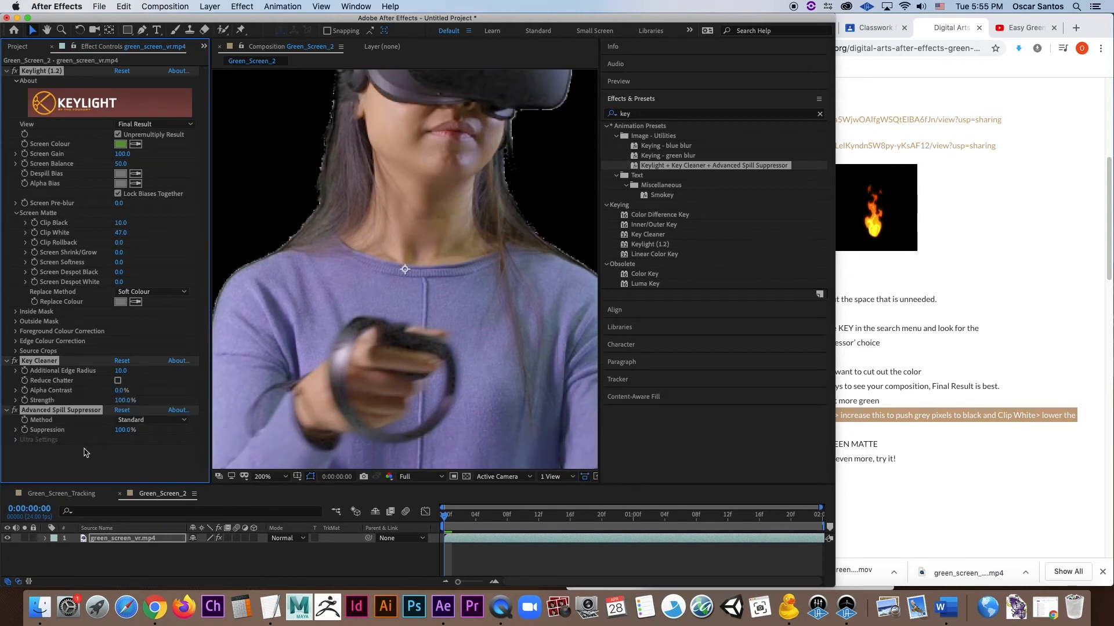
click(88, 459)
click(52, 364)
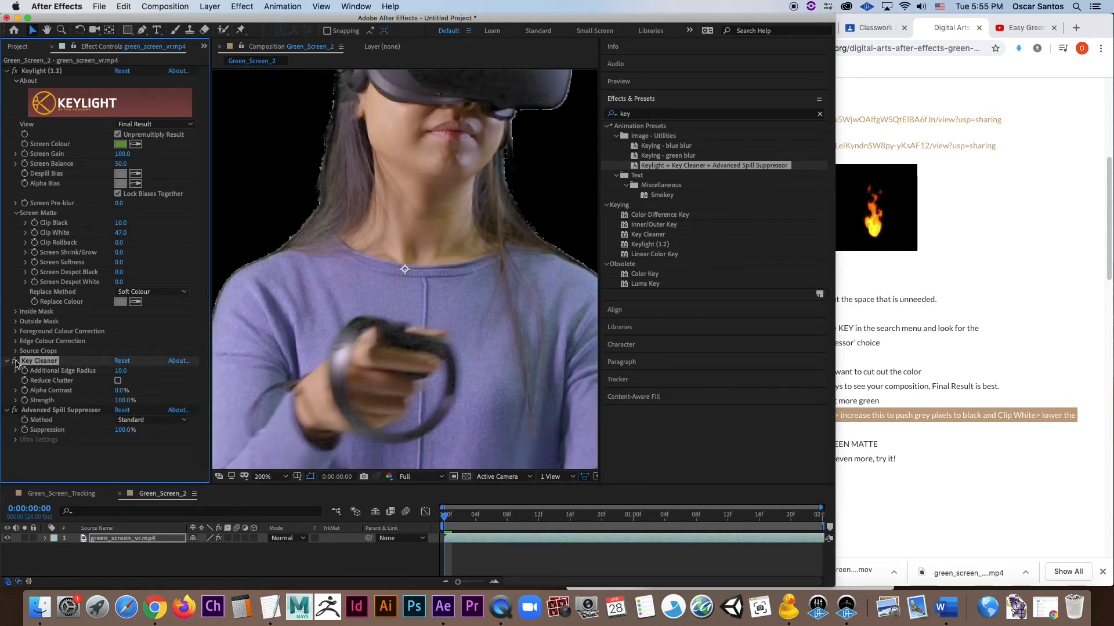
click(15, 360)
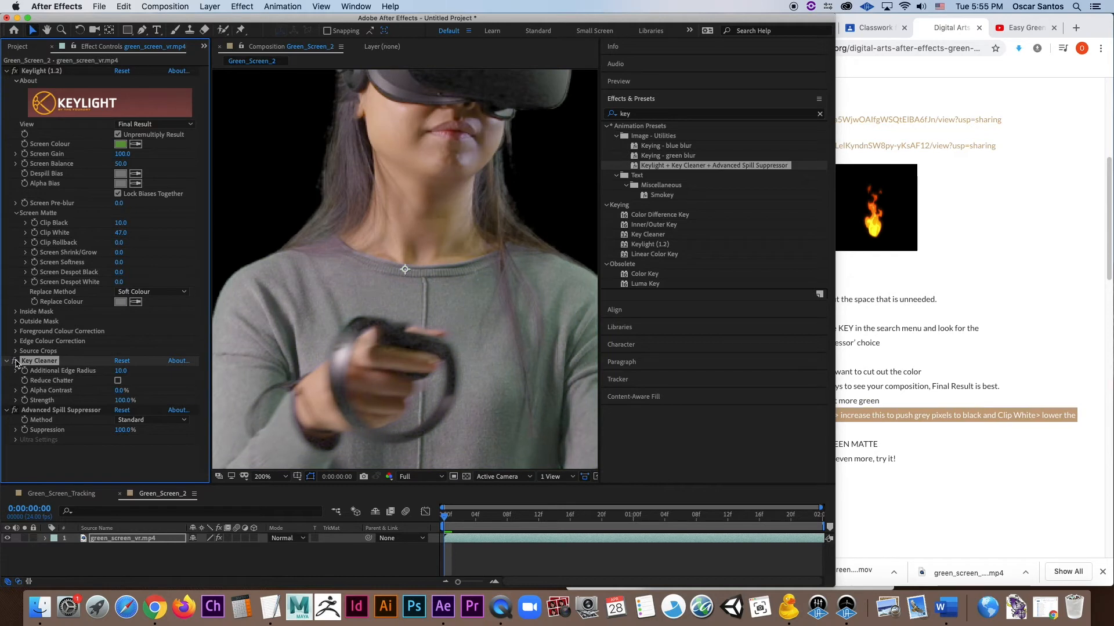
click(15, 361)
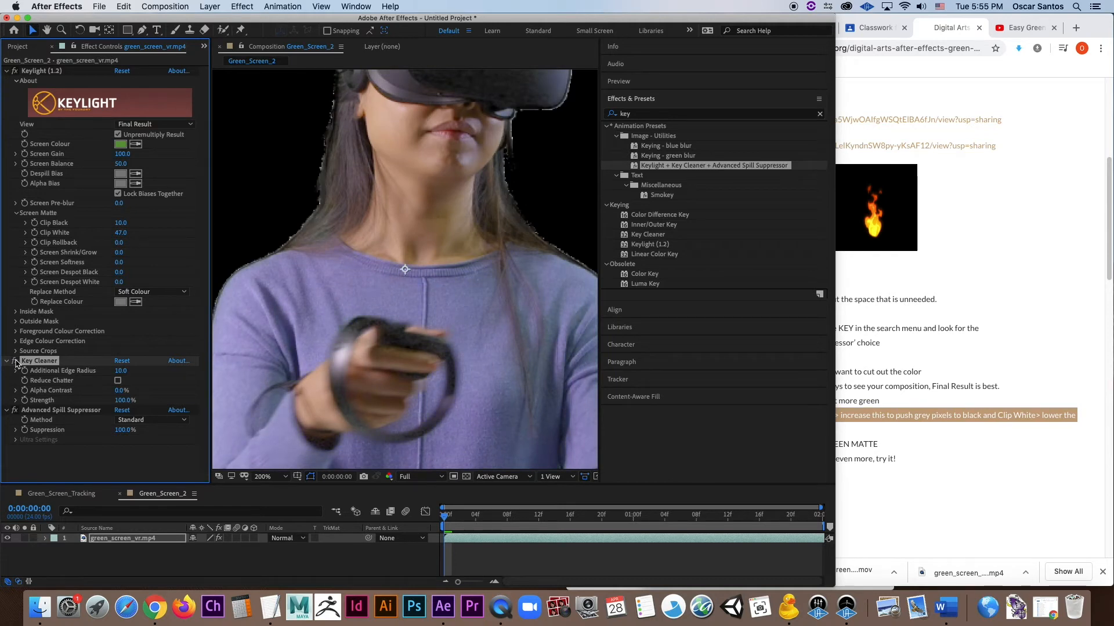
click(15, 361)
click(15, 410)
click(15, 360)
Turn off Key Cleaner and Advanced Spill Suppressor while checking the headset, hair and shoulder edges up close.
key(h)
drag(390, 236, 442, 363)
key(v)
click(15, 361)
click(15, 361)
click(16, 361)
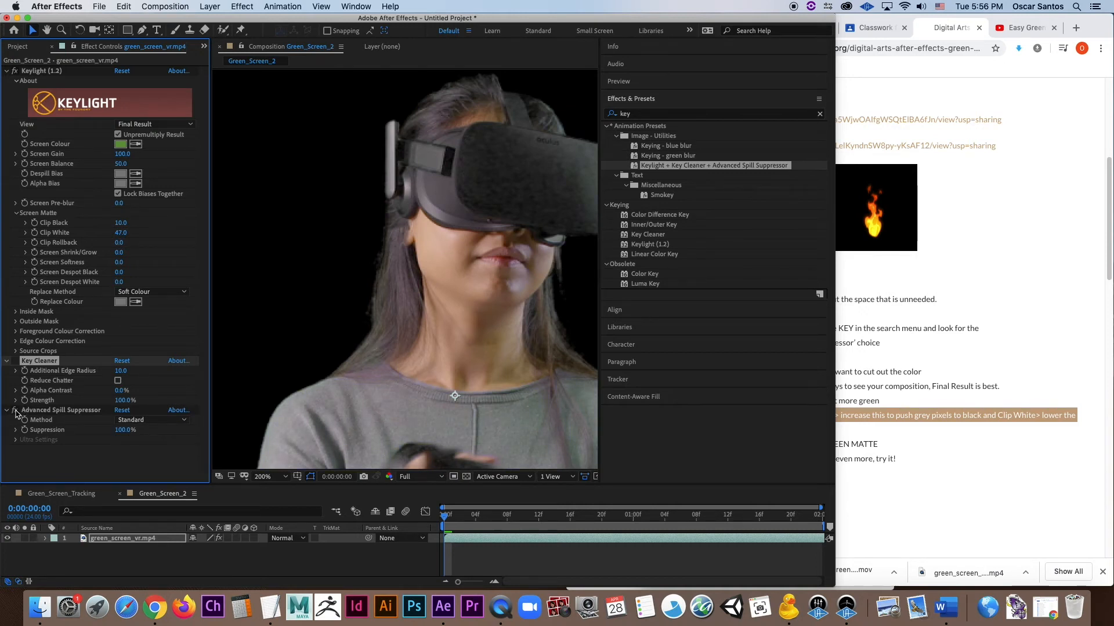
key(h)
drag(458, 326, 327, 247)
key(v)
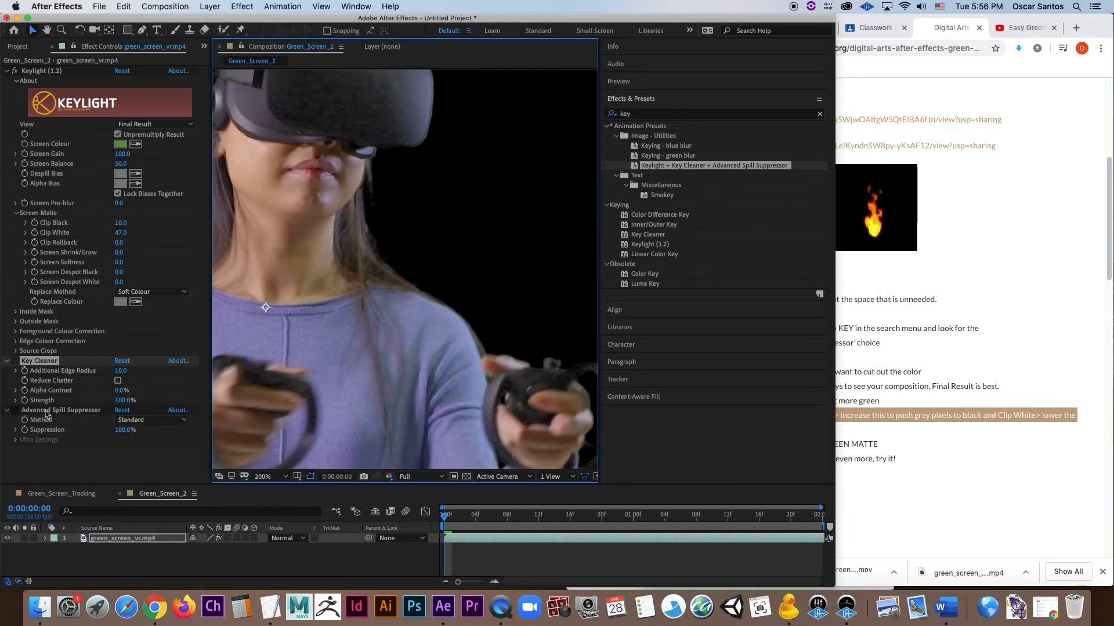
Set Advanced Spill Suppressor's Suppression to 0% and leave the effect turned off.
click(18, 411)
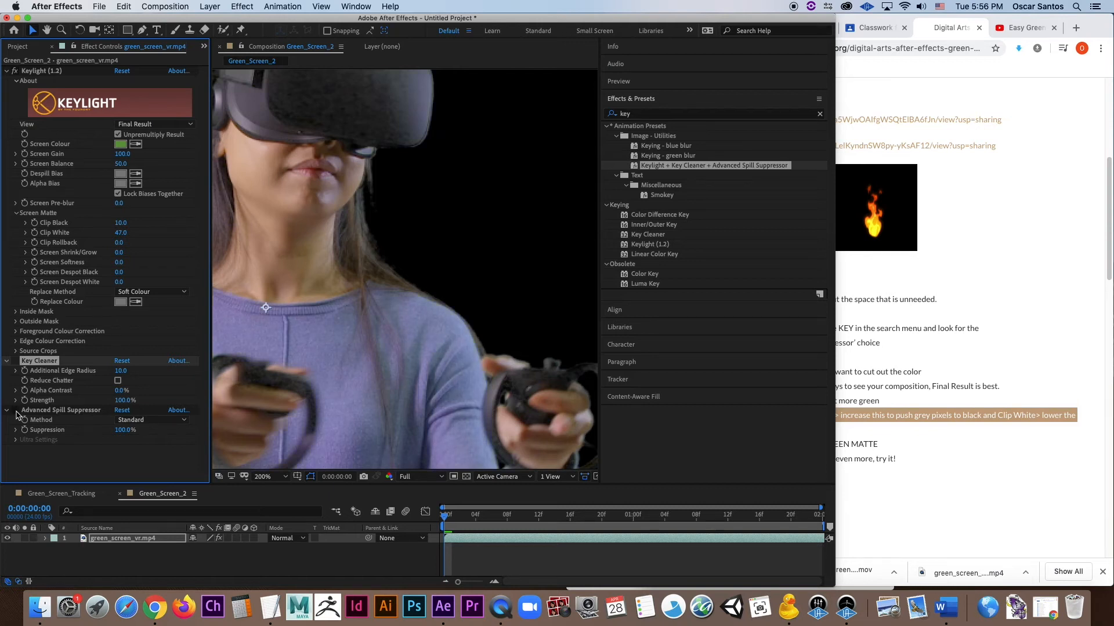
drag(124, 430, 89, 436)
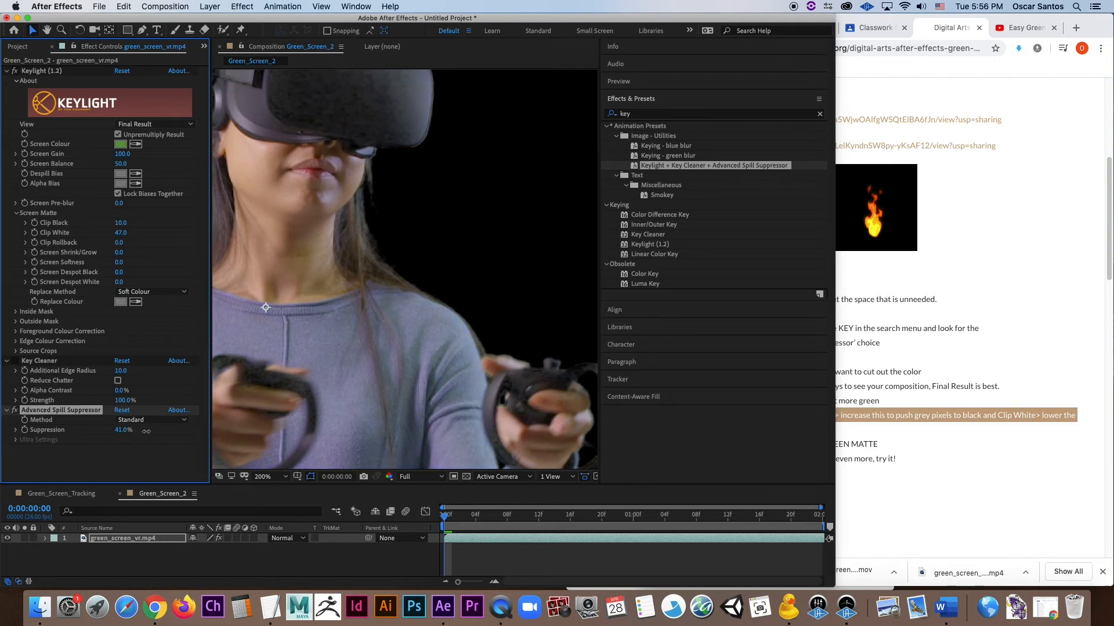
drag(115, 432, 106, 432)
Set Key Cleaner's Additional Edge Radius to 0 and Alpha Contrast to 93%, and leave the effect turned off.
click(51, 363)
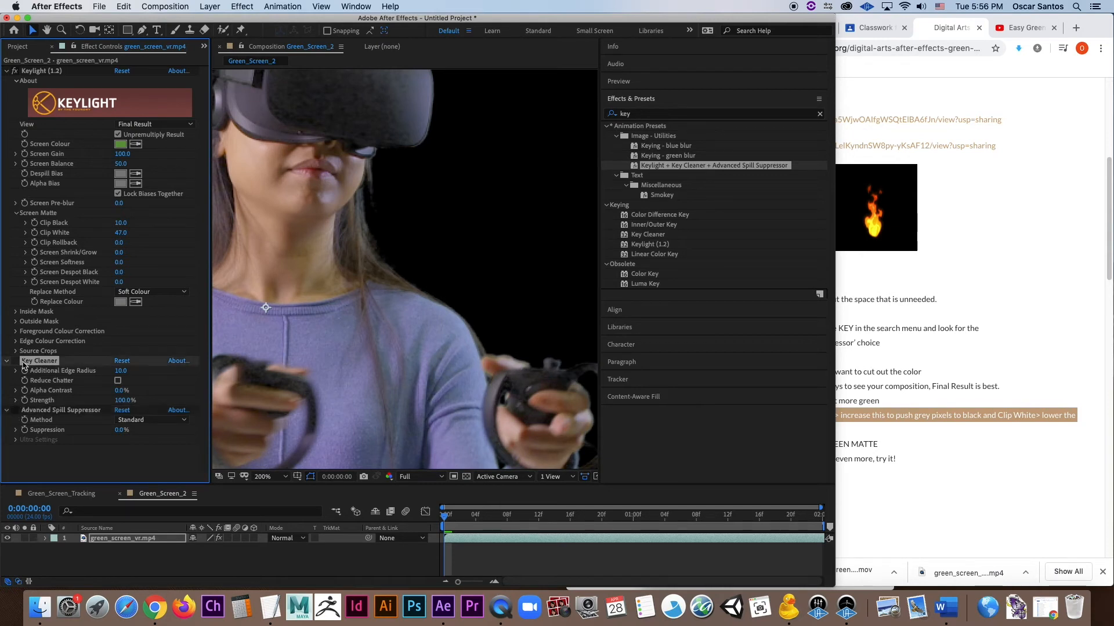
scroll(350, 332, down, 3)
scroll(351, 332, up, 2)
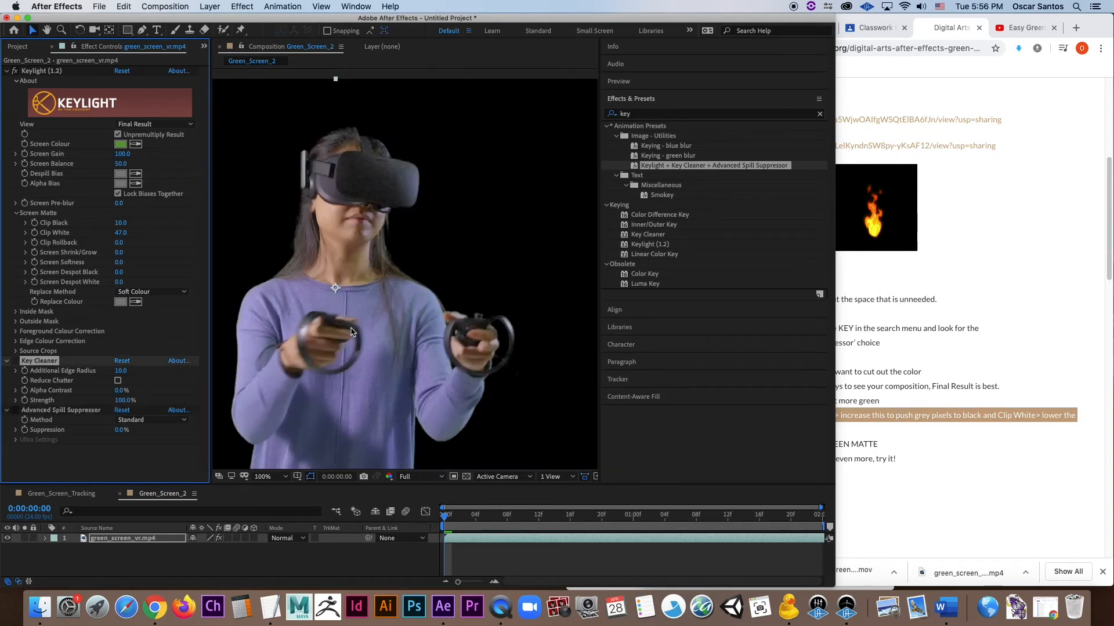
click(16, 362)
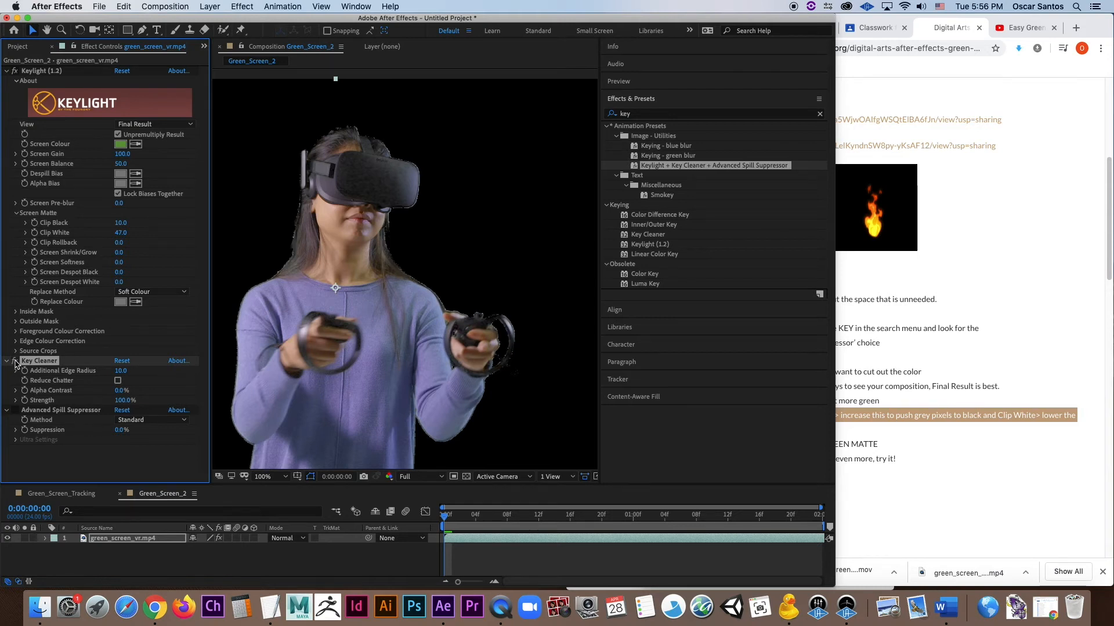
drag(122, 371, 65, 373)
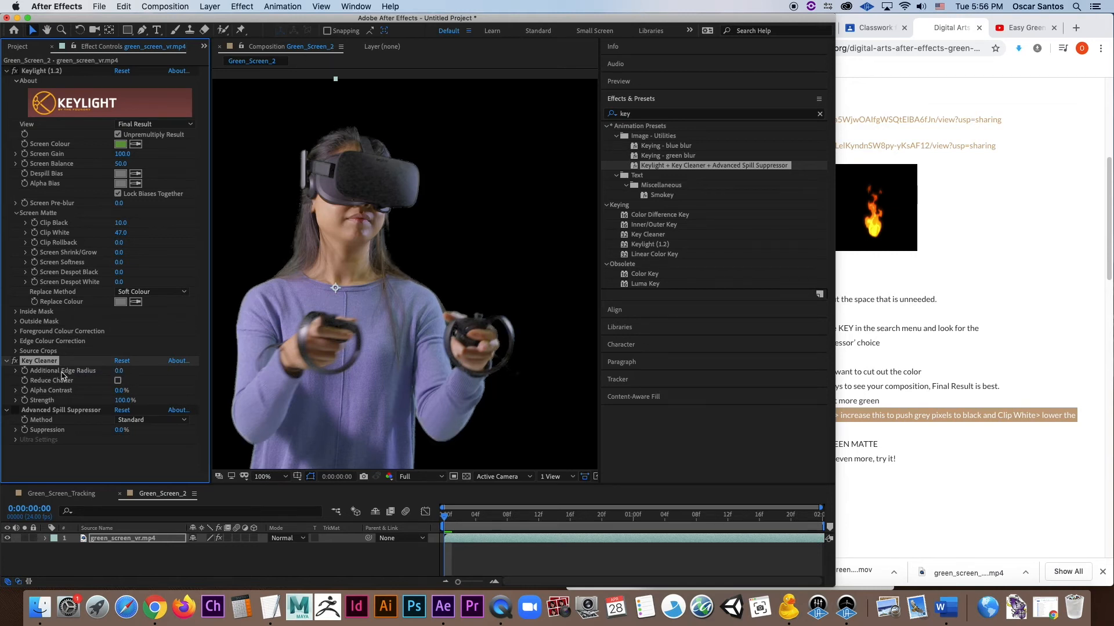
drag(124, 393, 159, 396)
scroll(516, 374, down, 2)
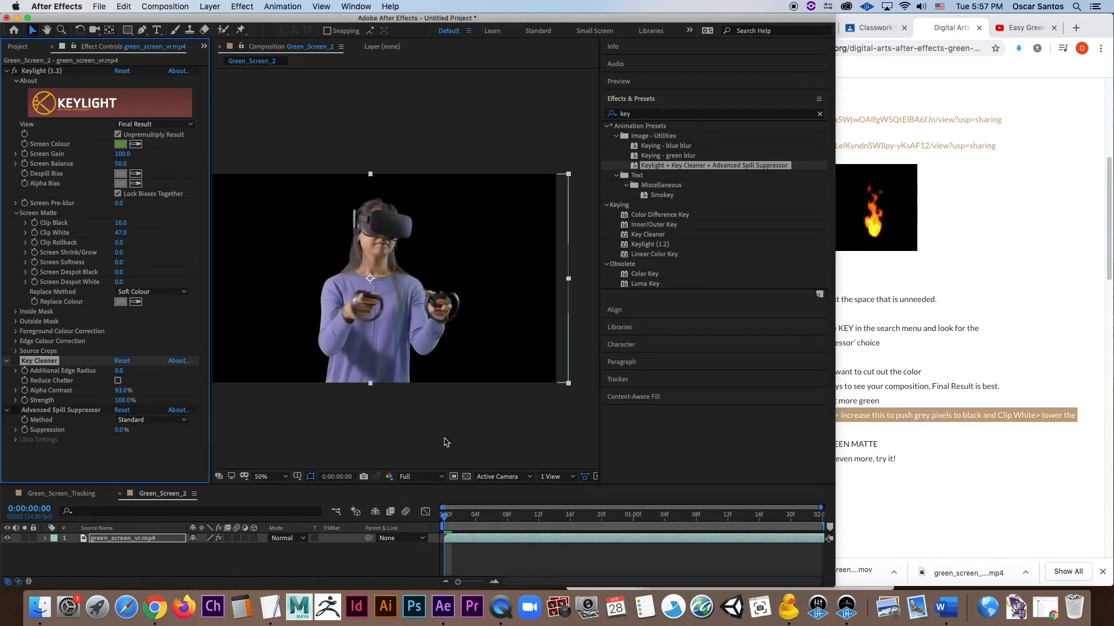
Lock the green_screen_vr.mp4 layer and place a new 1280 × 720 px magenta solid beneath it.
click(33, 540)
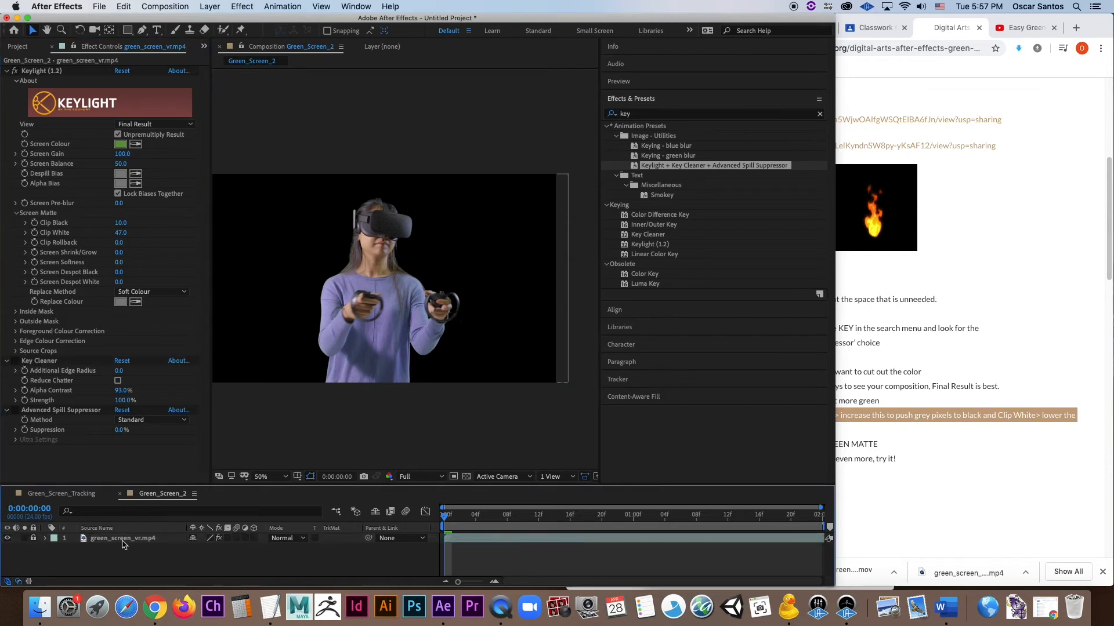
right_click(114, 559)
mouse_move(176, 459)
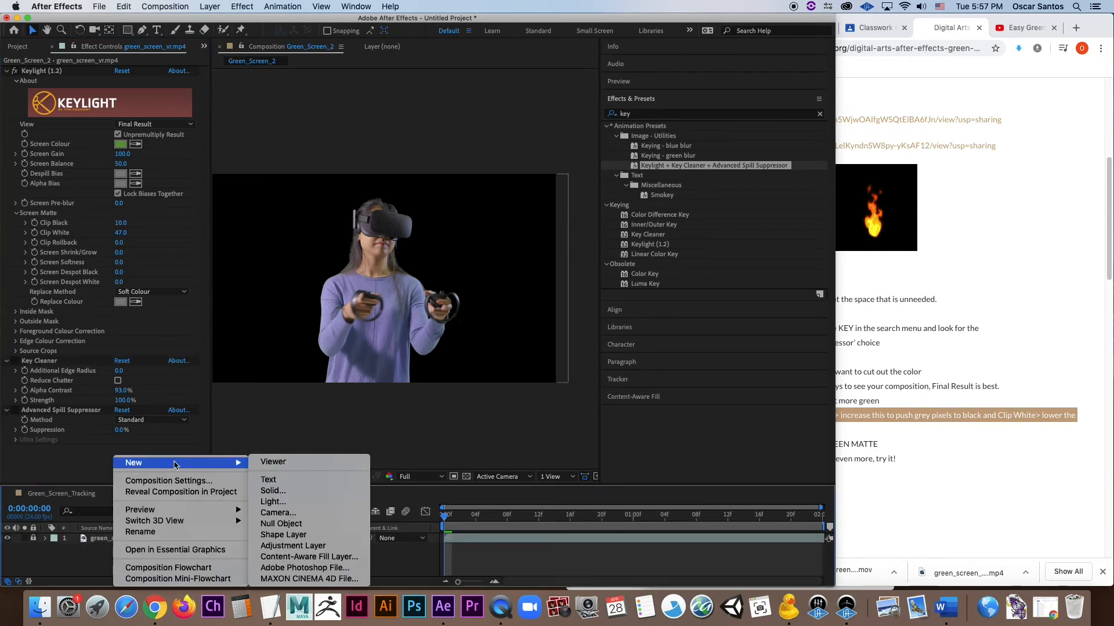
click(271, 493)
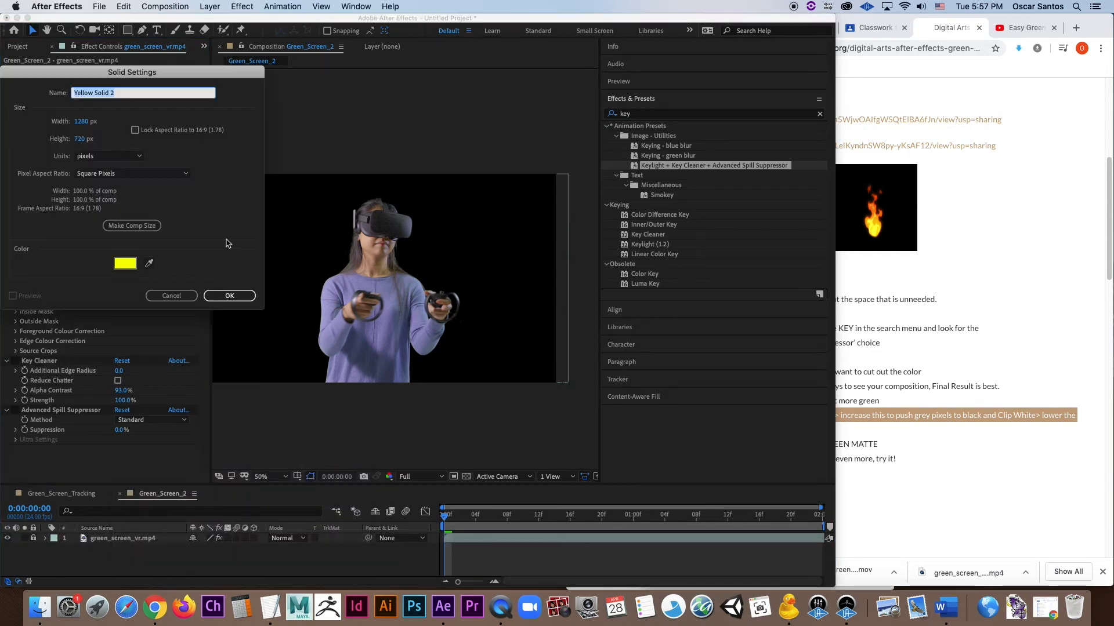
click(125, 263)
click(168, 116)
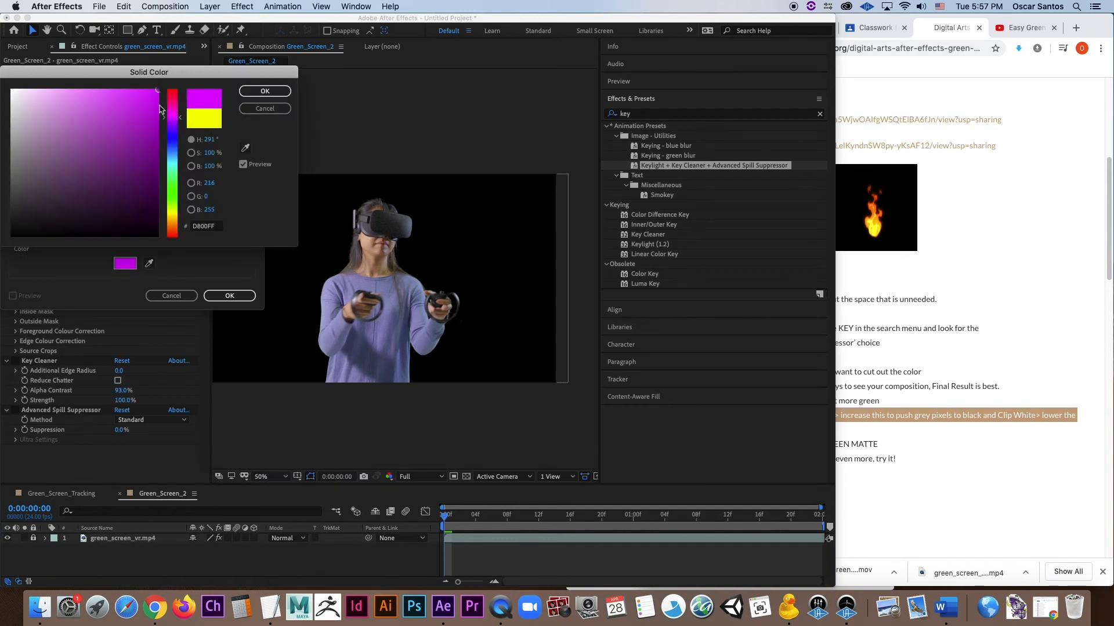
click(131, 87)
click(264, 91)
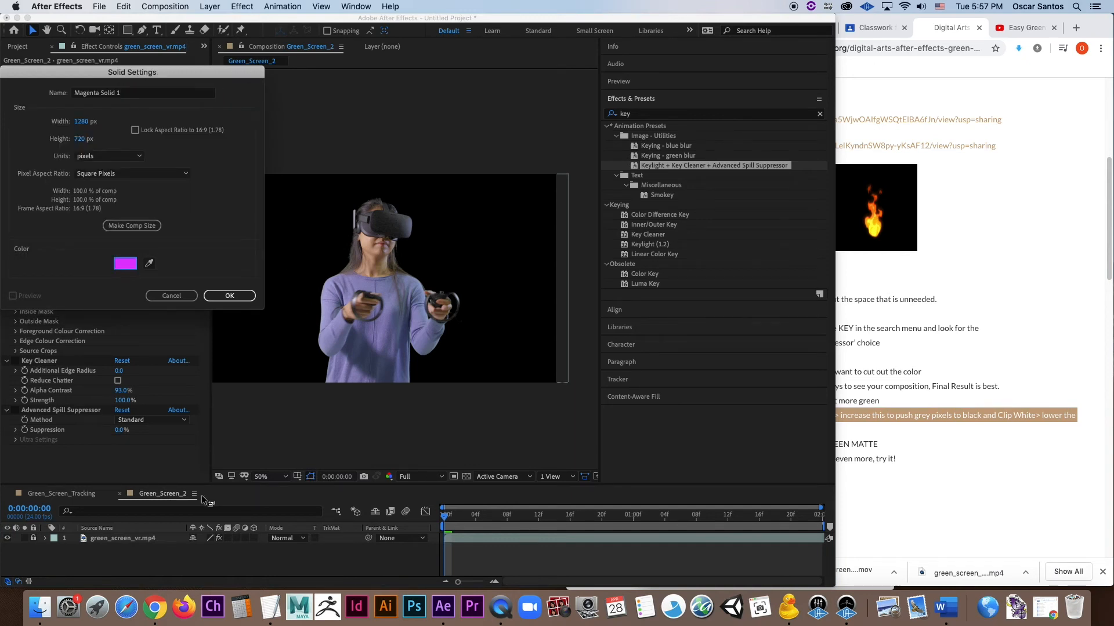
click(229, 295)
drag(137, 540, 139, 560)
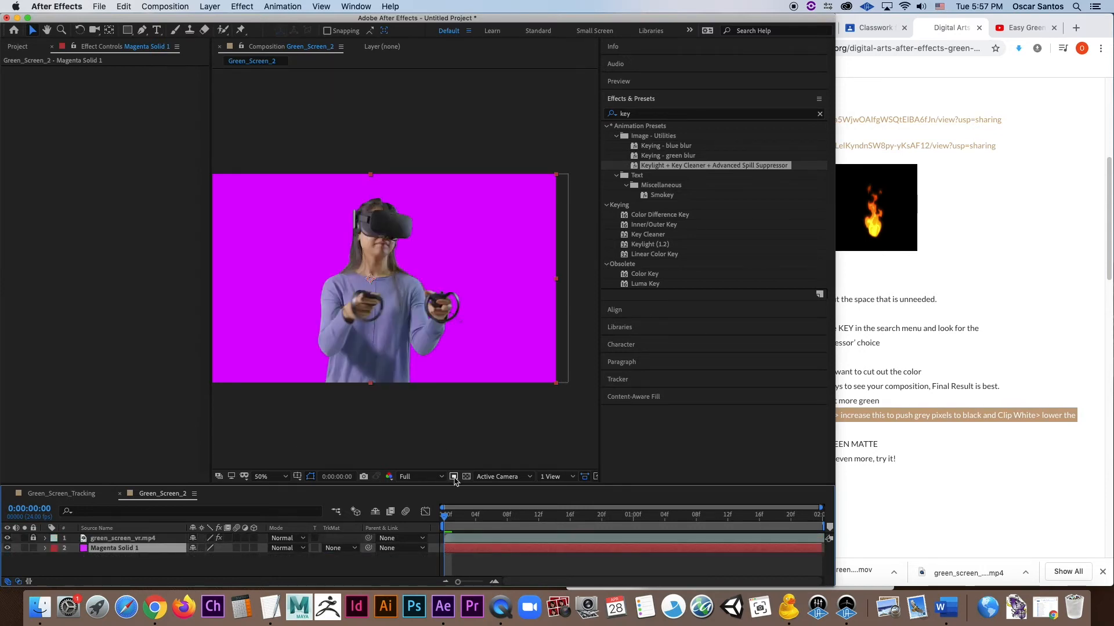
Scrub through the timeline and check the keyed woman against the magenta background with the whole frame centred.
drag(447, 515, 445, 548)
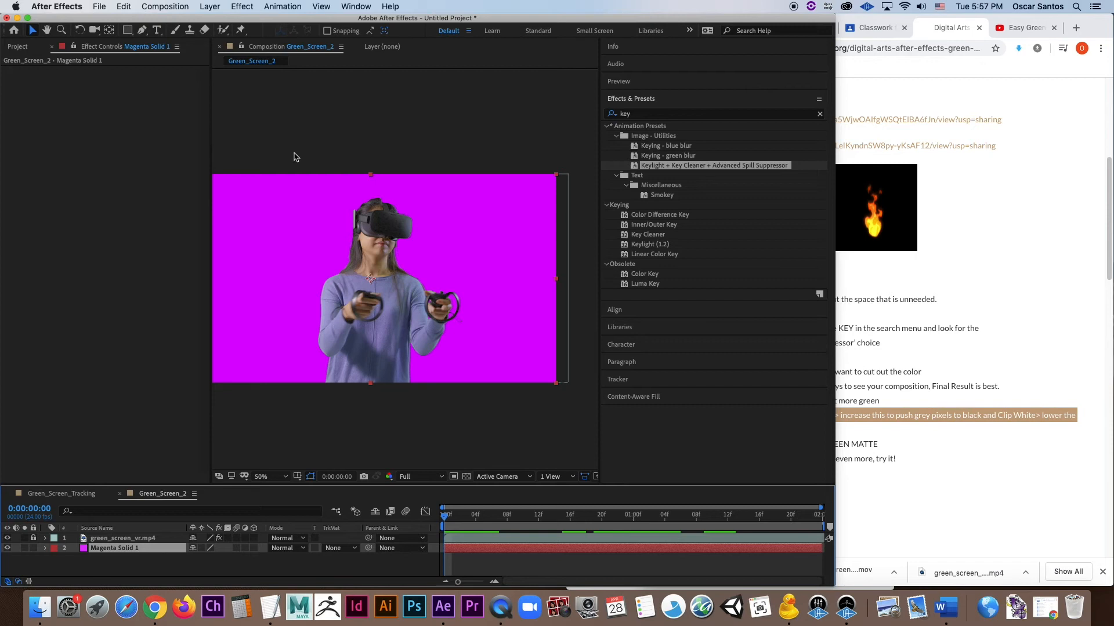
click(315, 405)
key(h)
mouse_move(341, 407)
mouse_down()
mouse_move(388, 402)
mouse_move(346, 402)
mouse_up()
key(v)
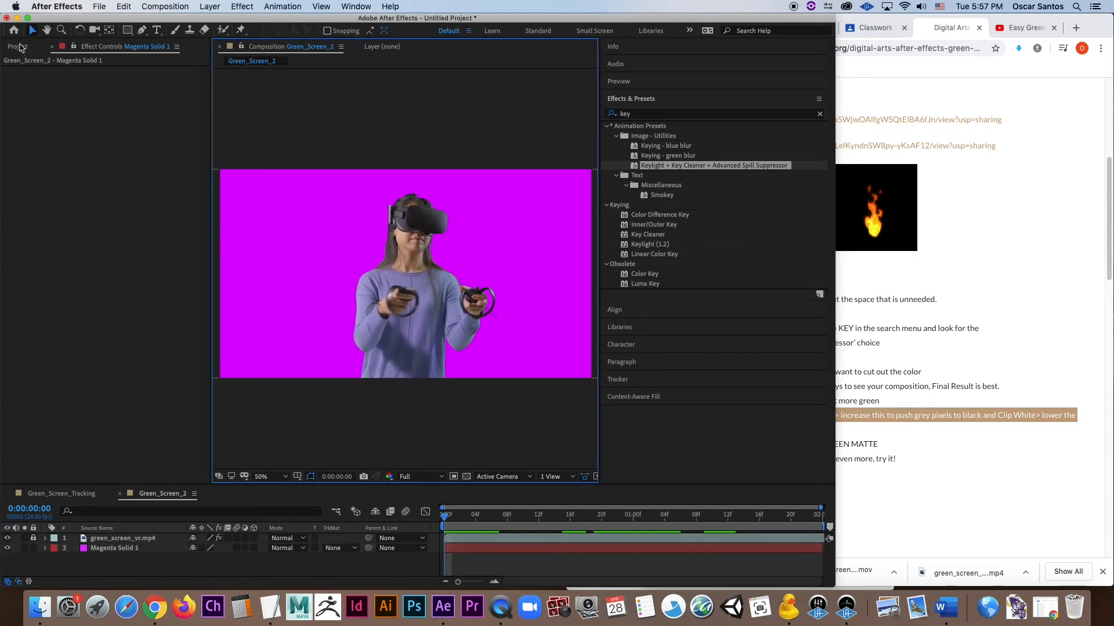
Show the project's items, then switch to Chrome and read the Motion Tracking & Nulls instructions.
click(19, 47)
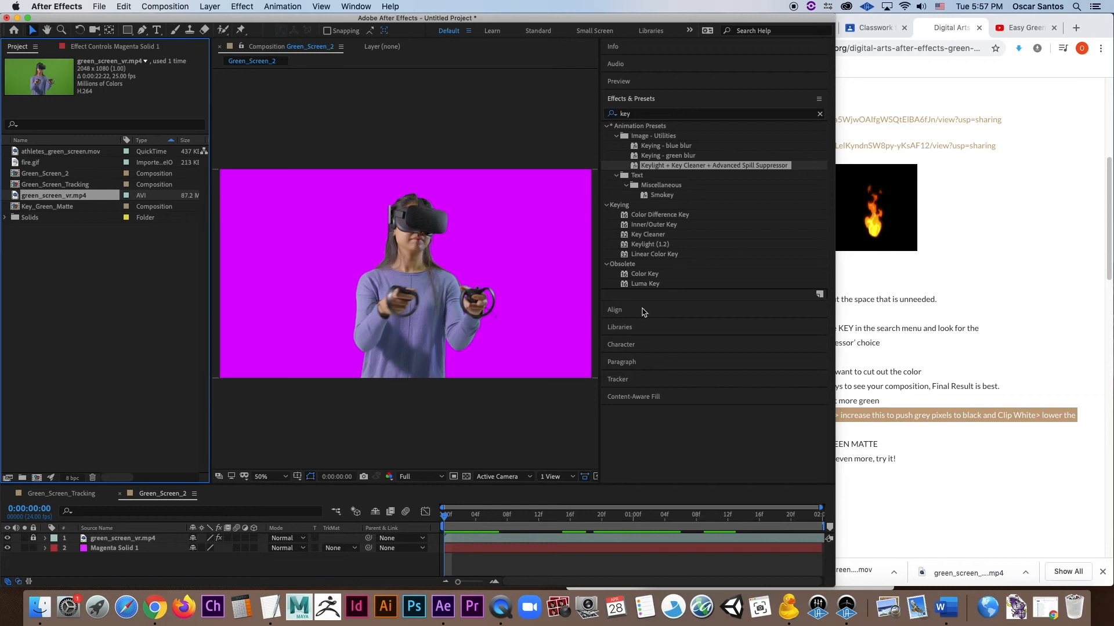
click(955, 432)
scroll(949, 430, down, 3)
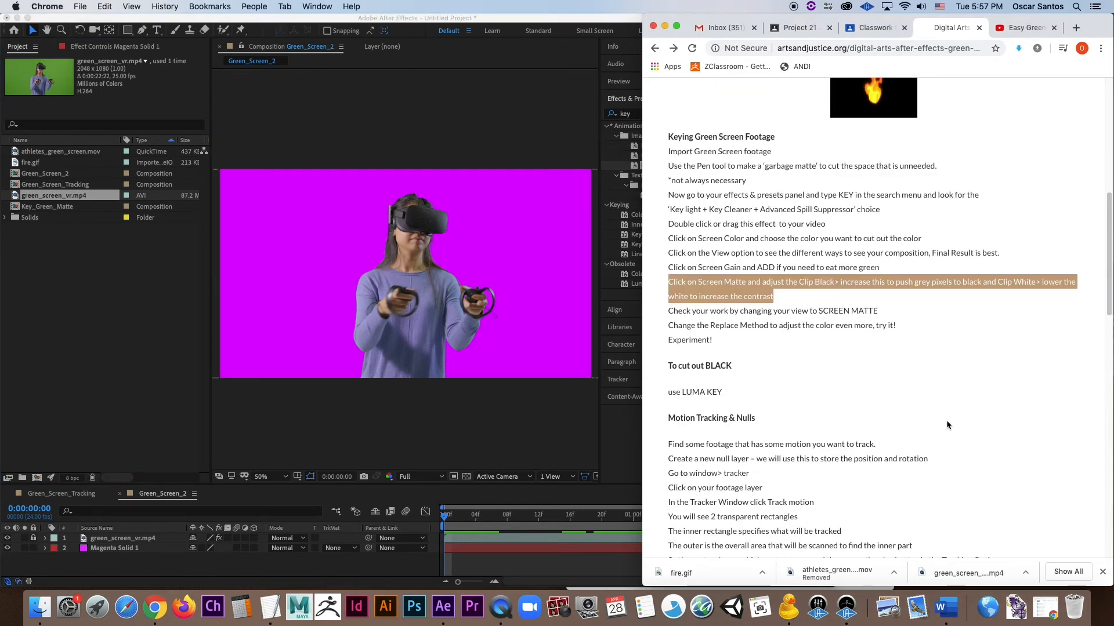
scroll(945, 417, down, 2)
scroll(945, 416, down, 2)
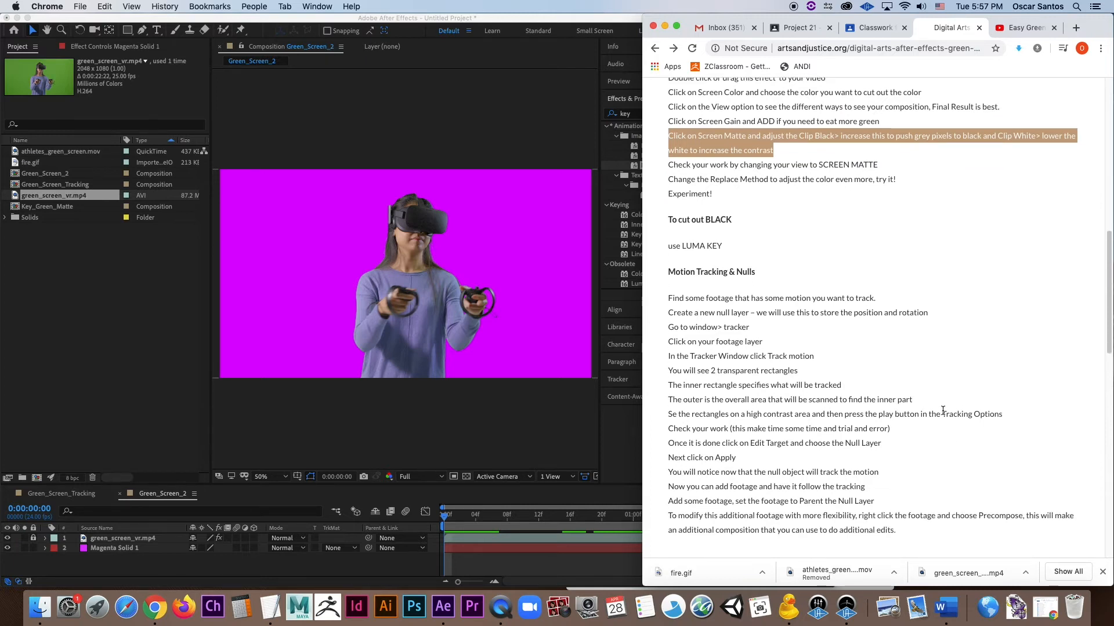
scroll(738, 297, down, 1)
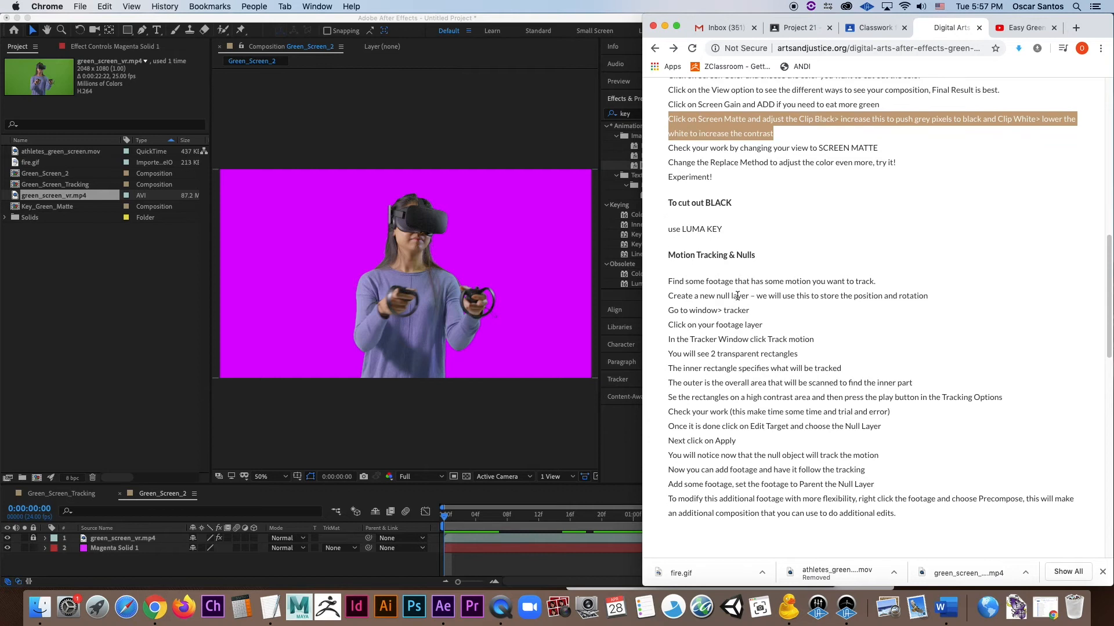
Switch back to After Effects, select fire.gif in the project and scrub the VR footage to examine the hand controllers' motion.
click(458, 523)
drag(445, 518, 483, 522)
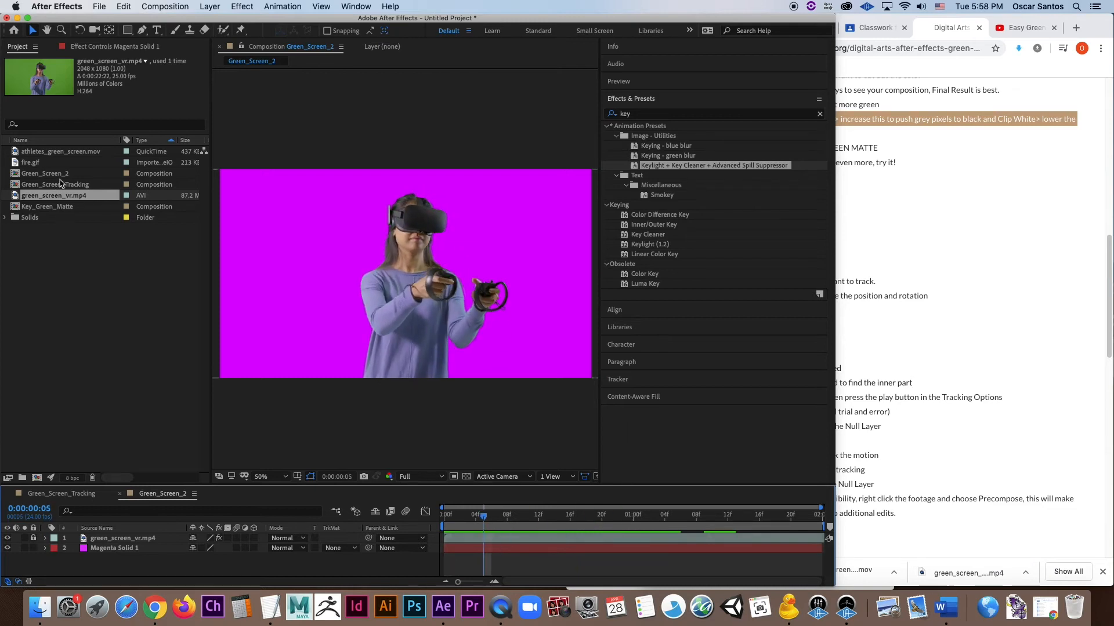
click(32, 163)
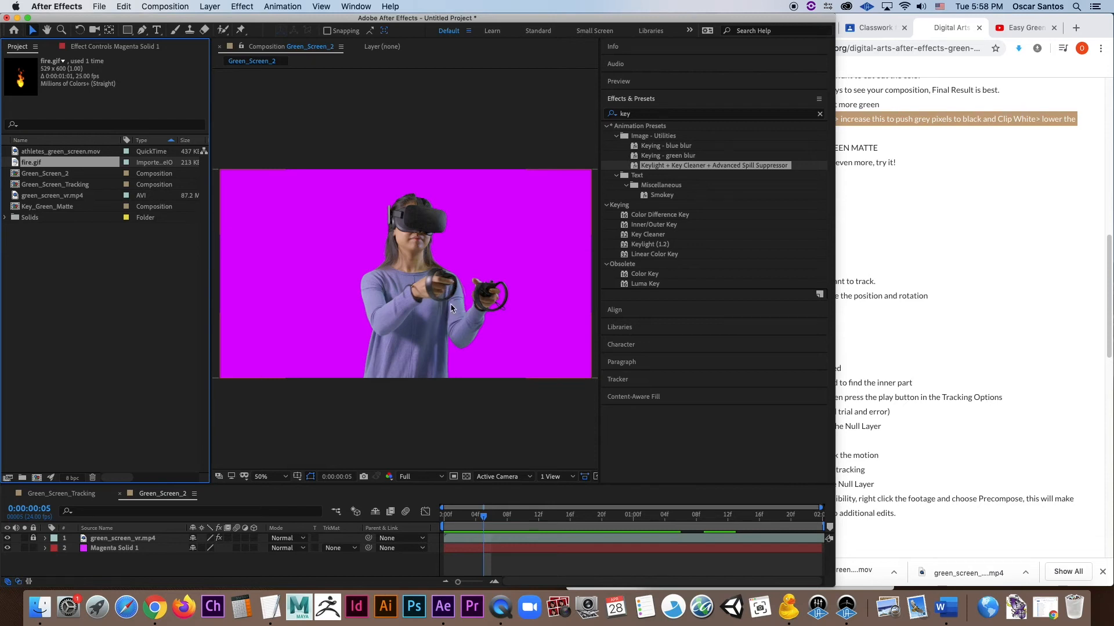
drag(484, 518, 554, 522)
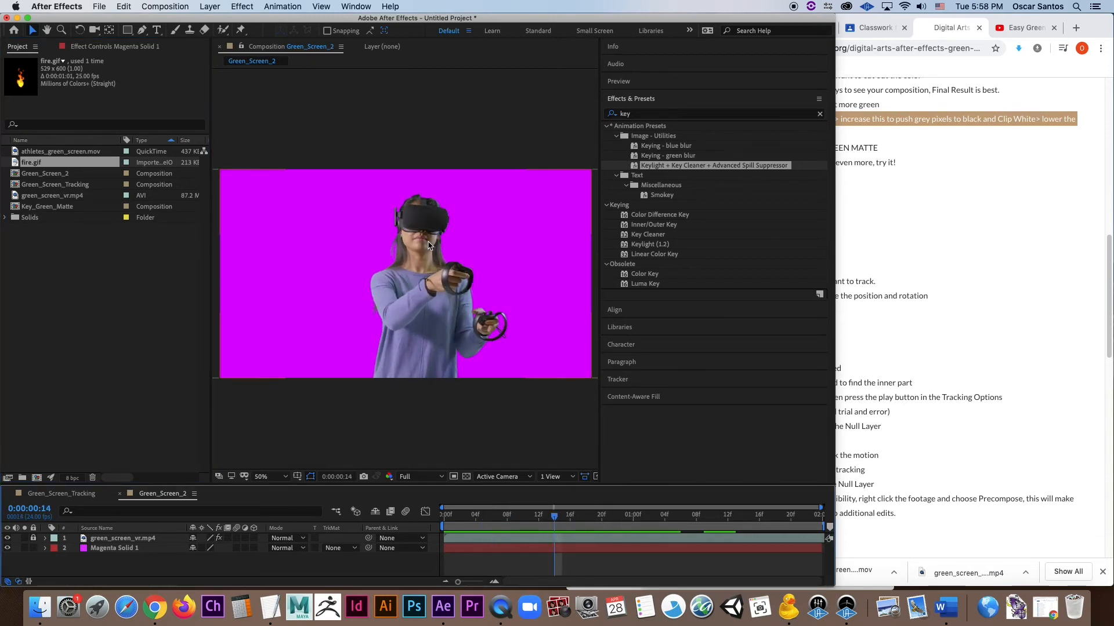
drag(555, 518, 465, 538)
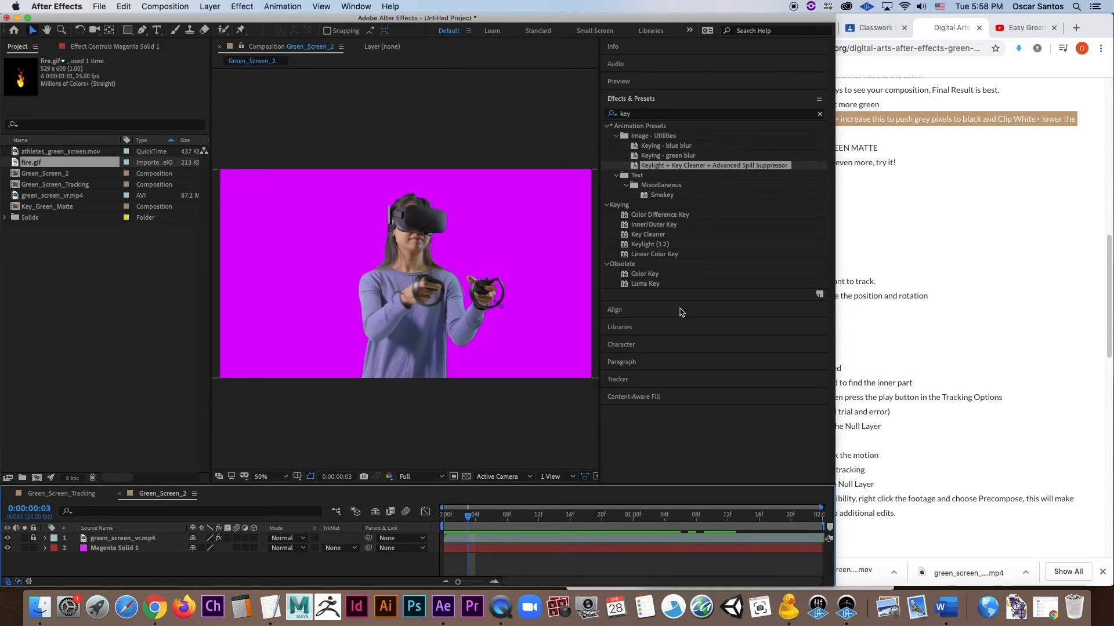
Show the rest of the Motion Tracking & Nulls instructions in Chrome, then switch back to After Effects and lock the magenta solid layer.
click(925, 308)
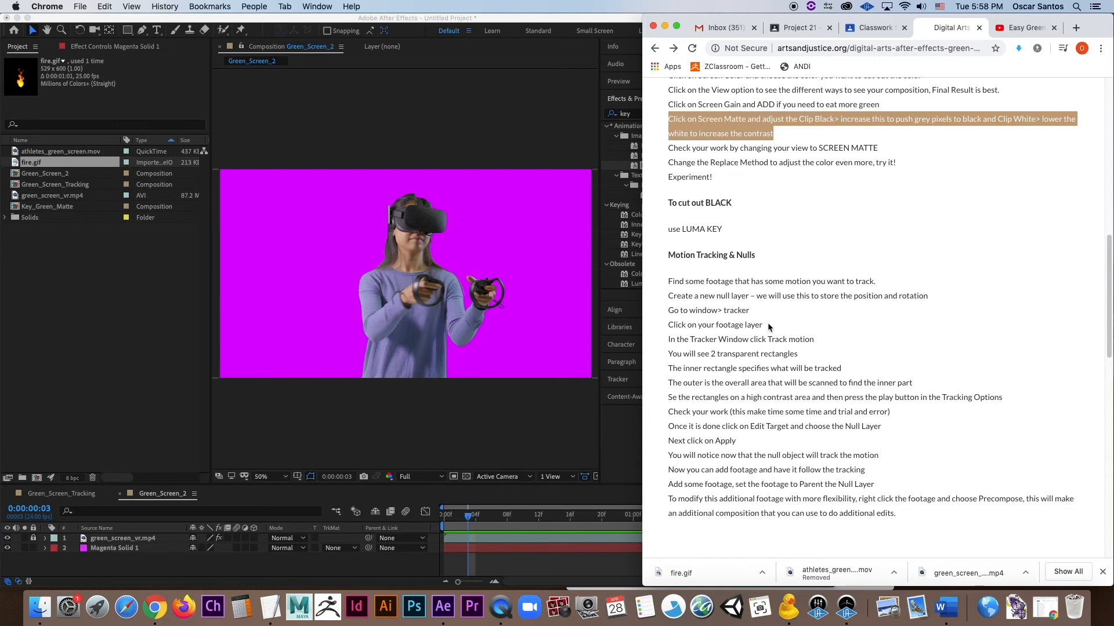
scroll(768, 323, down, 2)
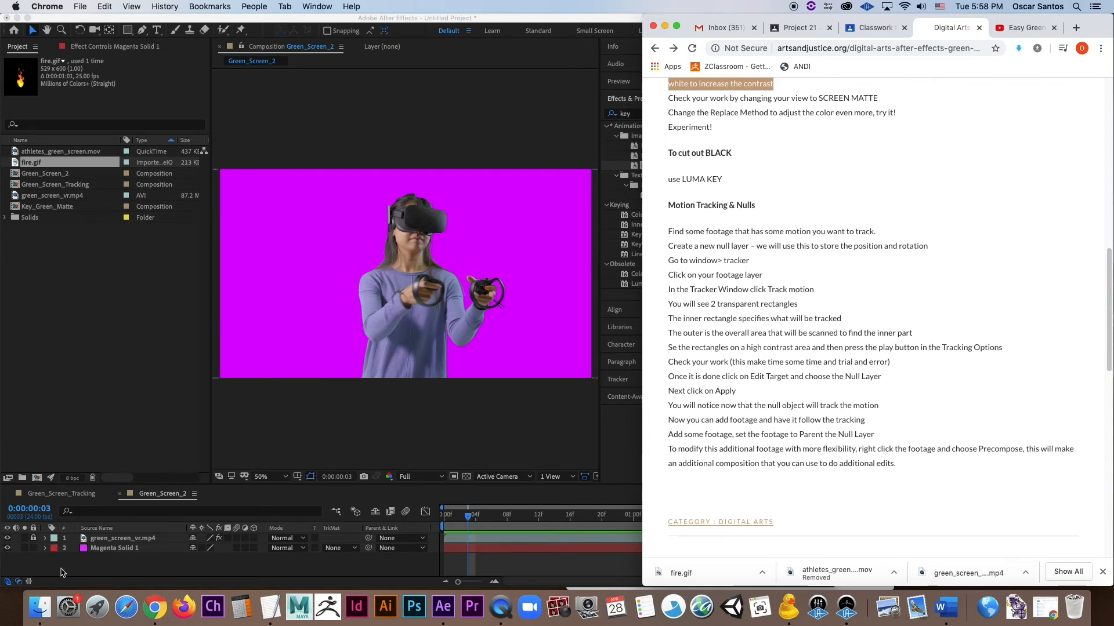
click(35, 554)
drag(831, 581, 635, 584)
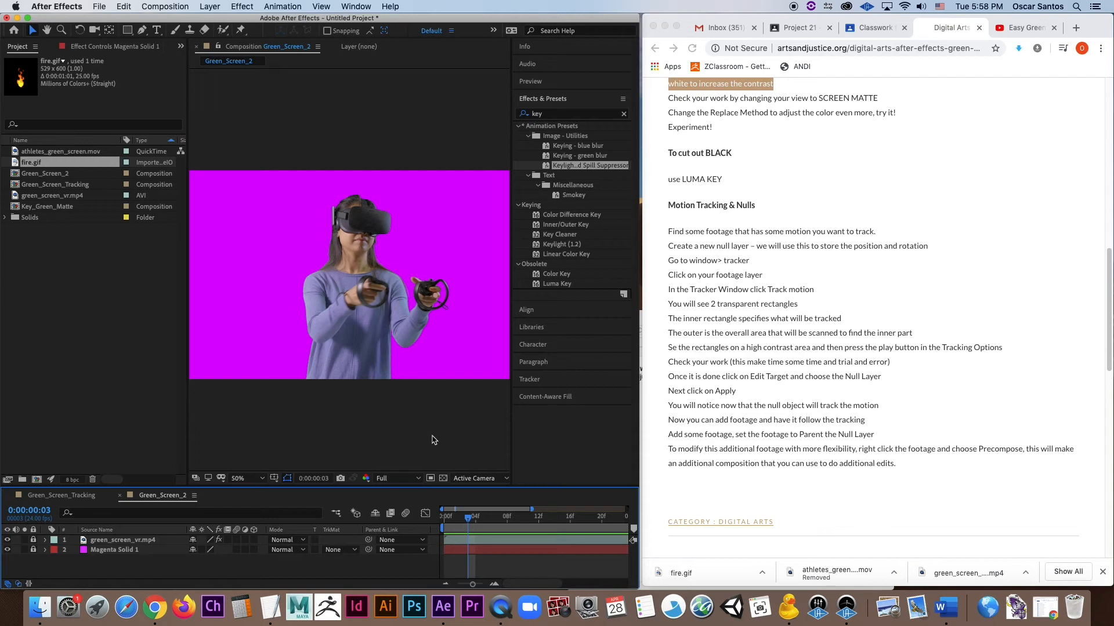
Add a new null object to the Green_Screen_2 composition and display the Tracker controls.
right_click(107, 569)
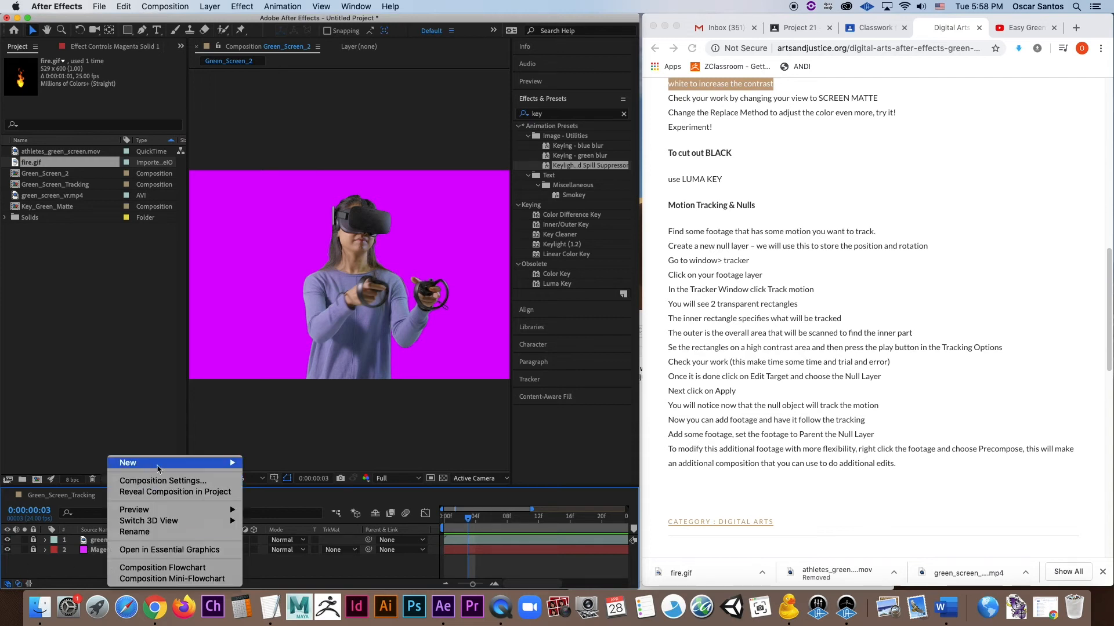
mouse_move(157, 466)
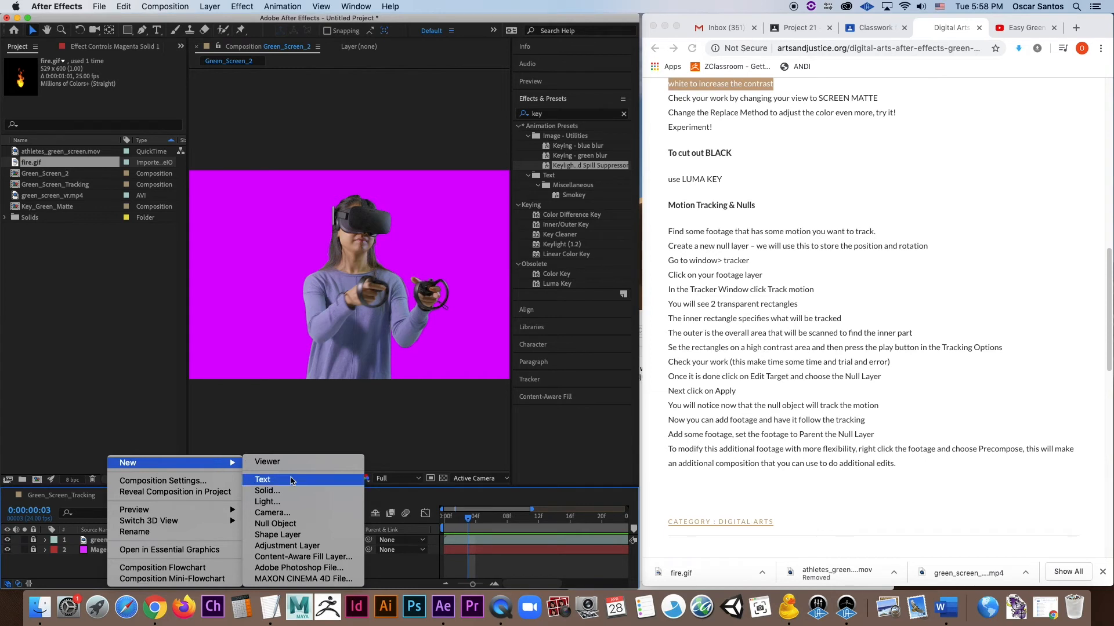
click(297, 529)
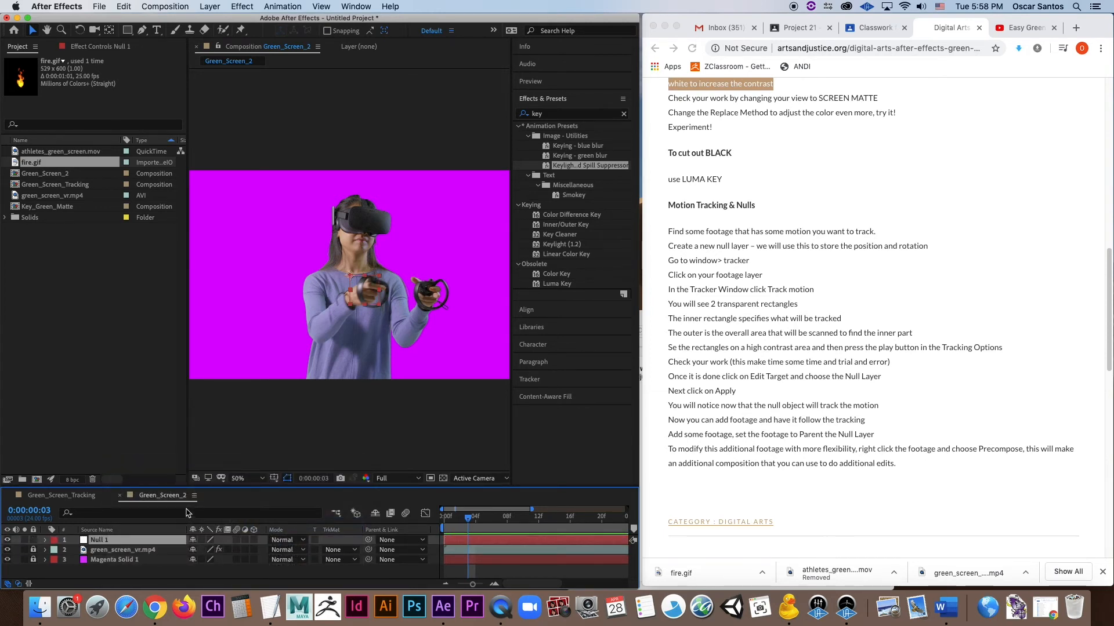
click(356, 6)
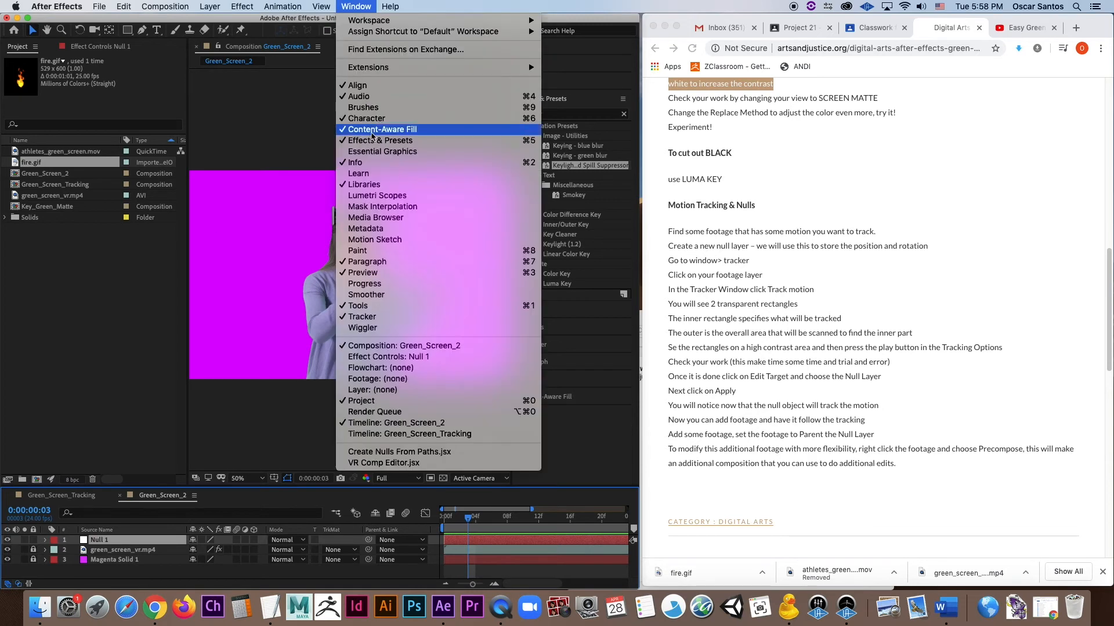
click(374, 318)
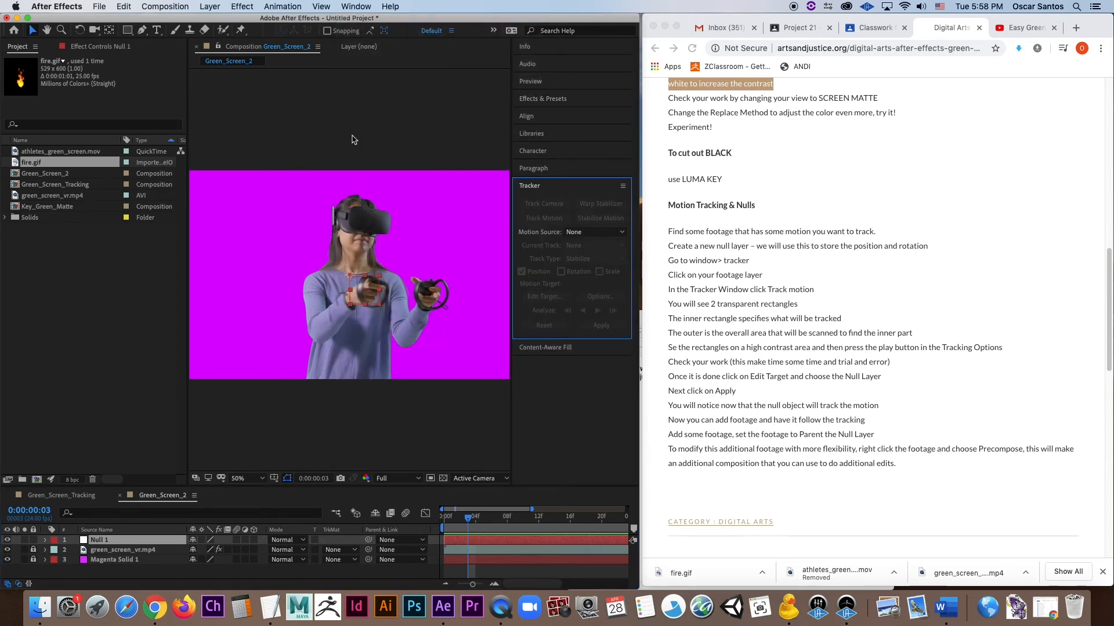
Unlock the green_screen_vr.mp4 layer and start Track Motion on it.
click(580, 232)
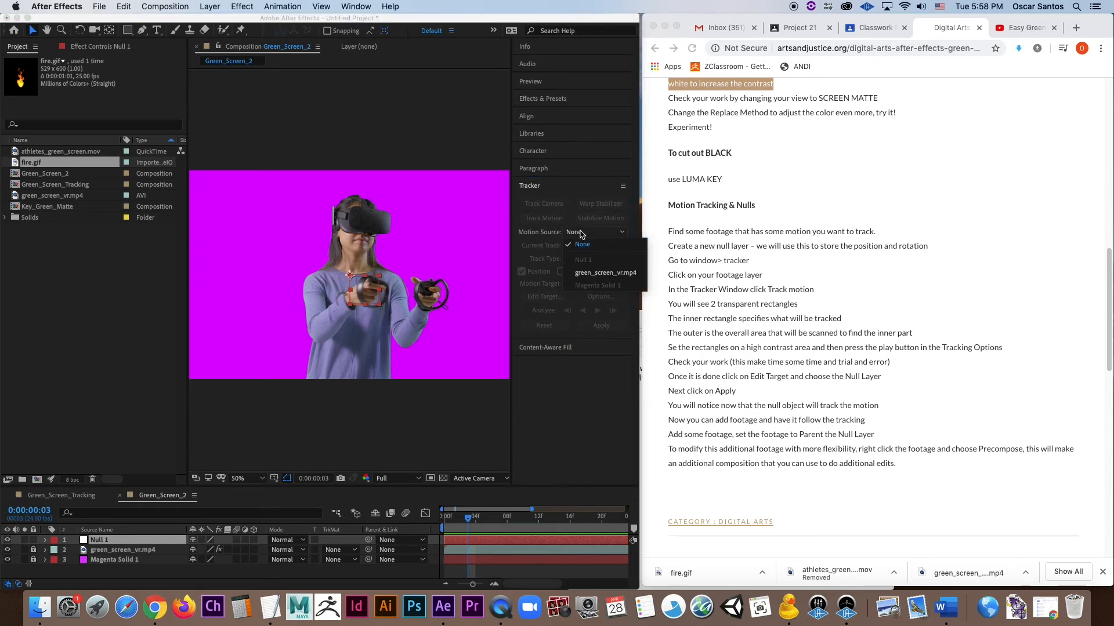
click(577, 196)
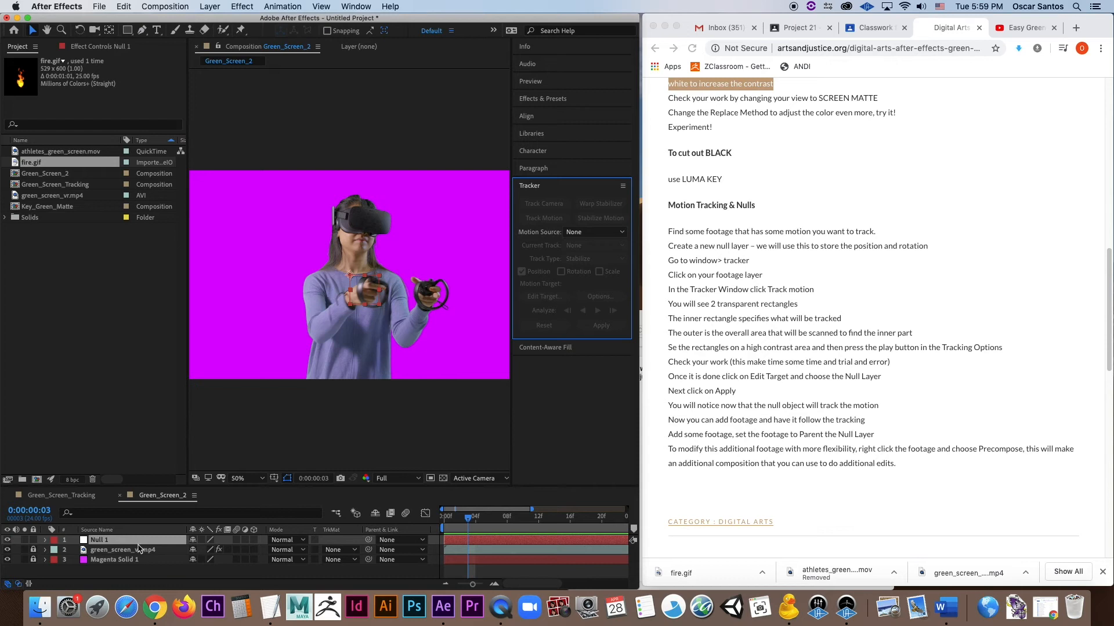
click(67, 556)
click(35, 549)
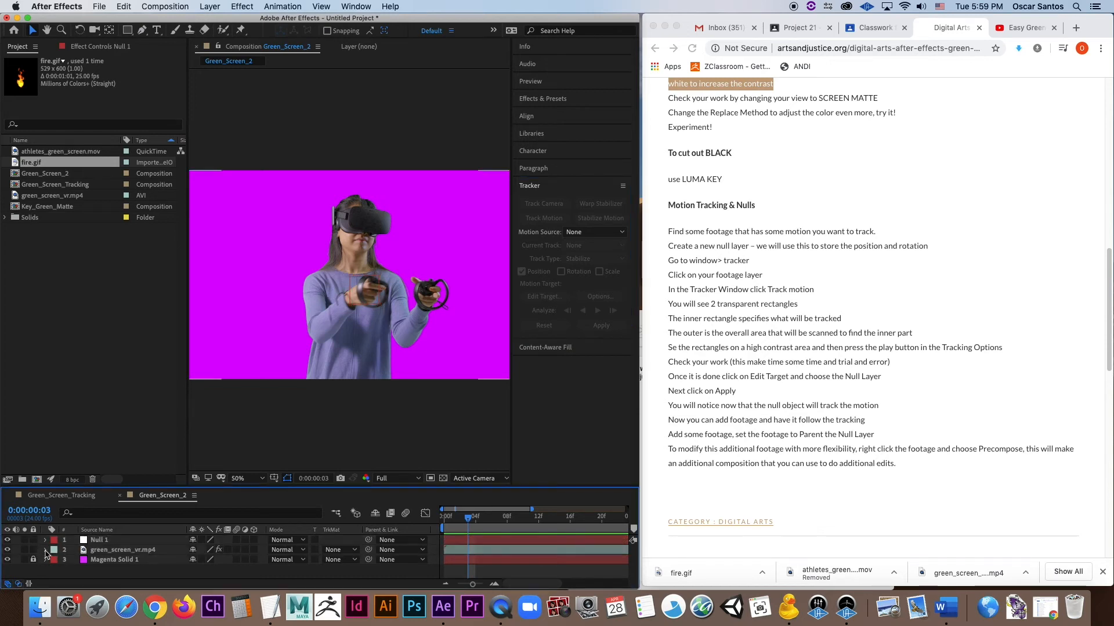
click(132, 552)
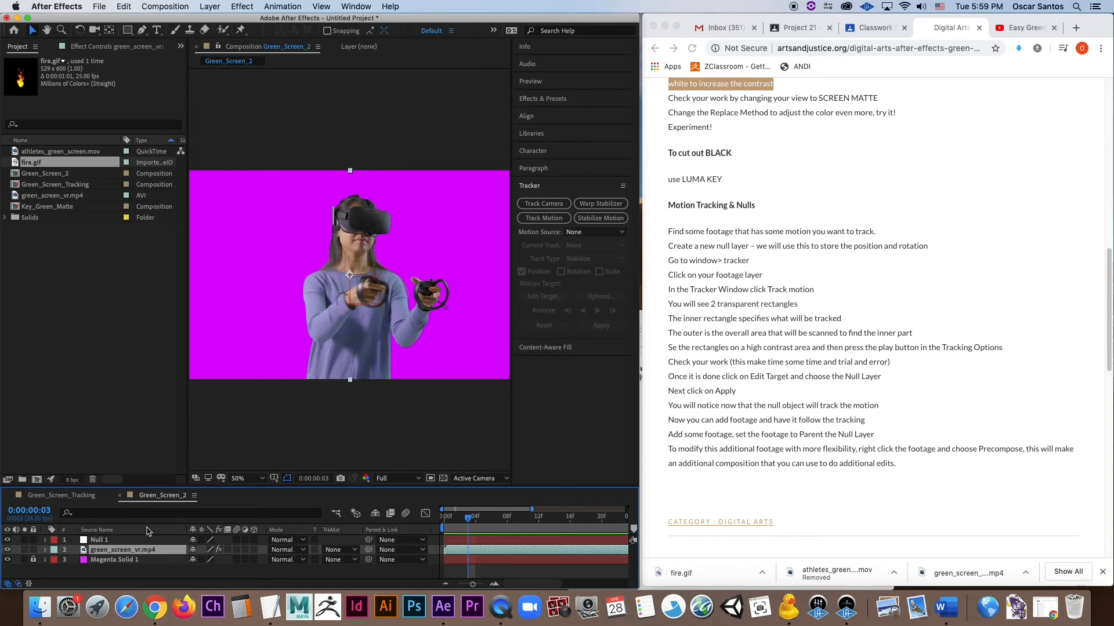
click(595, 235)
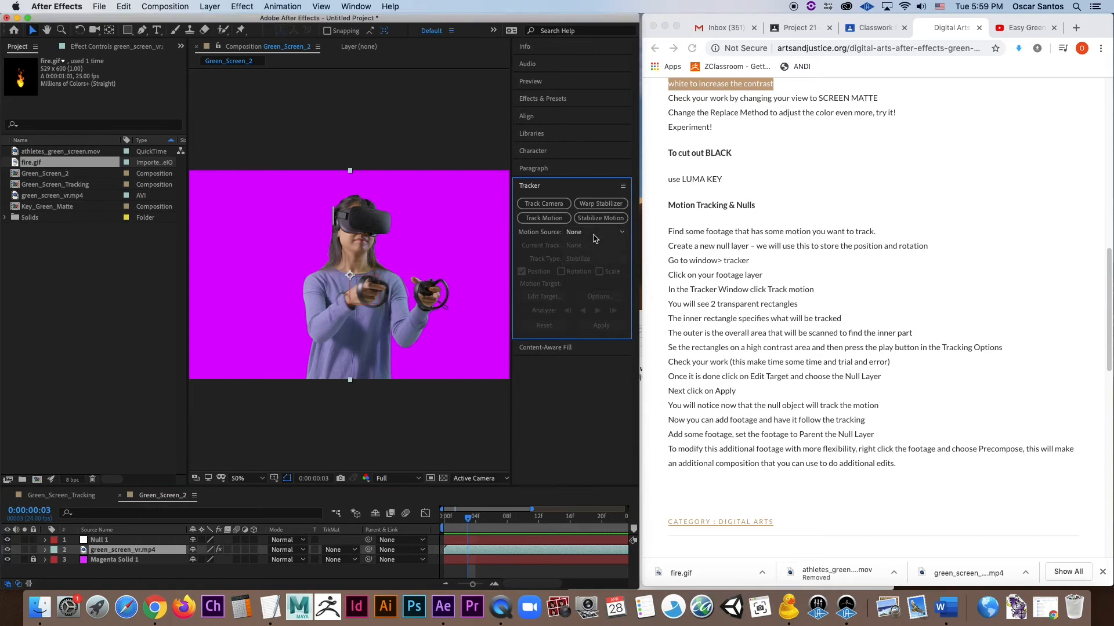
click(593, 240)
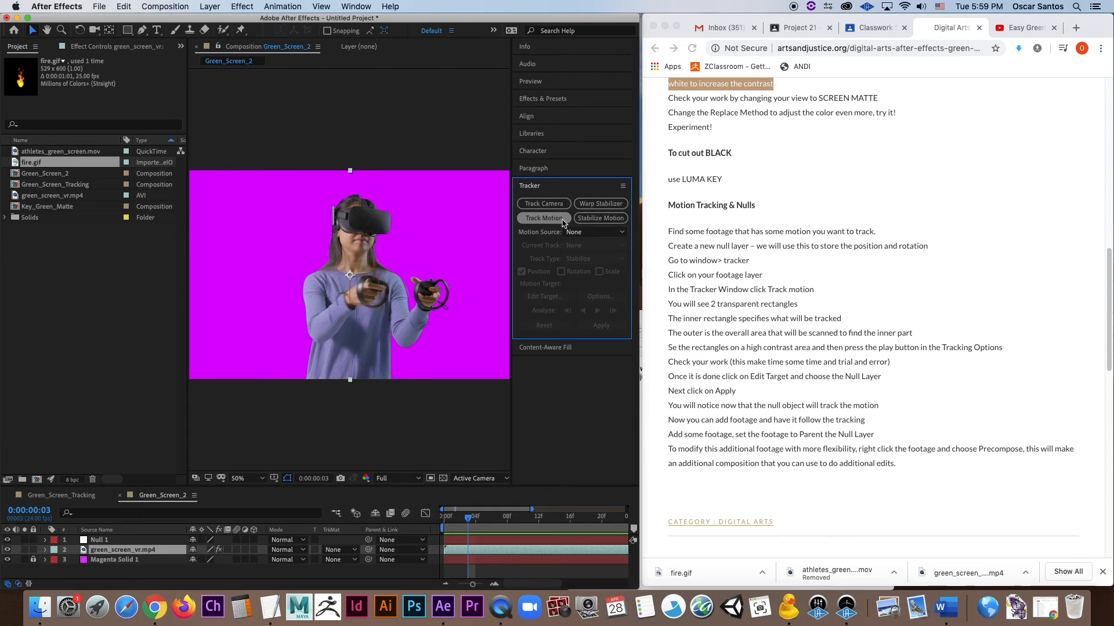
click(544, 219)
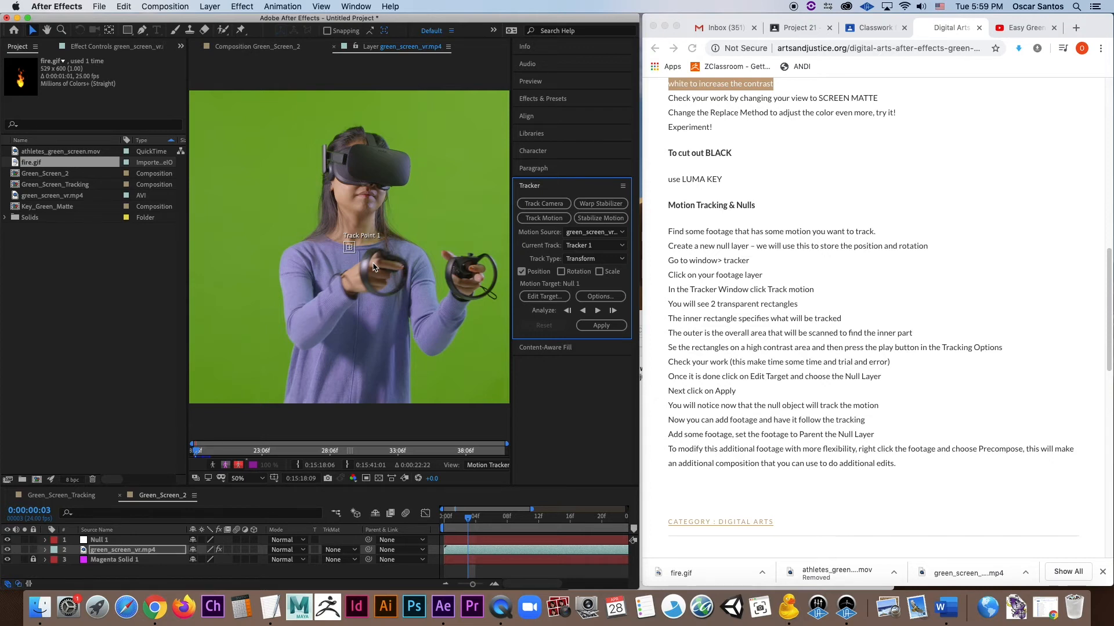
Move Track Point 1 from the woman's chest to her forehead above the headset and enlarge its outer search region.
click(350, 249)
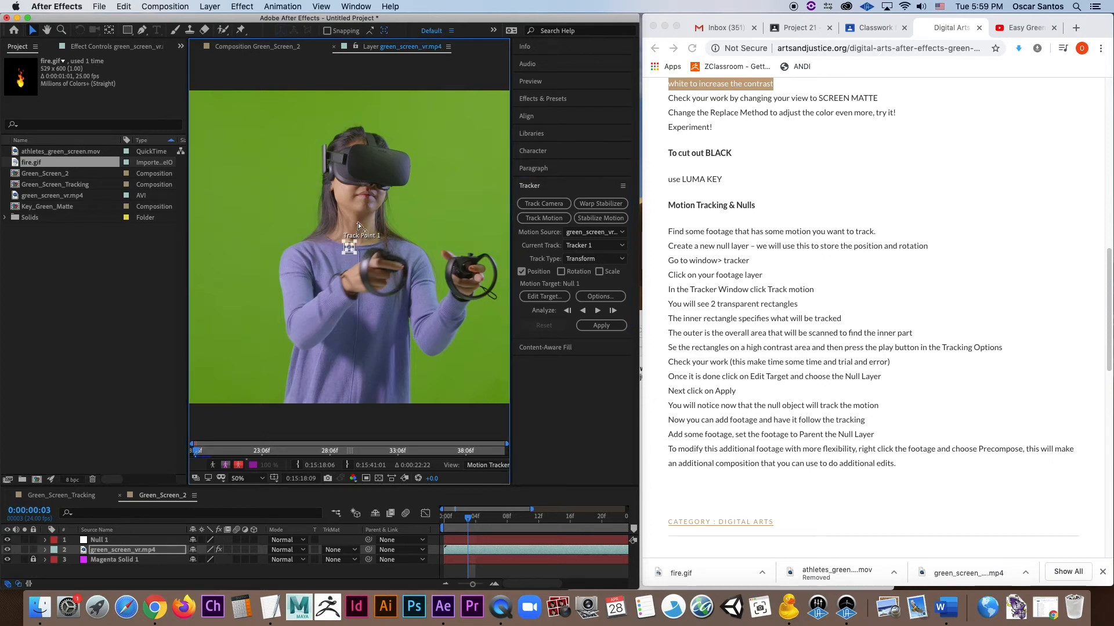
click(350, 250)
click(354, 245)
drag(355, 245, 391, 158)
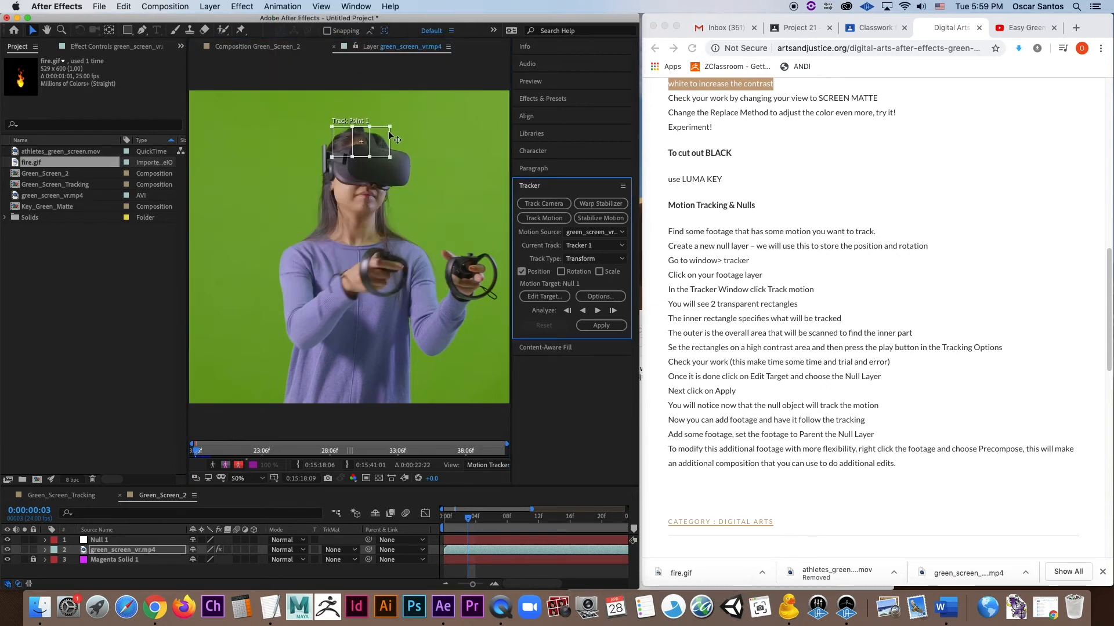
click(370, 127)
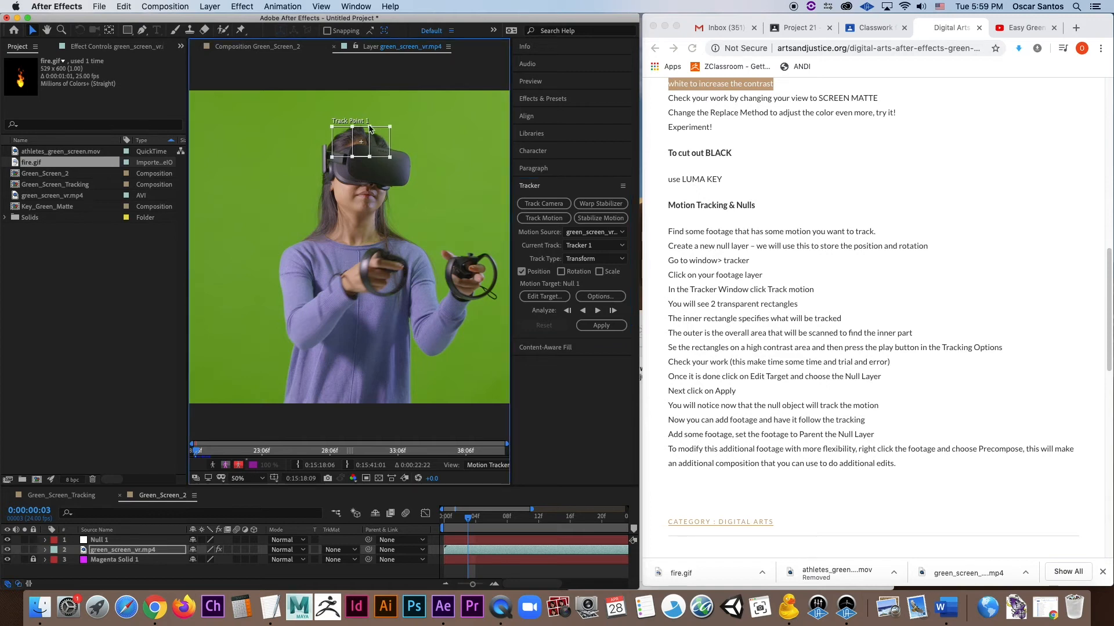
drag(369, 127, 391, 121)
click(390, 130)
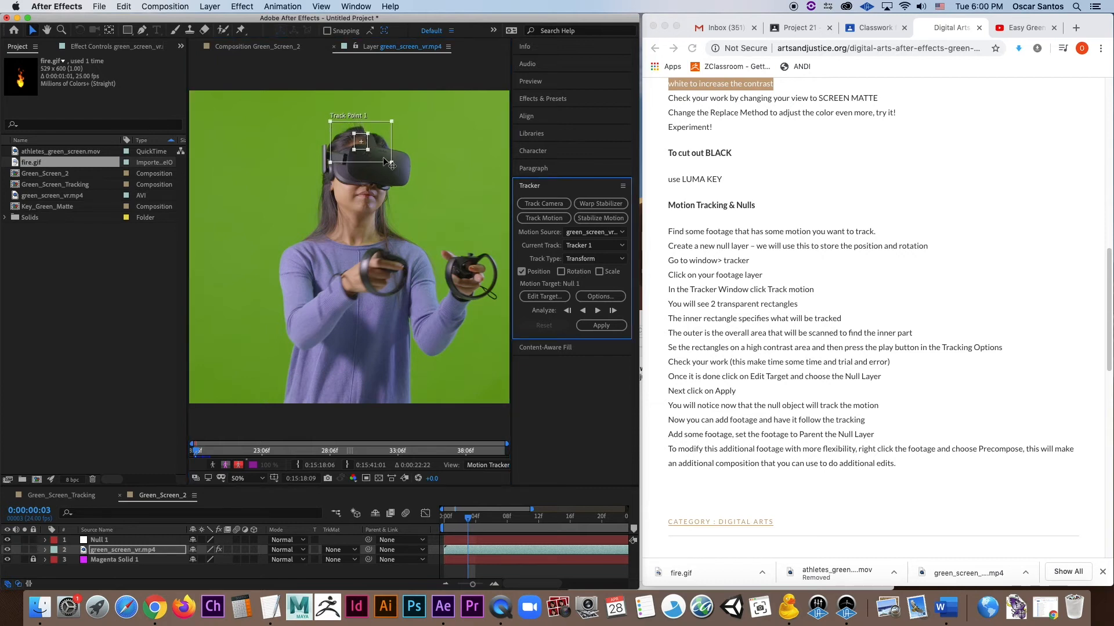
Fine-tune Track Point 1 on the forehead patch between hair and headset and shrink its inner feature region around that patch.
drag(367, 141, 362, 140)
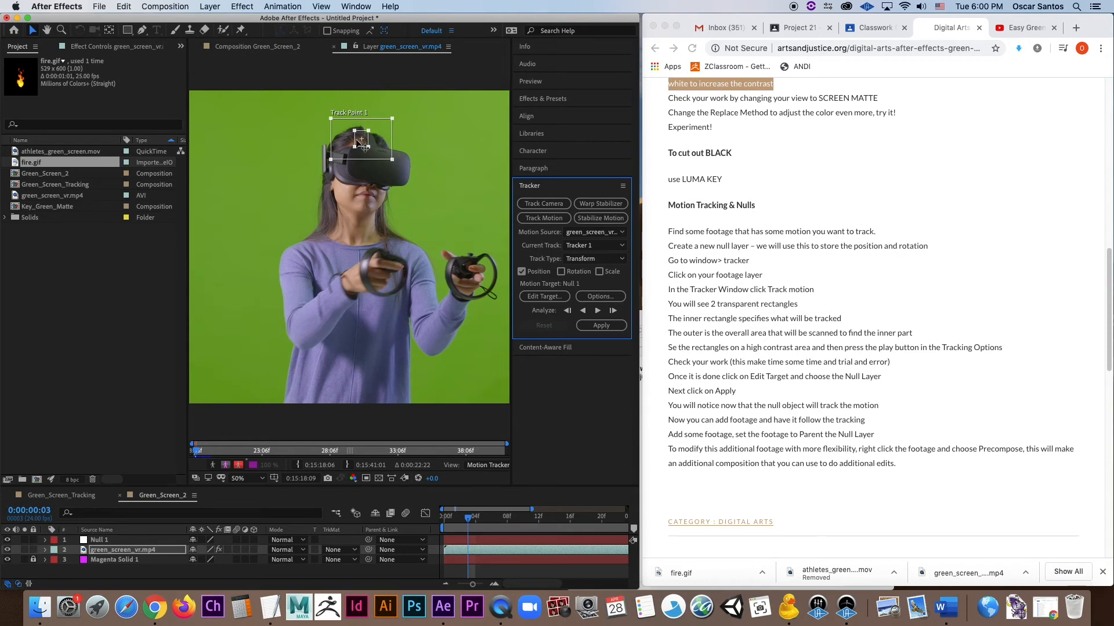
drag(363, 141, 374, 152)
scroll(365, 157, up, 5)
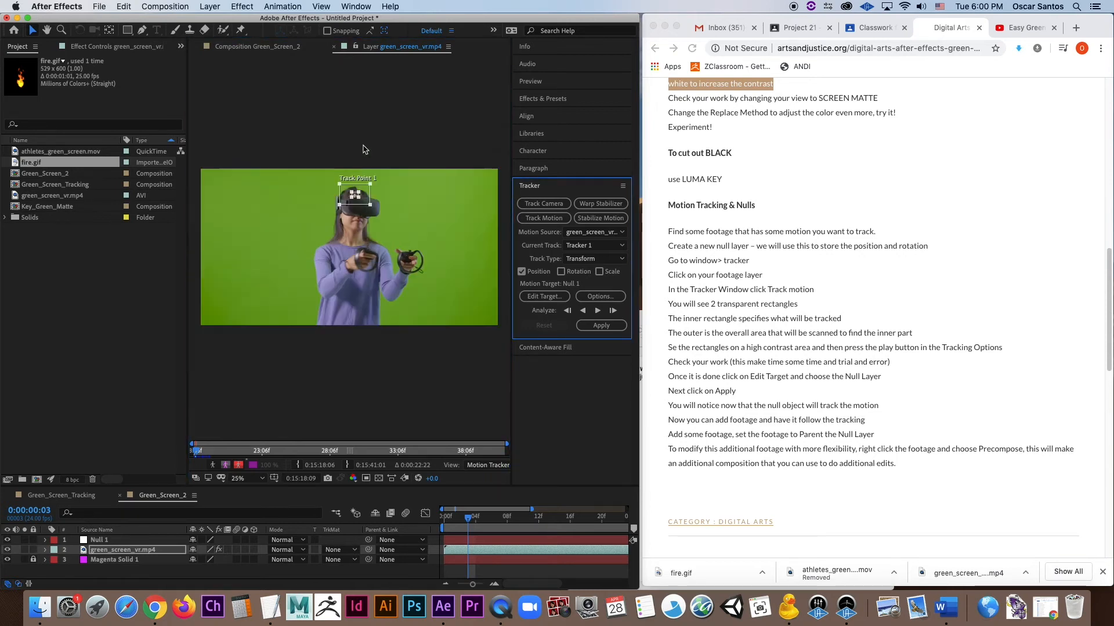
drag(355, 255, 394, 288)
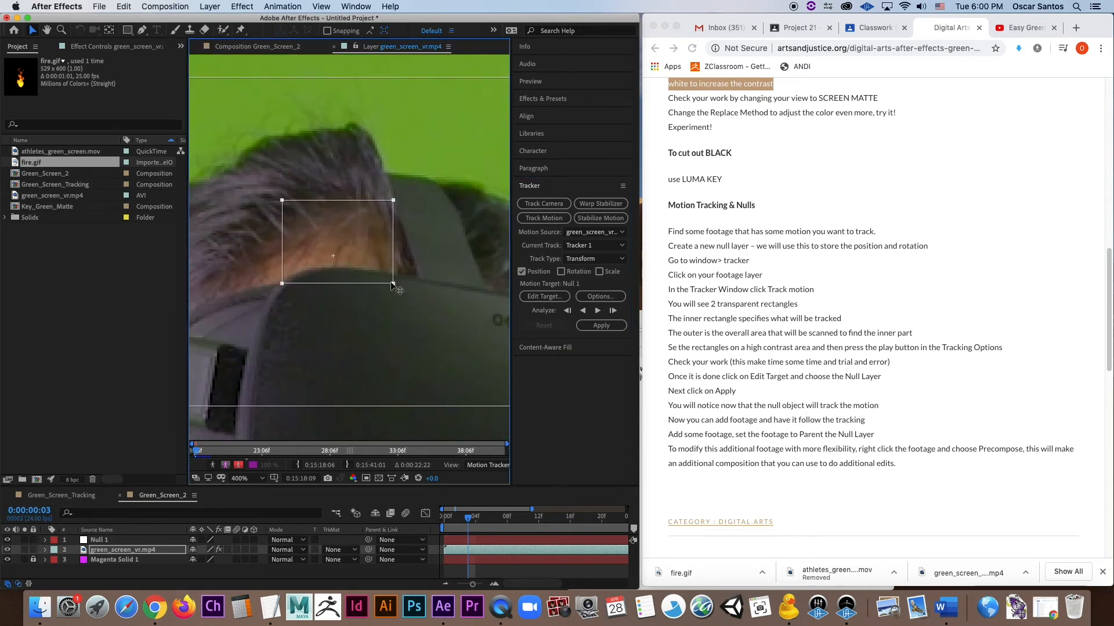
drag(394, 201, 369, 215)
drag(333, 253, 337, 252)
click(337, 256)
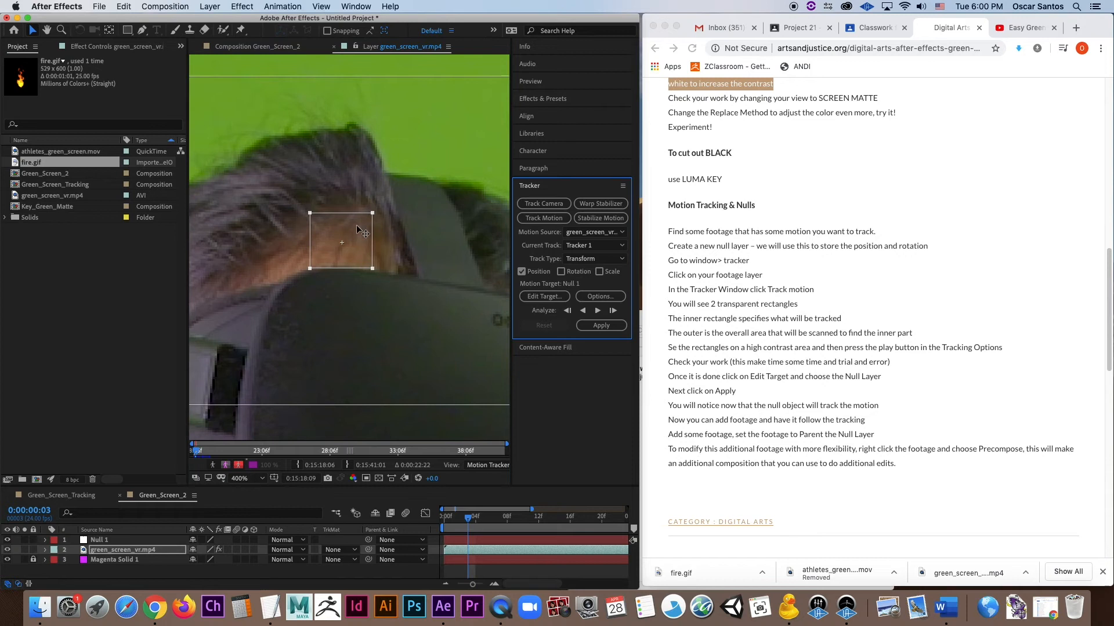
drag(372, 212, 363, 221)
scroll(369, 238, down, 2)
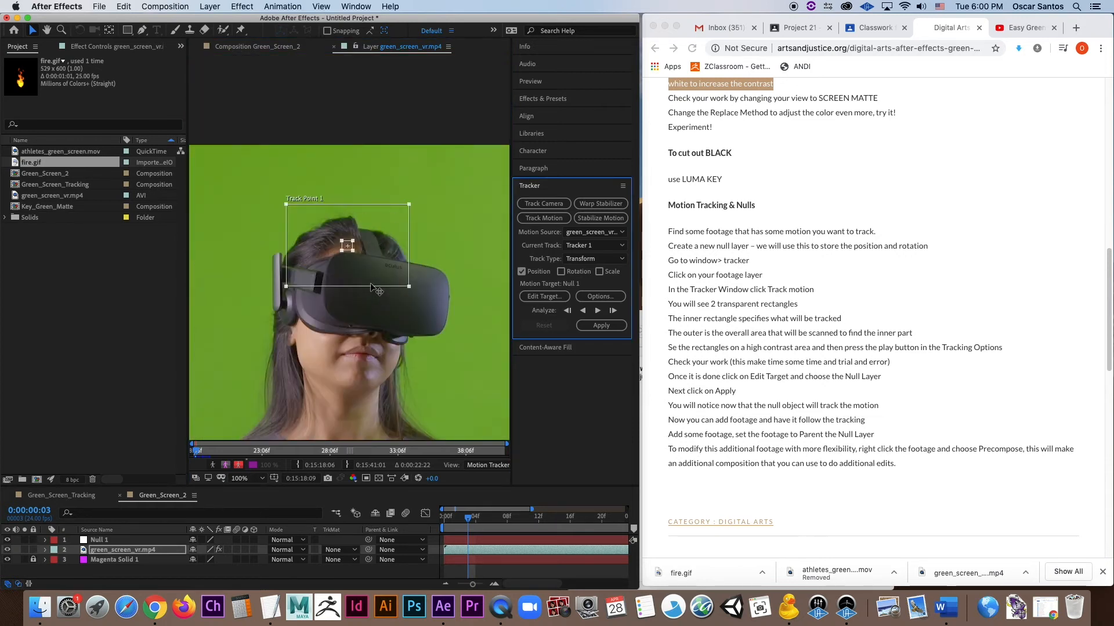
scroll(350, 276, down, 1)
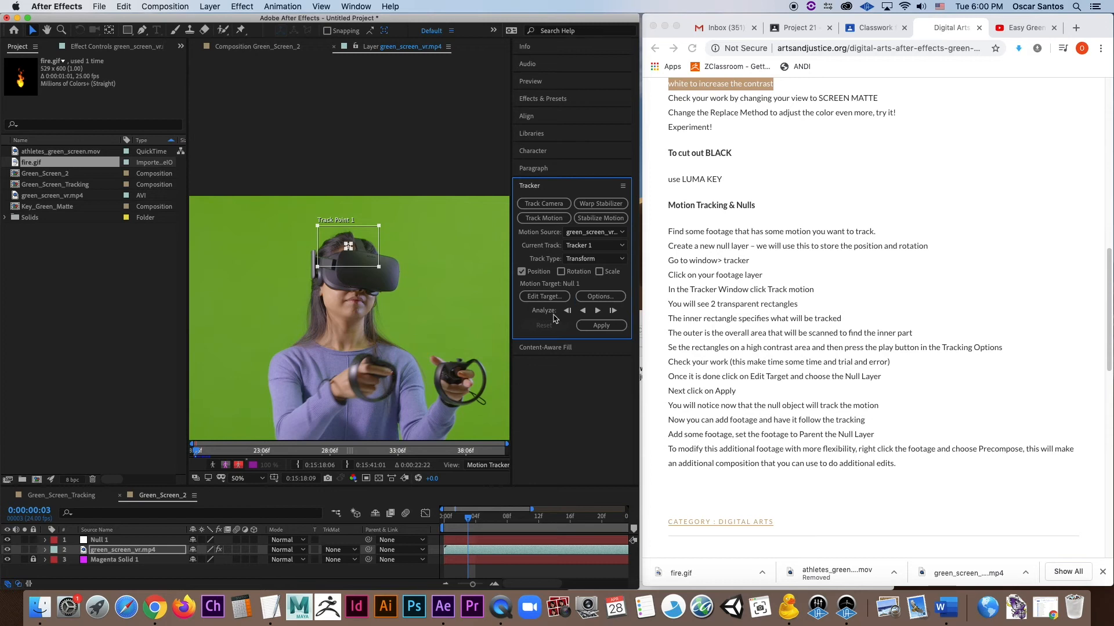
Analyze the motion forward from 0:00:00:00, stop the analysis at about 0:00:13:06, and return to the first frame.
drag(472, 530, 434, 530)
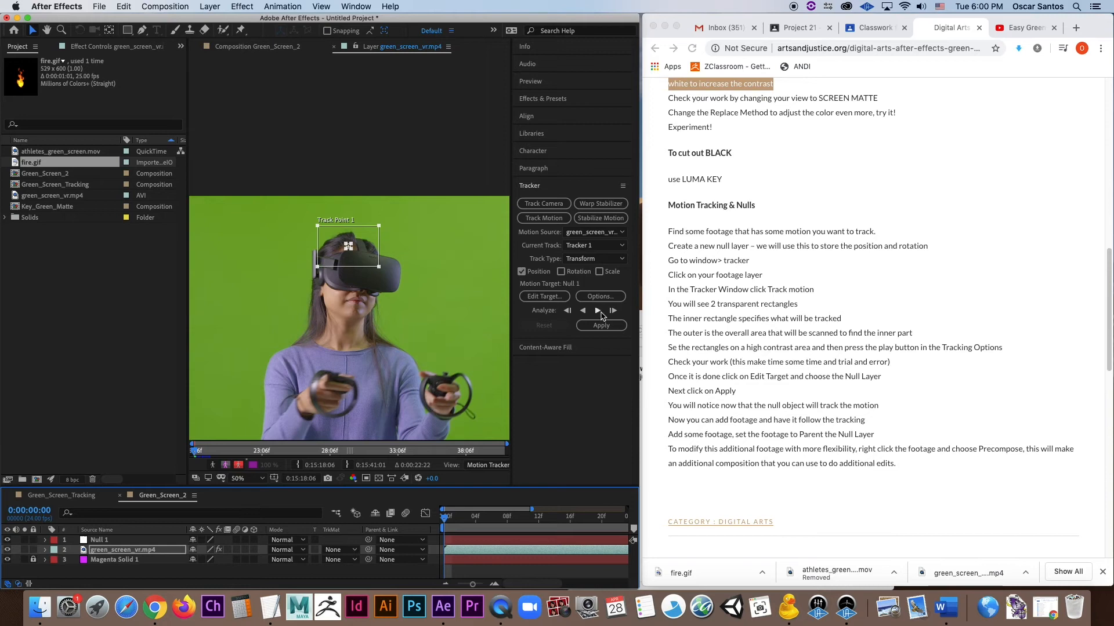
click(598, 311)
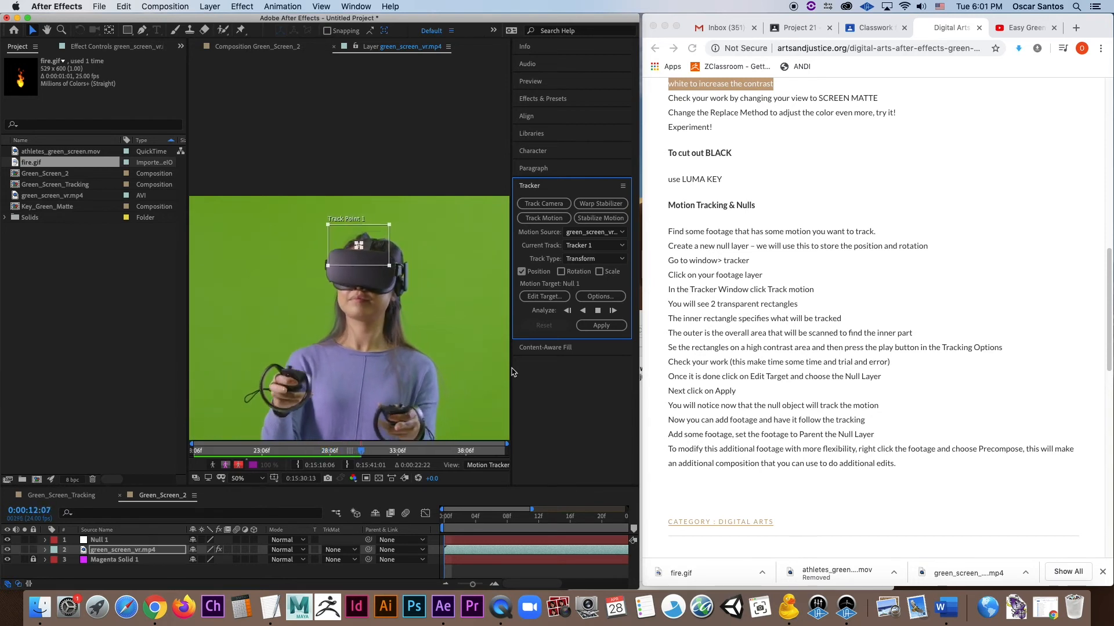
key(space)
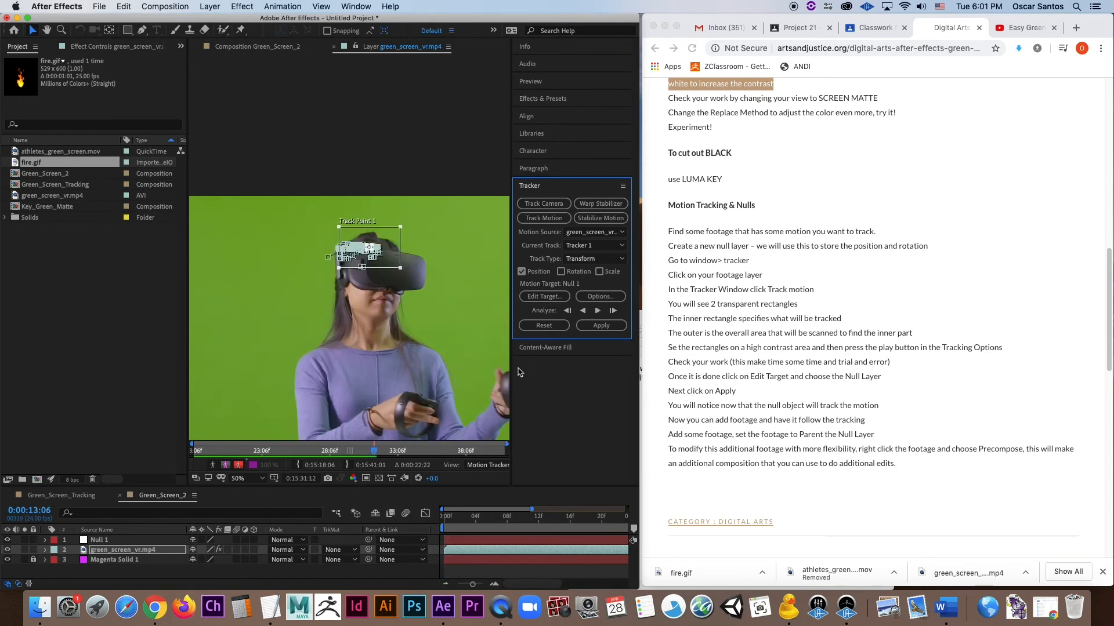
drag(374, 453, 191, 458)
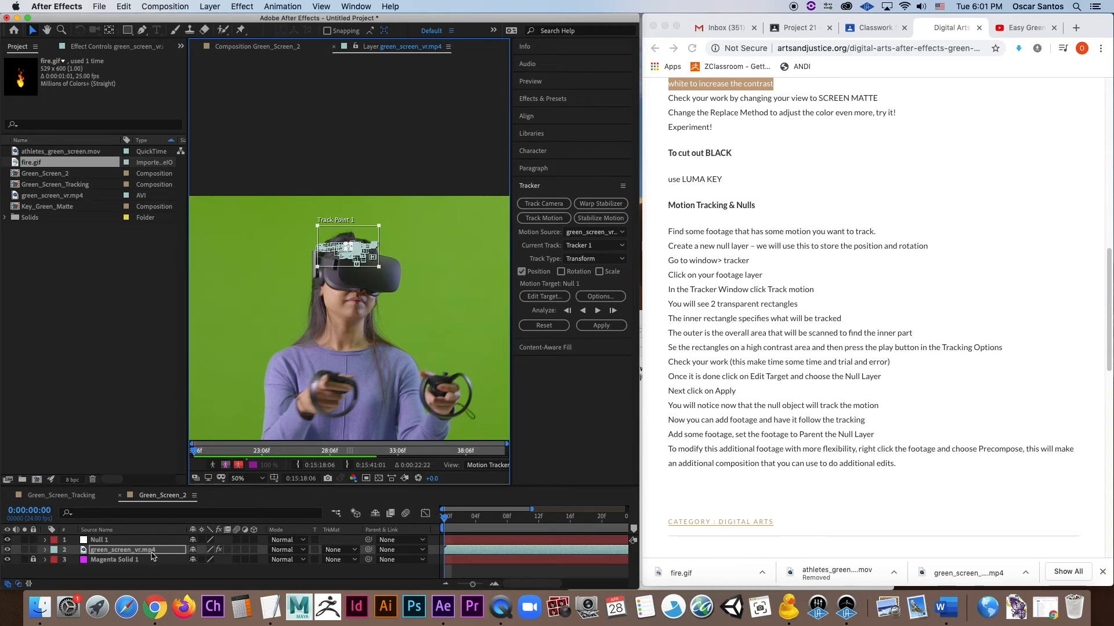
Select the null layer and set the motion target of the track to layer 1. Null 1.
click(116, 541)
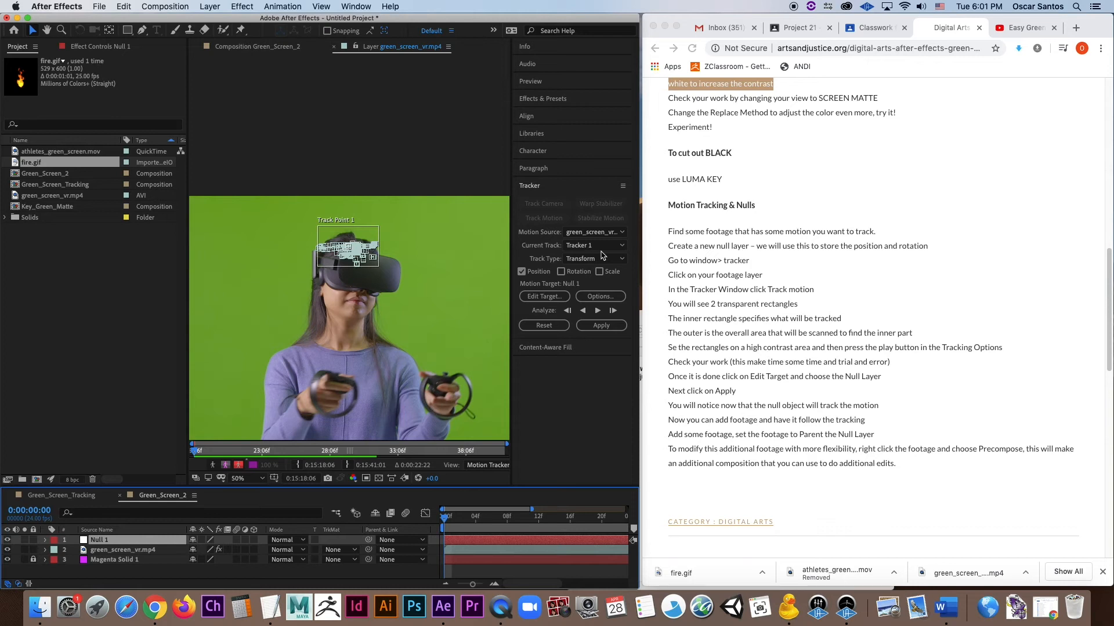
click(546, 298)
drag(345, 266, 430, 291)
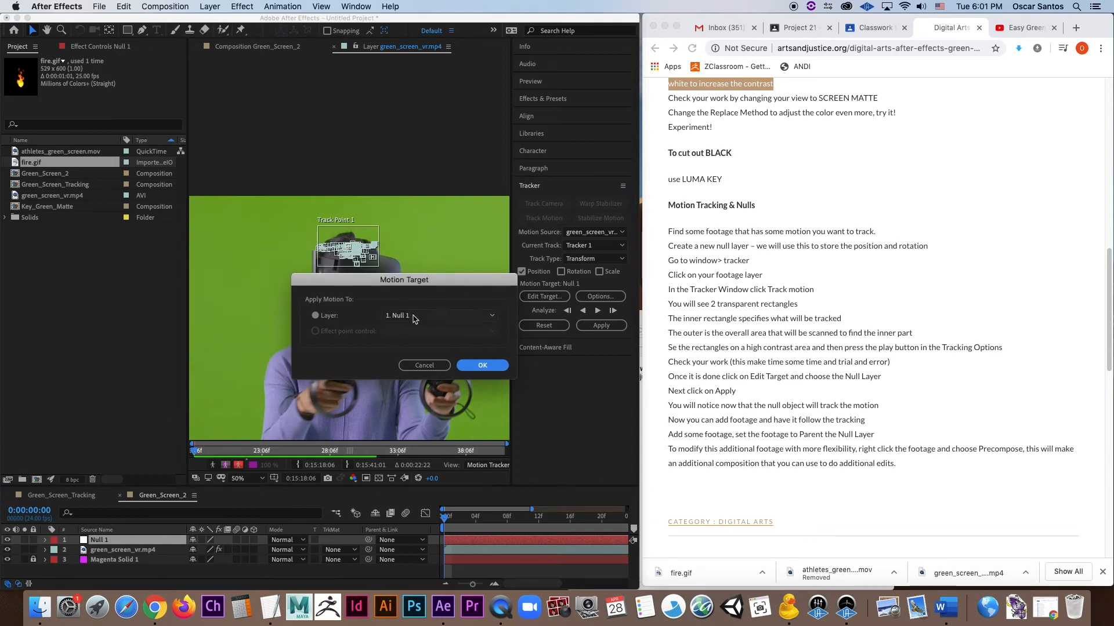
click(490, 368)
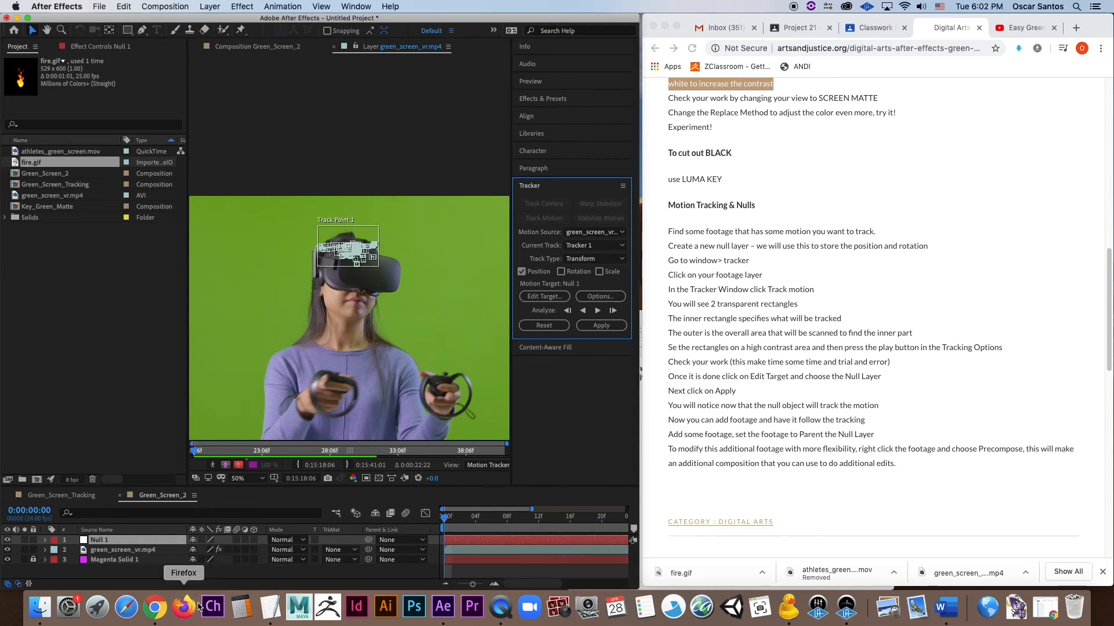
Apply the tracked motion to the null with the X and Y dimensions.
click(600, 327)
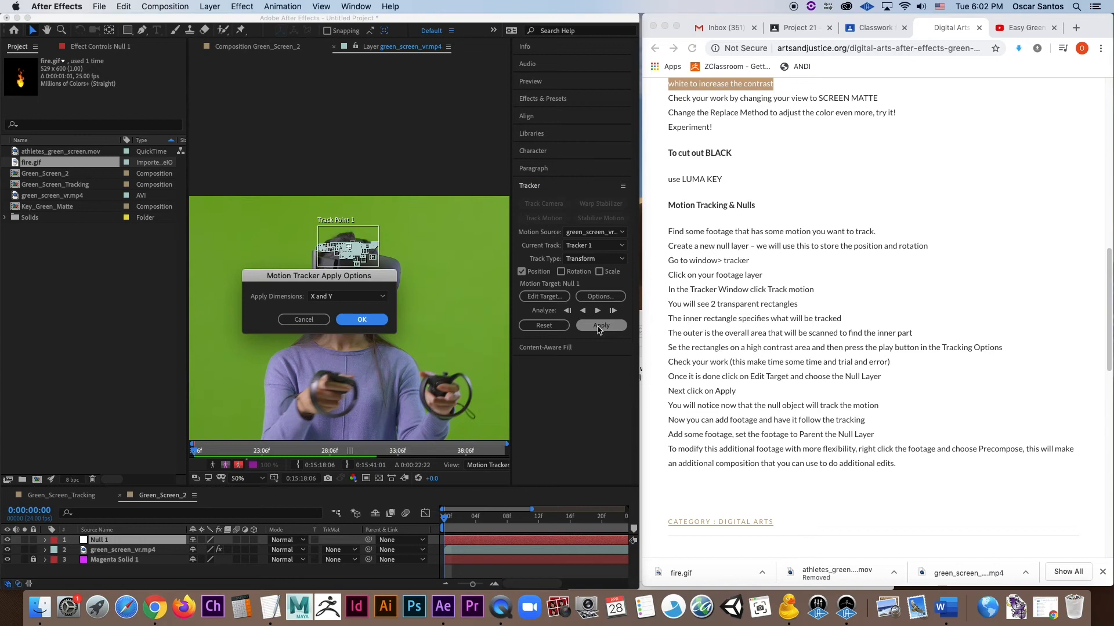
click(380, 296)
click(379, 296)
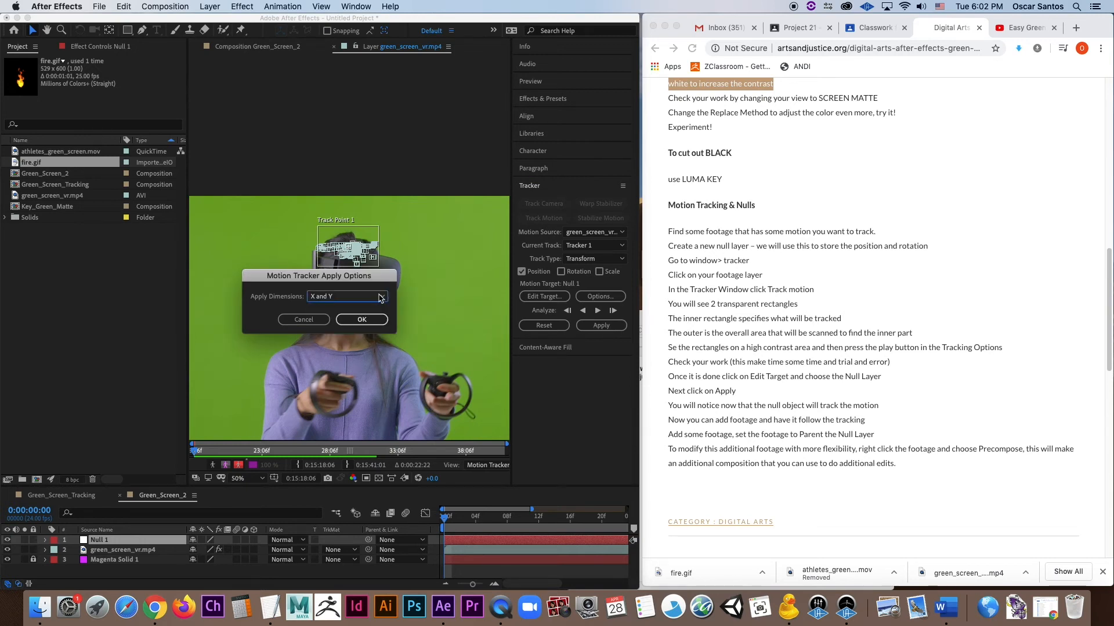
click(362, 320)
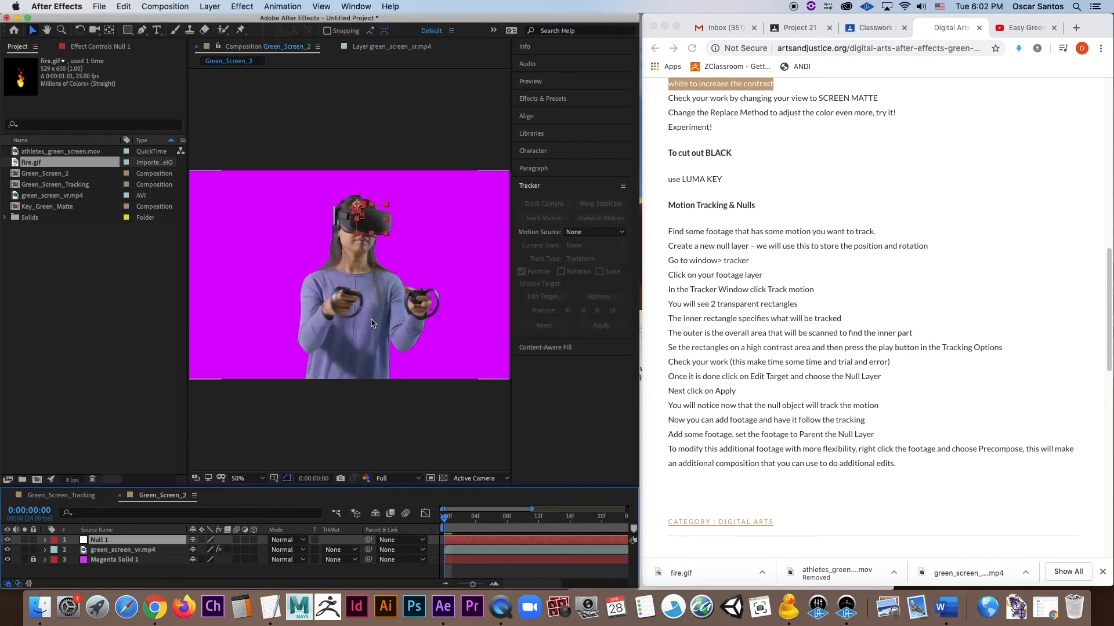
Examine the Position keyframes of Null 1 and how the null follows the woman's headset over the opening frames.
drag(448, 524, 499, 548)
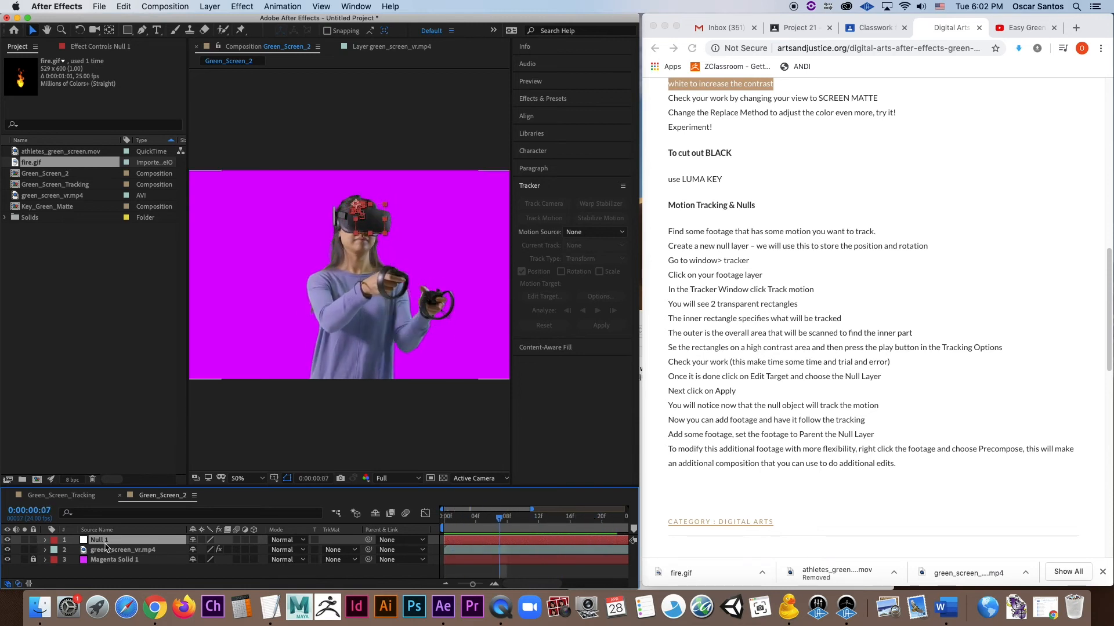
click(46, 540)
click(56, 550)
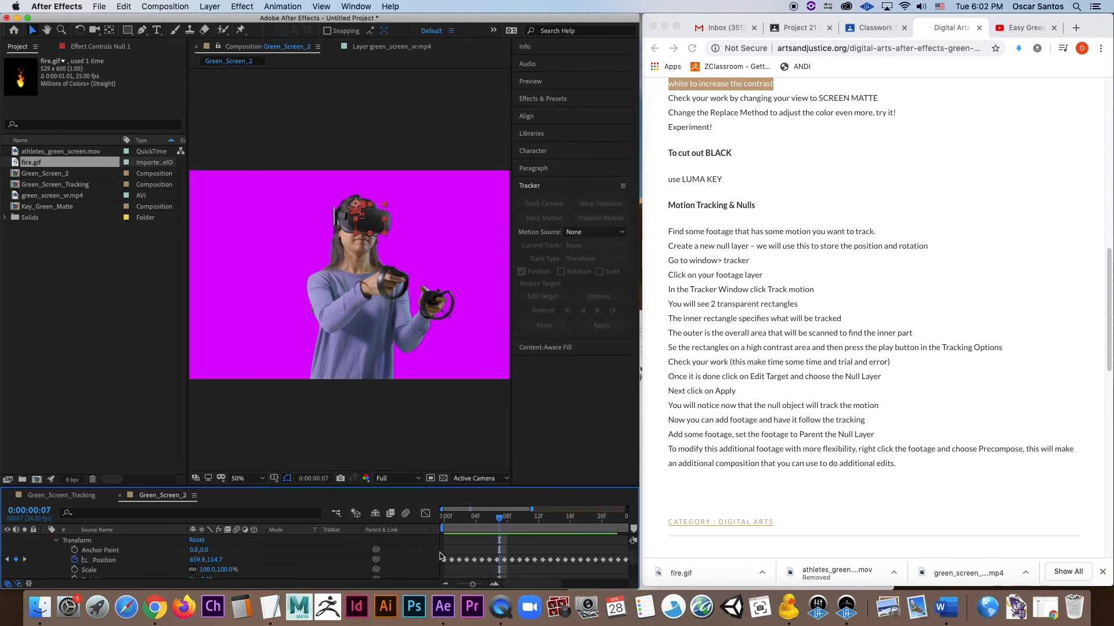
drag(473, 585, 485, 587)
drag(536, 522, 424, 533)
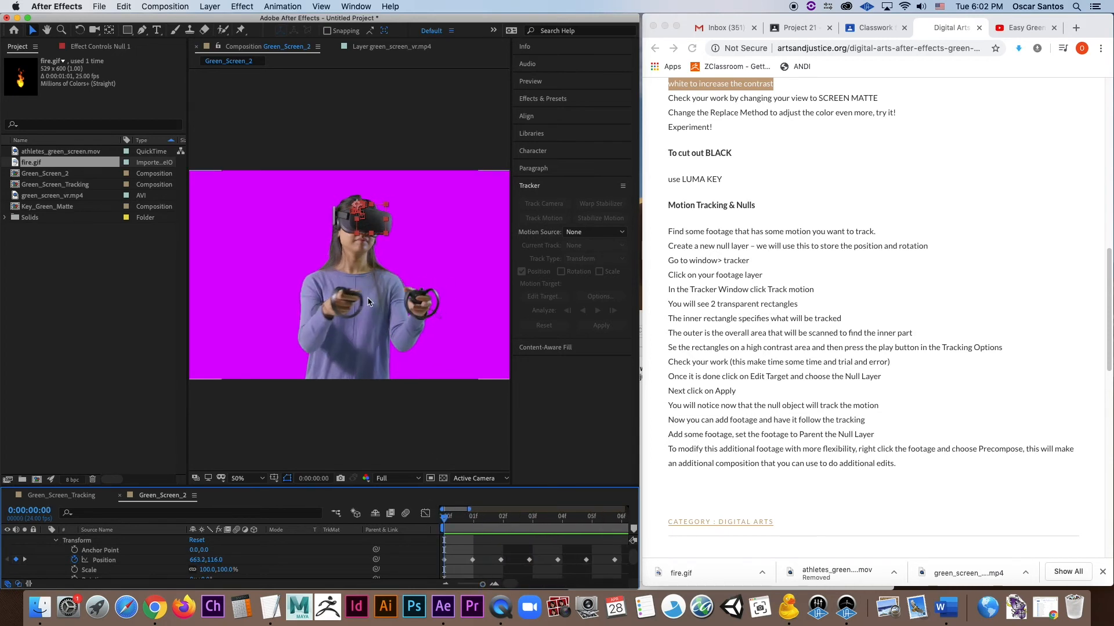
scroll(348, 240, up, 4)
scroll(392, 210, down, 2)
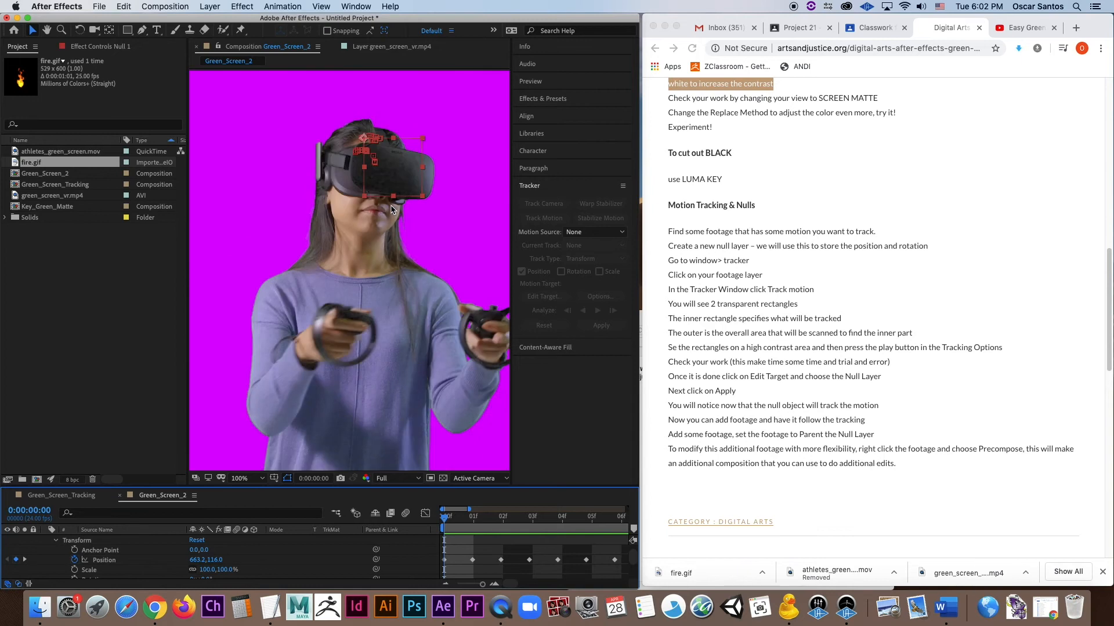
key(space)
drag(357, 184, 325, 300)
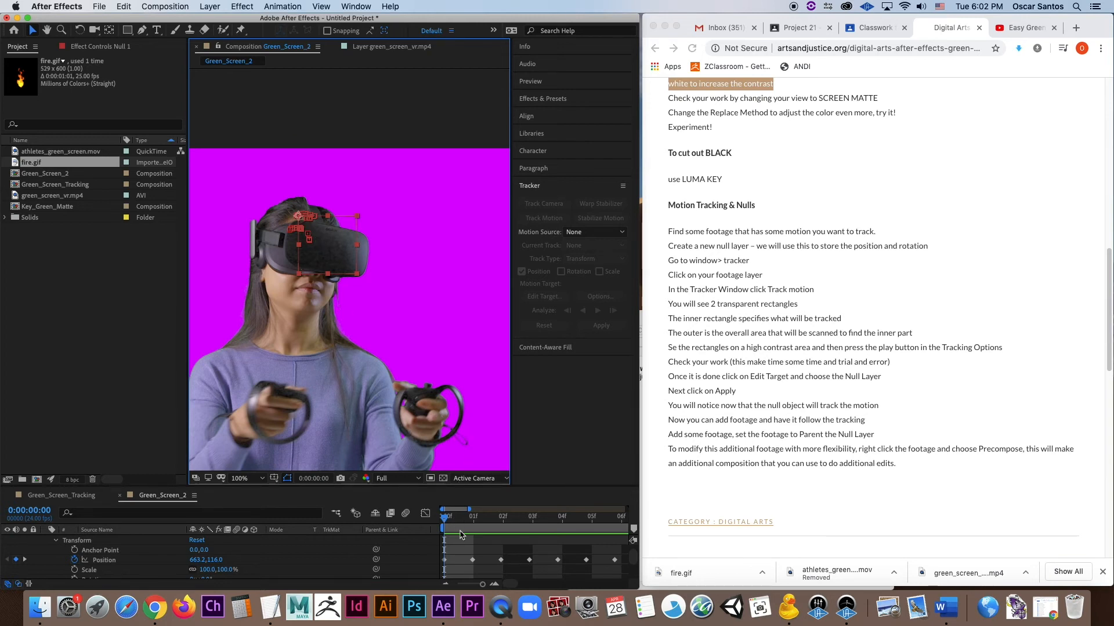
drag(446, 524, 424, 561)
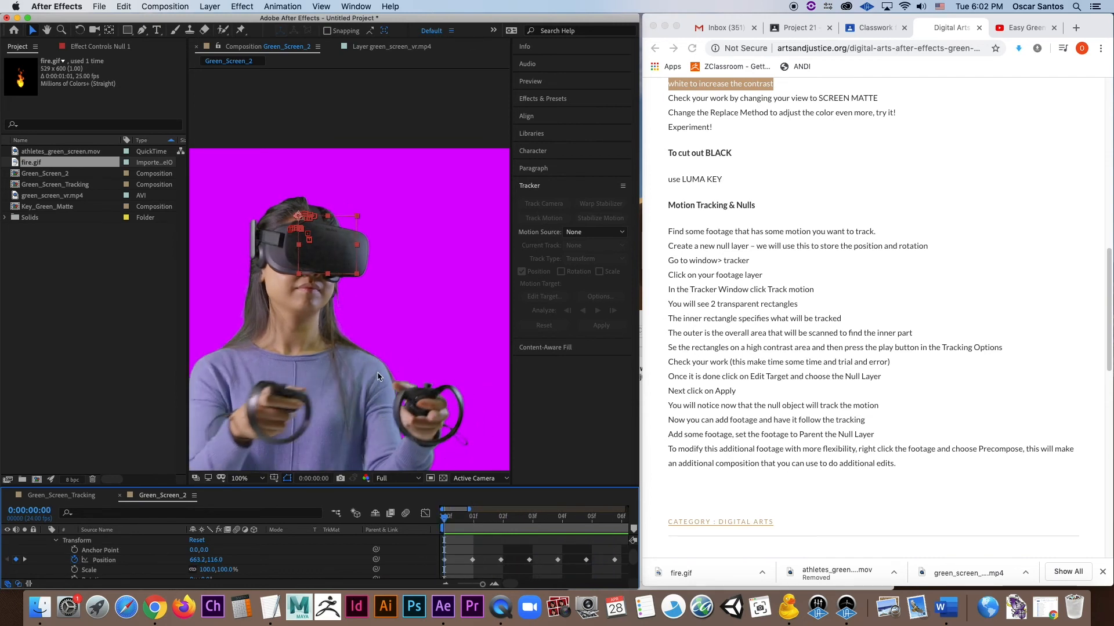
scroll(377, 376, down, 2)
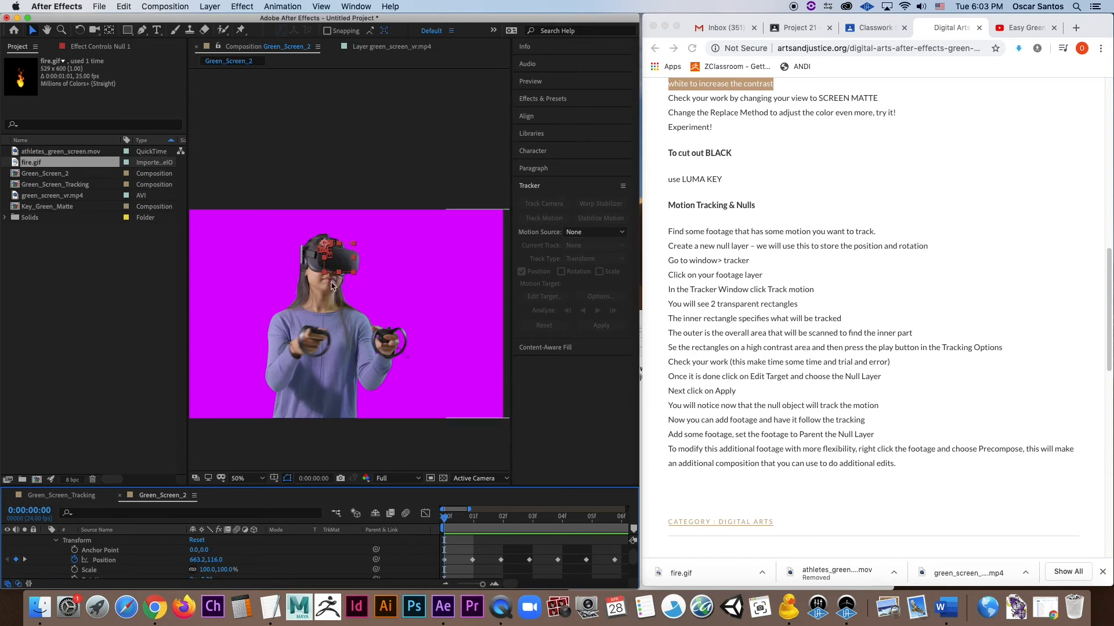
scroll(116, 545, up, 2)
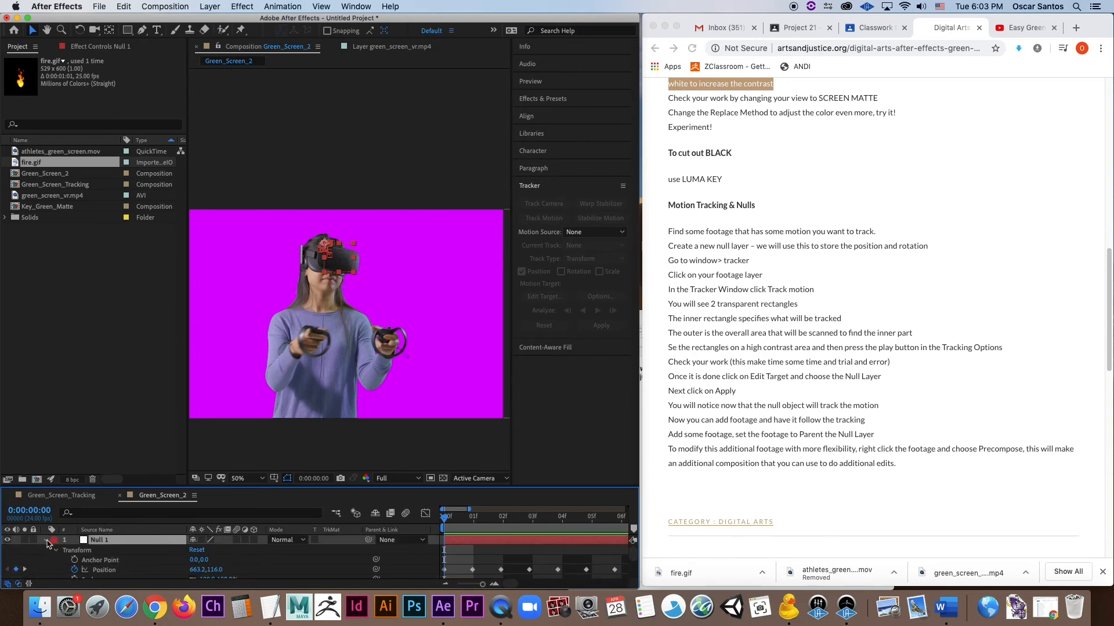
click(46, 541)
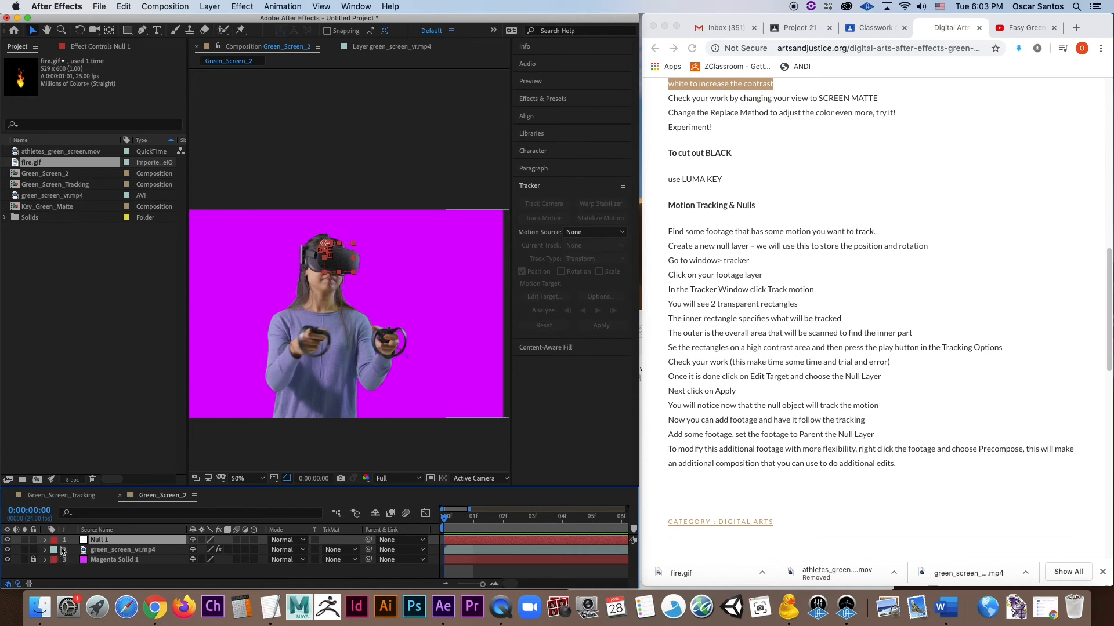
Add fire.gif above Null 1 in Green_Screen_2 and lock the Null 1 and green_screen_vr.mp4 layers.
drag(38, 167, 112, 540)
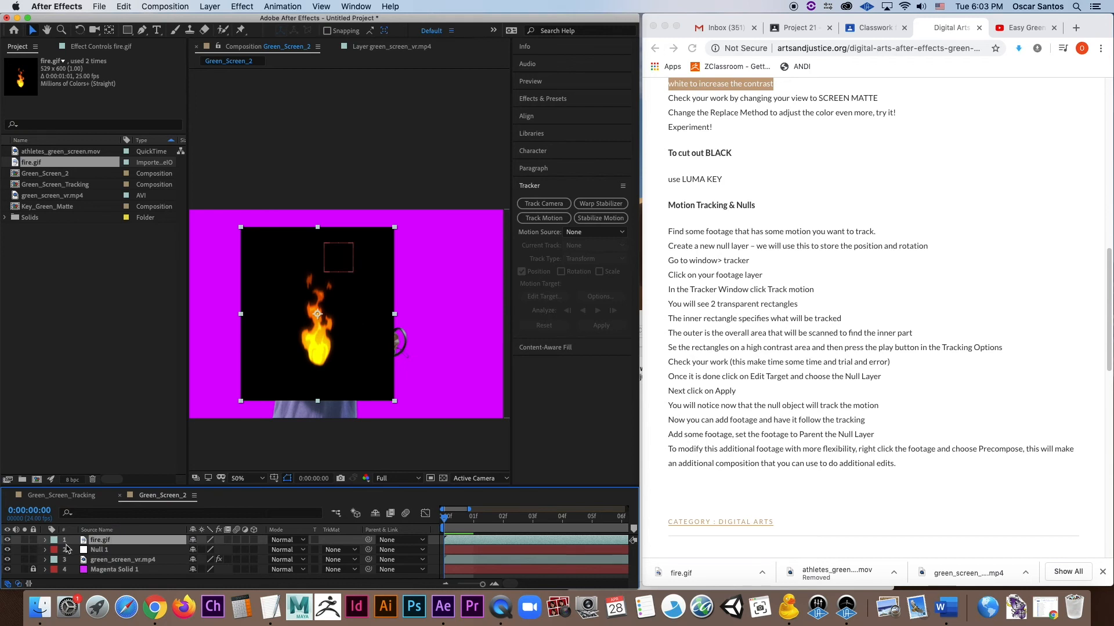
drag(33, 550, 33, 560)
Try to key out the black background of fire.gif with the Keylight, Key Cleaner and Advanced Spill Suppressor preset.
click(554, 101)
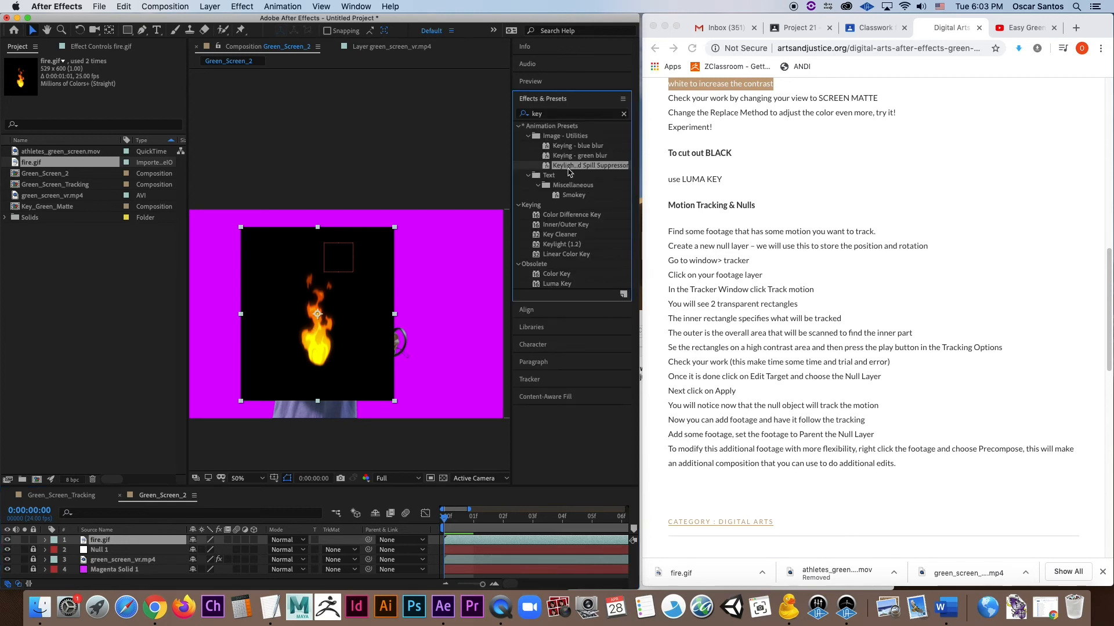
drag(568, 172, 328, 336)
click(123, 144)
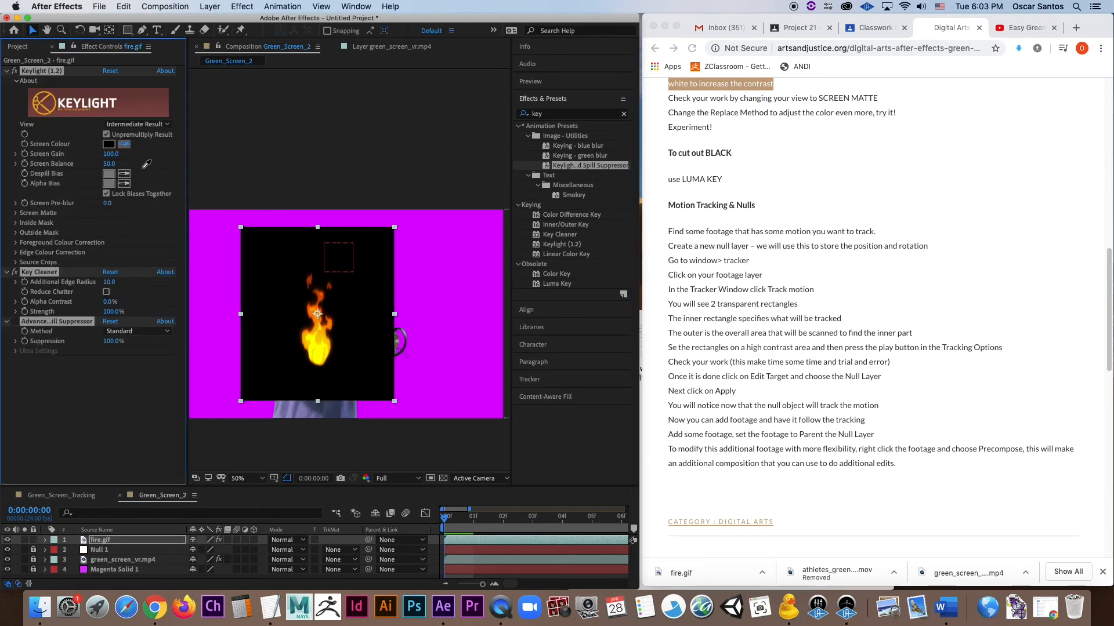
click(287, 301)
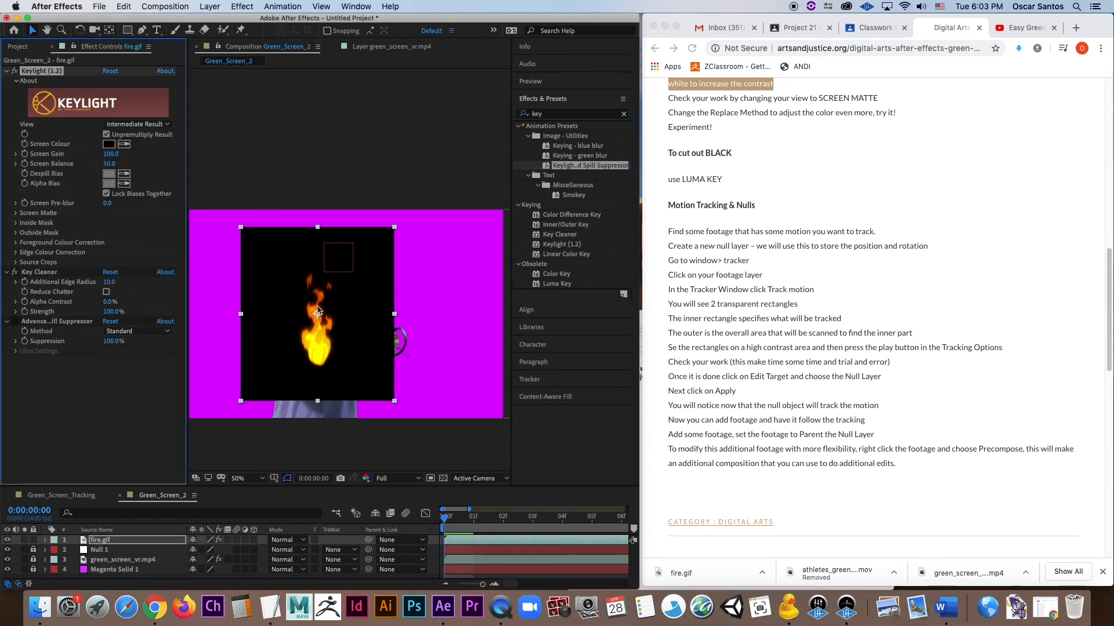
Remove all the keying effects from the fire.gif layer.
click(45, 540)
scroll(75, 540, down, 2)
key(alt+shift+comma)
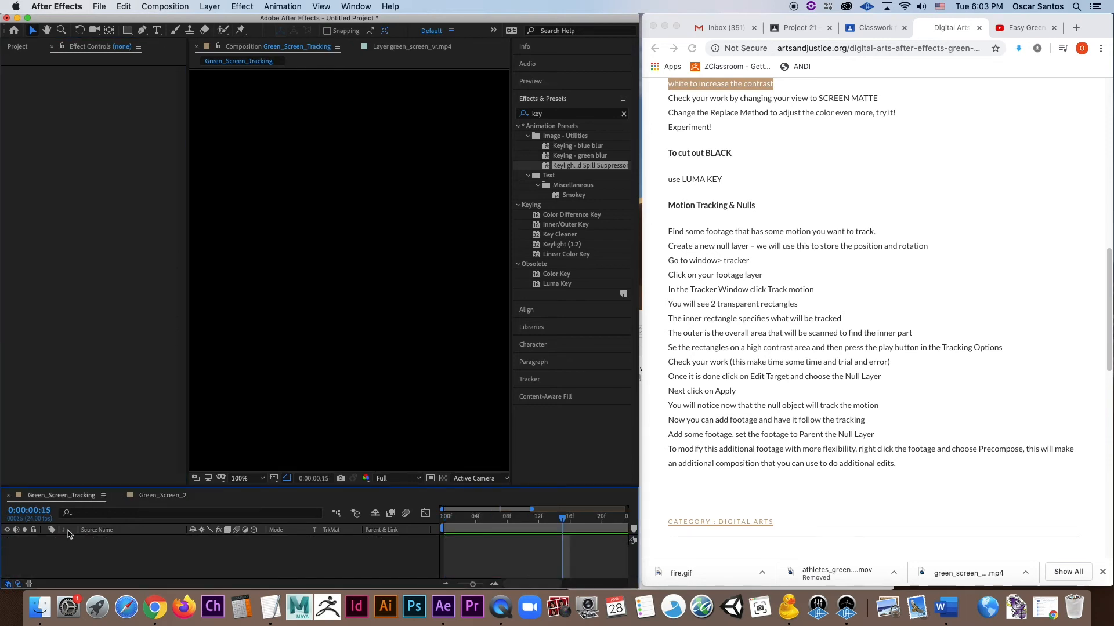
click(158, 497)
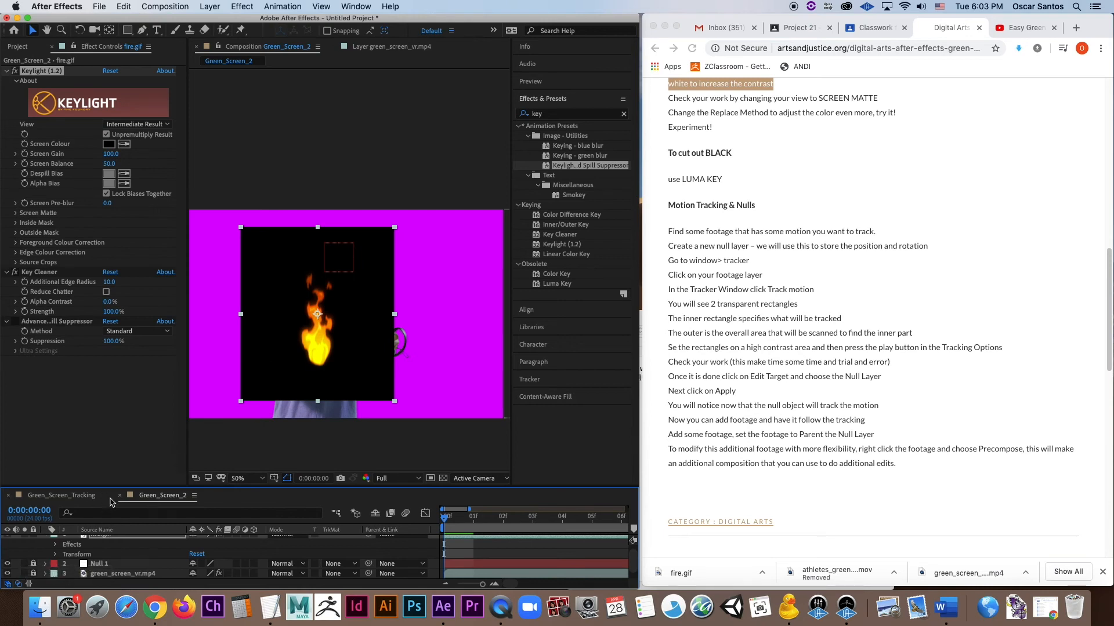
key(super+a)
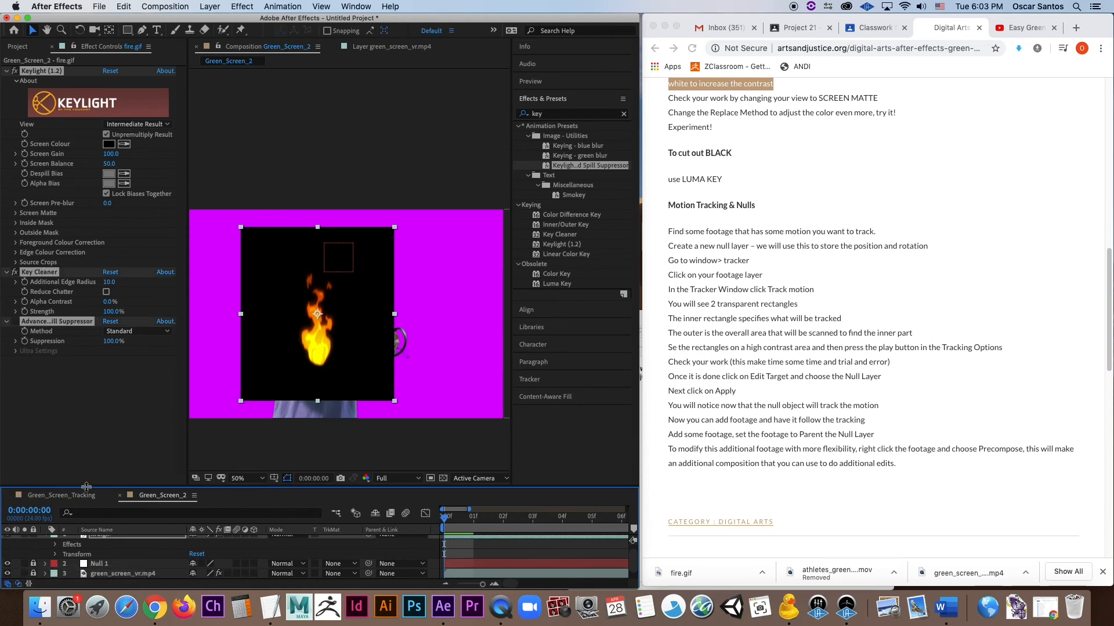
key(Delete)
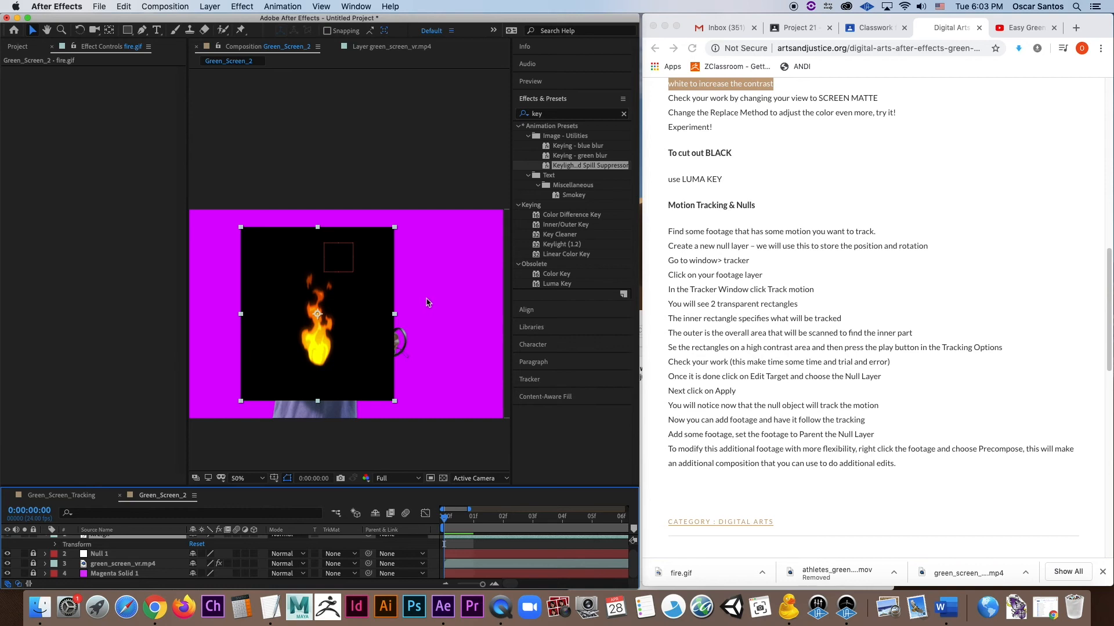
Apply Luma Key to fire.gif with key type Key Out Darker and a threshold of 64.
click(552, 113)
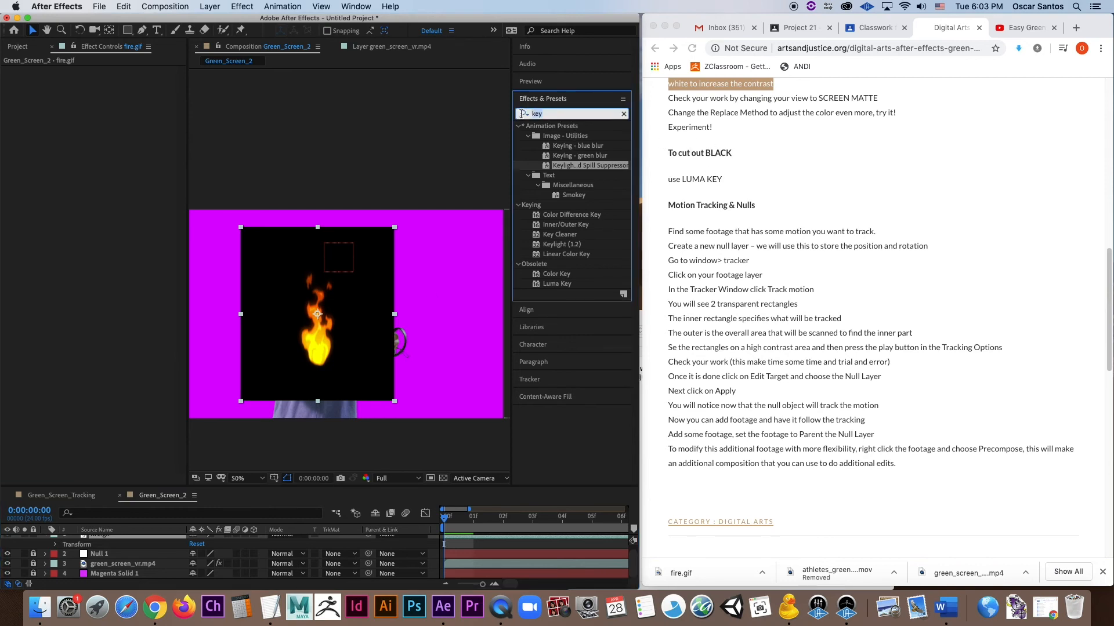
text(luma)
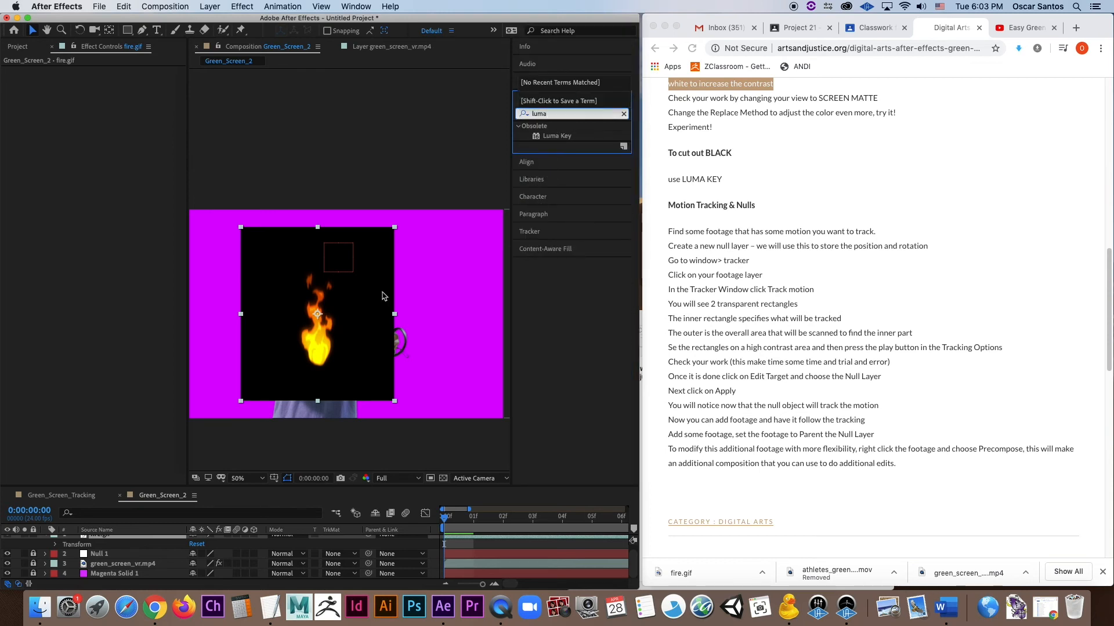
drag(358, 485, 356, 449)
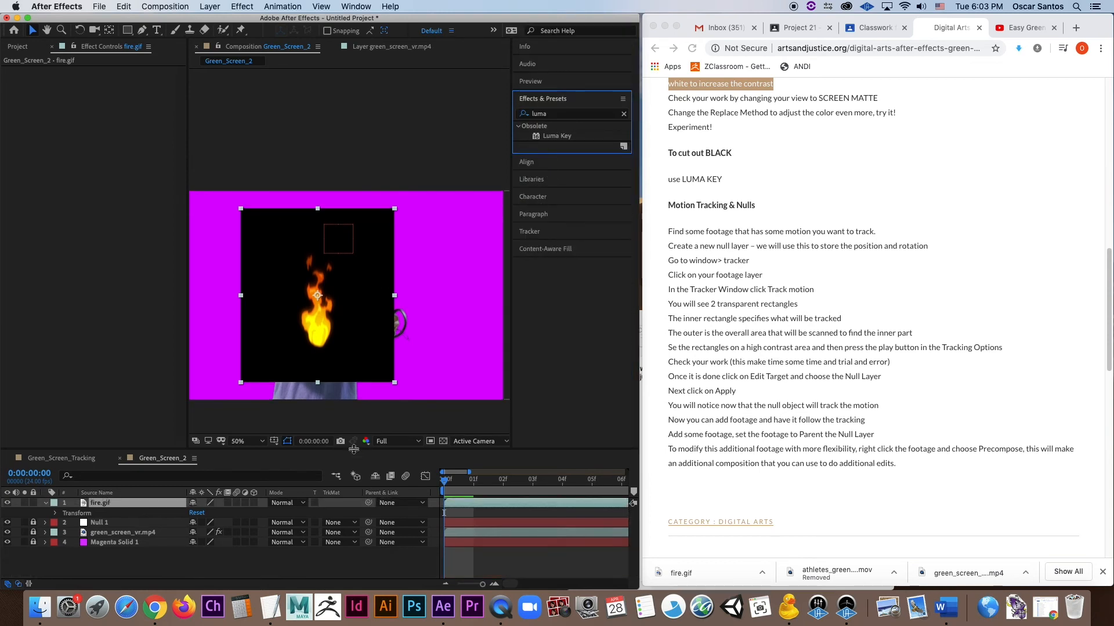
drag(552, 136, 370, 293)
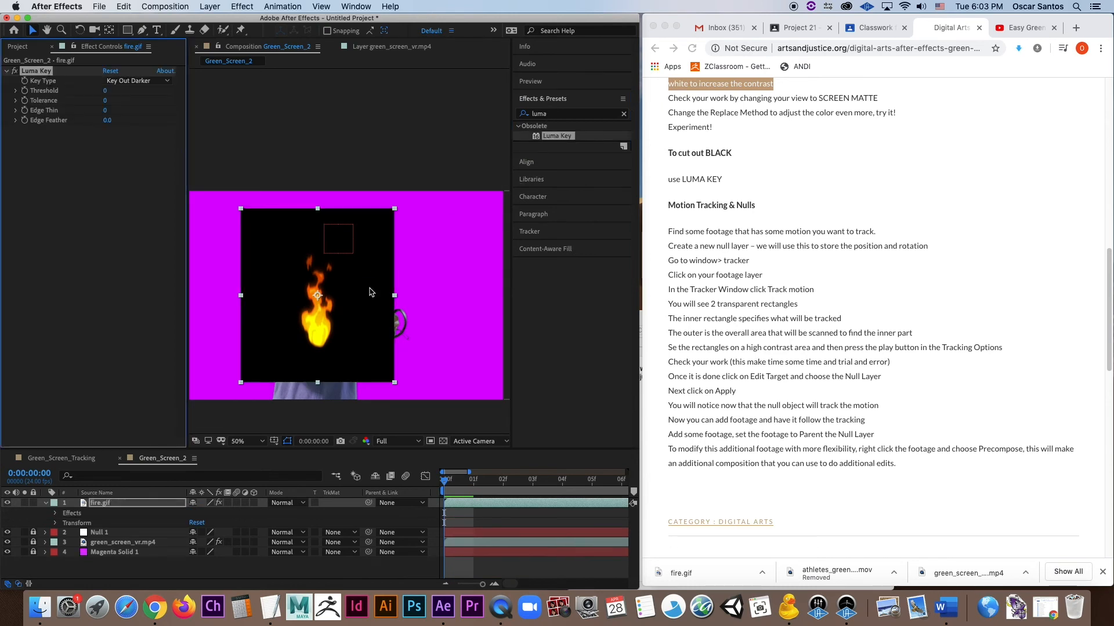
click(134, 82)
click(133, 105)
drag(103, 90, 126, 93)
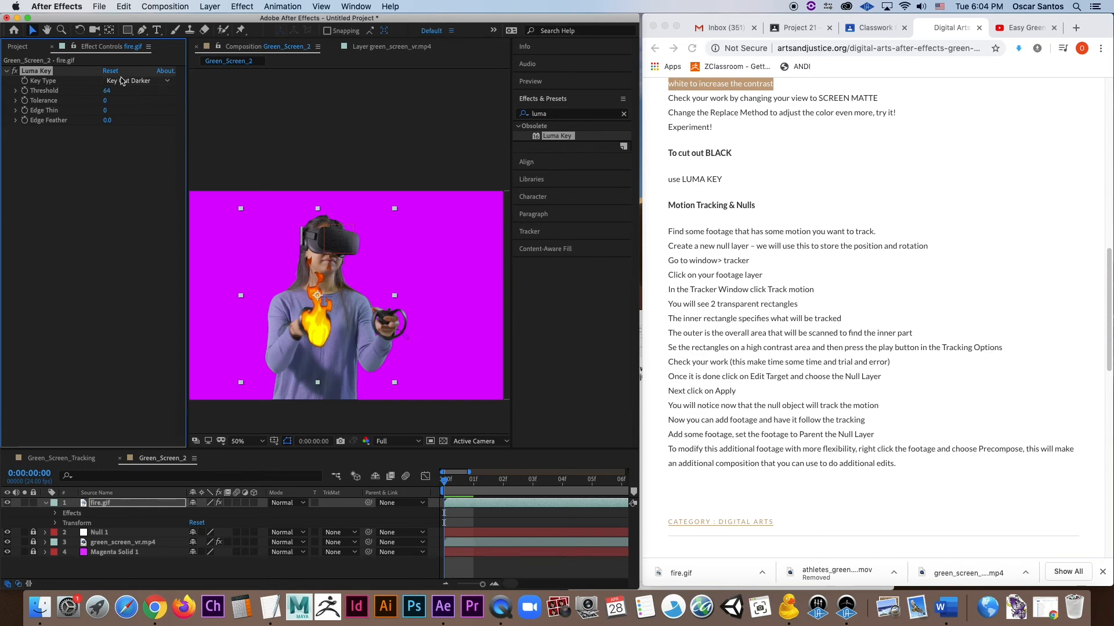
click(47, 504)
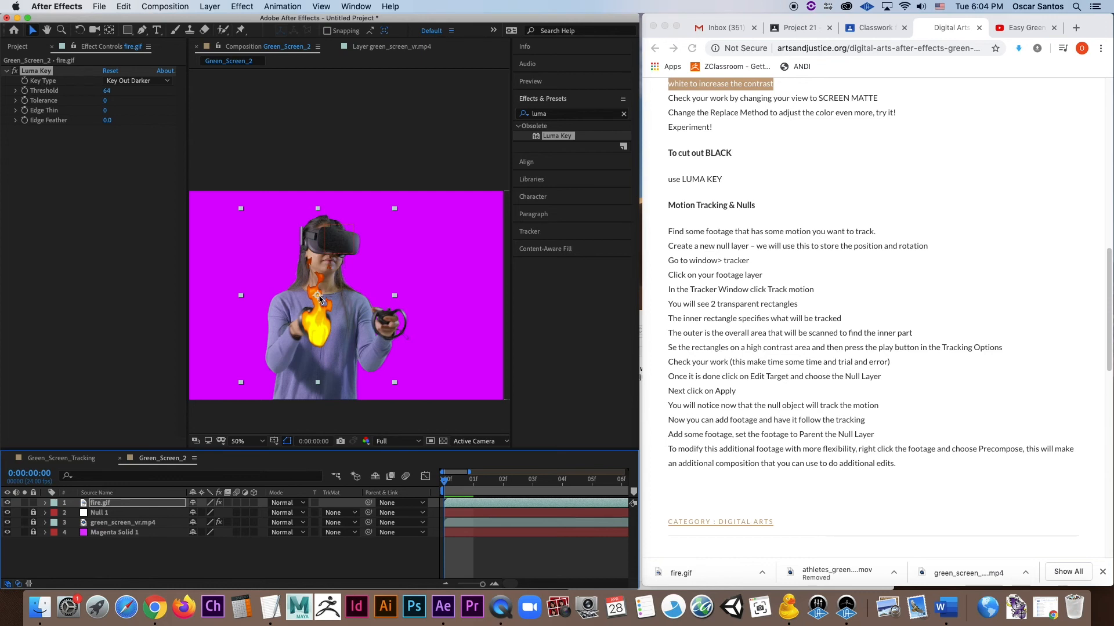
Move the anchor point of fire.gif to the base of the flame and parent the layer to Null 1.
click(109, 29)
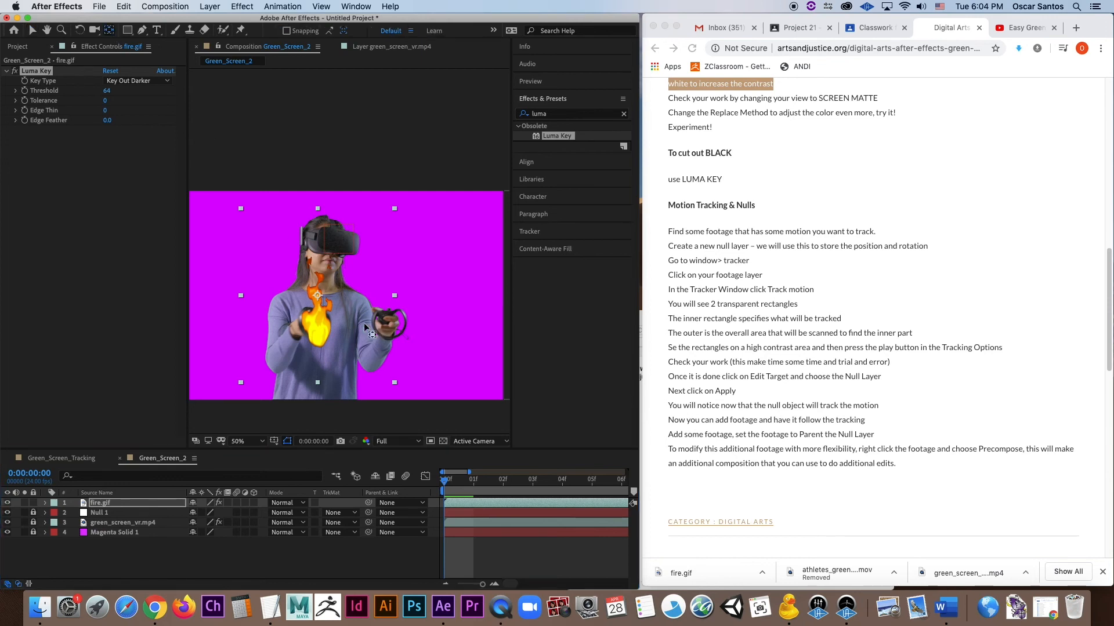
drag(320, 300, 320, 344)
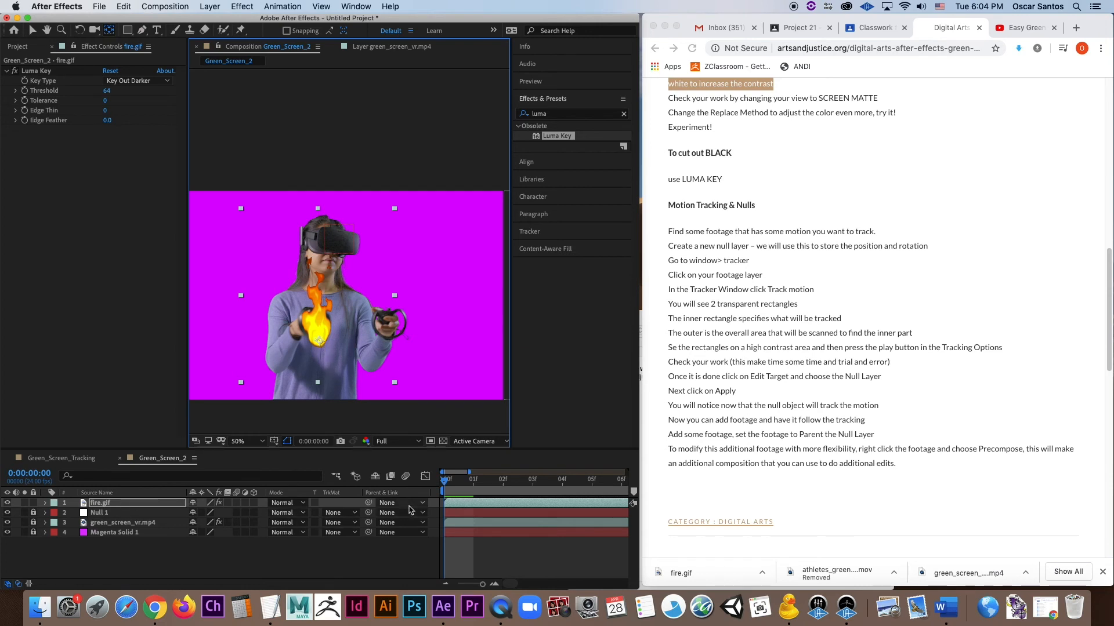
click(406, 503)
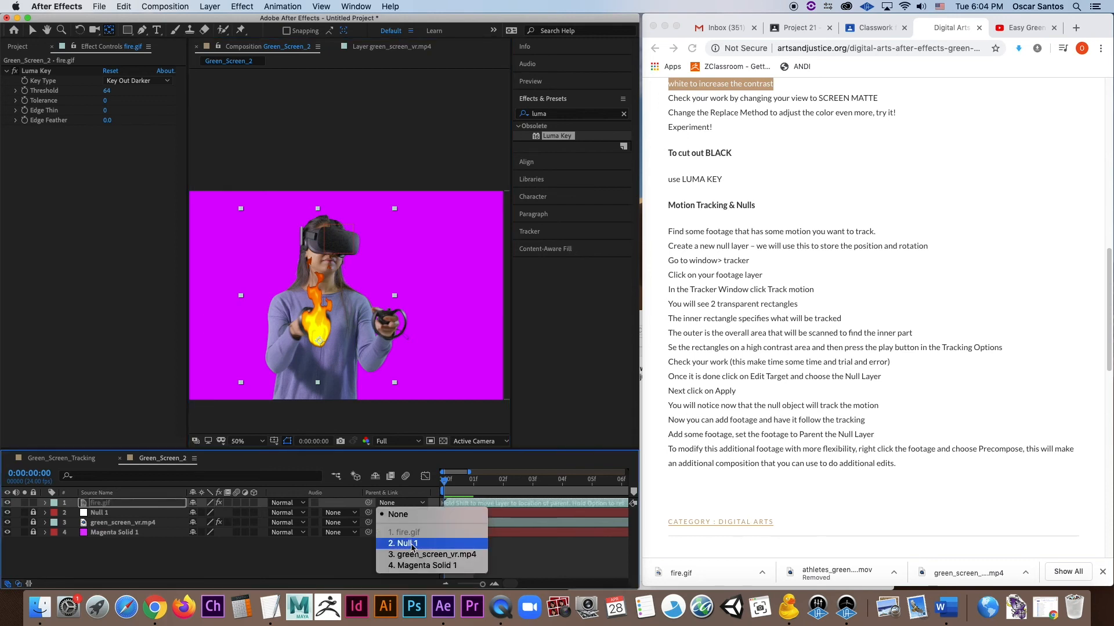
click(413, 545)
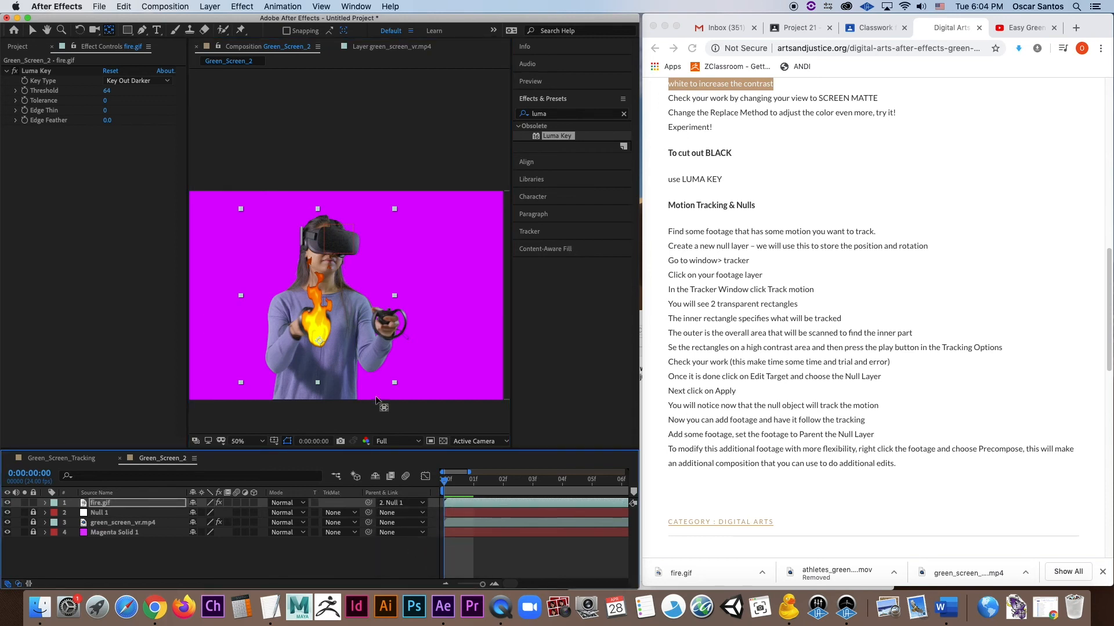
At the first frame, place the fire.gif flame on top of the woman's head and scale it down proportionally.
key(space)
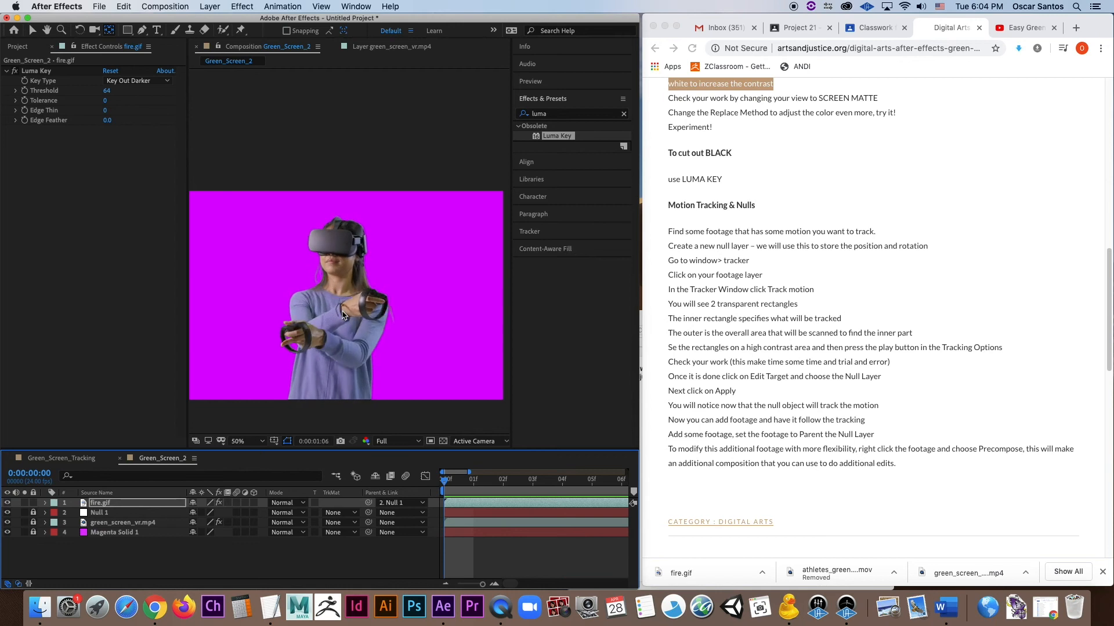
drag(481, 585, 440, 589)
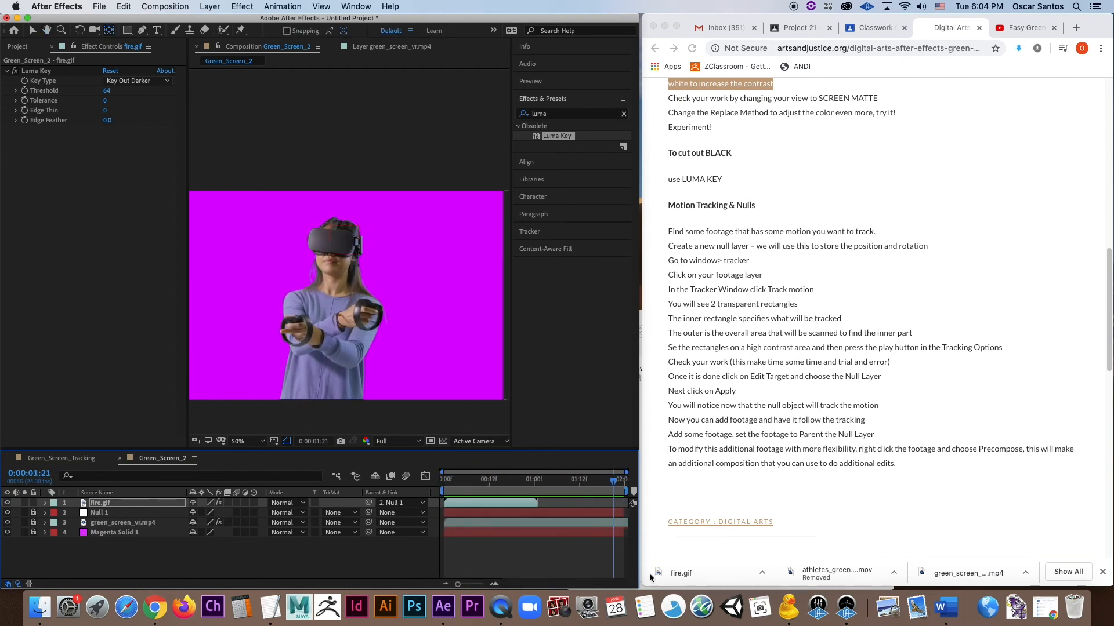
drag(639, 580, 768, 578)
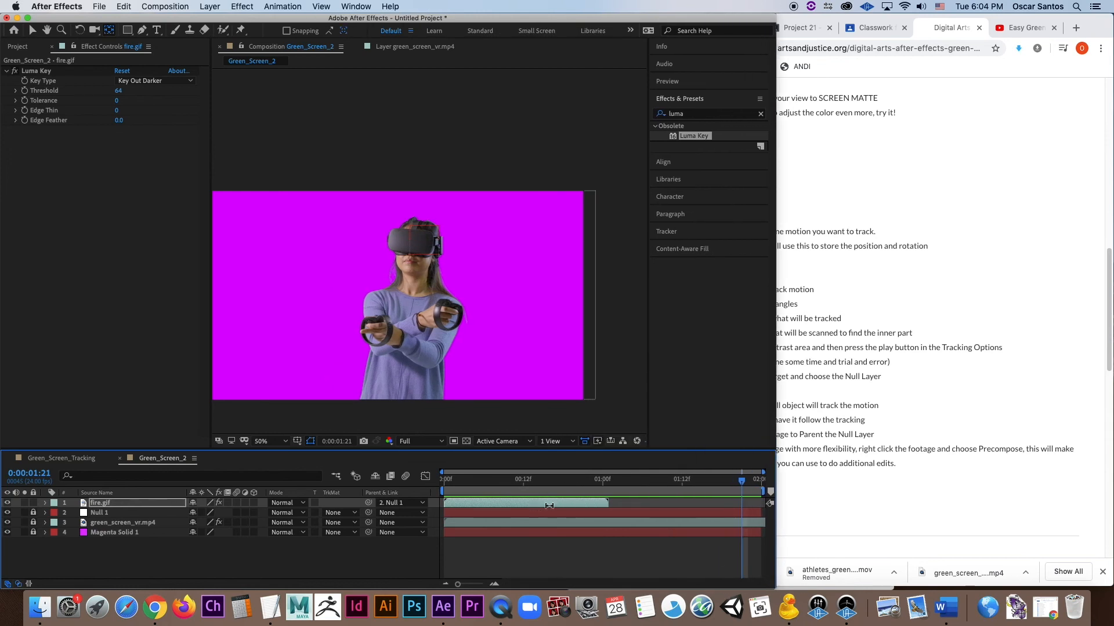
drag(575, 484, 430, 497)
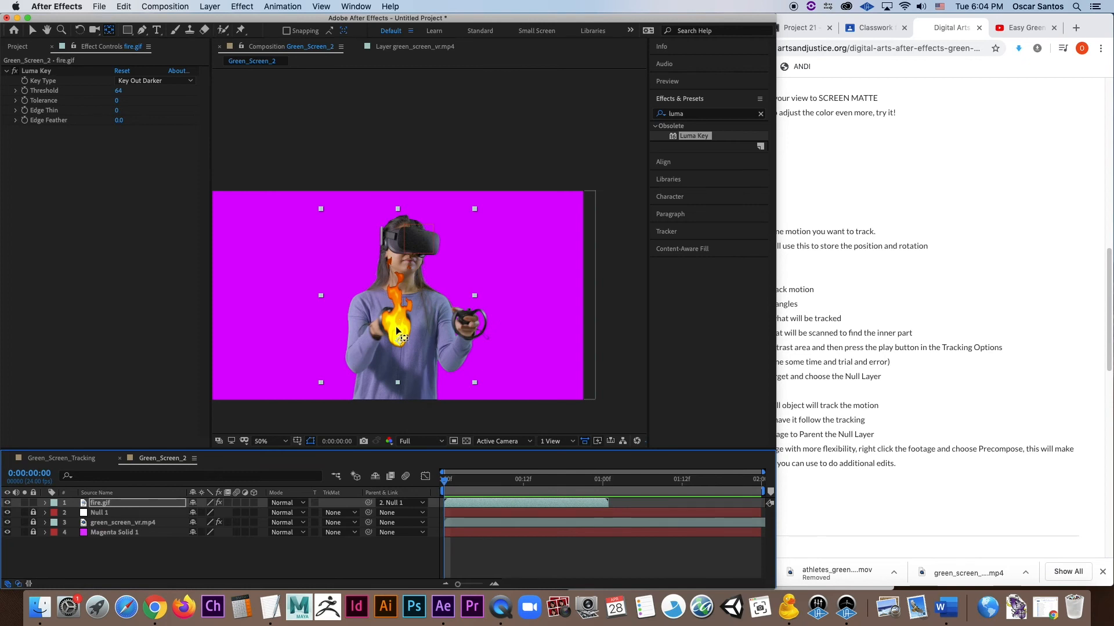
key(v)
drag(398, 330, 405, 212)
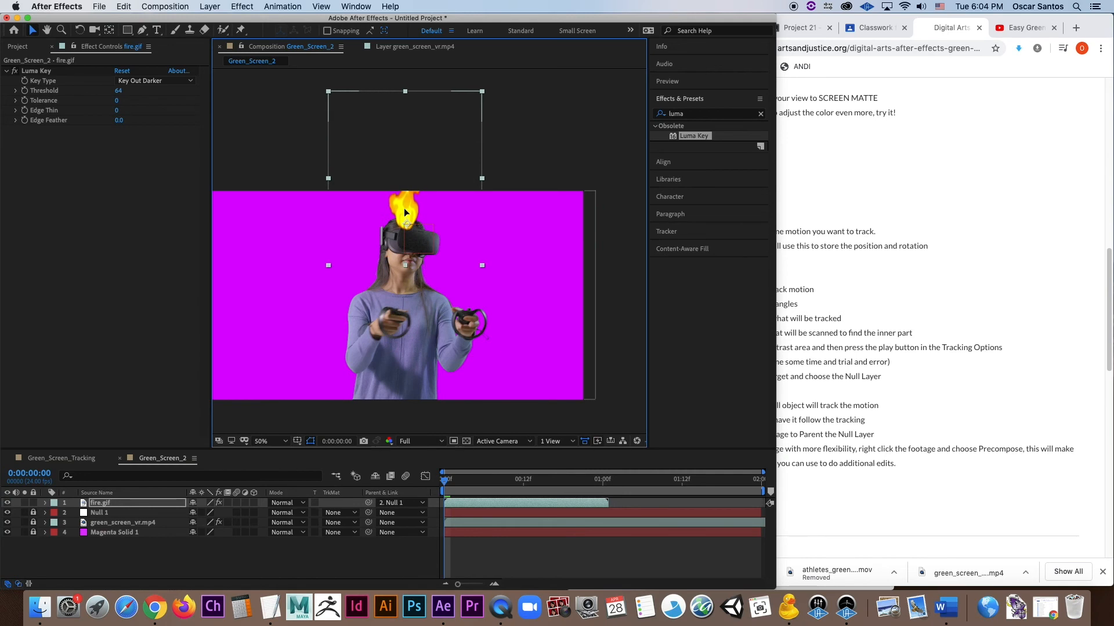
drag(482, 91, 456, 153)
Check the flame against the head over time, reveal Null 1's position keyframes and go to frame 0:00:00:21.
click(446, 485)
drag(446, 484, 576, 517)
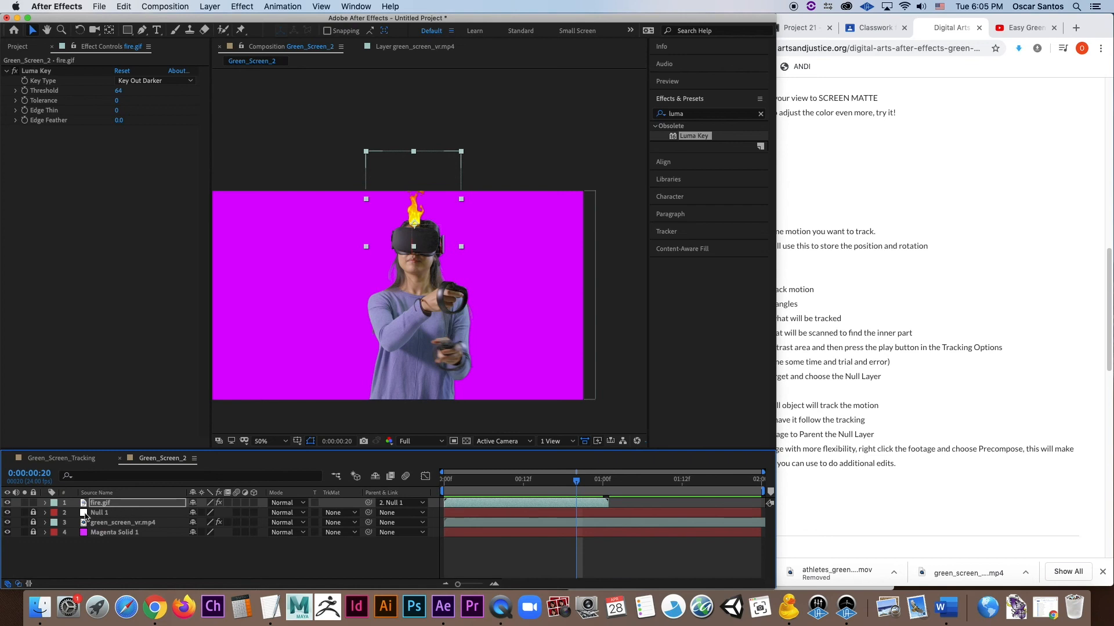
click(46, 514)
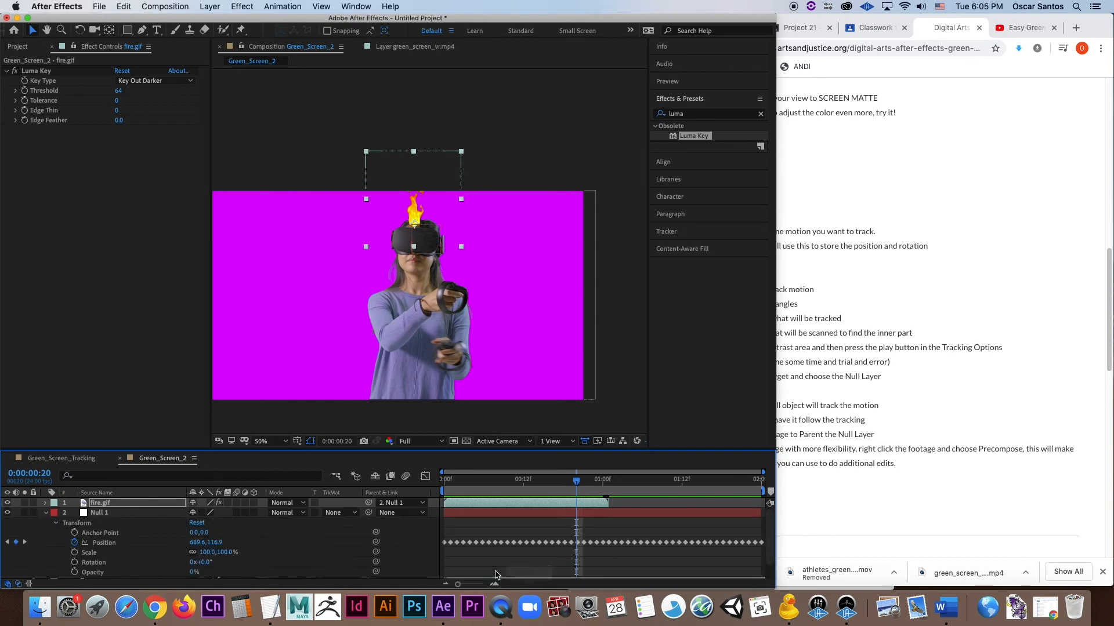
drag(458, 585, 482, 585)
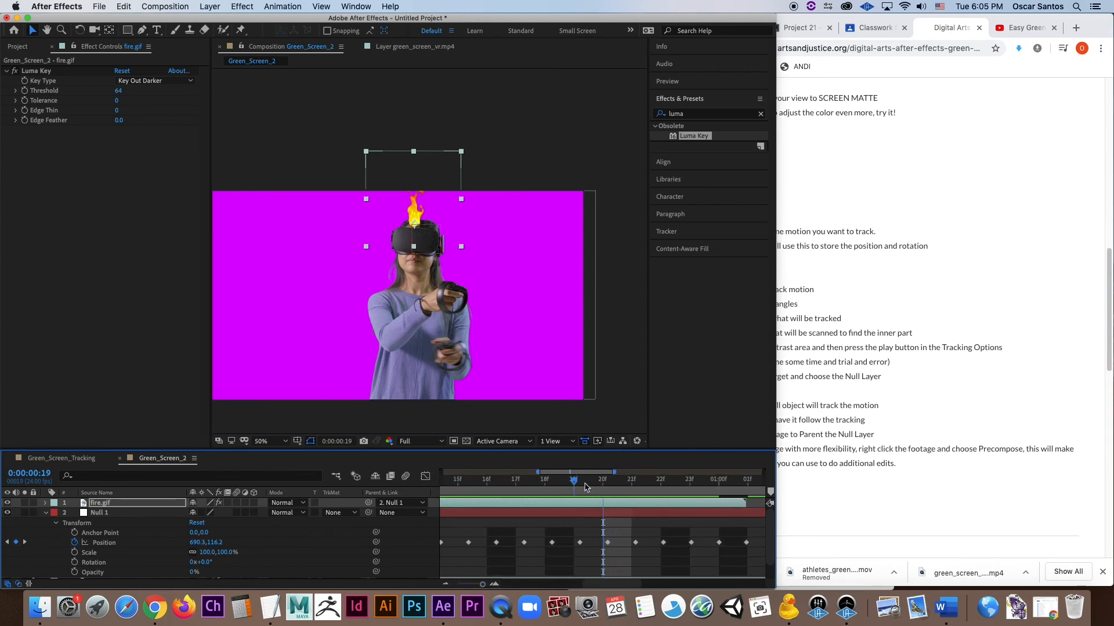
click(578, 488)
click(590, 486)
click(632, 486)
drag(620, 488, 626, 489)
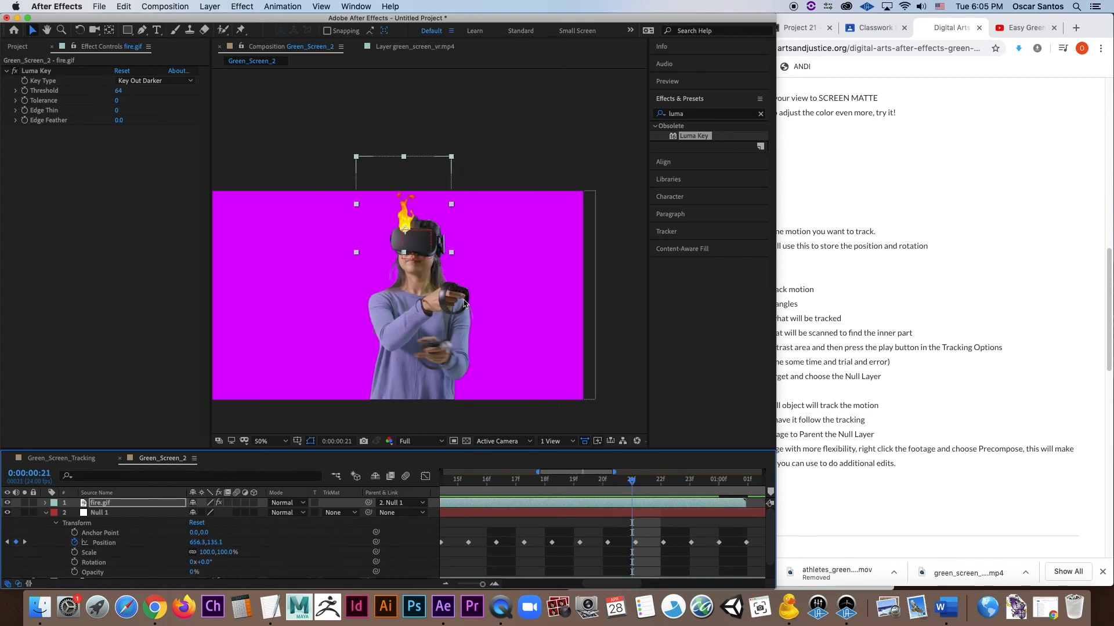
Lock the fire.gif layer and select the Null 1 layer.
scroll(414, 234, up, 3)
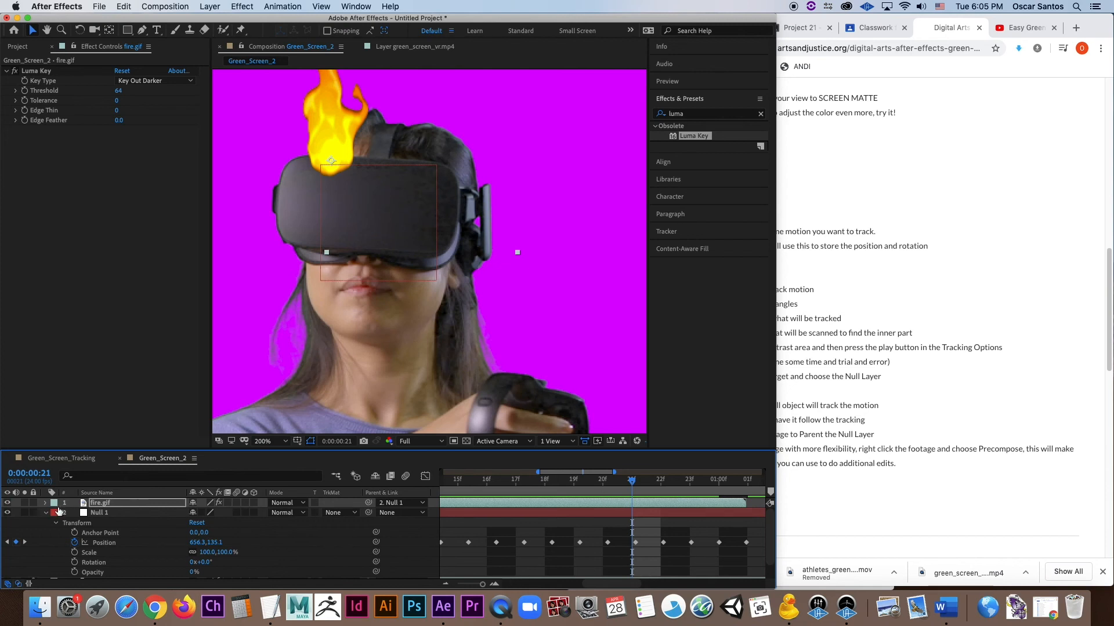
click(33, 503)
scroll(41, 539, down, 1)
scroll(52, 517, up, 1)
click(111, 514)
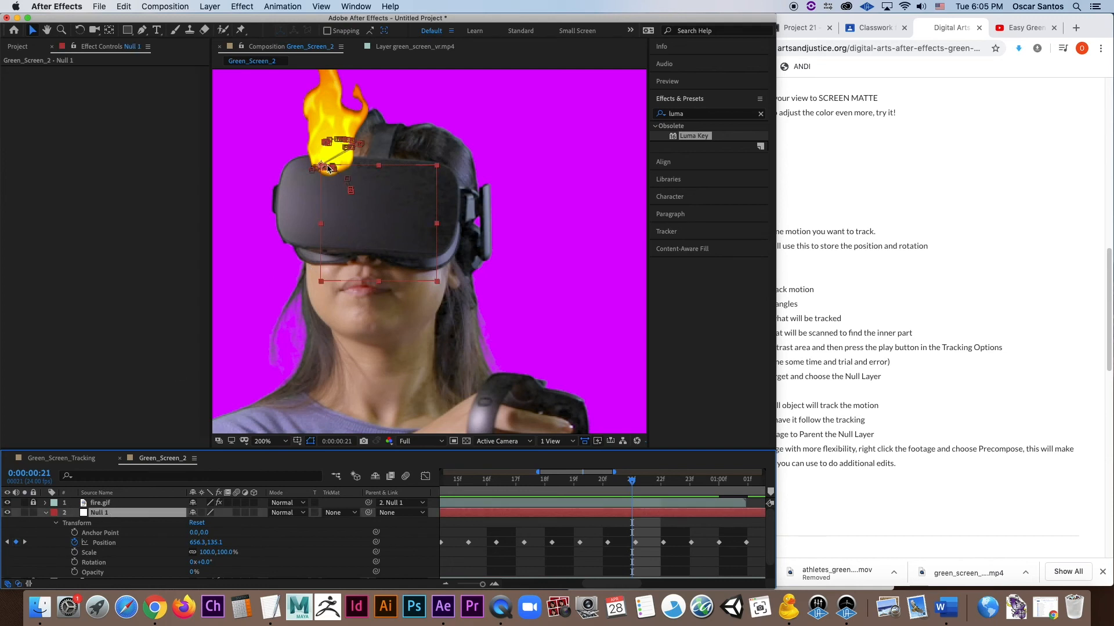
At frame 21, correct Null 1's position to 674.4, 113.2 so the flame sits on top of the head.
key(period)
key(period)
key(comma)
drag(325, 159, 504, 345)
drag(216, 543, 203, 543)
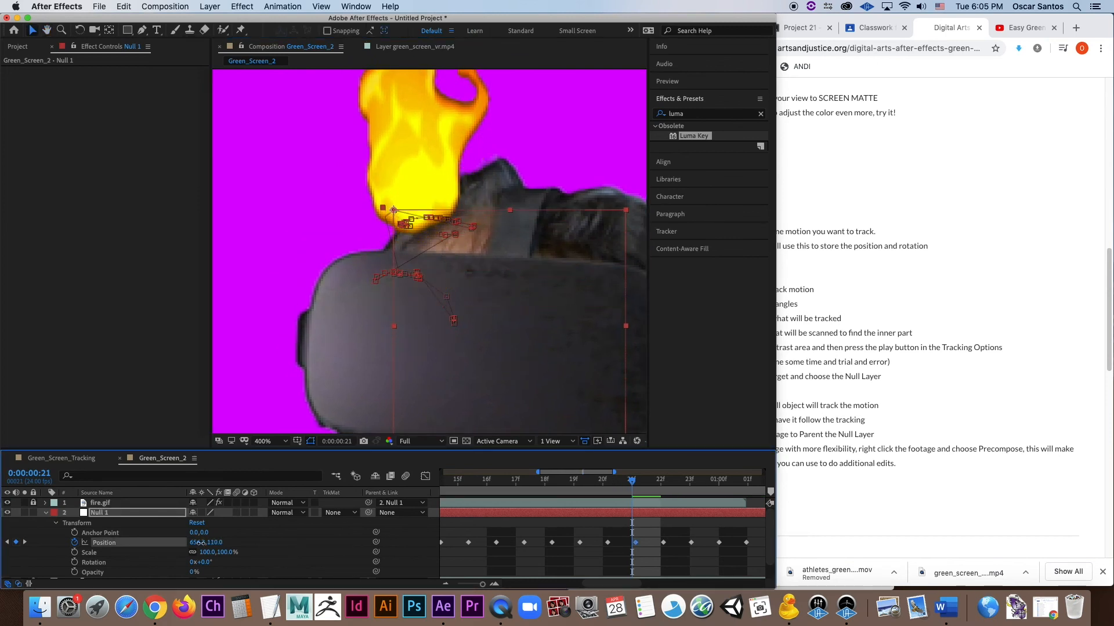
drag(204, 543, 209, 543)
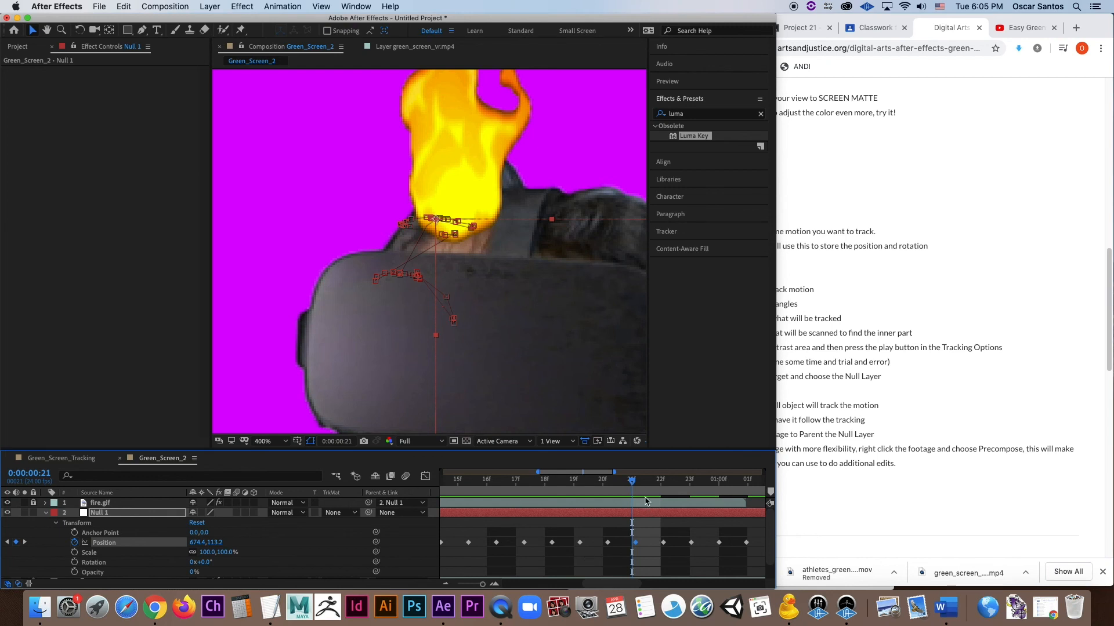
Set Null 1's position to 677.8, 120.1 at frame 22 and to 671.5, 118.5 at frame 23.
drag(639, 489, 656, 492)
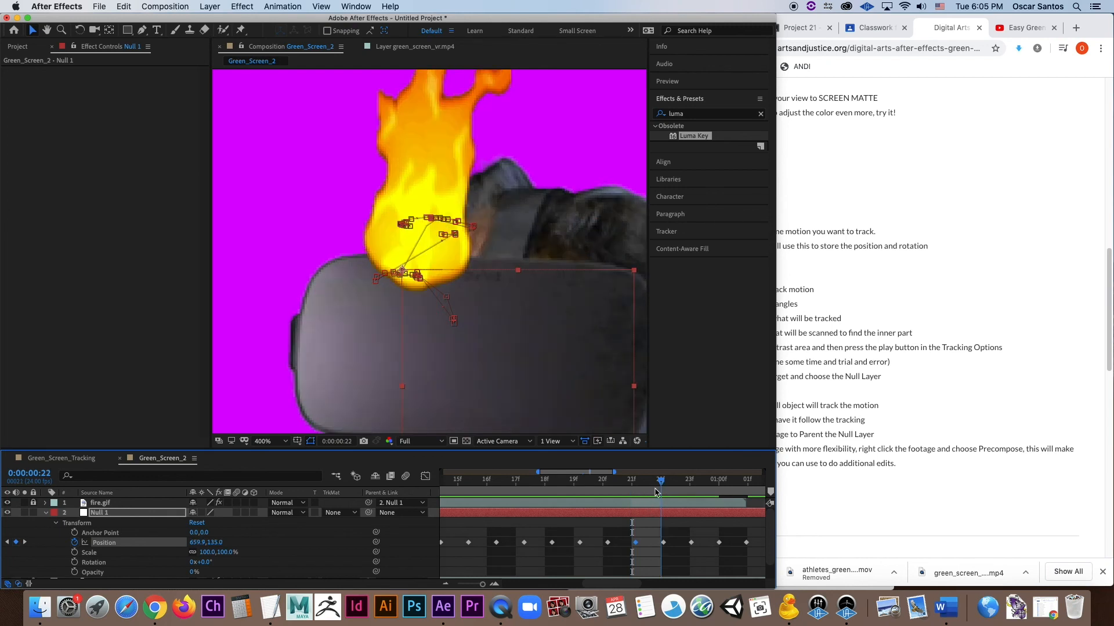
drag(218, 543, 208, 543)
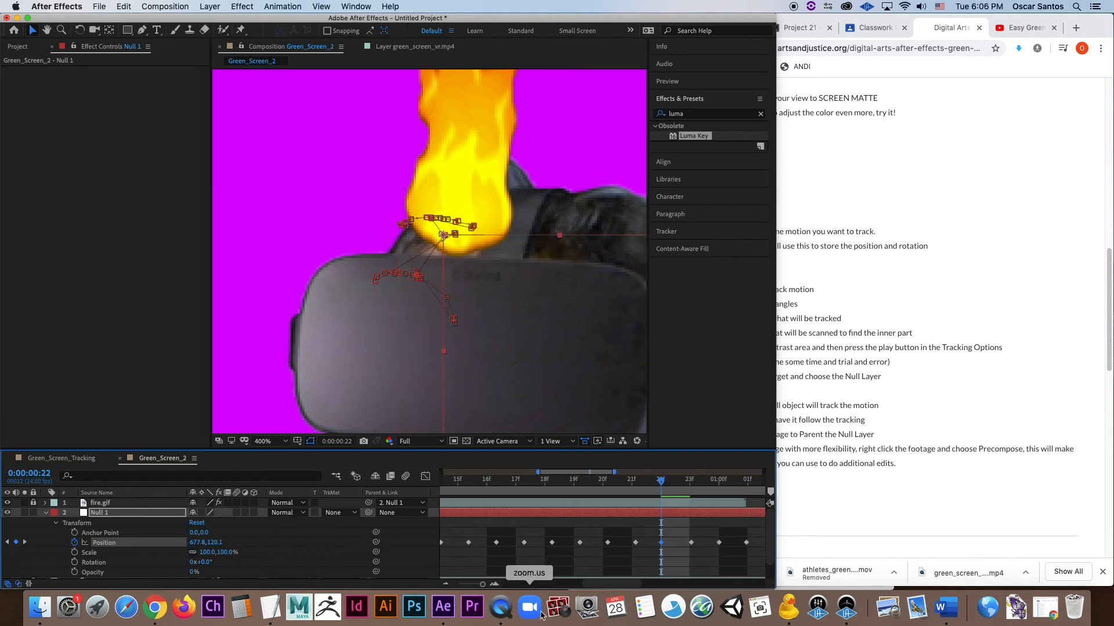
drag(666, 486, 689, 486)
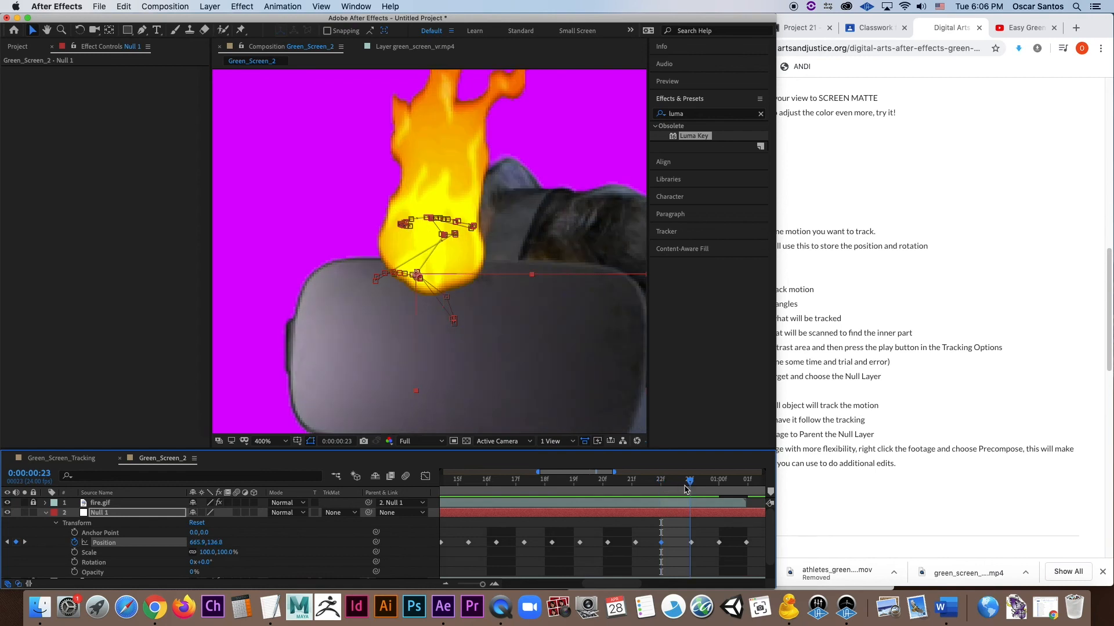
drag(481, 585, 473, 584)
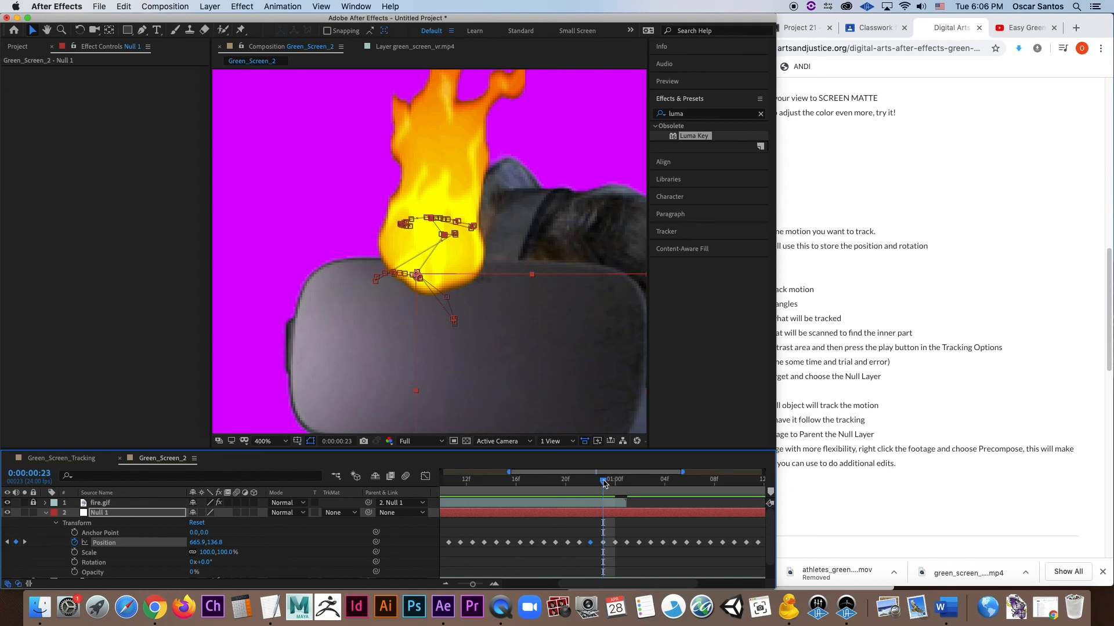
mouse_move(603, 483)
mouse_down()
mouse_move(640, 486)
mouse_move(564, 493)
mouse_move(598, 495)
mouse_up()
mouse_move(196, 543)
mouse_down()
mouse_move(215, 544)
mouse_move(198, 550)
mouse_up()
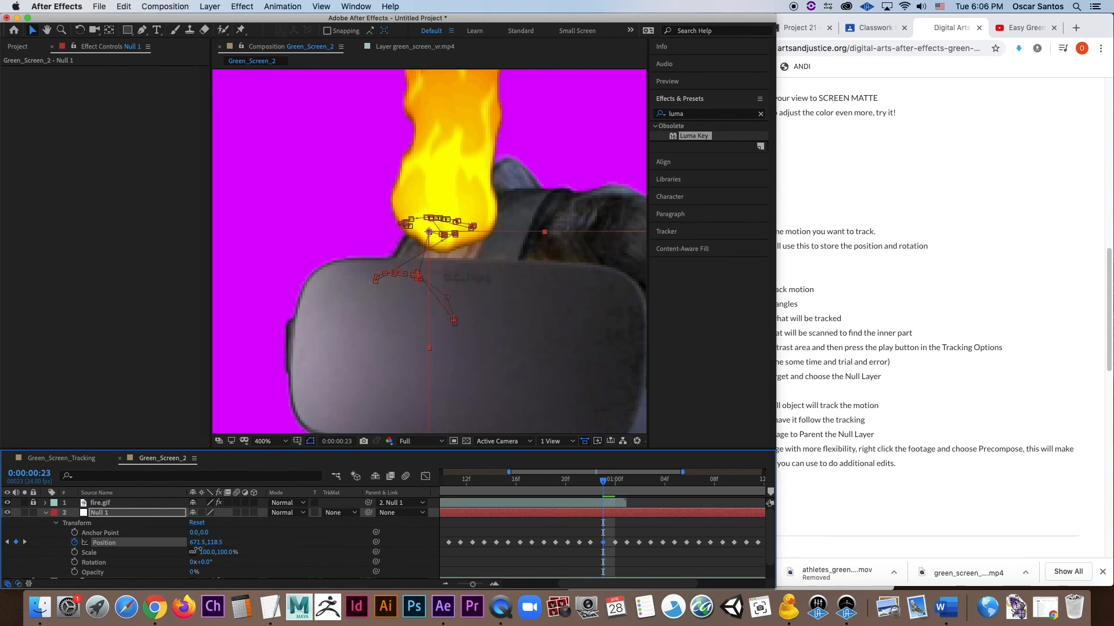
Raise Null 1 at 0:00:01:00 so the flame sits above the headset, and play back the corrected tracking.
drag(608, 485, 615, 483)
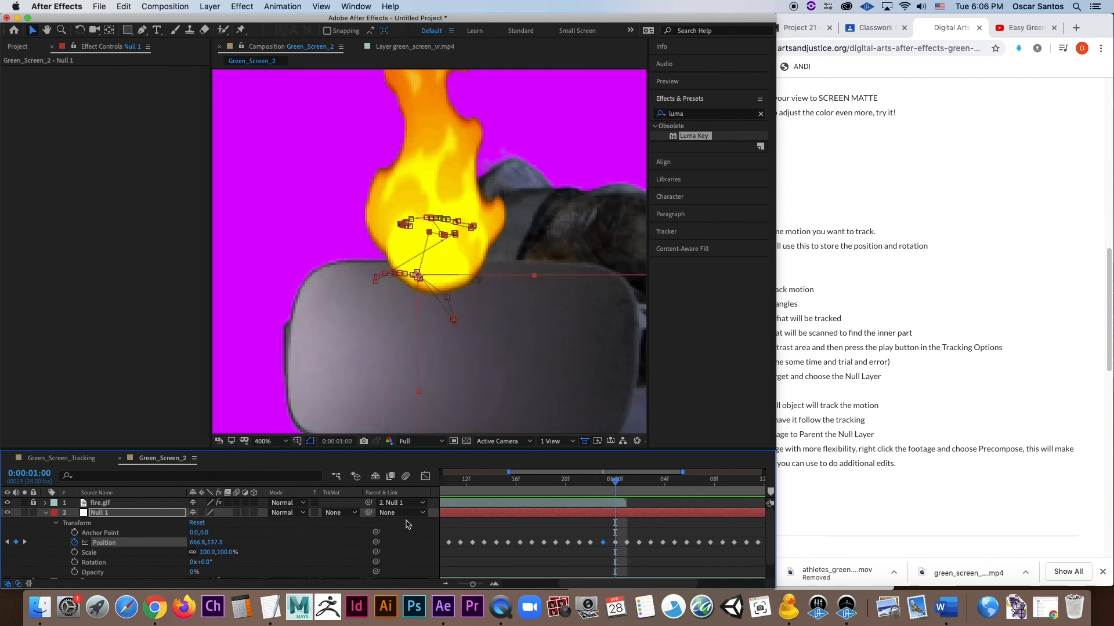
drag(214, 543, 211, 548)
key(space)
drag(546, 499, 509, 515)
drag(473, 584, 427, 590)
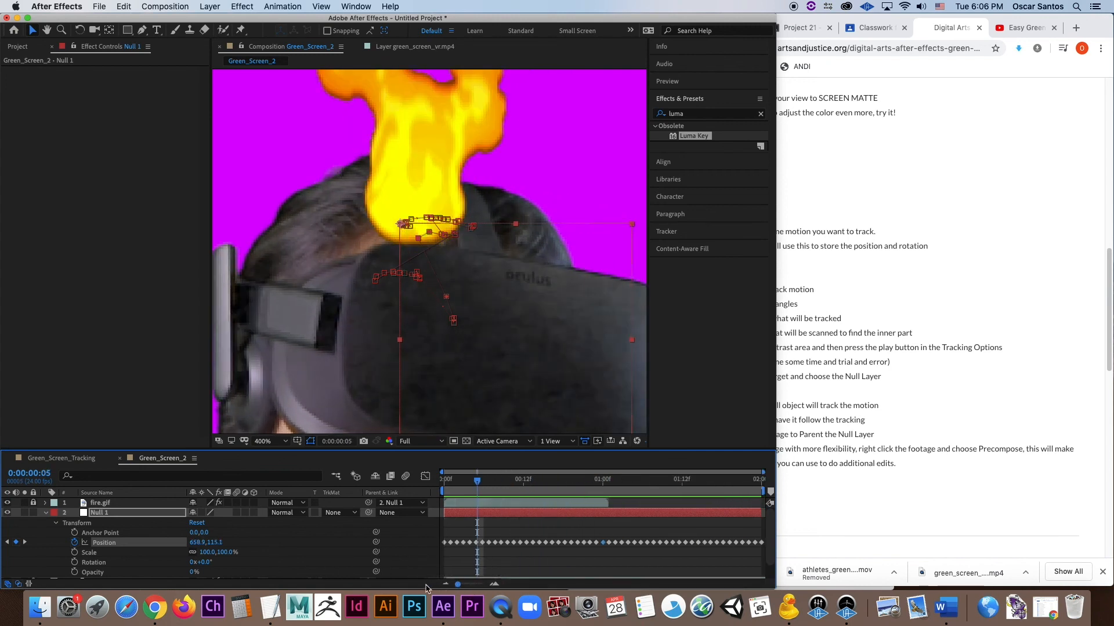
Collapse and lock the Null 1 layer, and hide both Null 1 and fire.gif.
click(47, 514)
scroll(315, 361, down, 3)
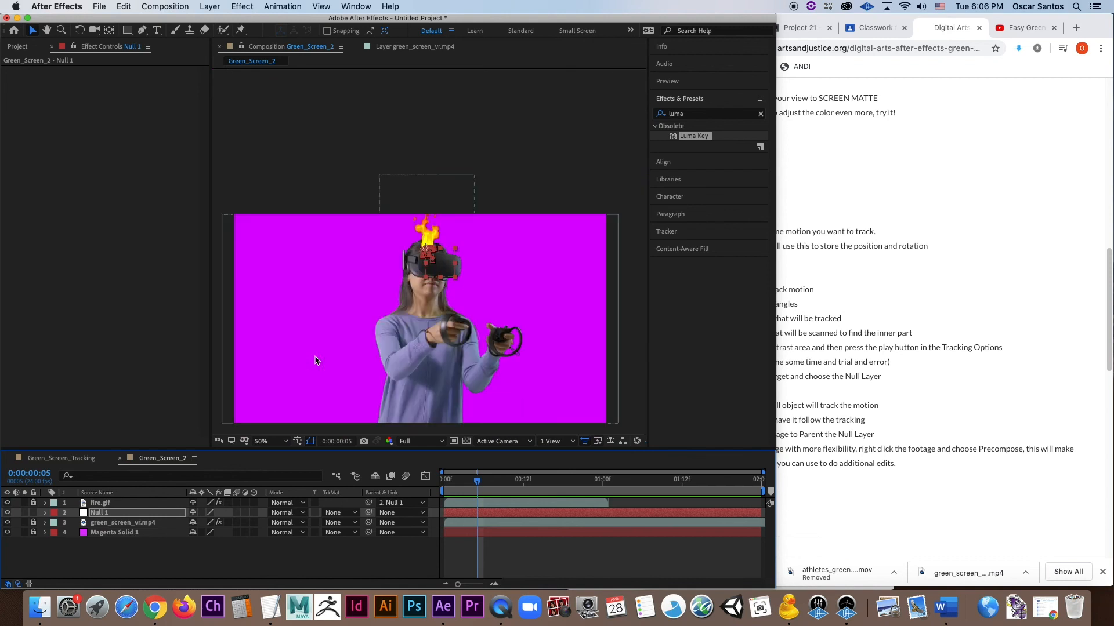
click(34, 513)
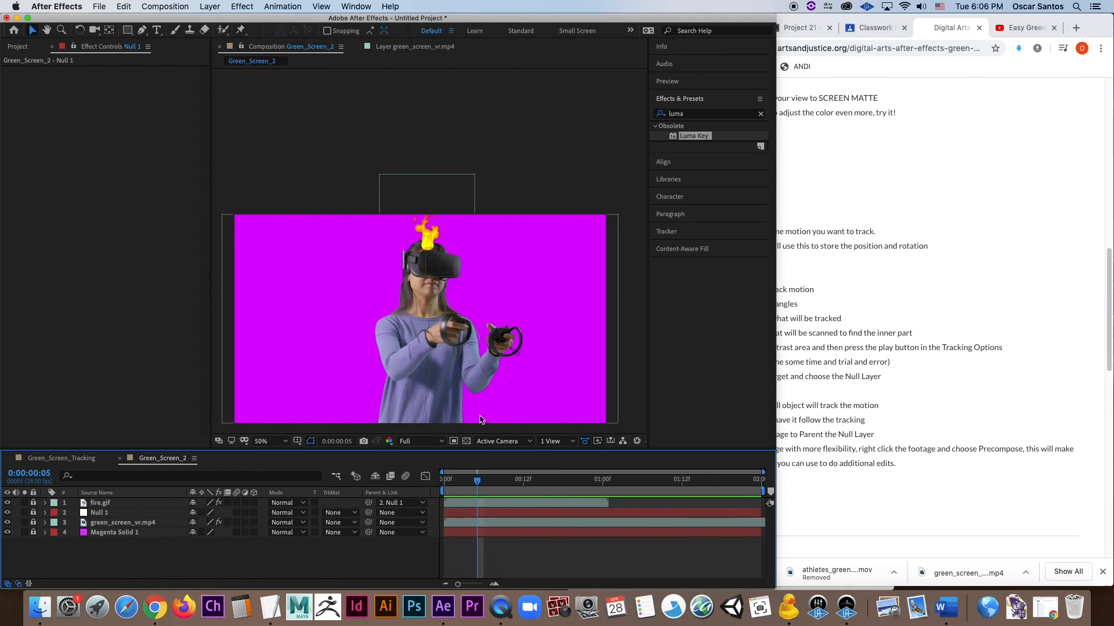
drag(477, 483, 484, 511)
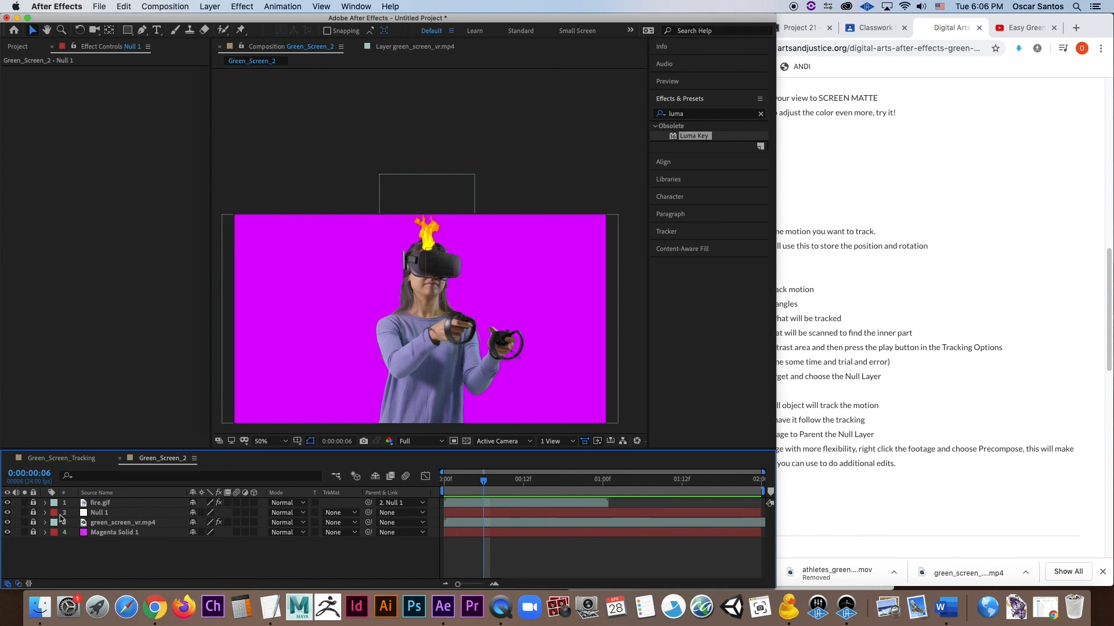
drag(8, 512, 7, 503)
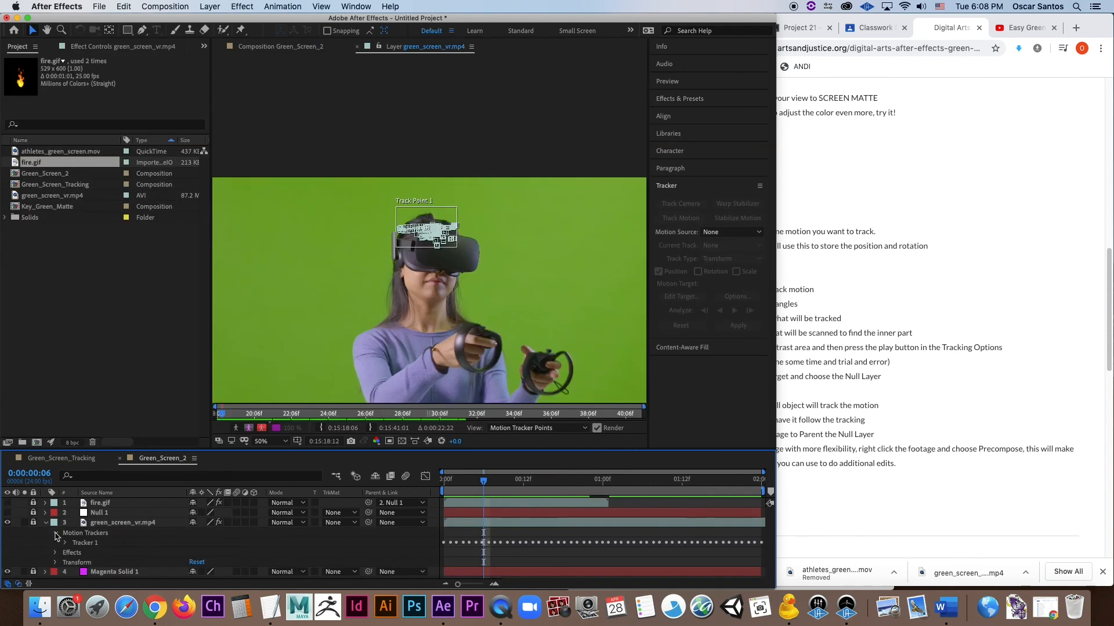
Unlock the green_screen_vr.mp4 layer and delete its existing Tracker 1.
click(34, 523)
click(78, 544)
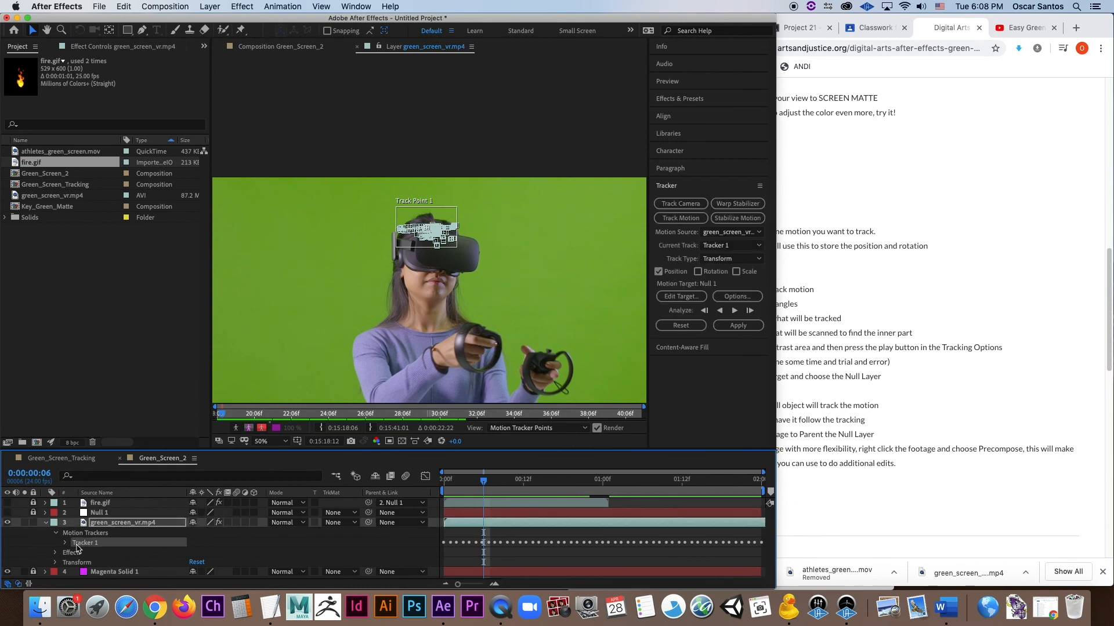
key(Delete)
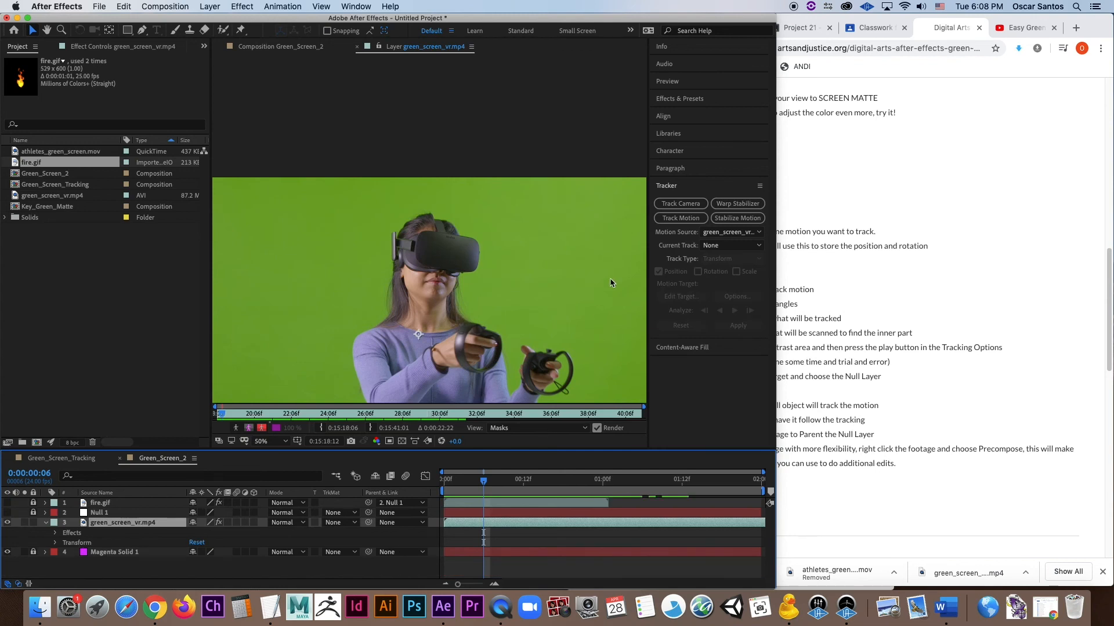
Start a new motion track on green_screen_vr.mp4, place its track point over the woman's raised hand and resize its rectangles.
click(682, 219)
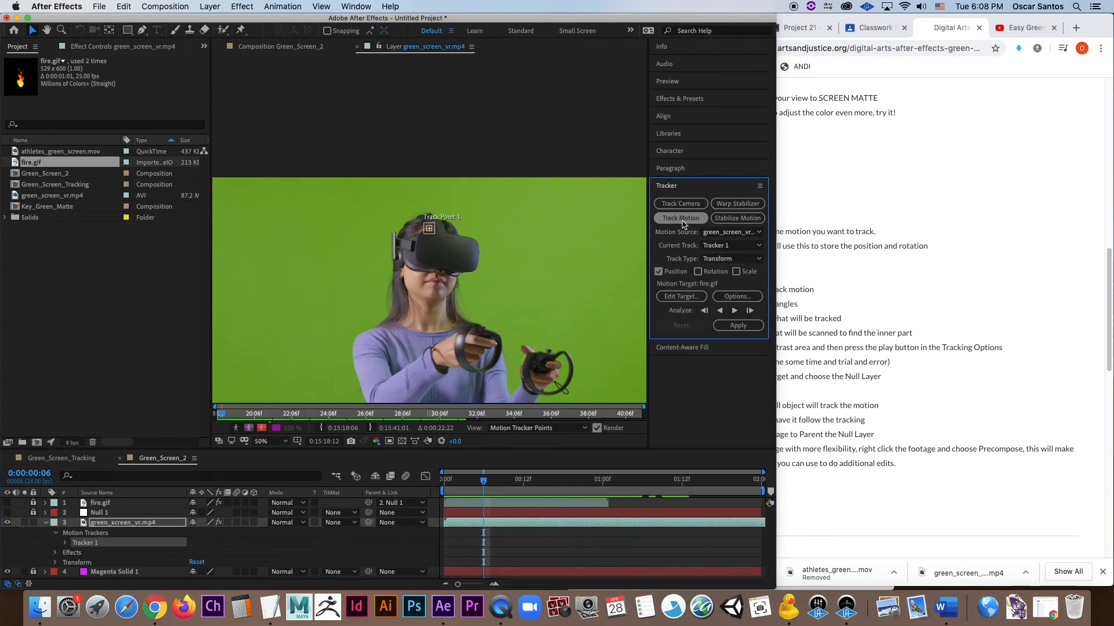
click(432, 229)
scroll(439, 239, up, 1)
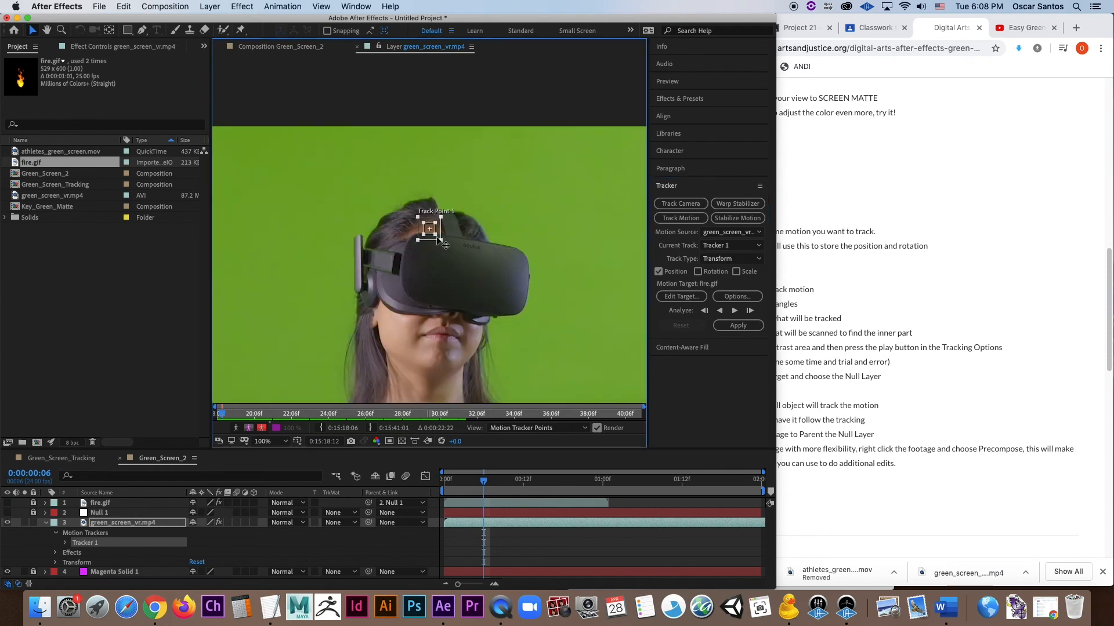
drag(441, 235, 460, 371)
scroll(481, 347, down, 1)
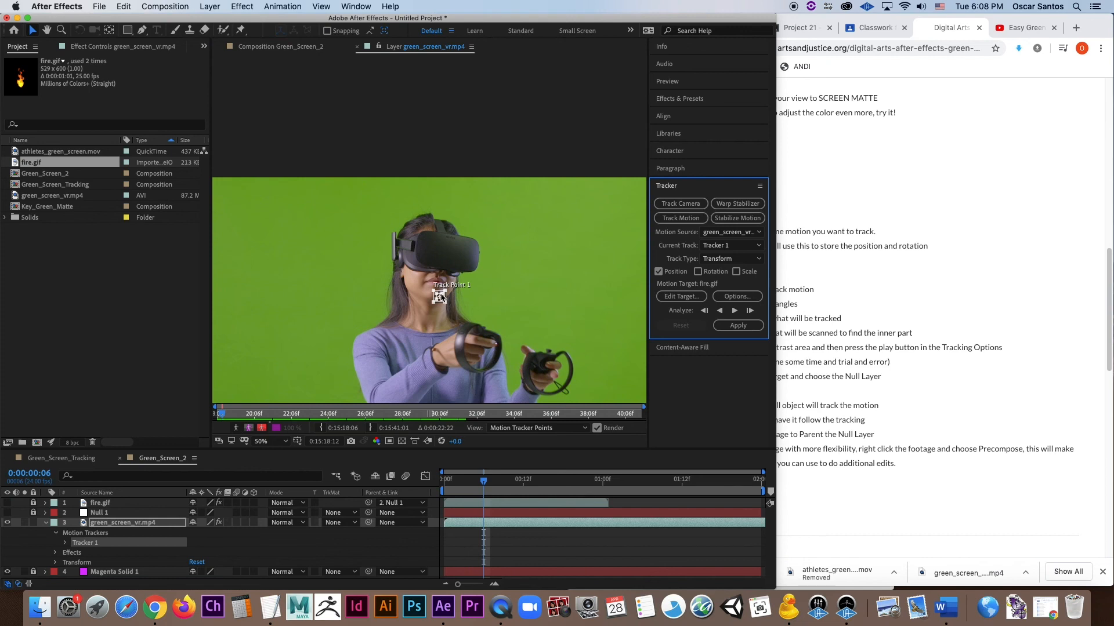
drag(443, 299, 464, 362)
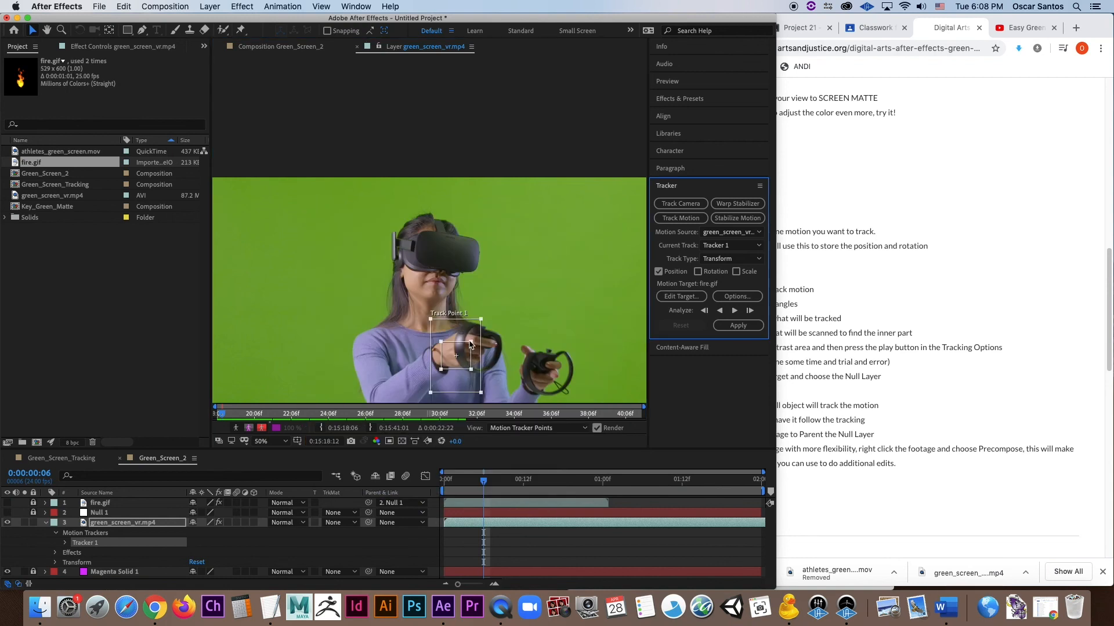
drag(467, 345, 469, 333)
drag(482, 383, 465, 362)
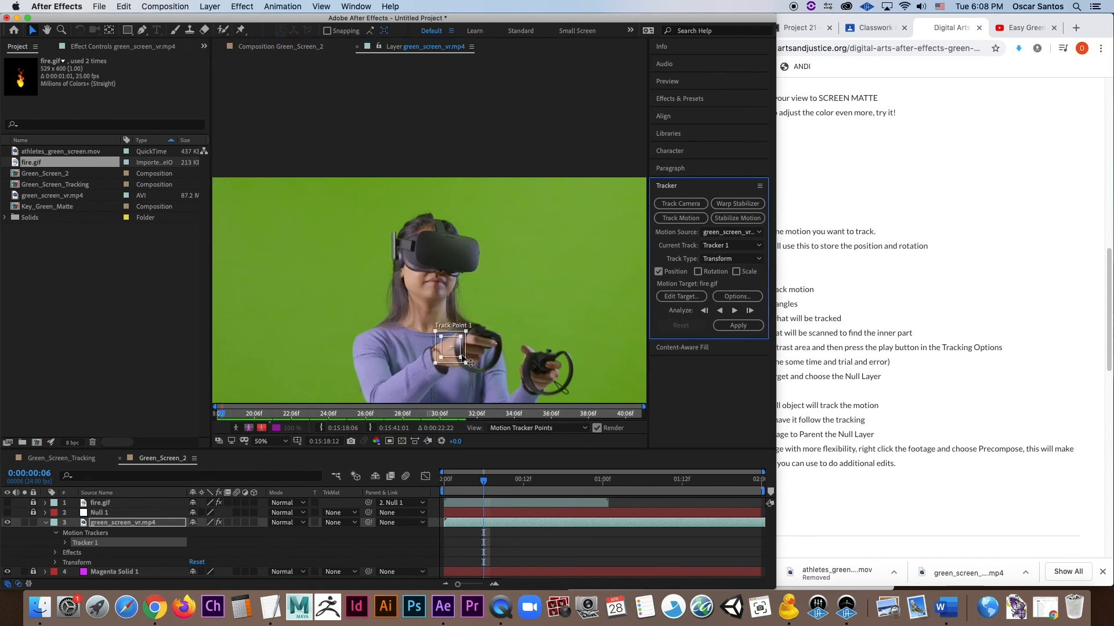
At the first frame, move the track point onto the hand at the frame's left side, and consult the motion tracking instructions in Chrome.
click(444, 492)
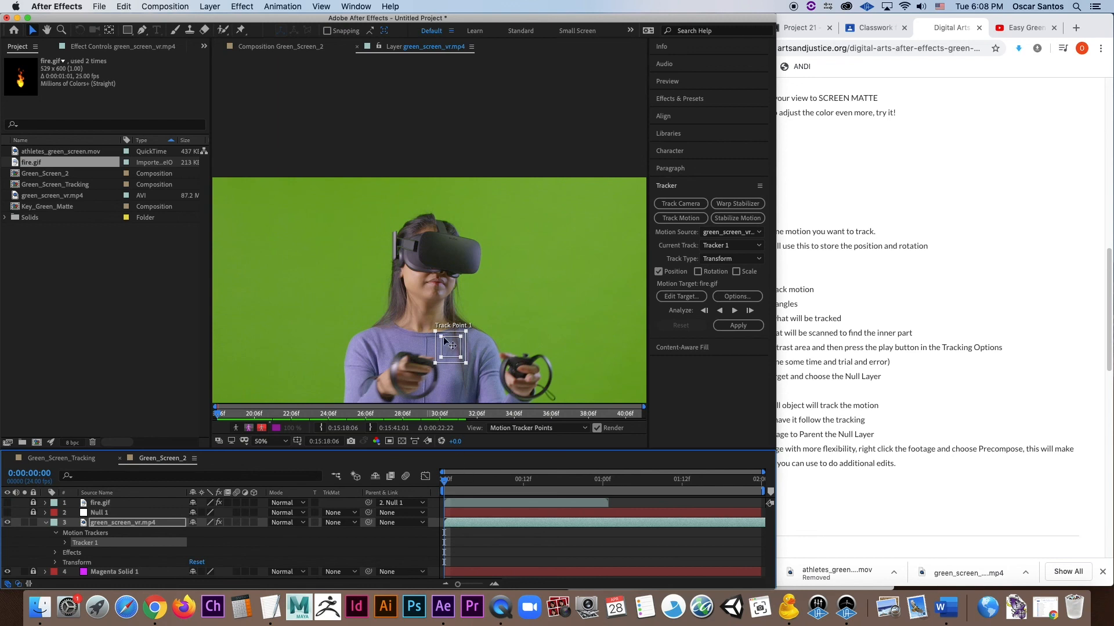
drag(451, 348, 403, 365)
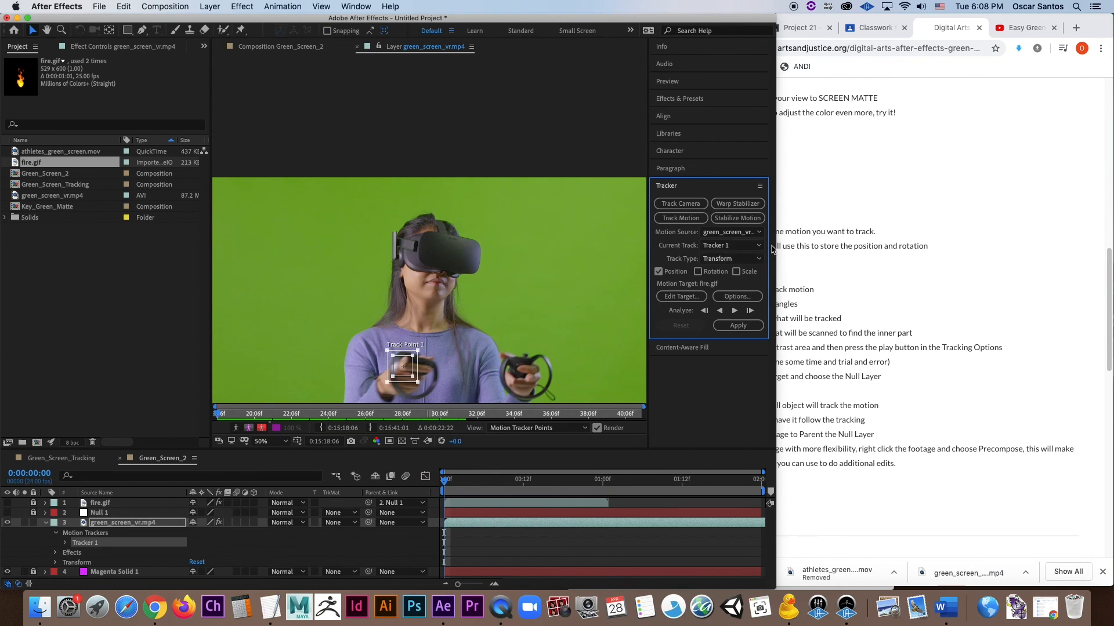
click(878, 267)
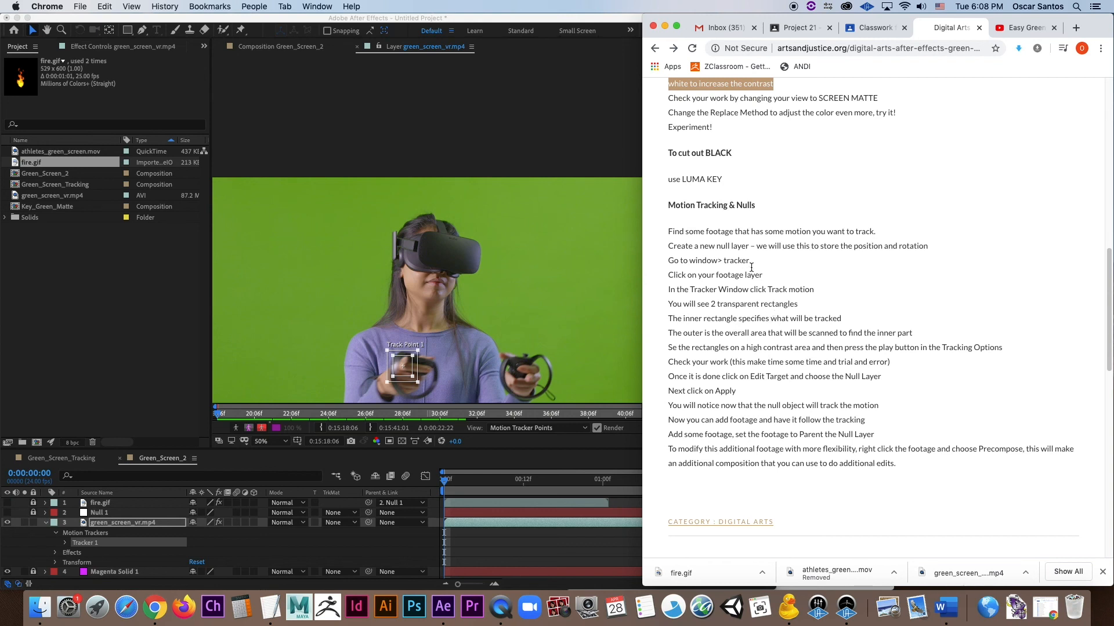
click(605, 165)
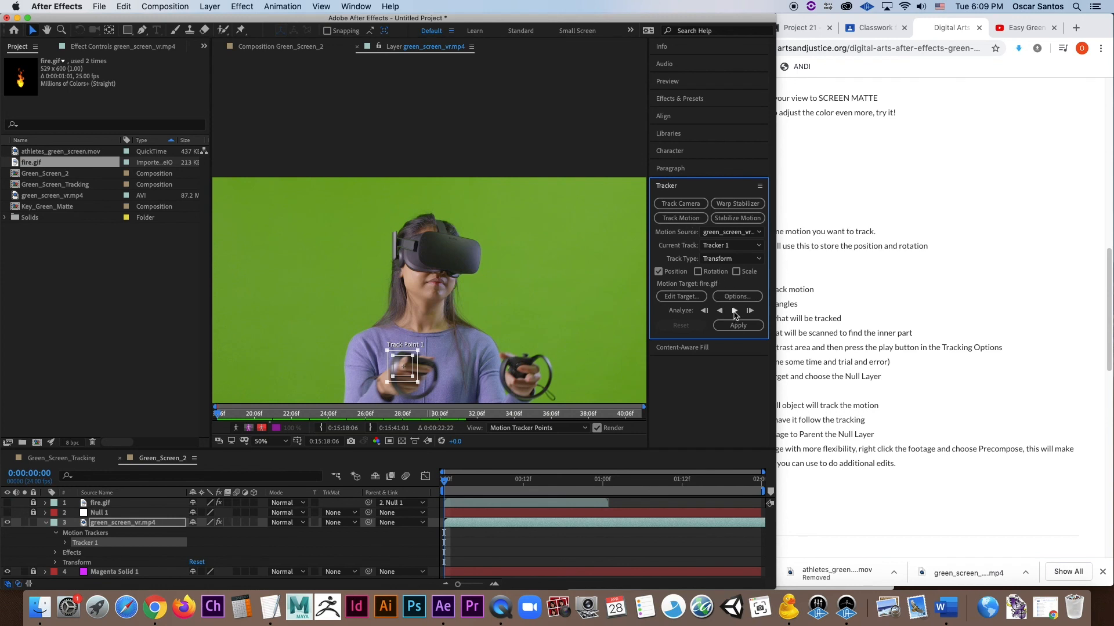
Try analyzing the hand track forward with the small rectangles, and undo the analysis.
click(735, 312)
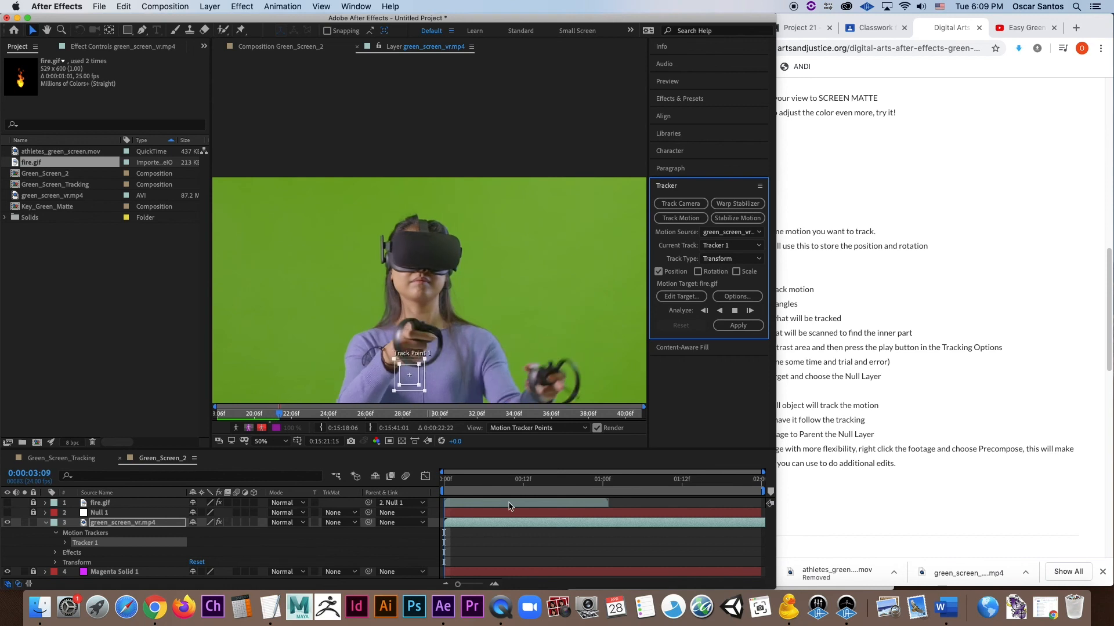
key(super+z)
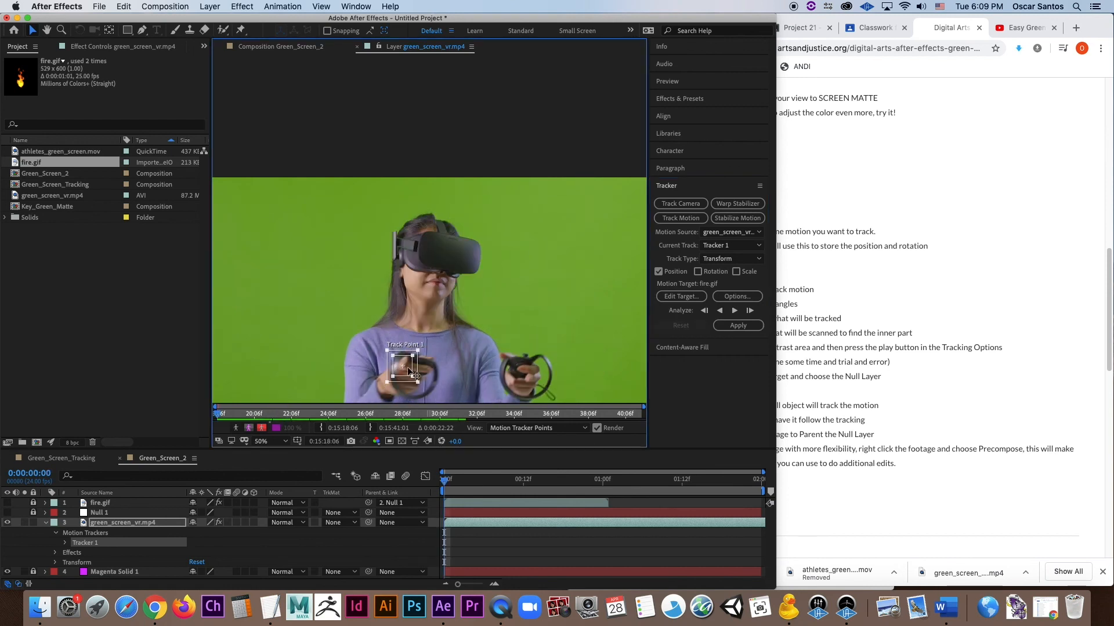
Enlarge the track rectangles to enclose the whole hand and controller, and analyze the motion forward to frame 23 for review.
mouse_move(417, 380)
mouse_down()
mouse_move(431, 387)
mouse_move(423, 391)
mouse_up()
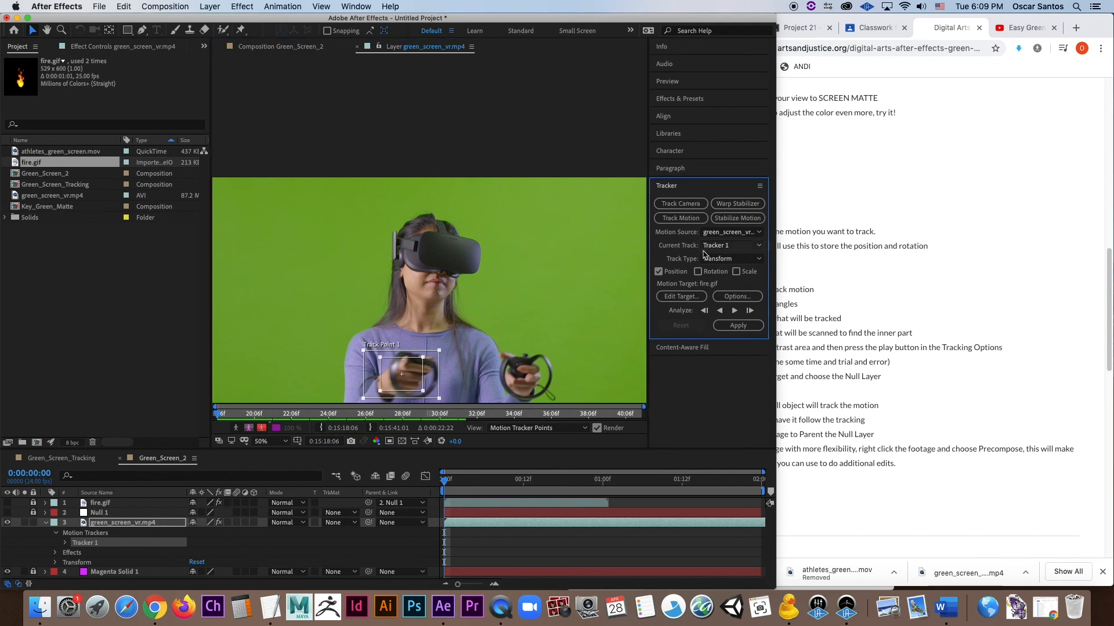
click(735, 312)
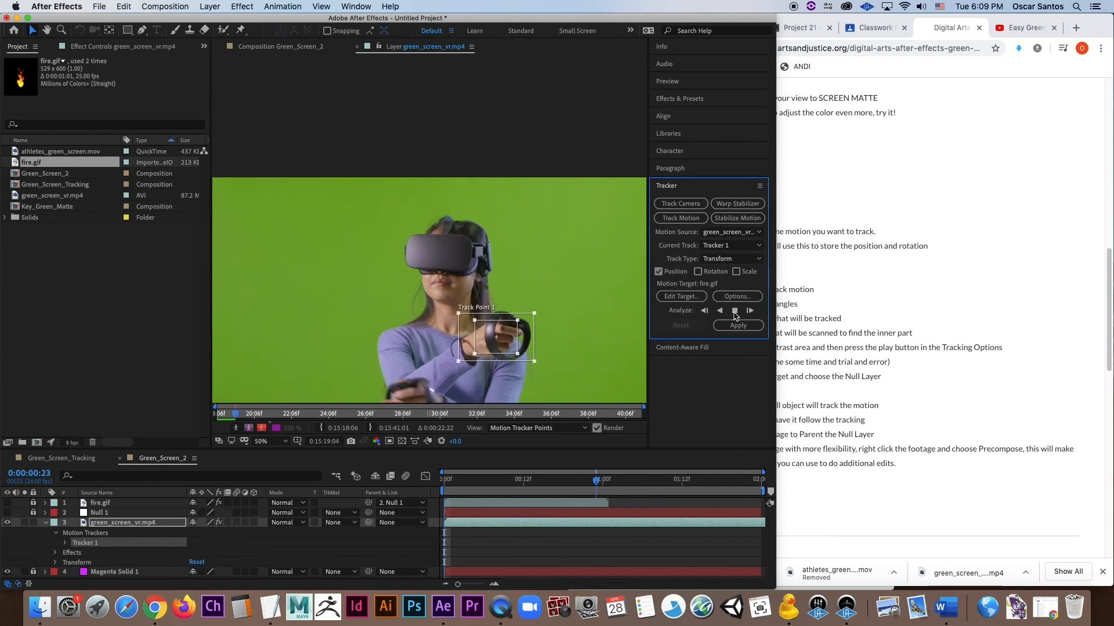
click(734, 311)
drag(604, 480, 439, 500)
key(space)
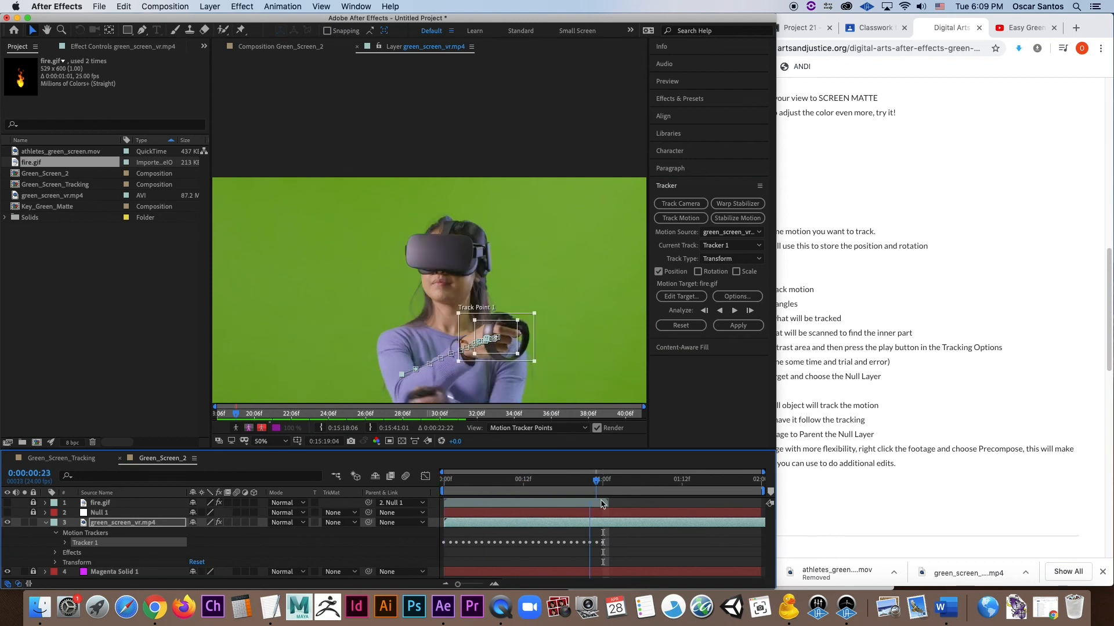
Play through the end of the analyzed hand track to review it, and return to the first frame.
key(space)
key(space)
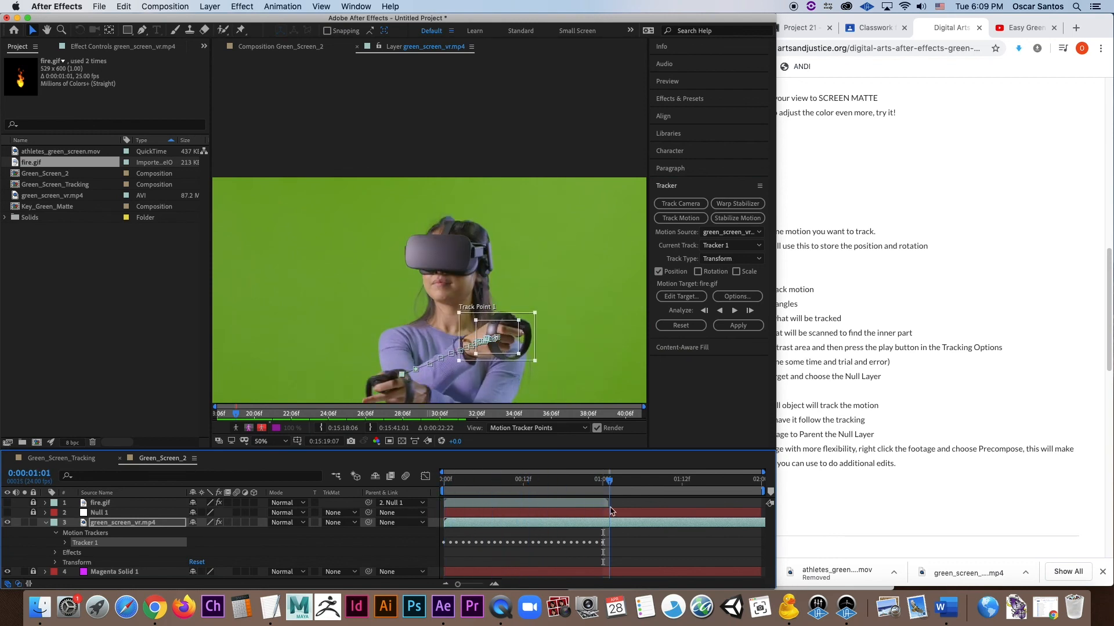
key(space)
mouse_move(436, 521)
mouse_down()
mouse_move(603, 516)
mouse_move(460, 525)
mouse_move(426, 515)
mouse_up()
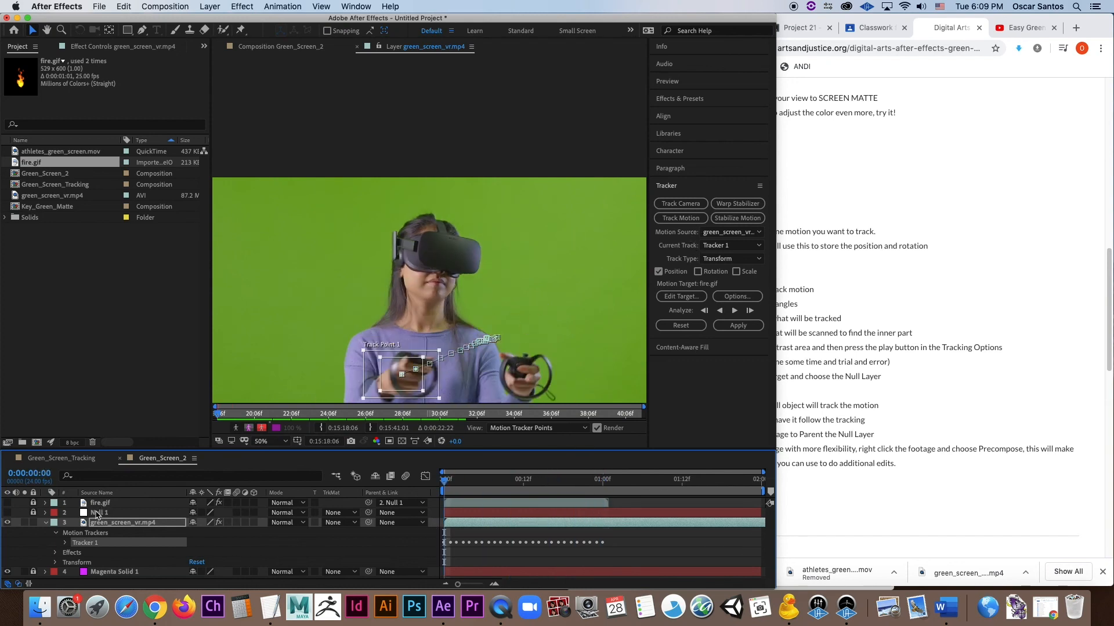
Add a new null object to the Green_Screen_2 composition and bring the composition back into view.
click(47, 524)
right_click(84, 549)
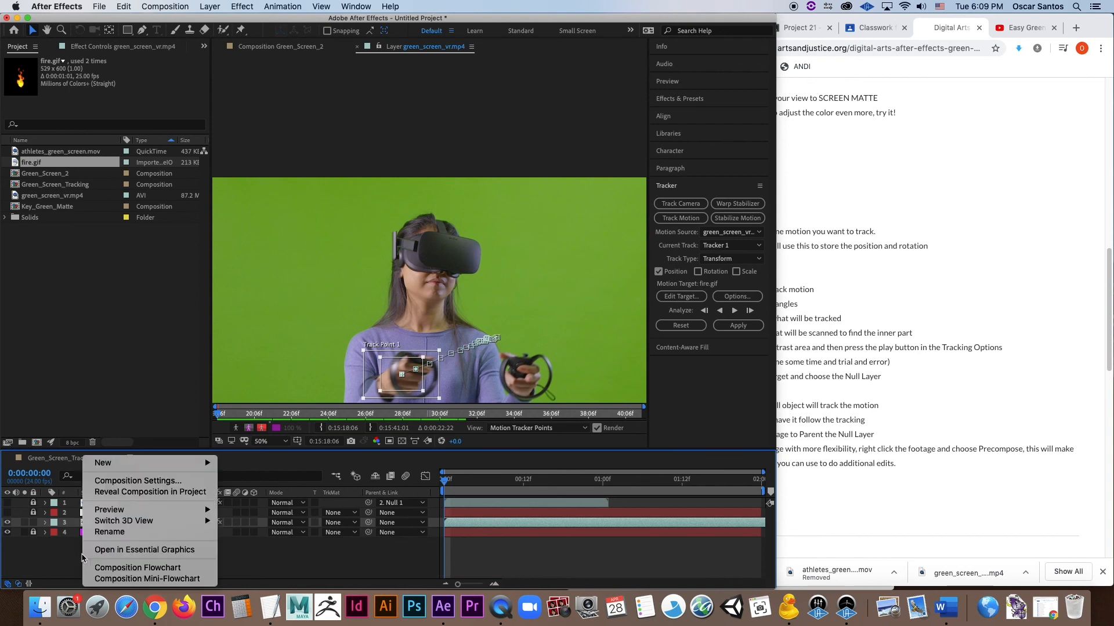
mouse_move(169, 464)
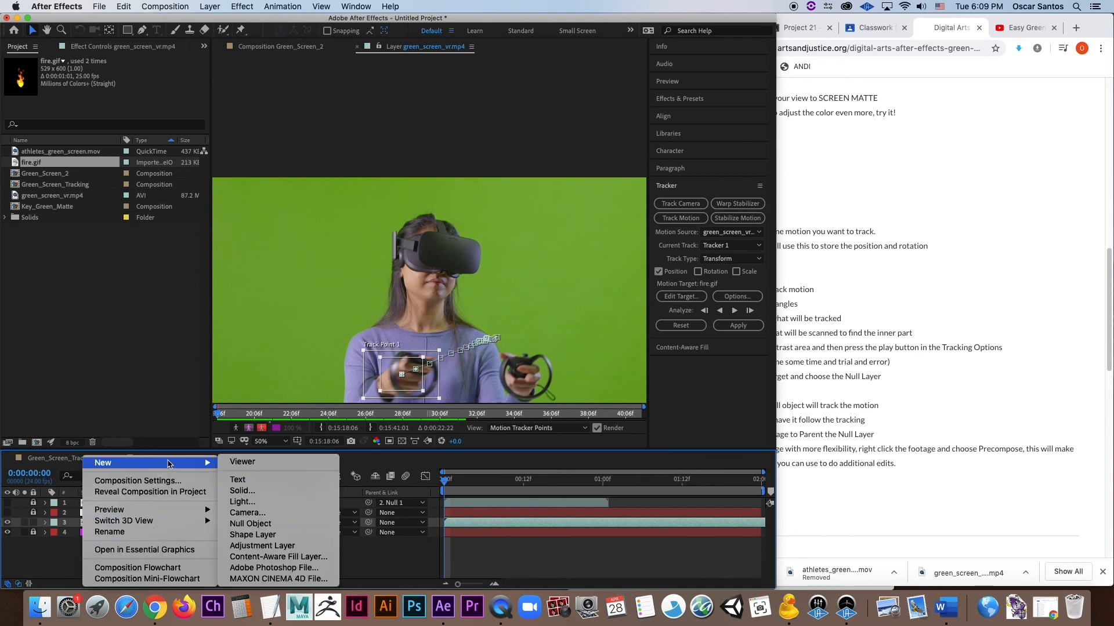
click(256, 523)
double_click(102, 528)
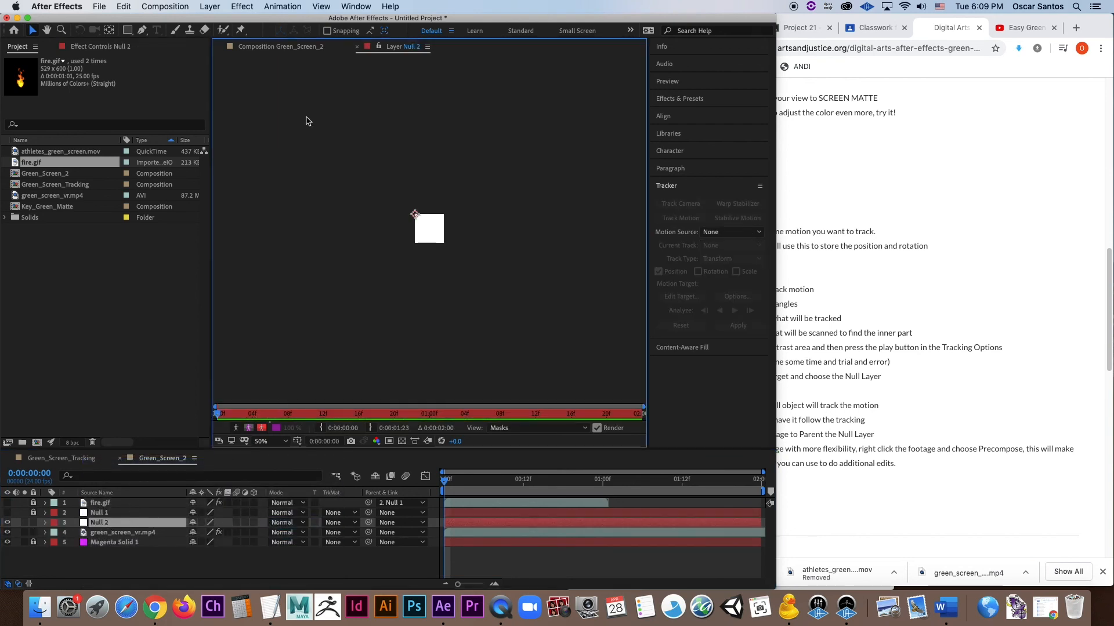
click(290, 47)
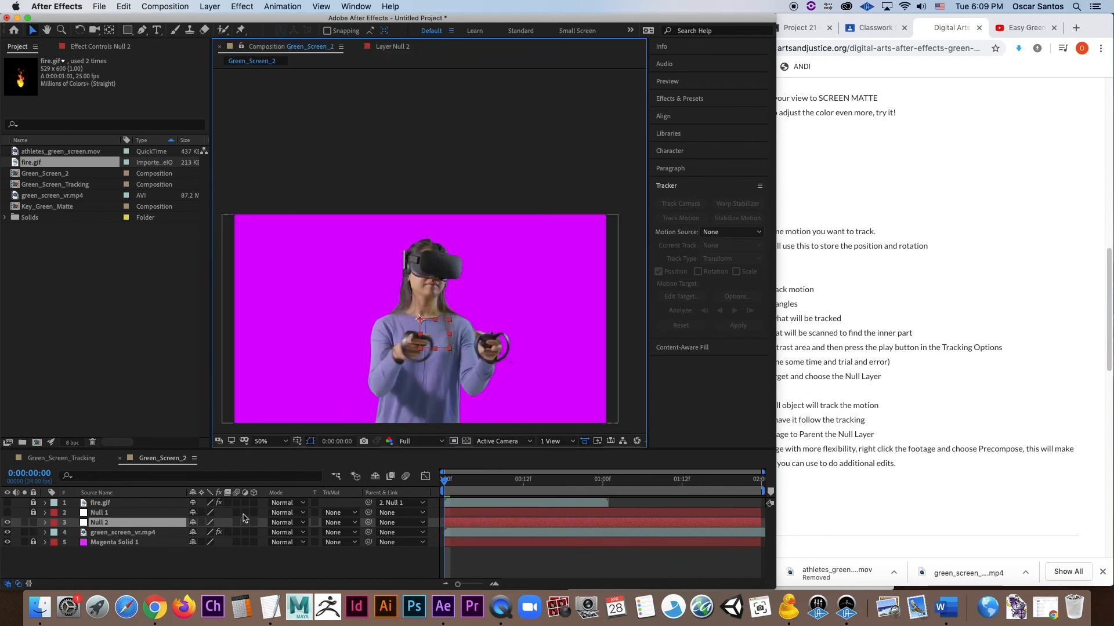
Expand Tracker 1 on green_screen_vr.mp4 to inspect its track point keyframes, and open the footage in its layer view.
click(128, 532)
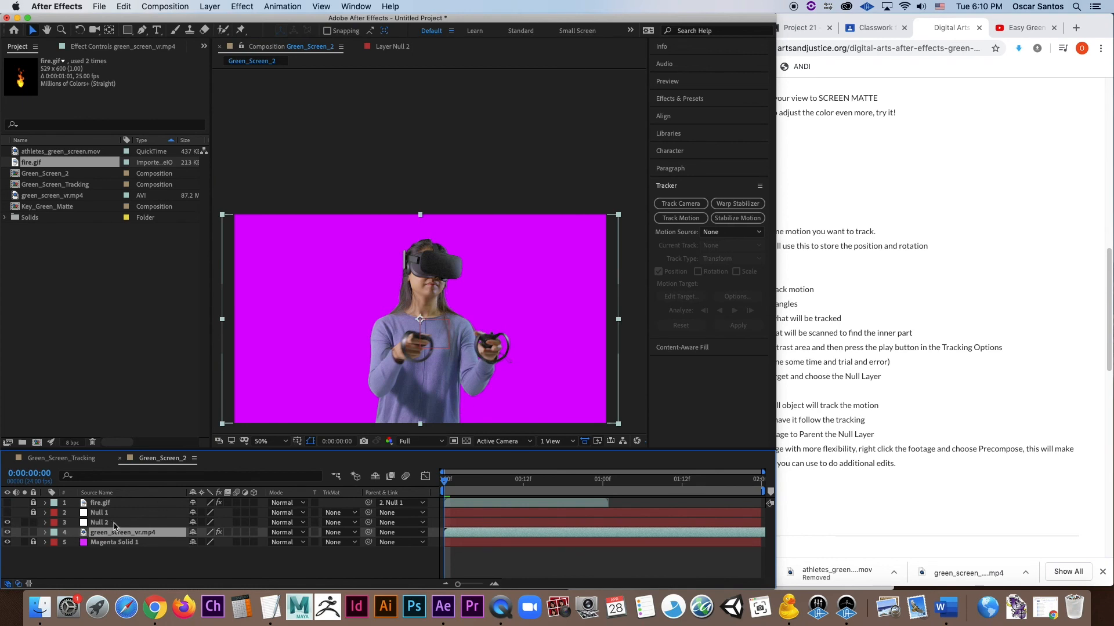
click(46, 533)
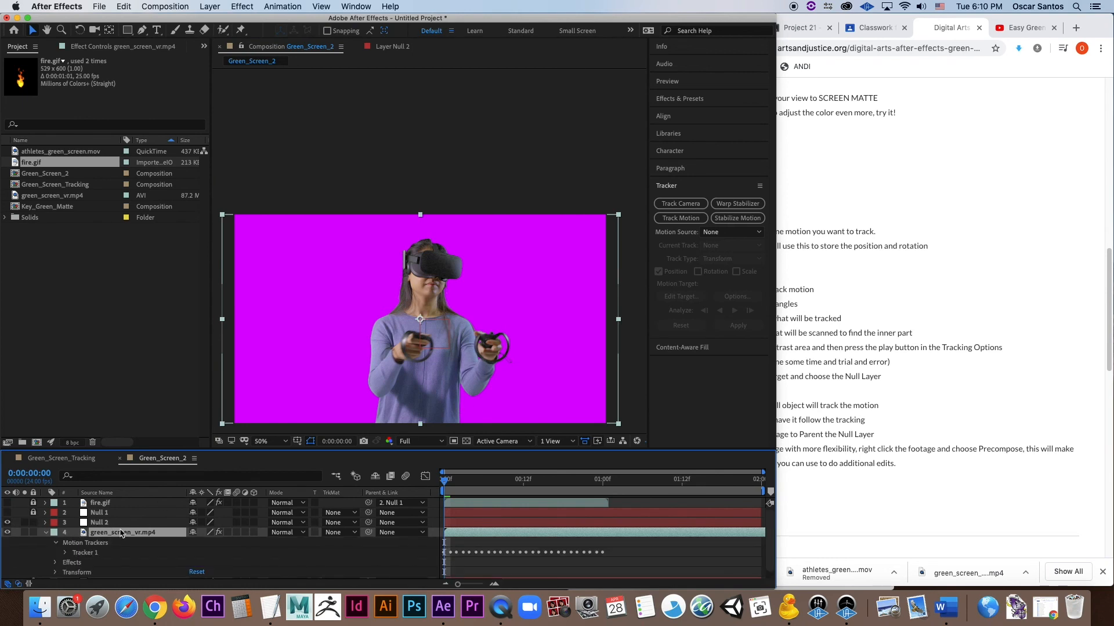
click(119, 553)
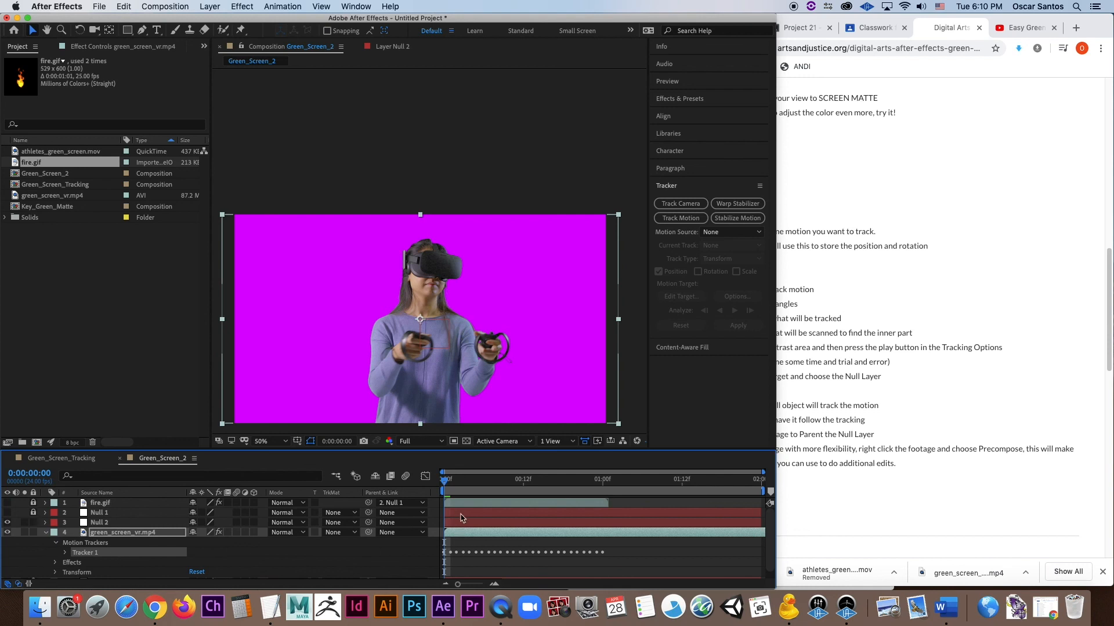
mouse_move(446, 483)
mouse_down()
mouse_move(497, 486)
mouse_move(442, 487)
mouse_up()
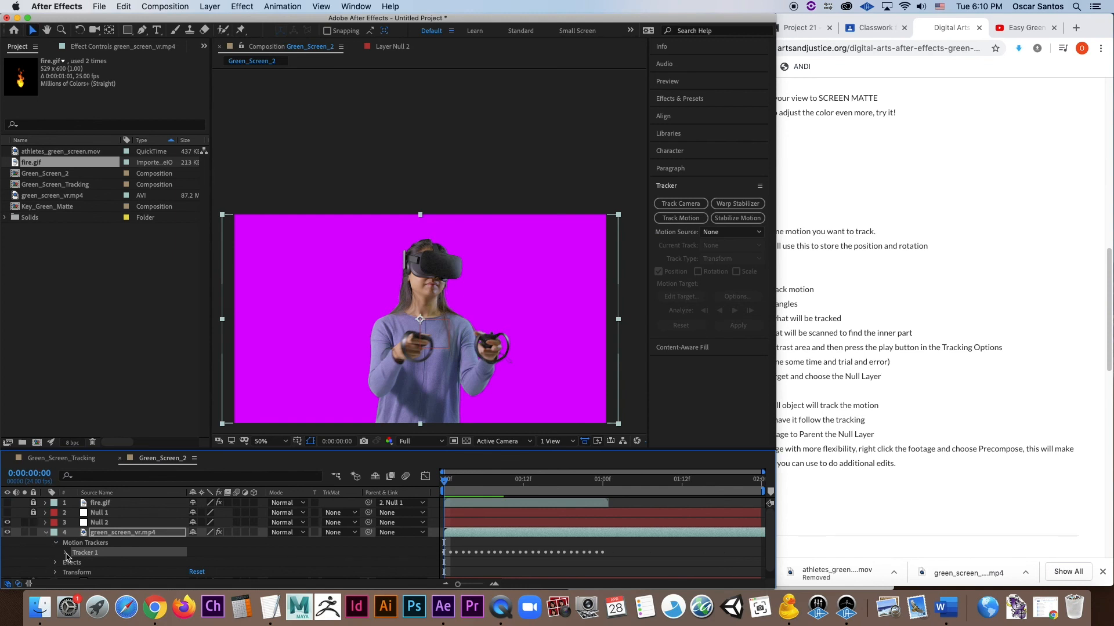
click(65, 554)
click(97, 564)
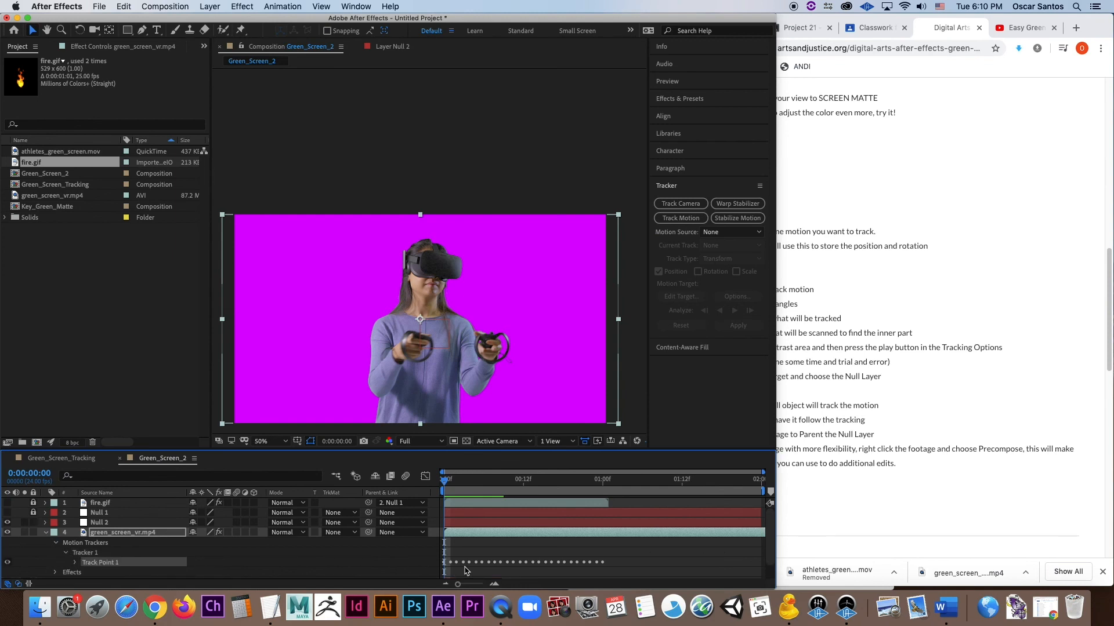
double_click(131, 534)
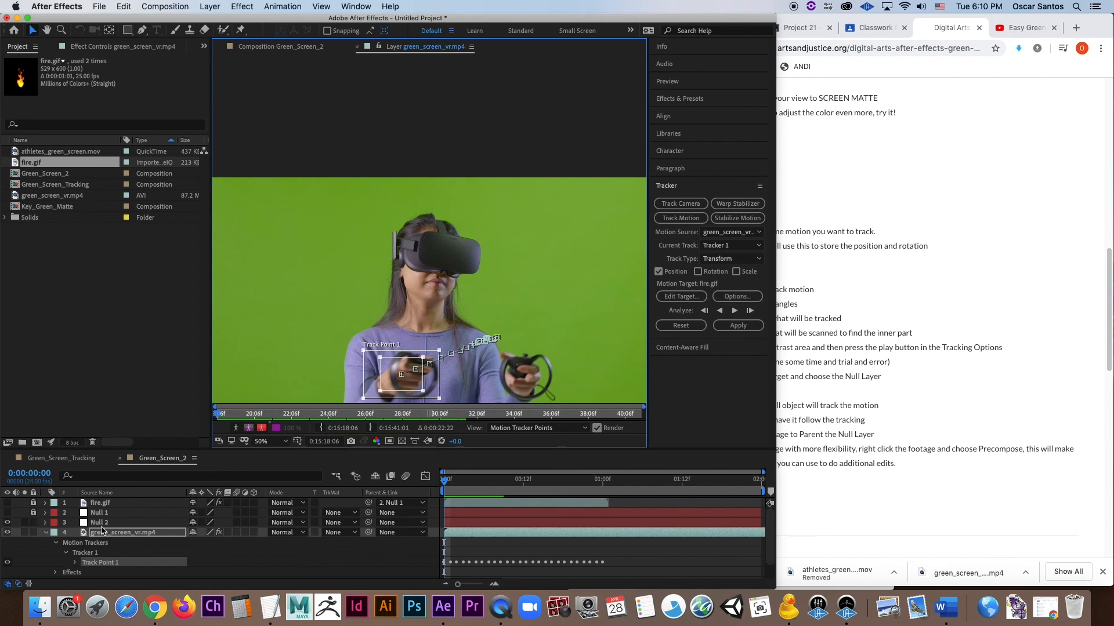
Set the hand track's motion target to Null 2 and apply the tracking data in X and Y.
click(682, 297)
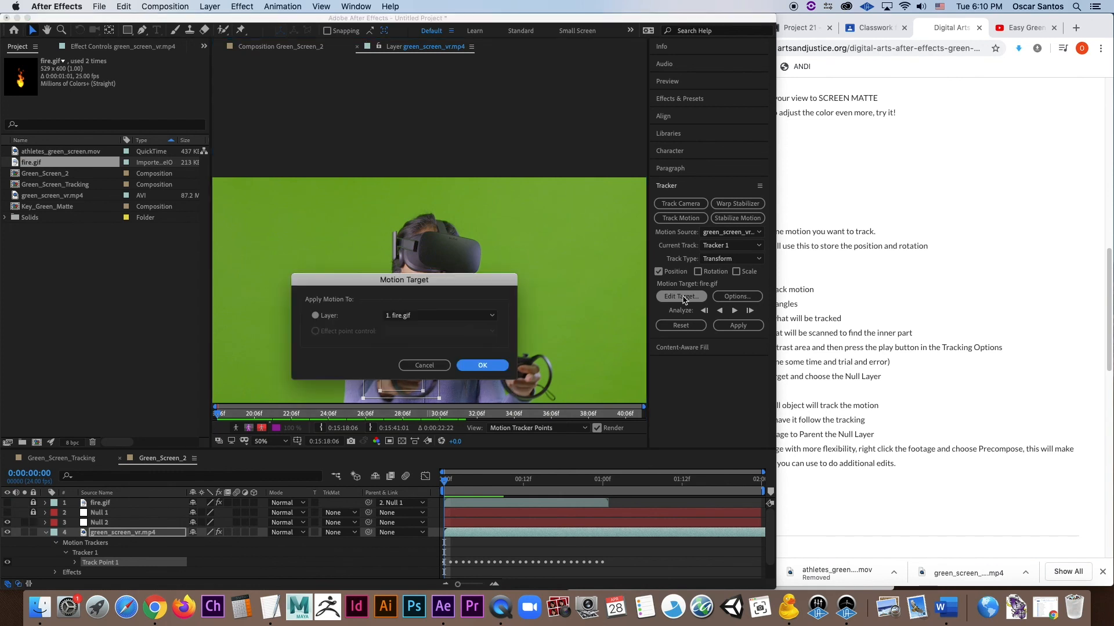
click(458, 316)
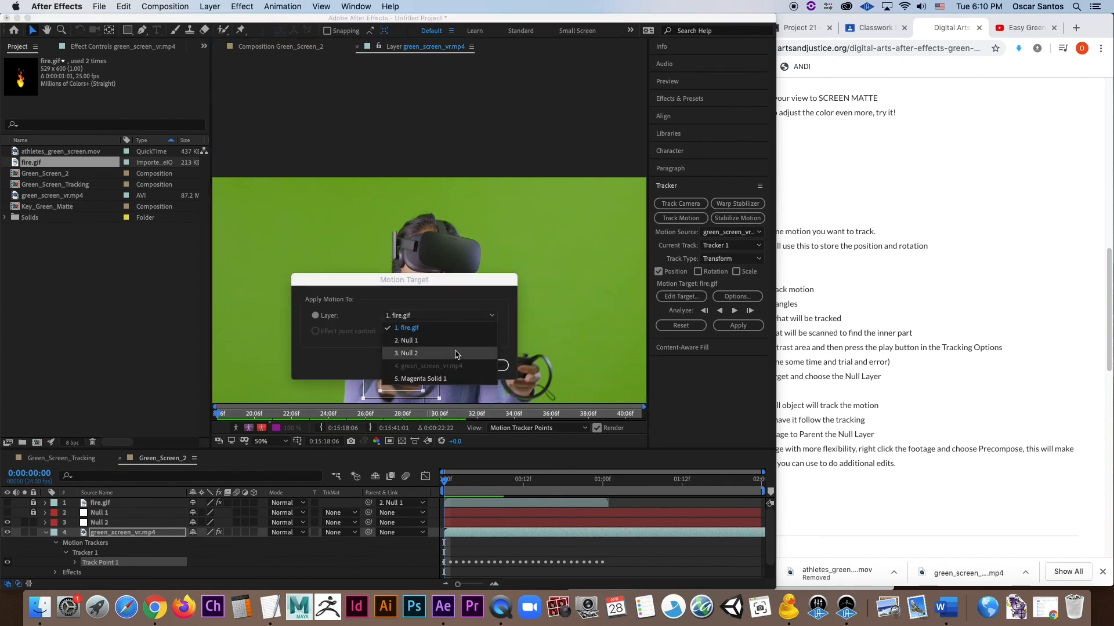
click(456, 354)
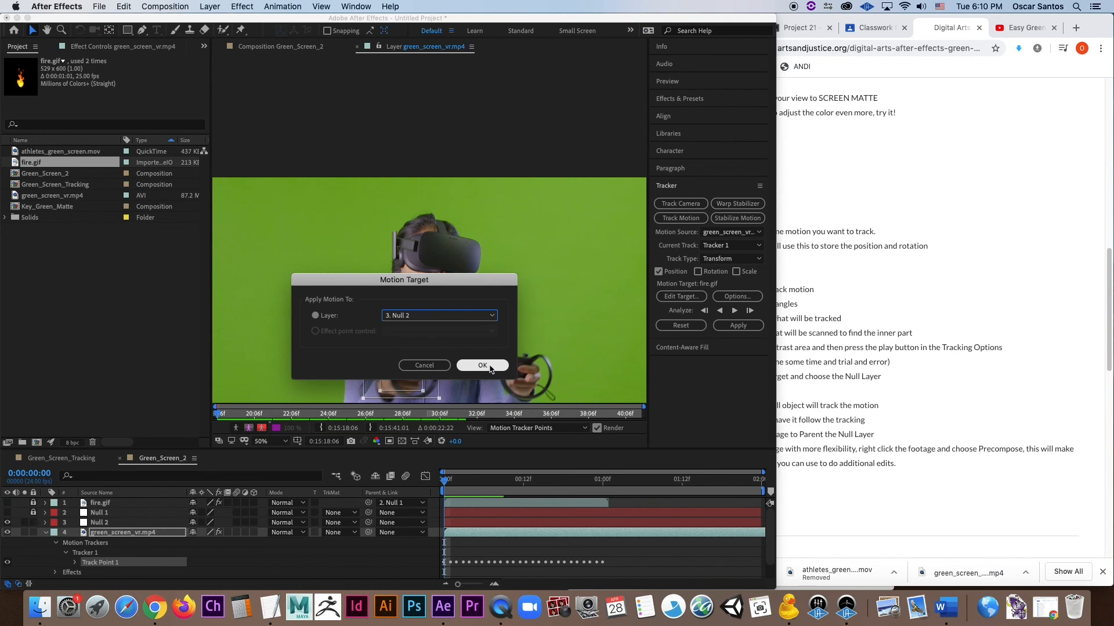
click(491, 367)
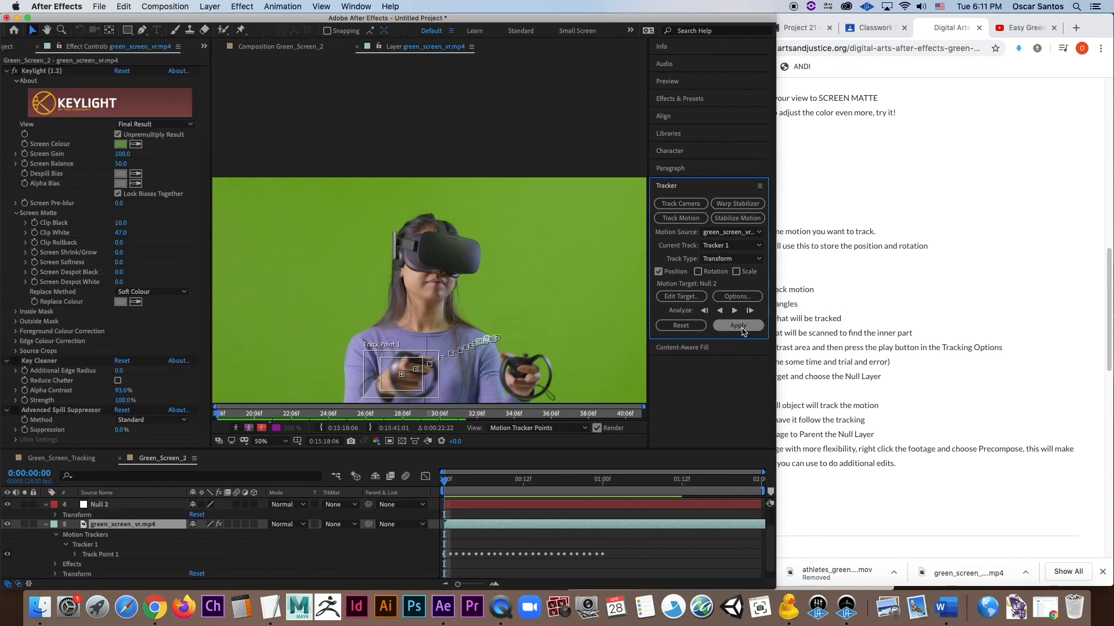
click(738, 326)
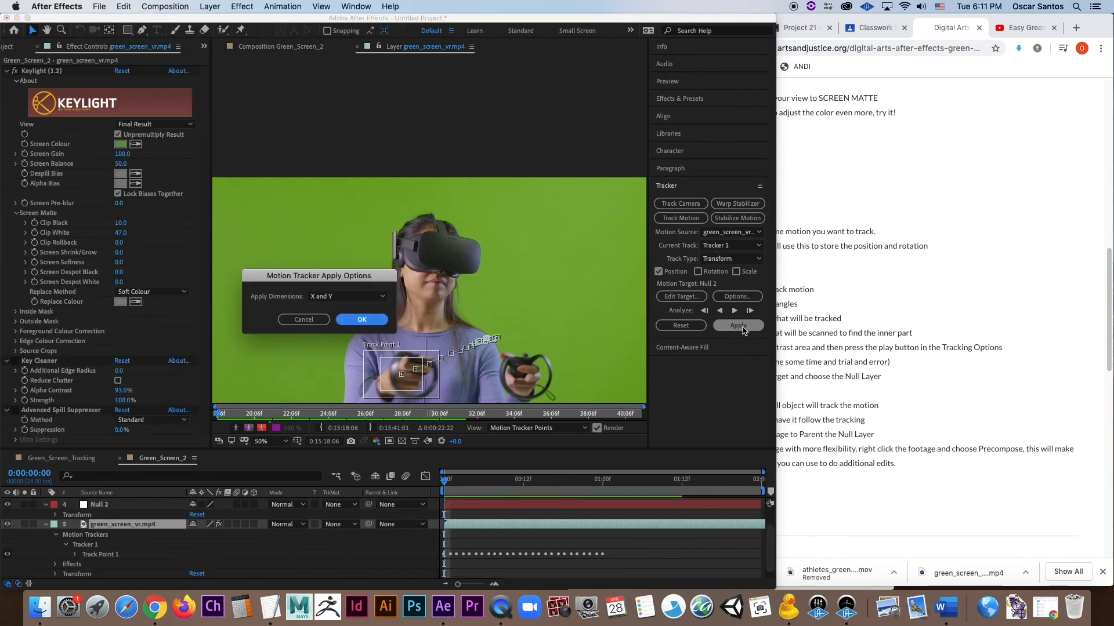
click(361, 320)
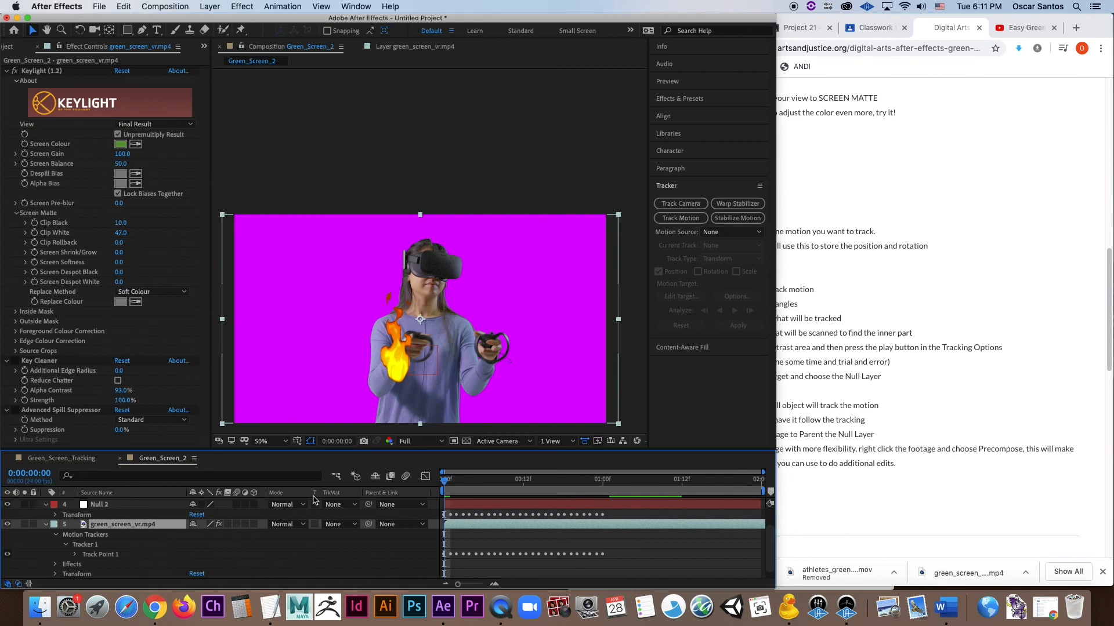
Move the fire.gif layer parented to Null 2 up onto the woman's tracked hand at the frame's left side.
scroll(264, 533, up, 3)
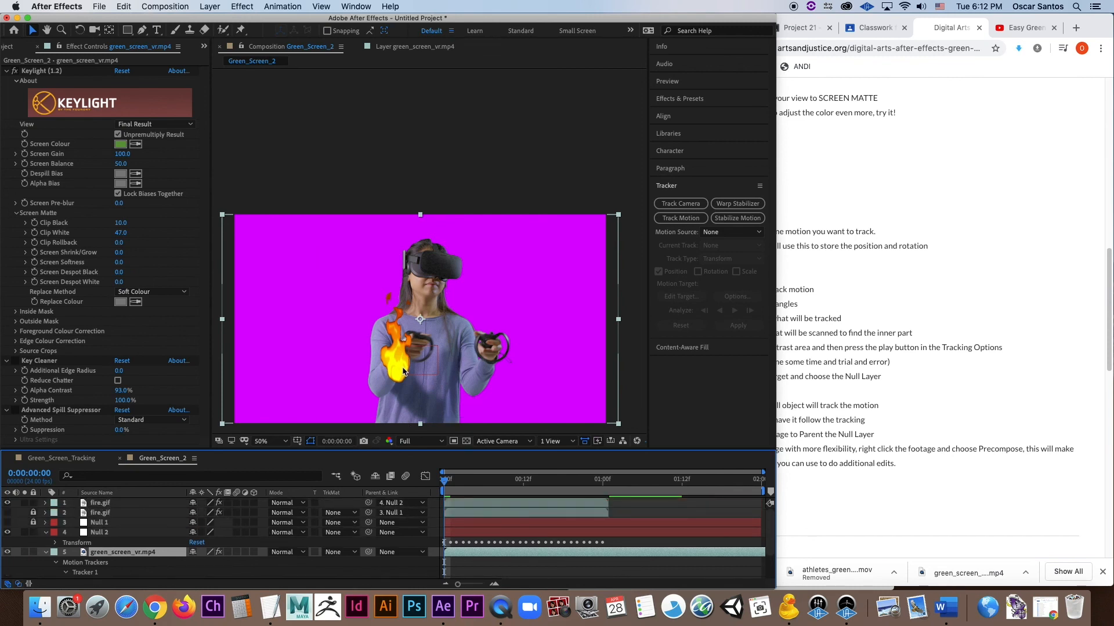
click(99, 503)
drag(406, 358, 412, 332)
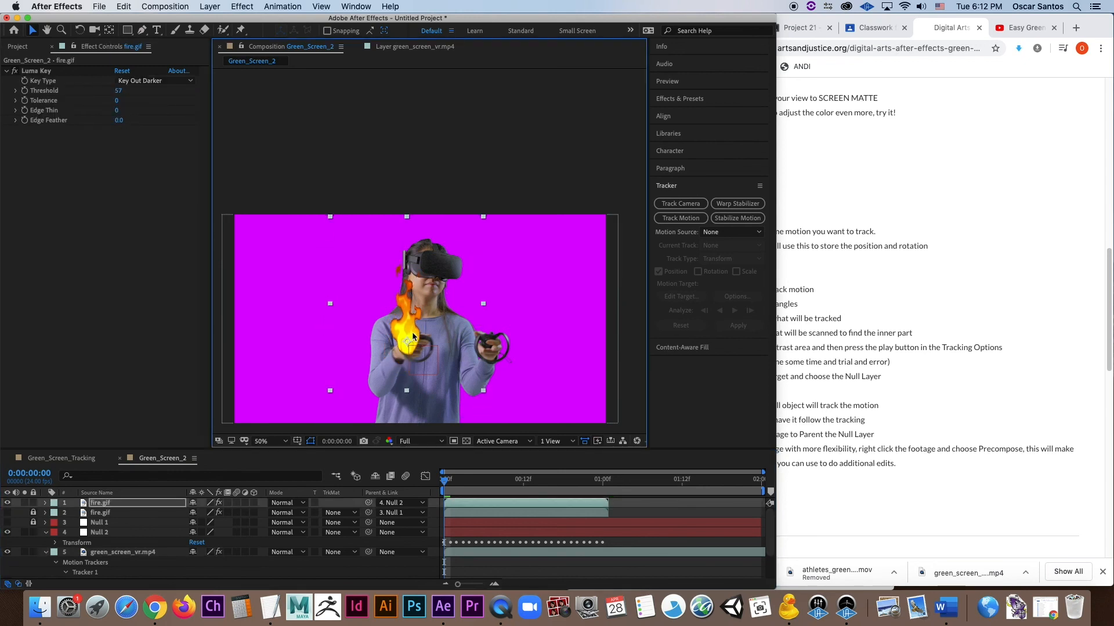
Make the head's fire.gif layer visible and scrub through the composition to review both flames following the motion.
drag(446, 486, 137, 529)
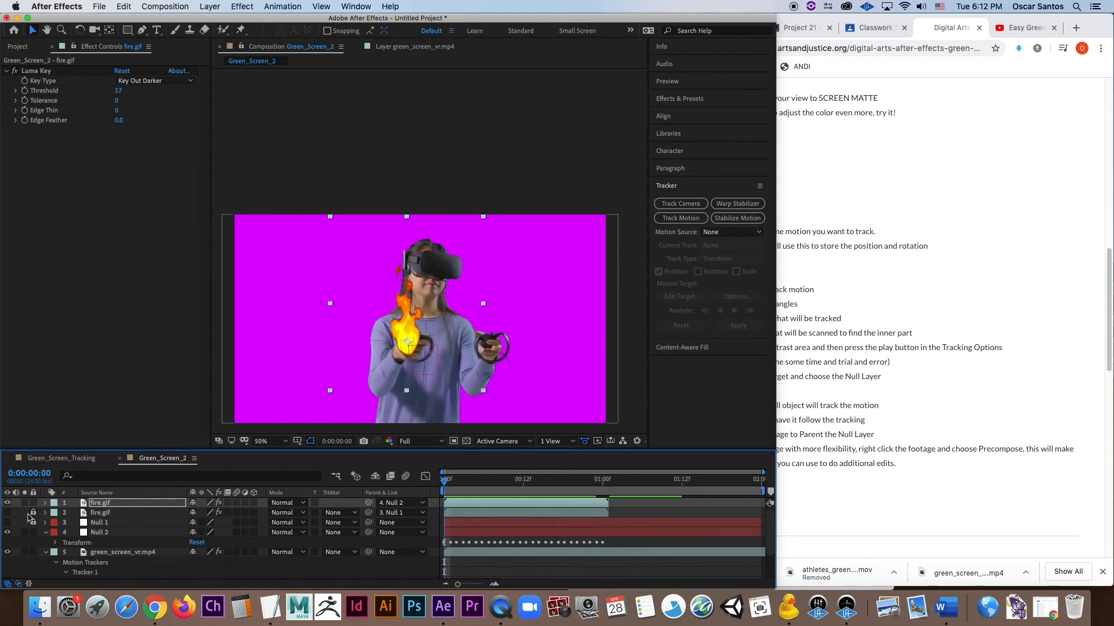
click(6, 513)
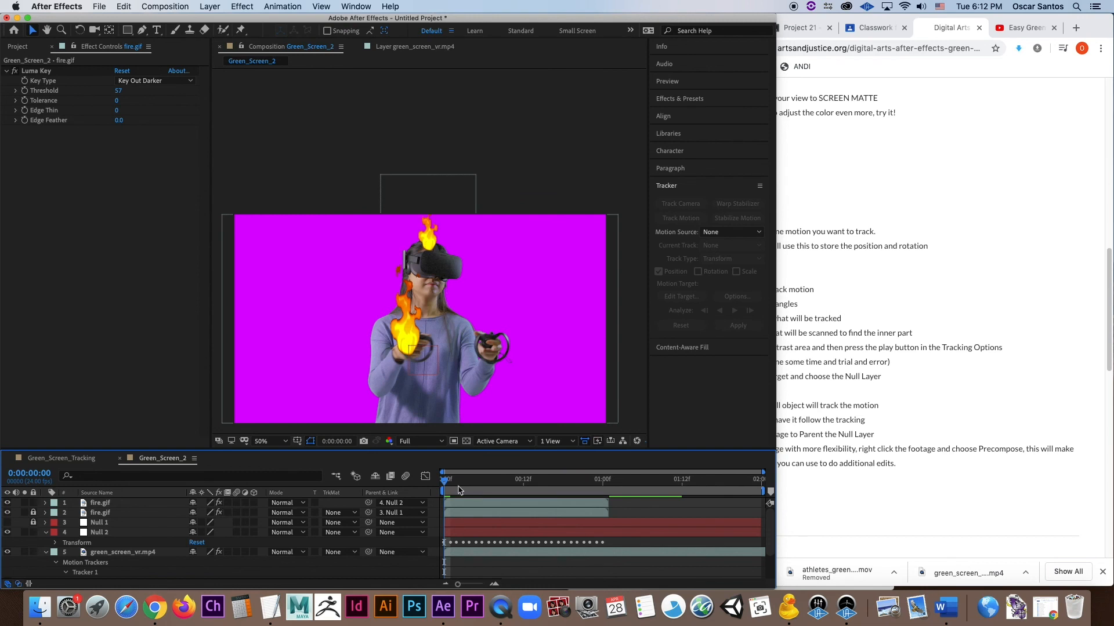
drag(446, 481, 434, 525)
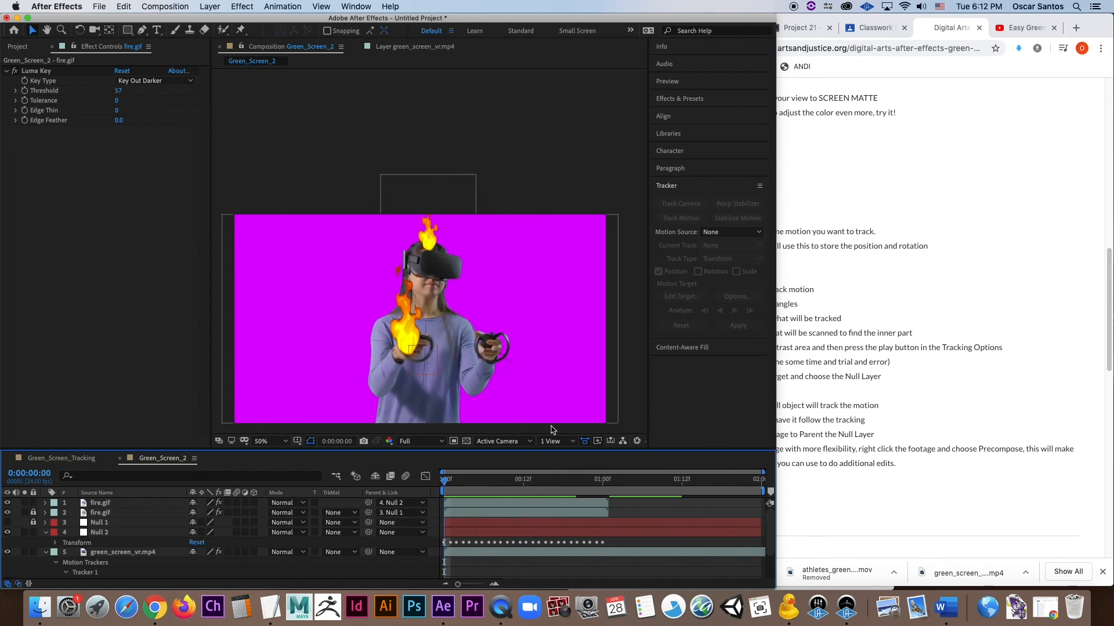